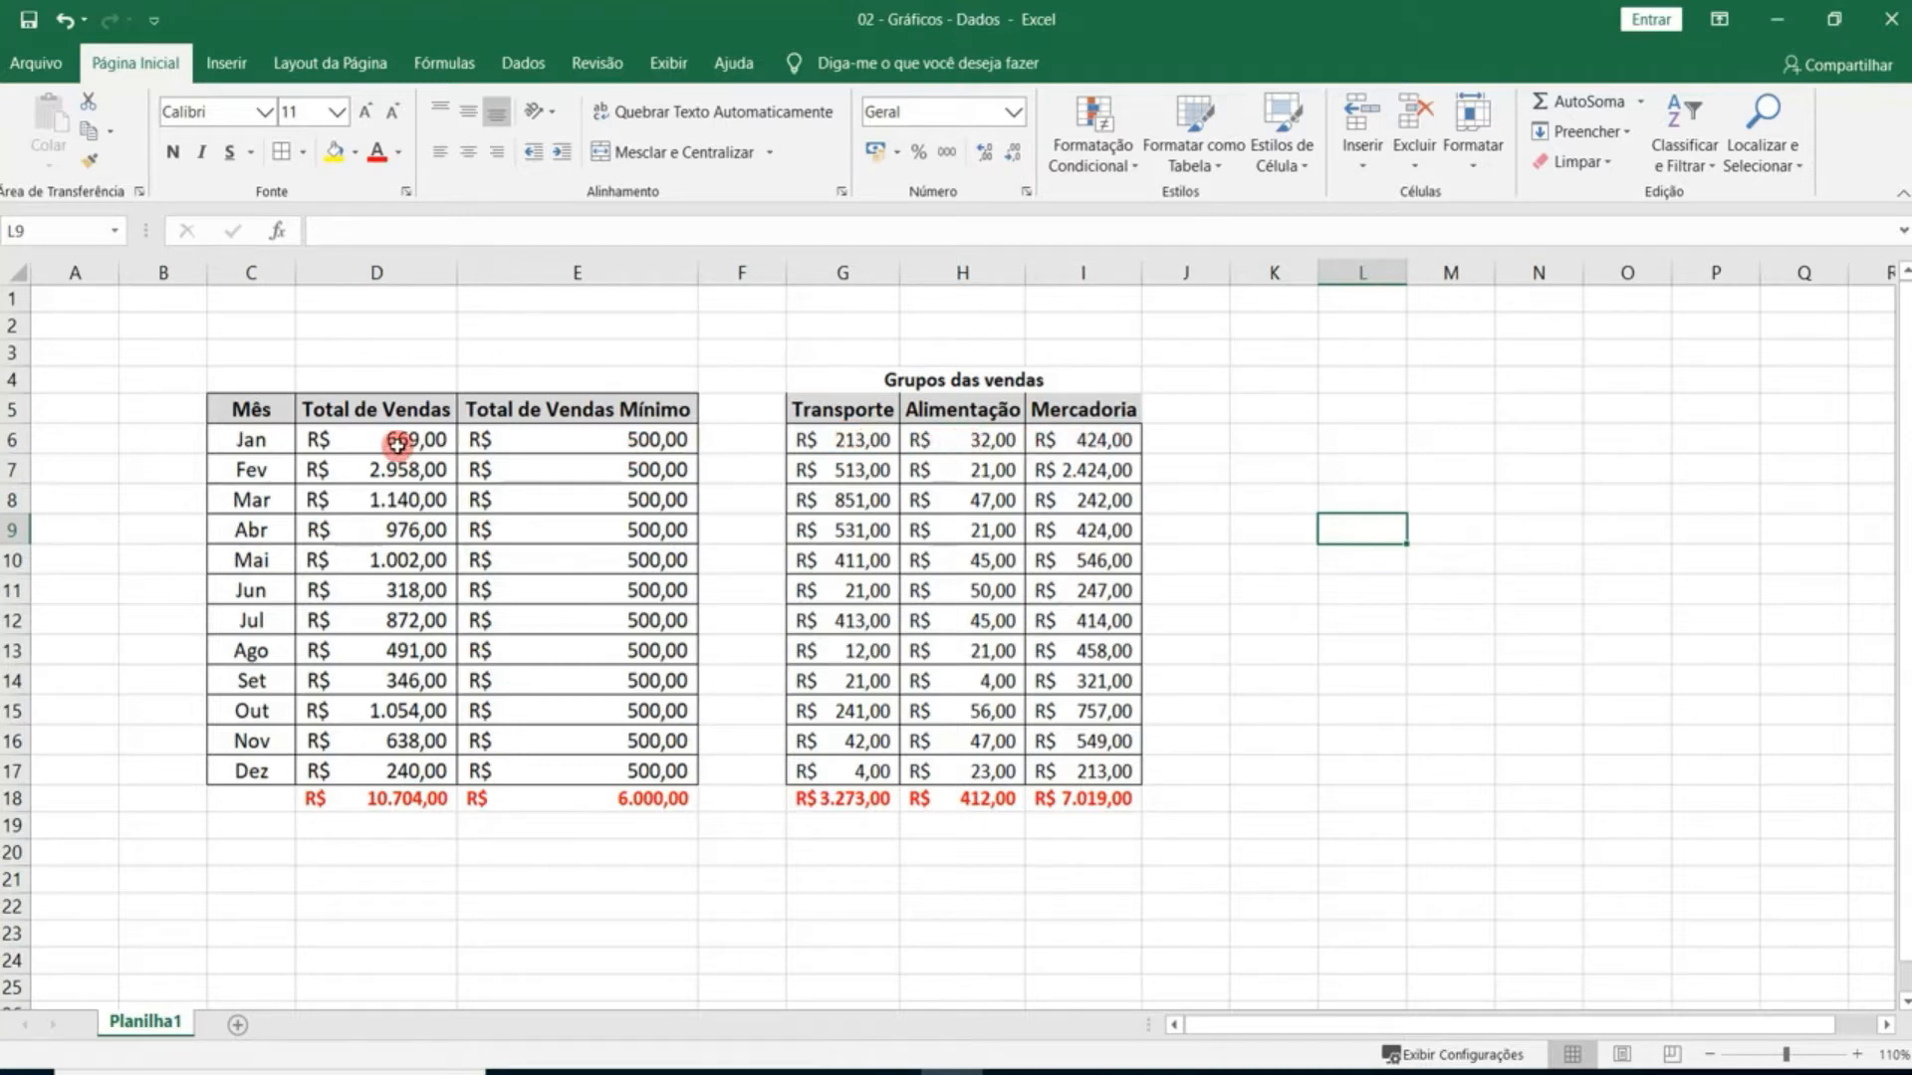
Change the header in D5 to "Total de Custos".
left_click_drag(867, 440, 1074, 439)
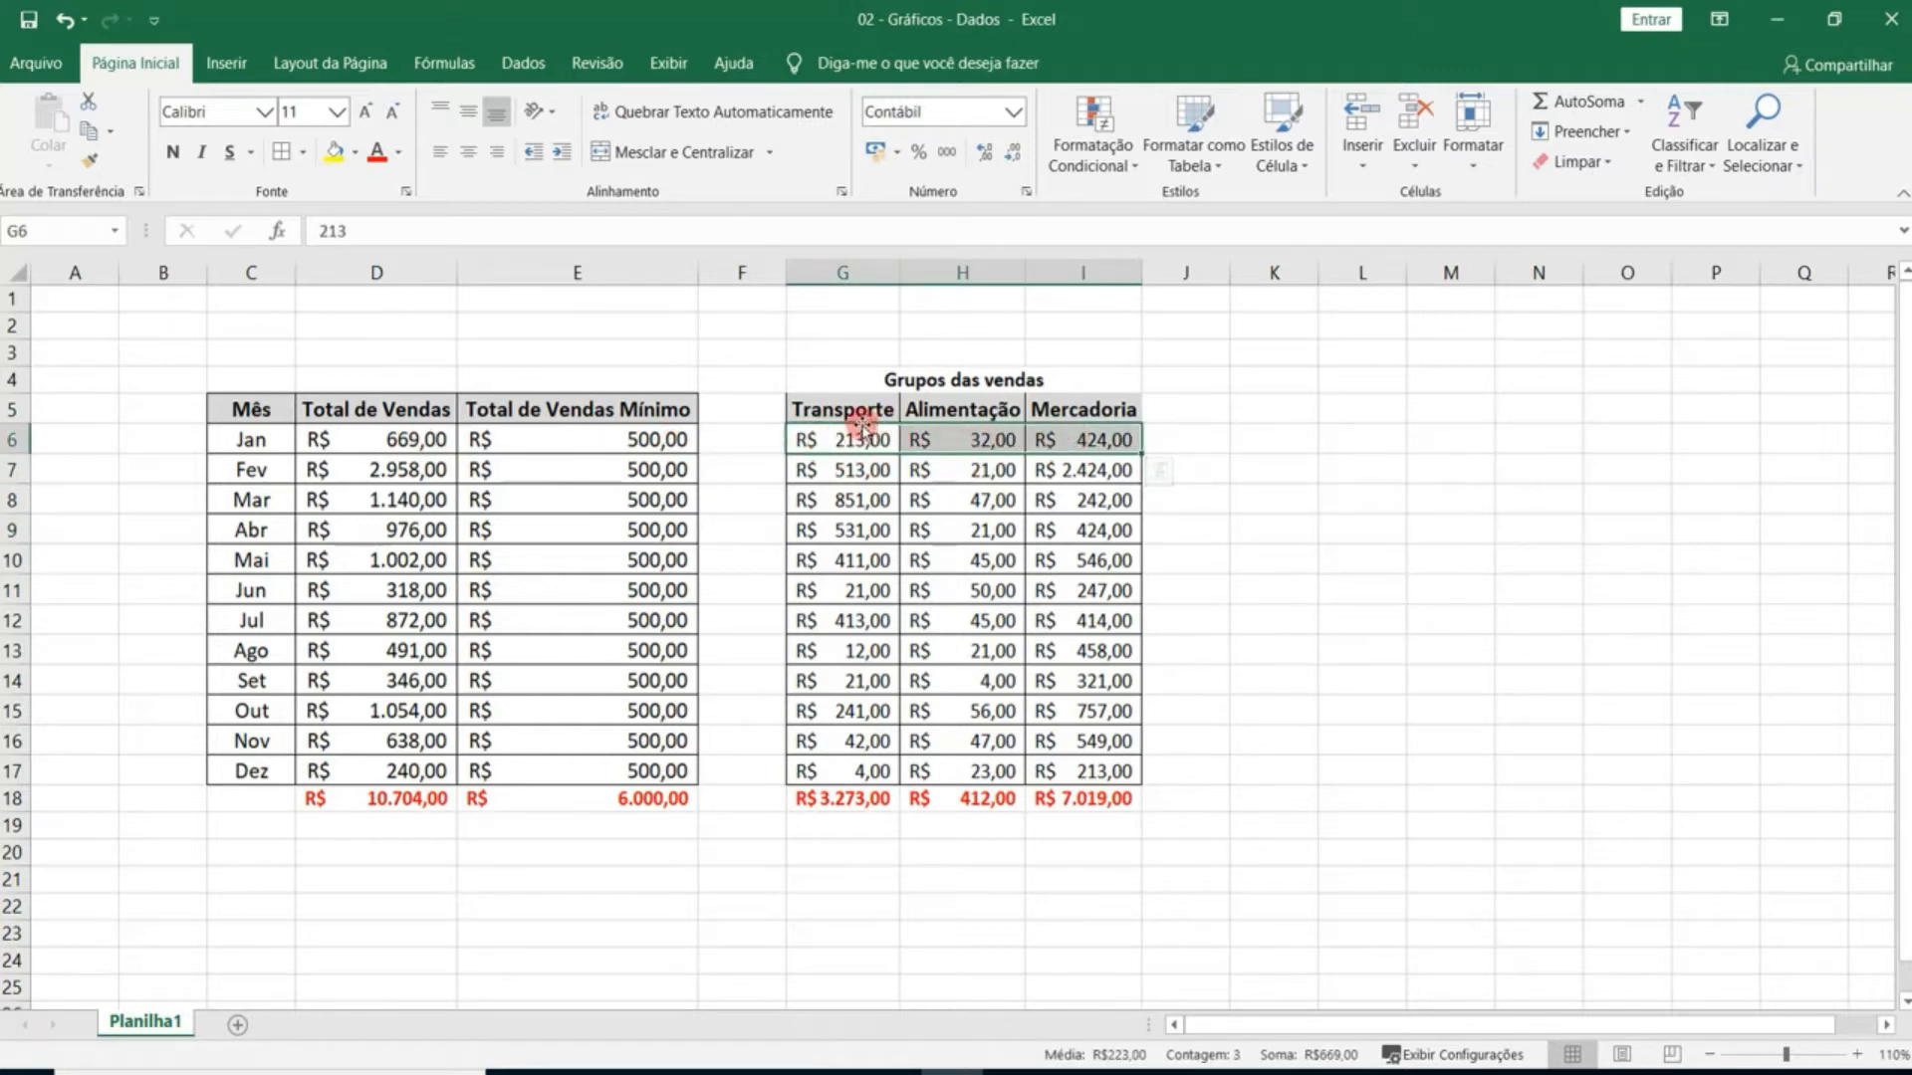
left_click(386, 438)
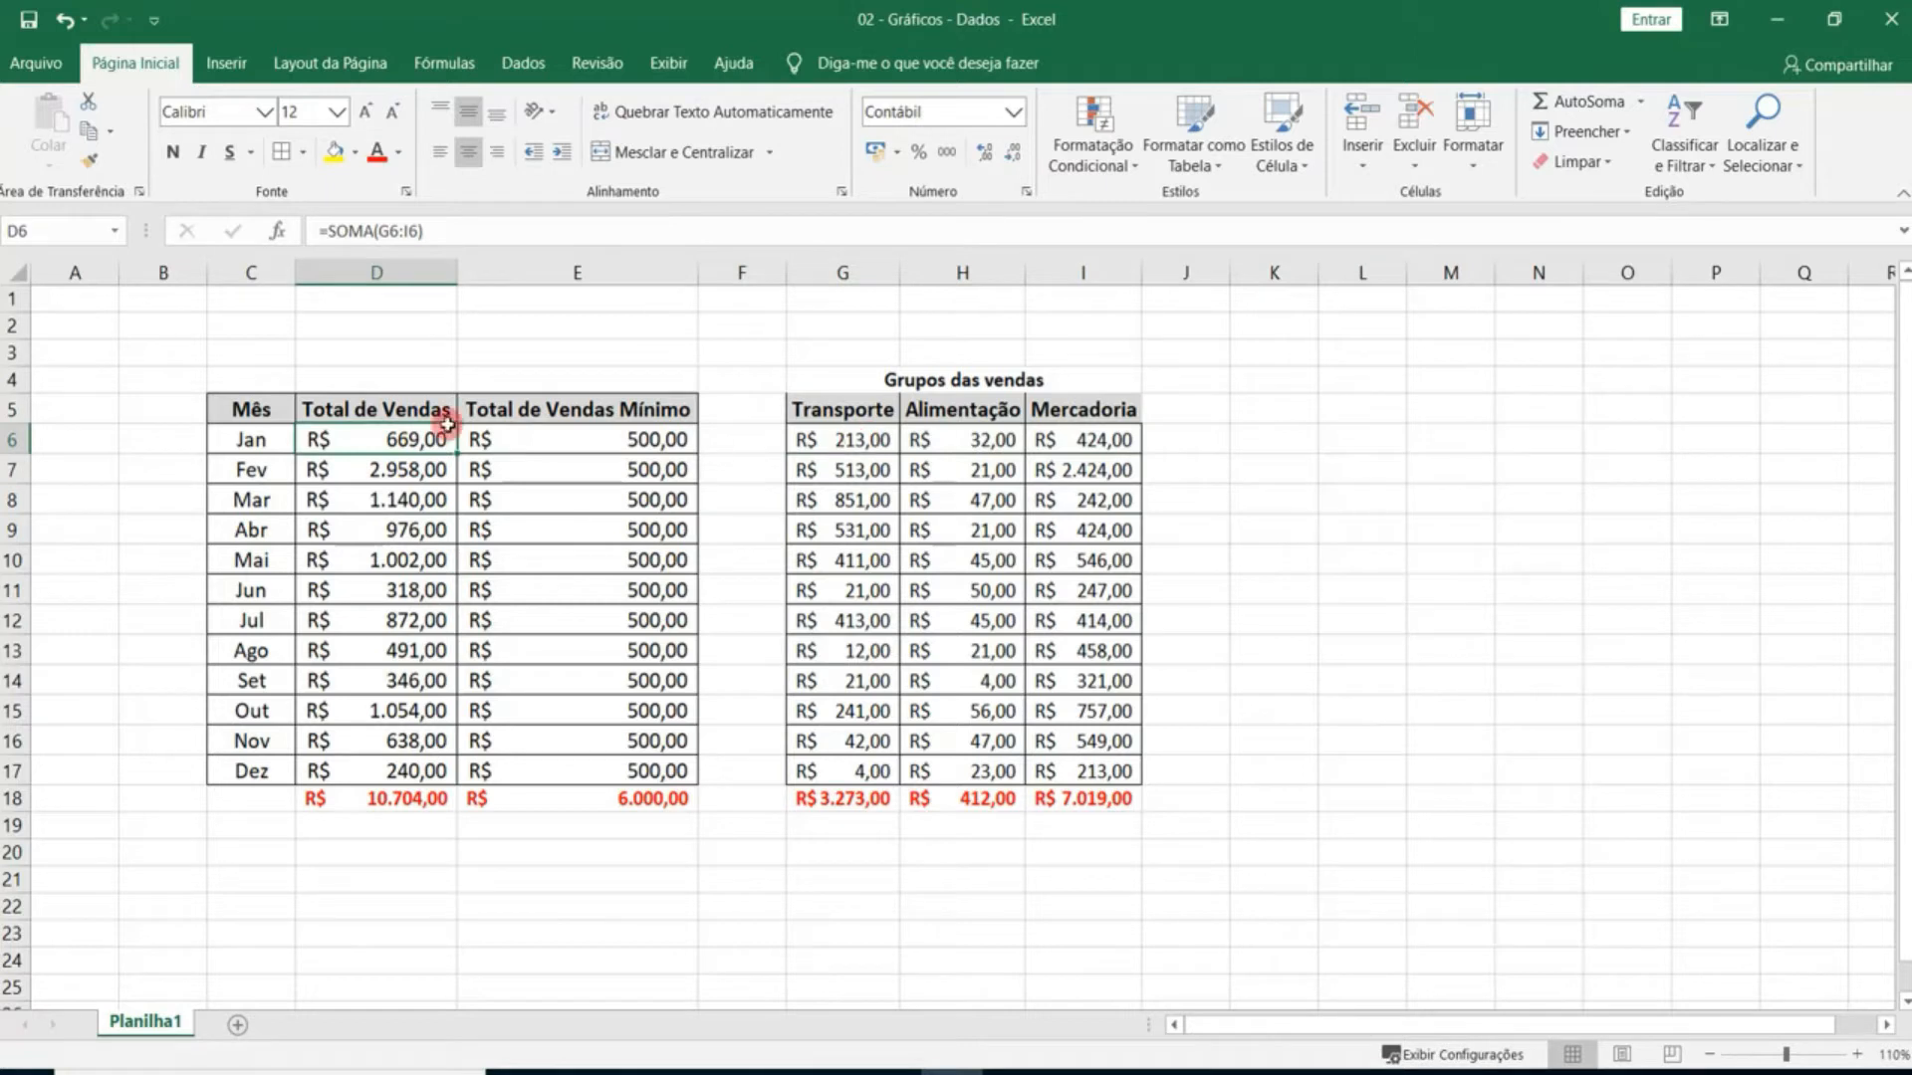
double_click(416, 403)
double_click(418, 408)
type("Custos")
key("Return")
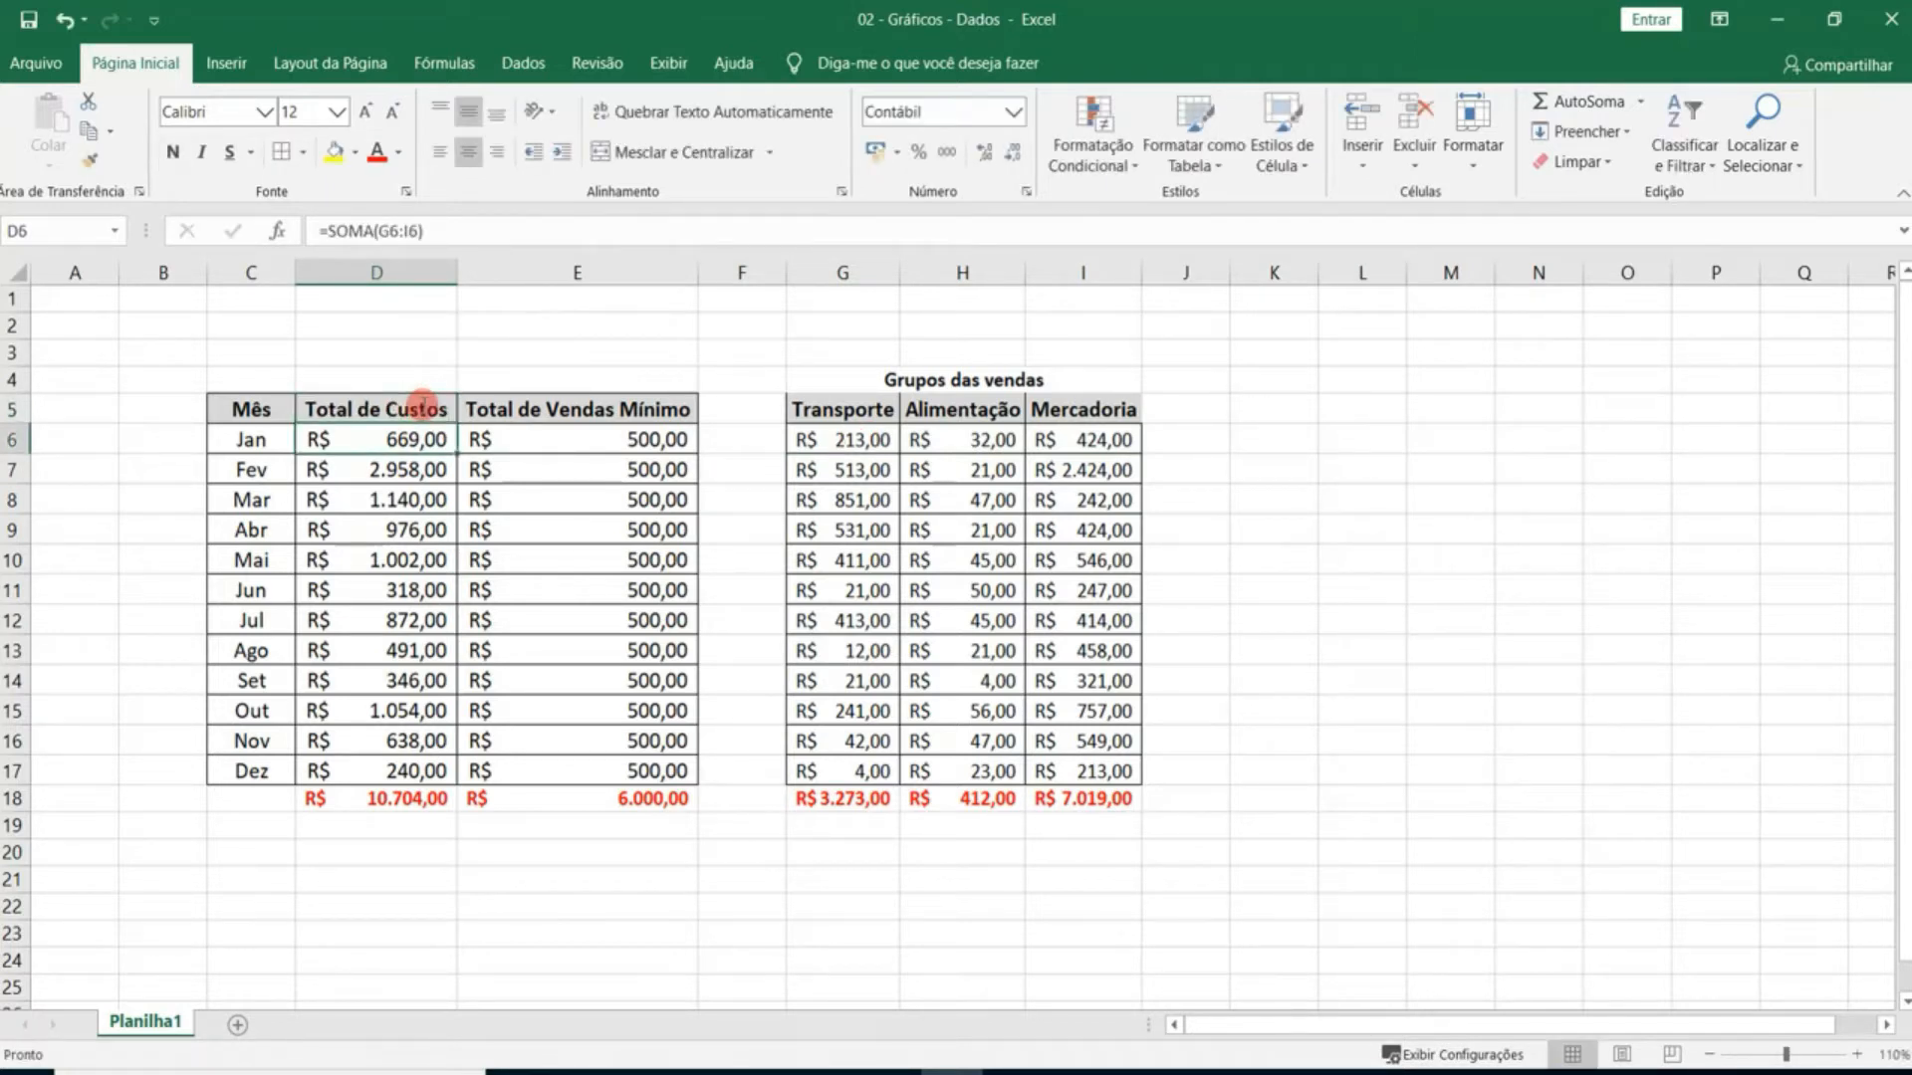
Change the header in E5 to "Total de Custos Mínimo".
left_click(608, 419)
double_click(596, 413)
double_click(594, 411)
type("C")
type("ustos")
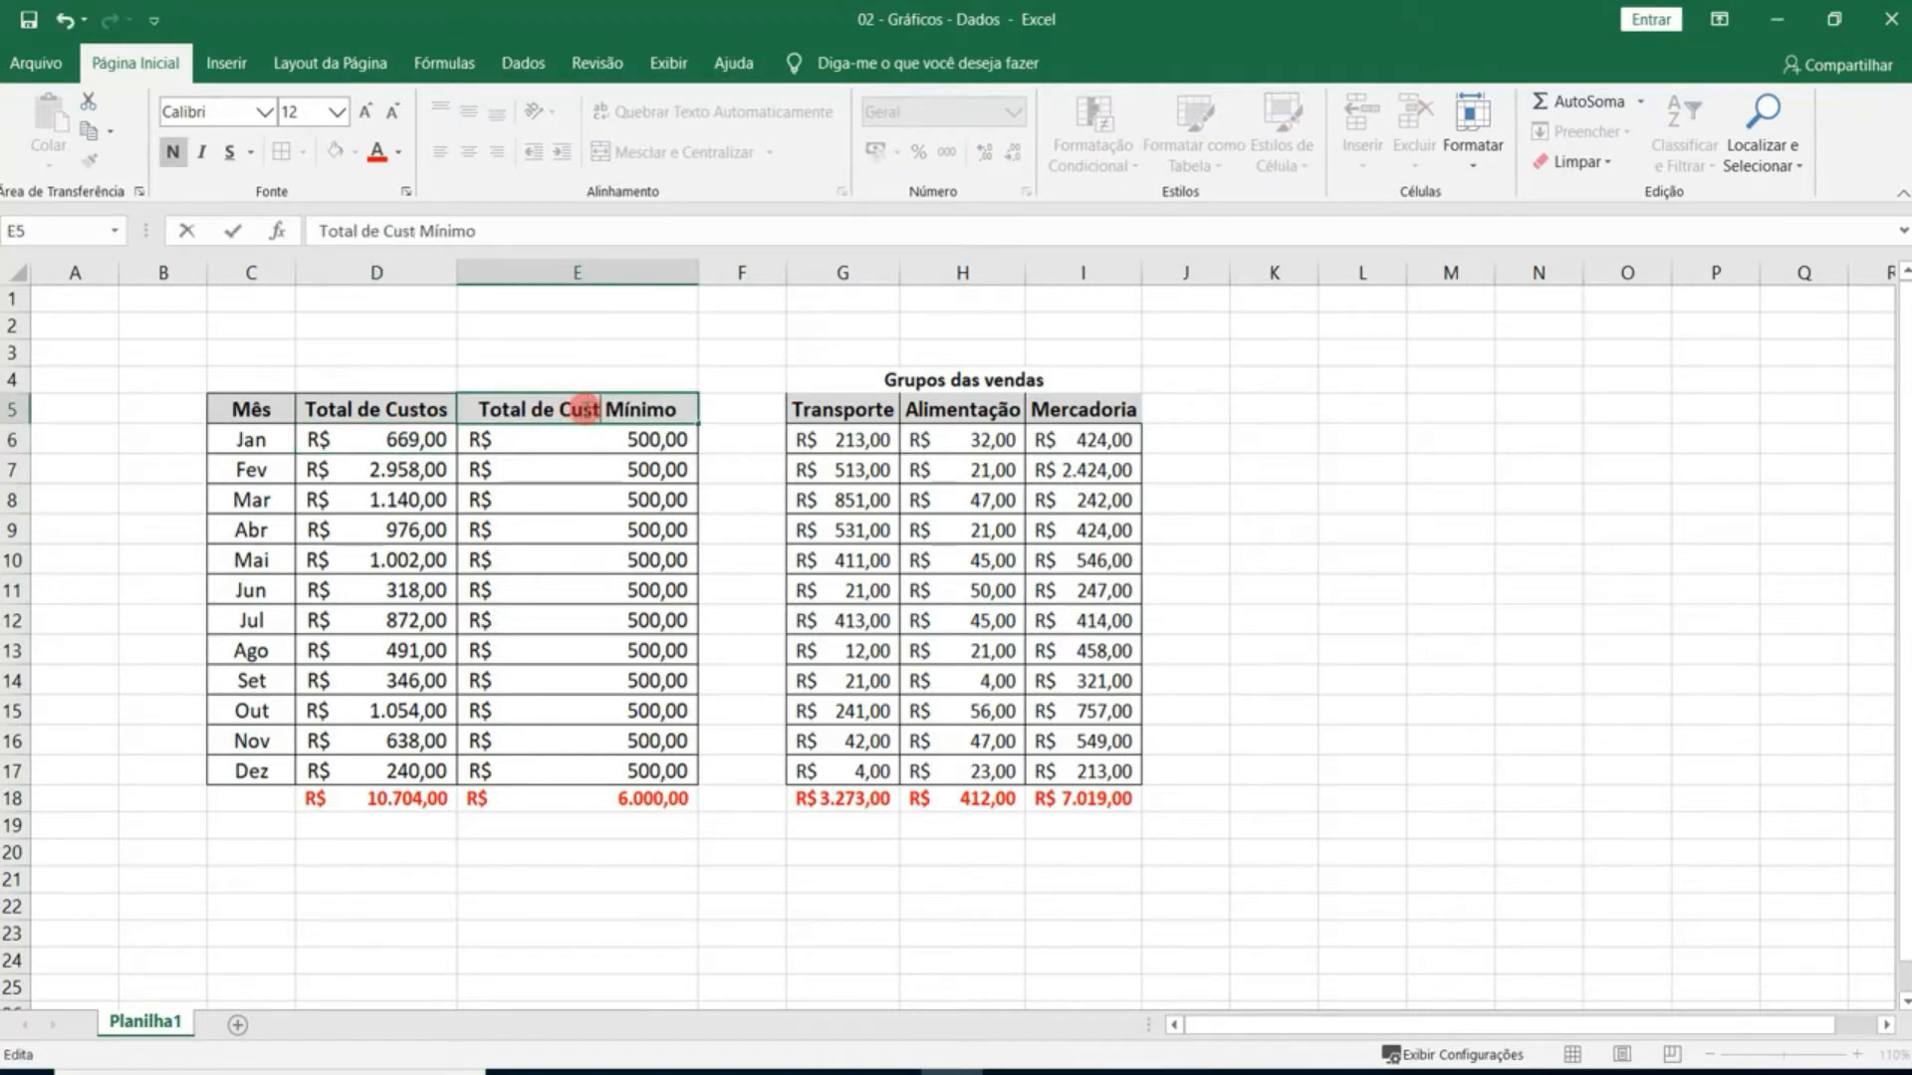
key("Return")
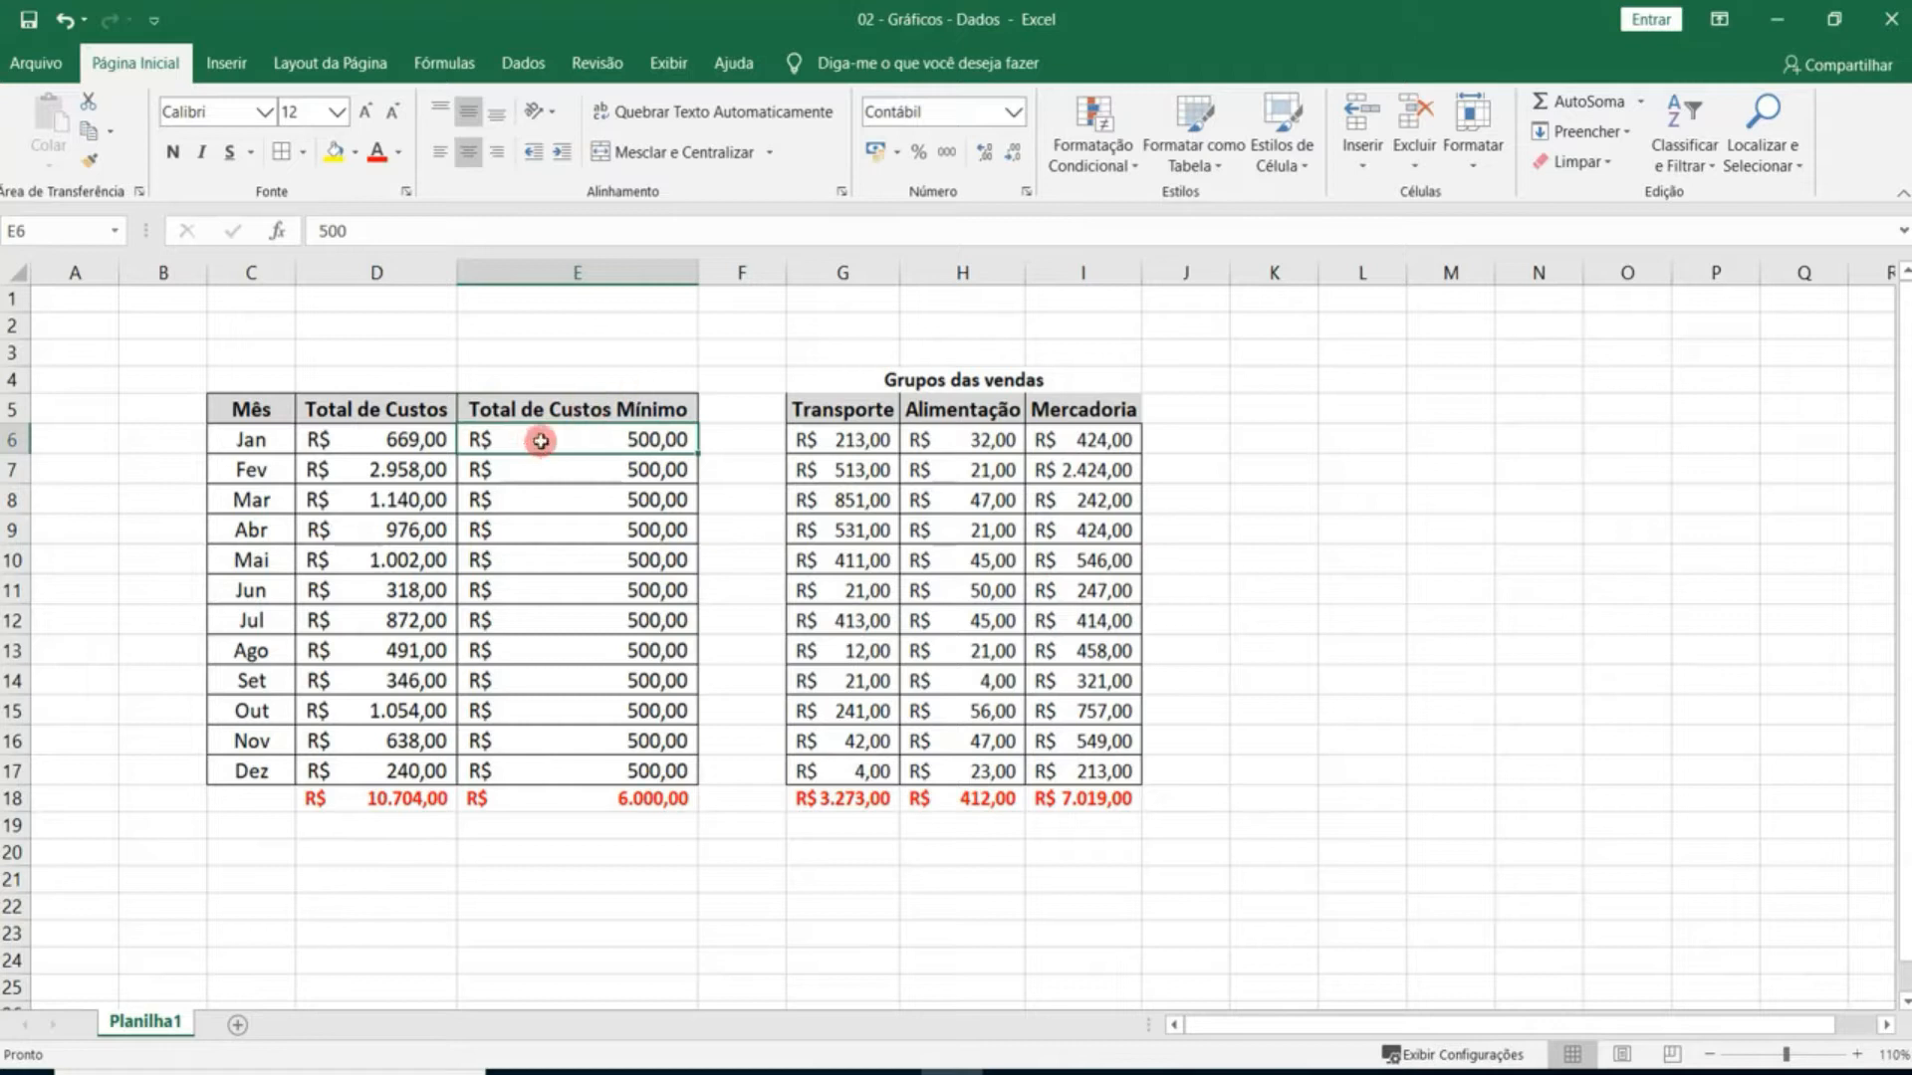
Compare the monthly totals in column D with the sums of the Transporte, Alimentação and Mercadoria values in their rows.
left_click_drag(893, 438, 1074, 435)
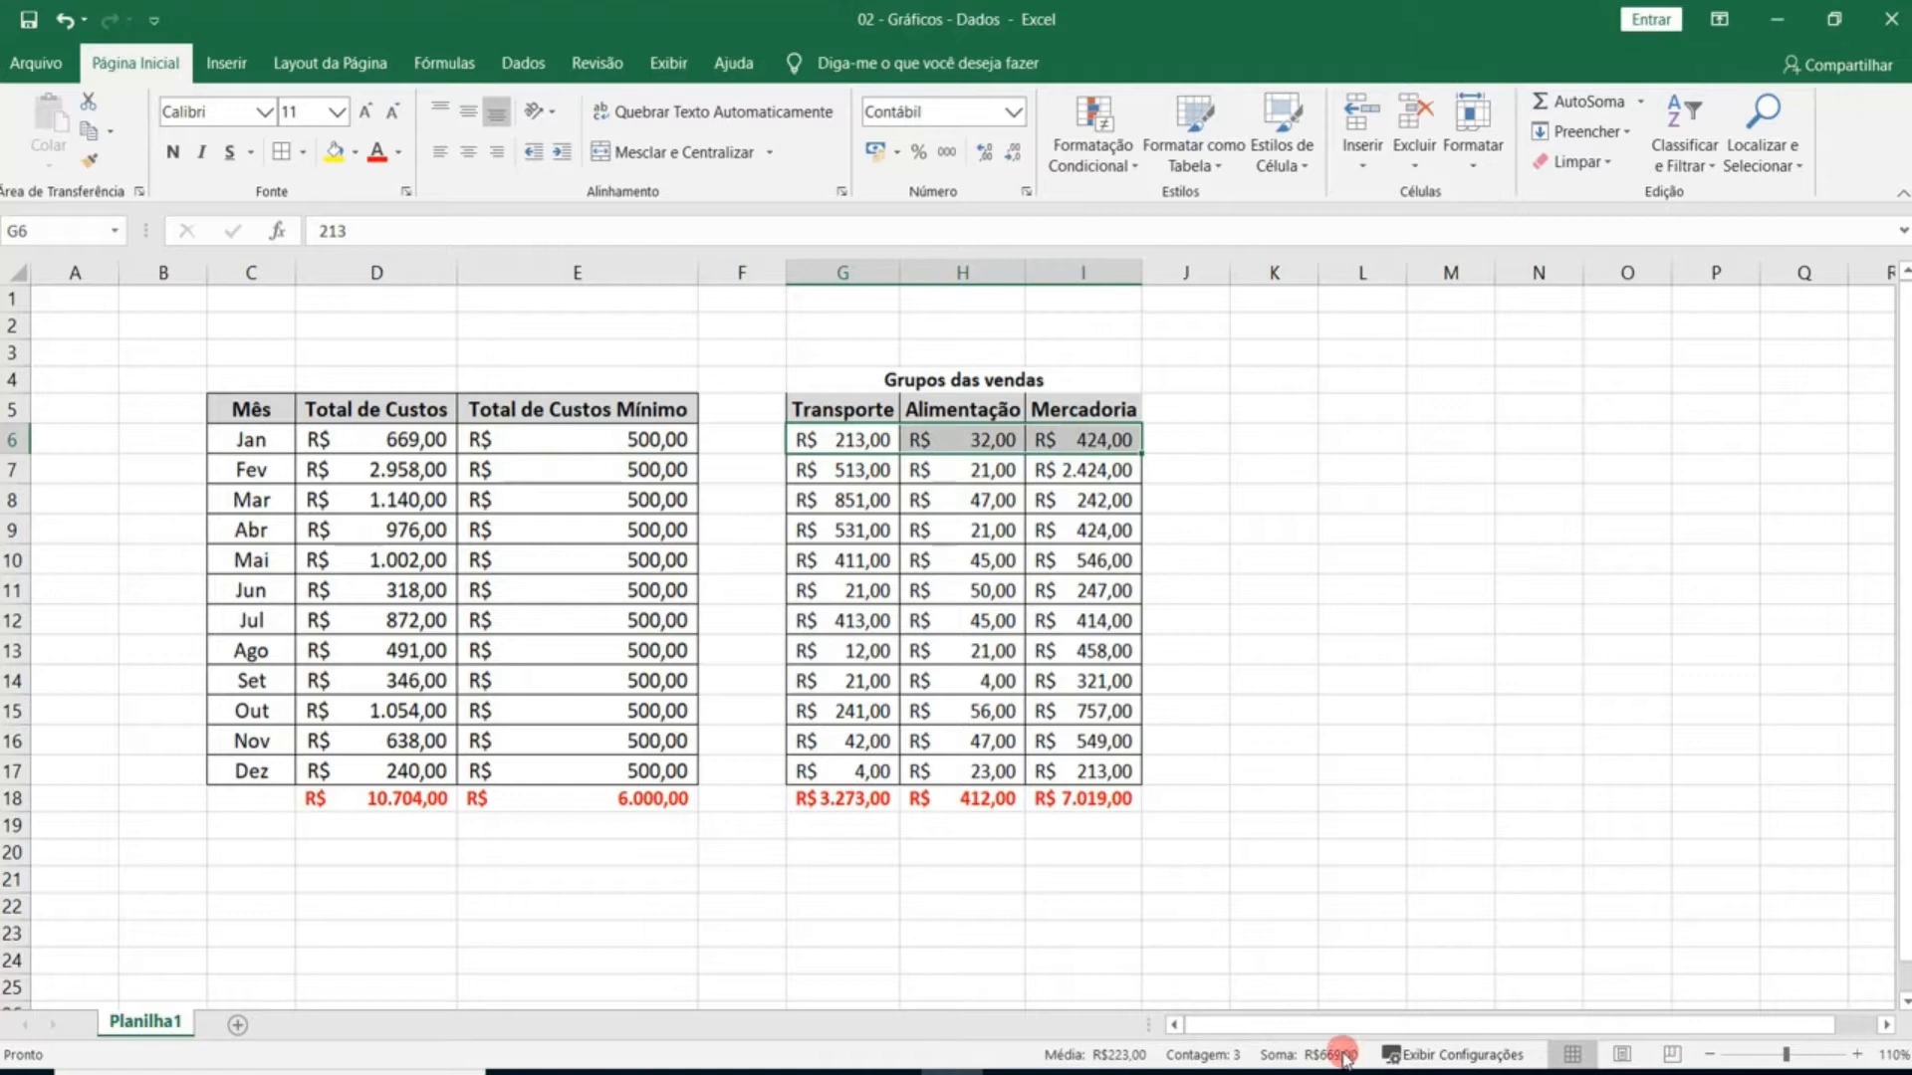
left_click(436, 431)
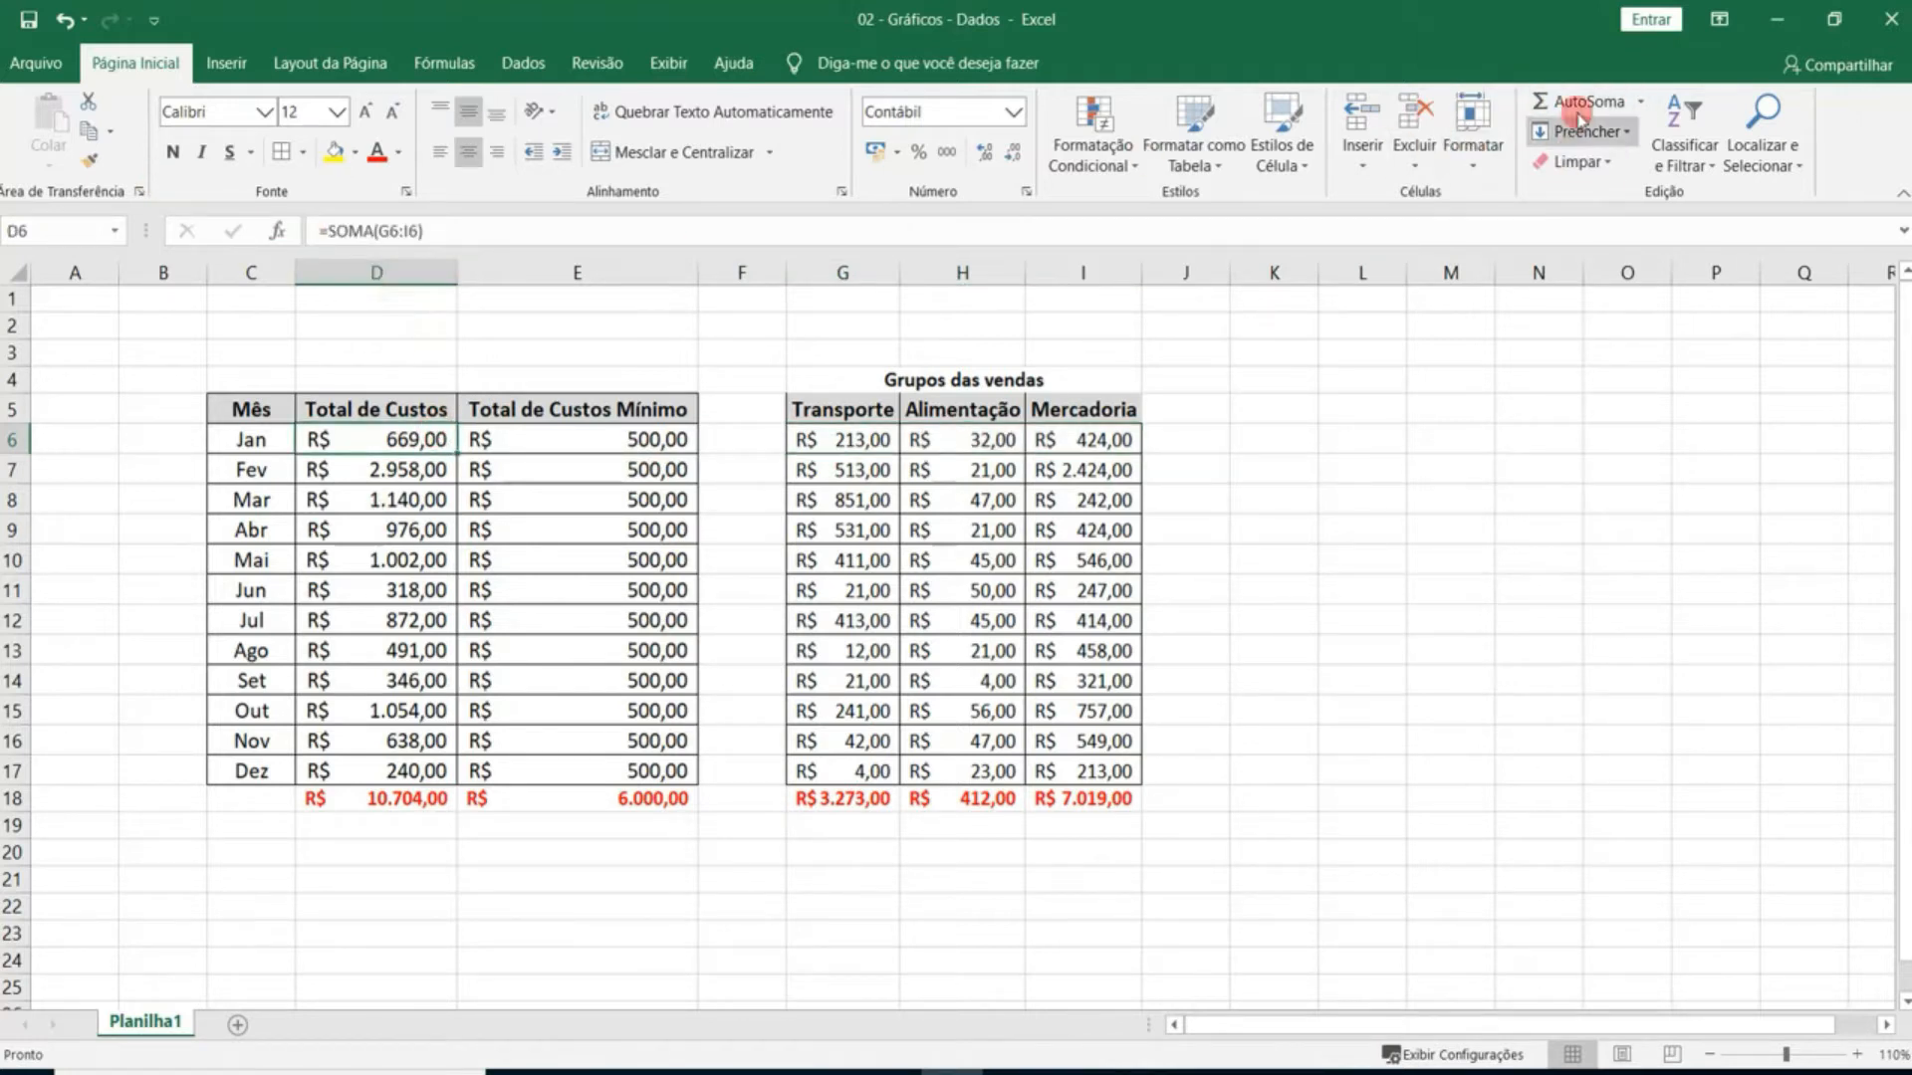
left_click_drag(866, 439, 1093, 439)
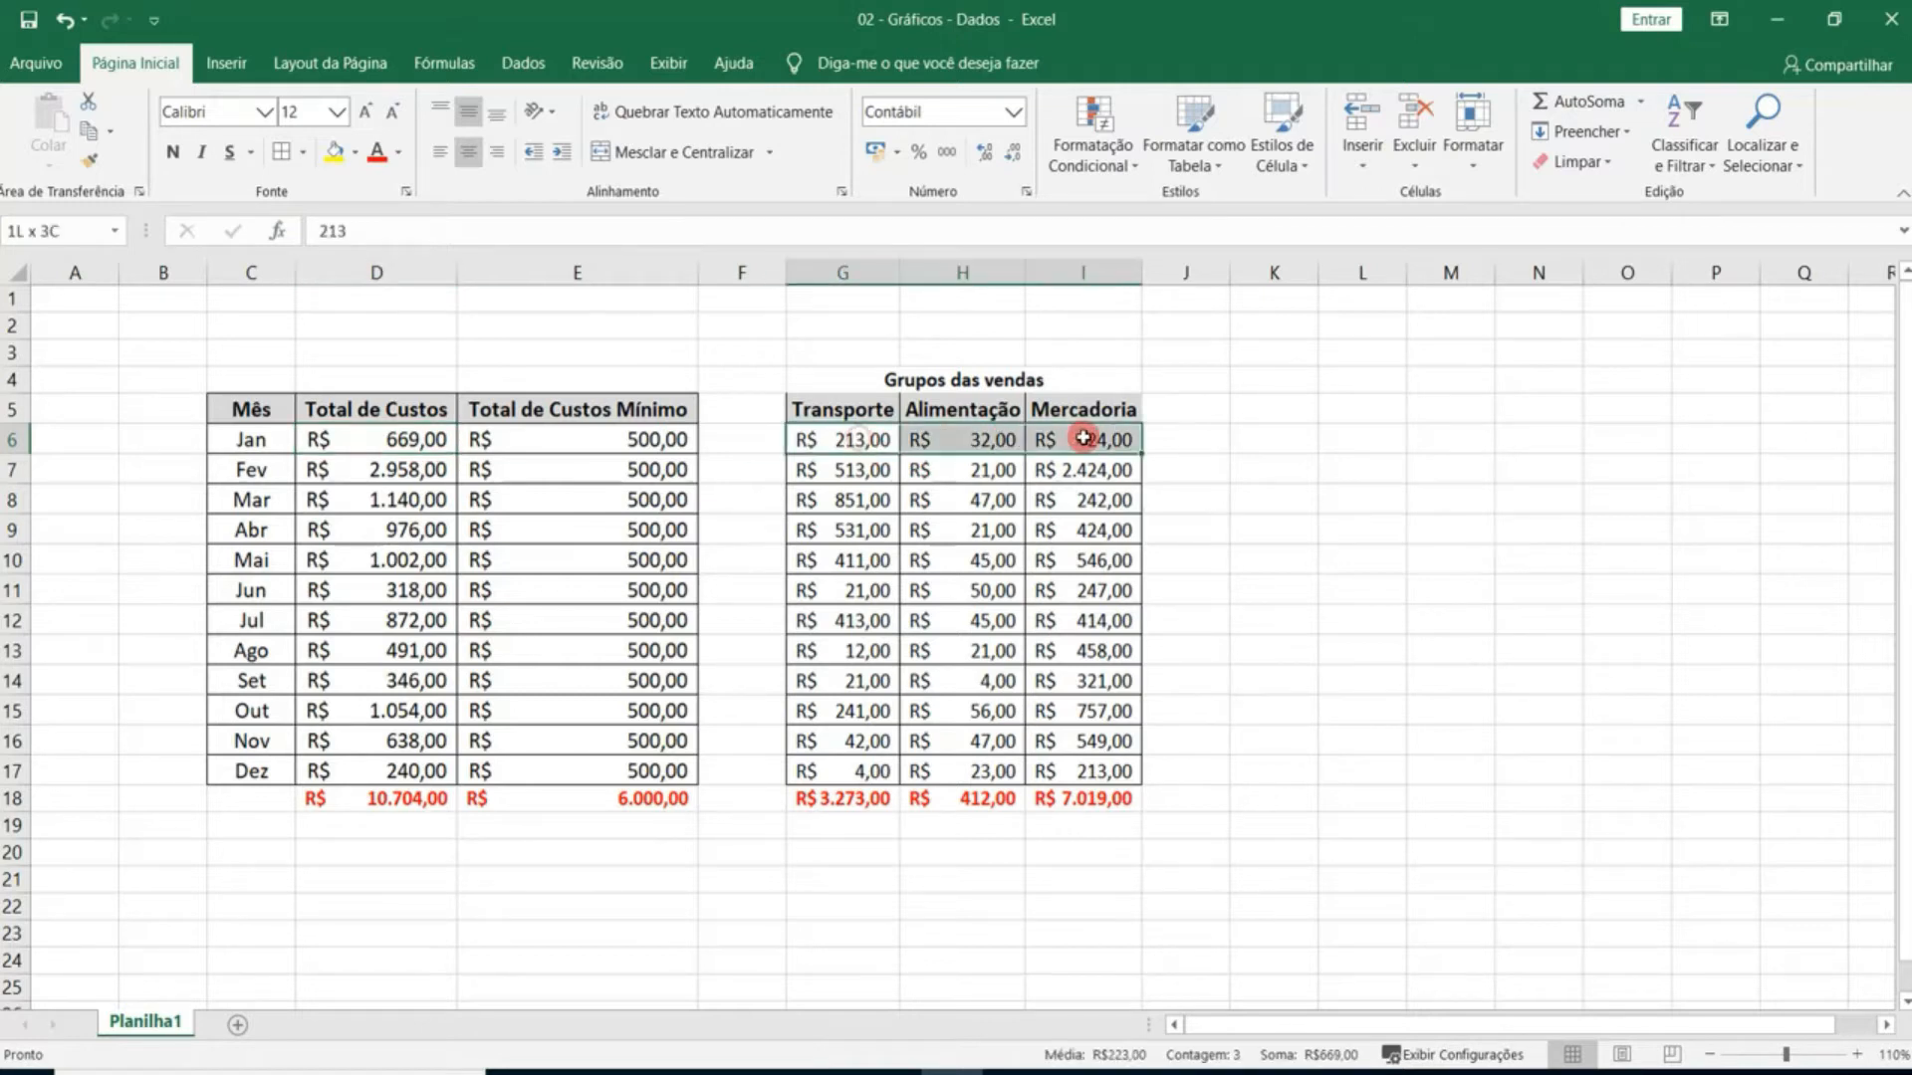
left_click(389, 471)
left_click_drag(388, 471, 414, 651)
left_click_drag(840, 474, 1087, 472)
left_click(987, 532)
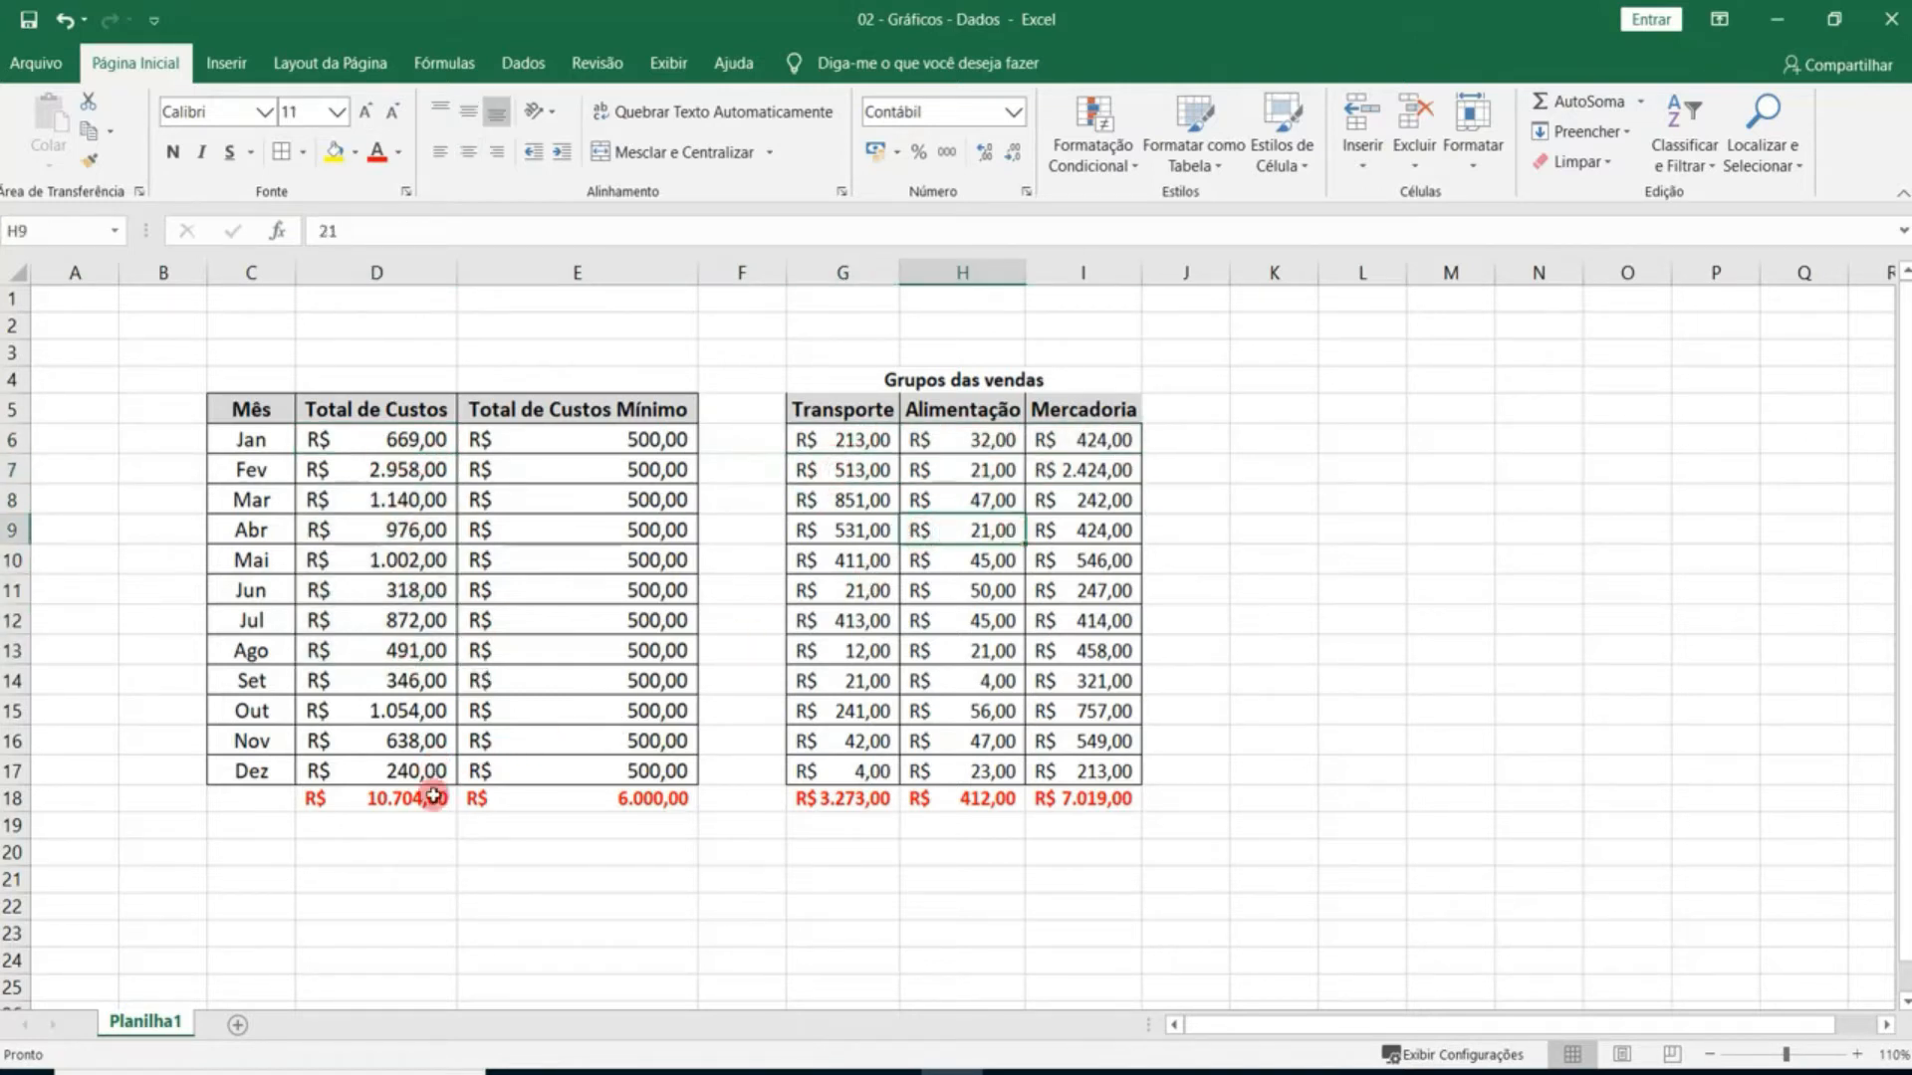
Examine the SOMA formulas and their source ranges in the row 18 totals for columns G, H, I, E and D.
left_click(882, 792)
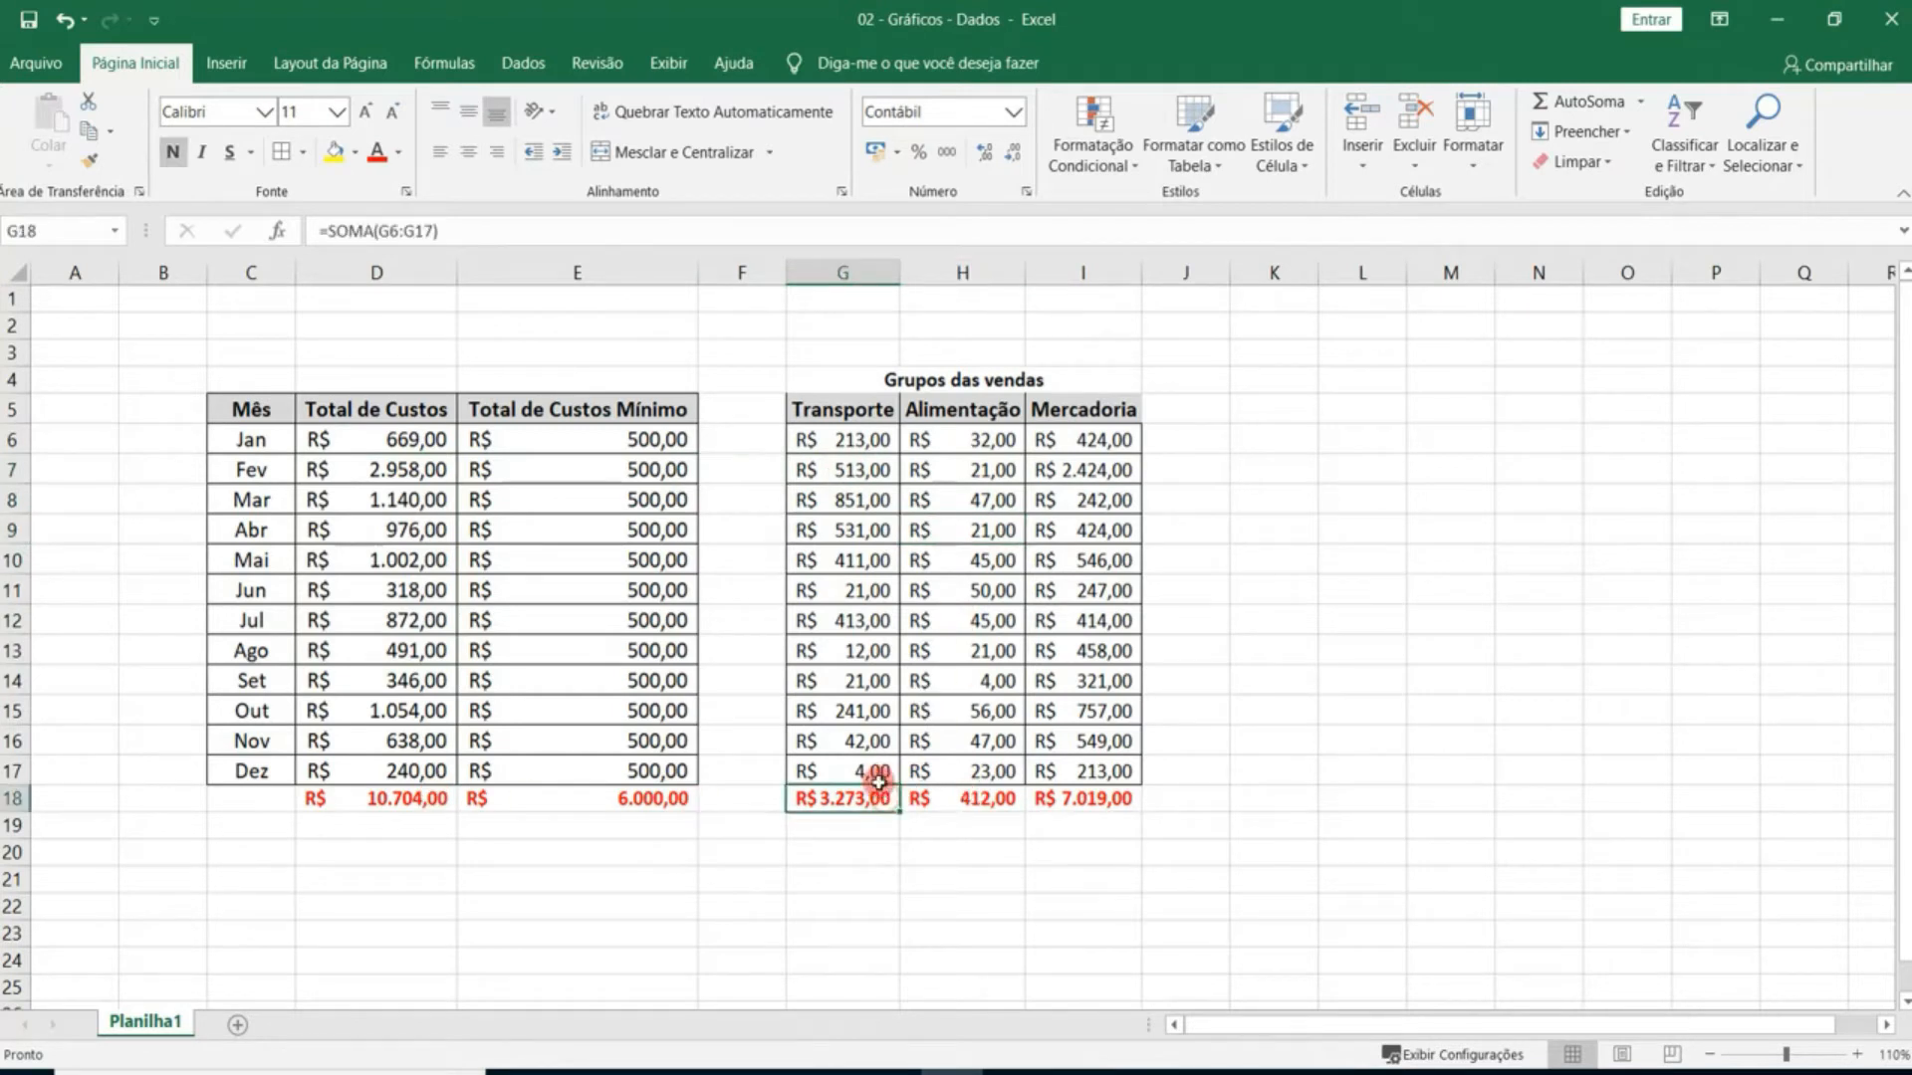
left_click(432, 231)
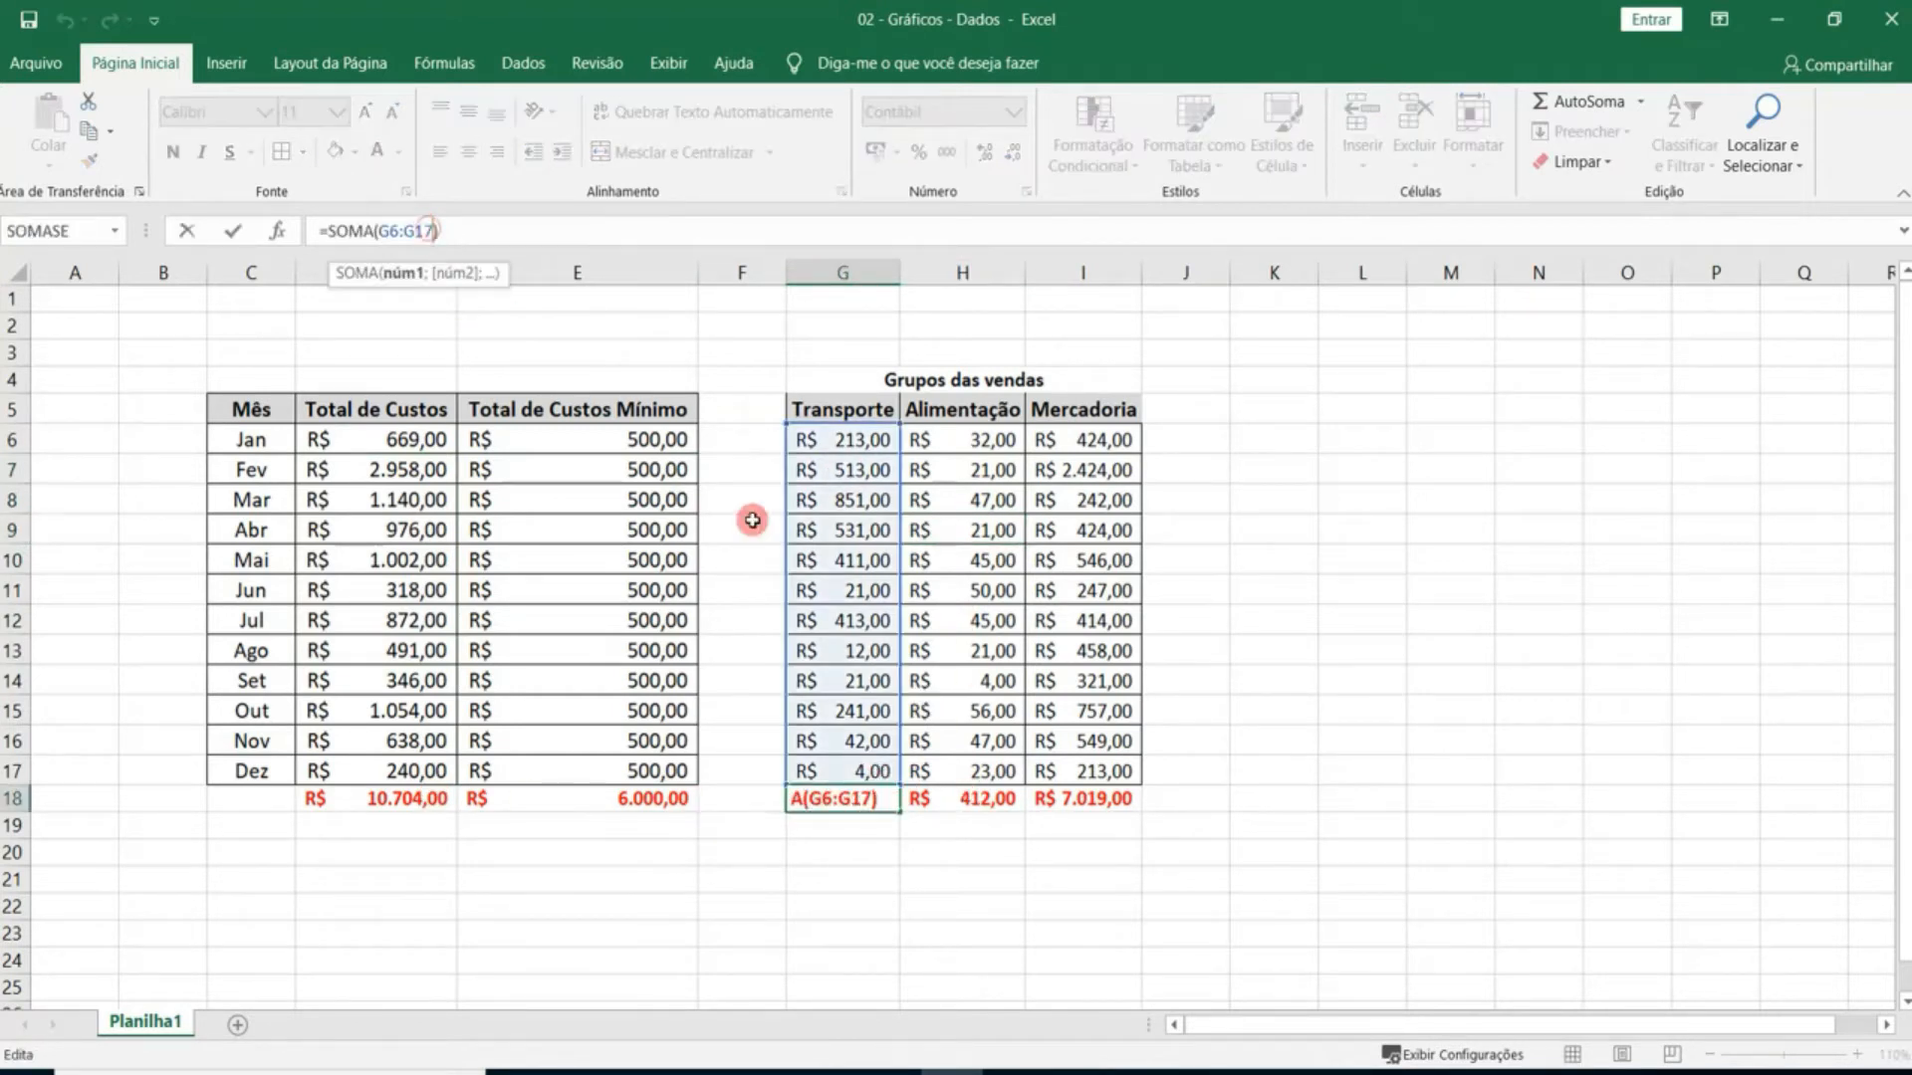
left_click(984, 796)
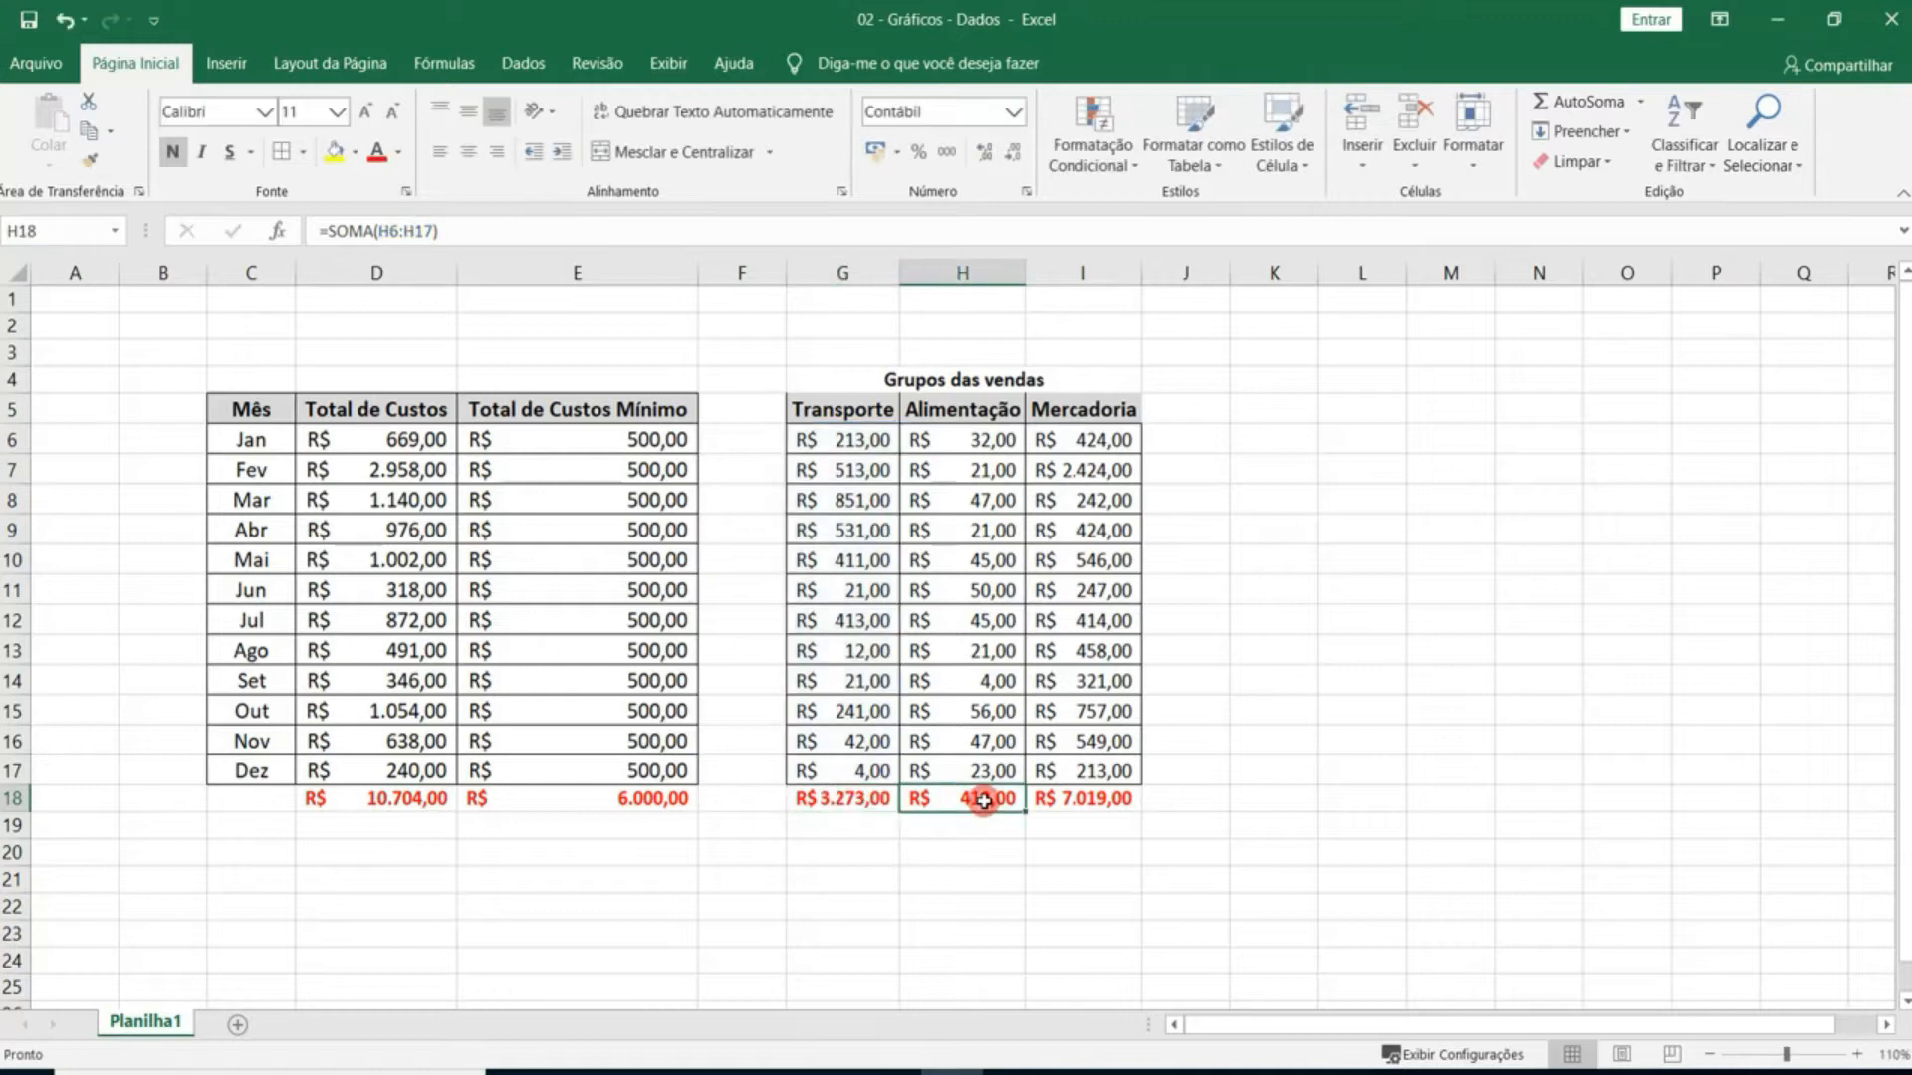
left_click(425, 231)
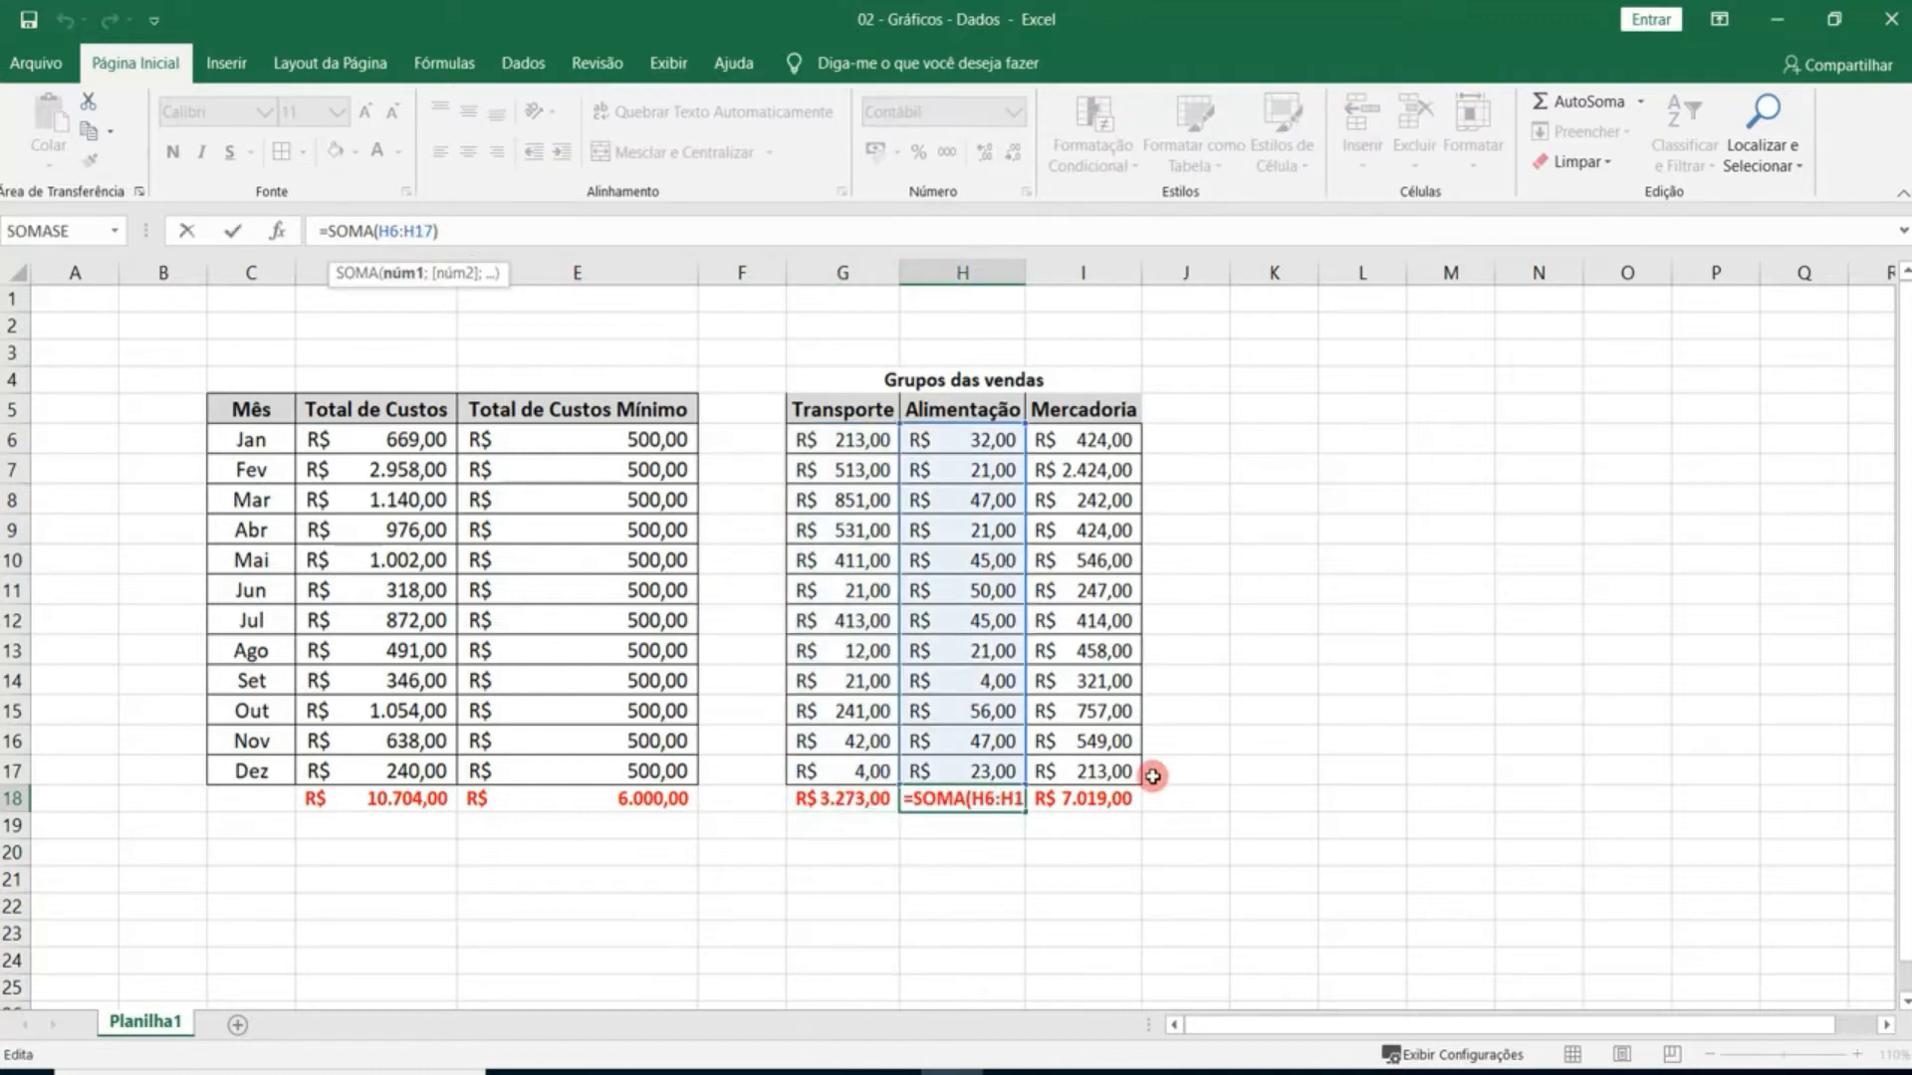
left_click(1110, 802)
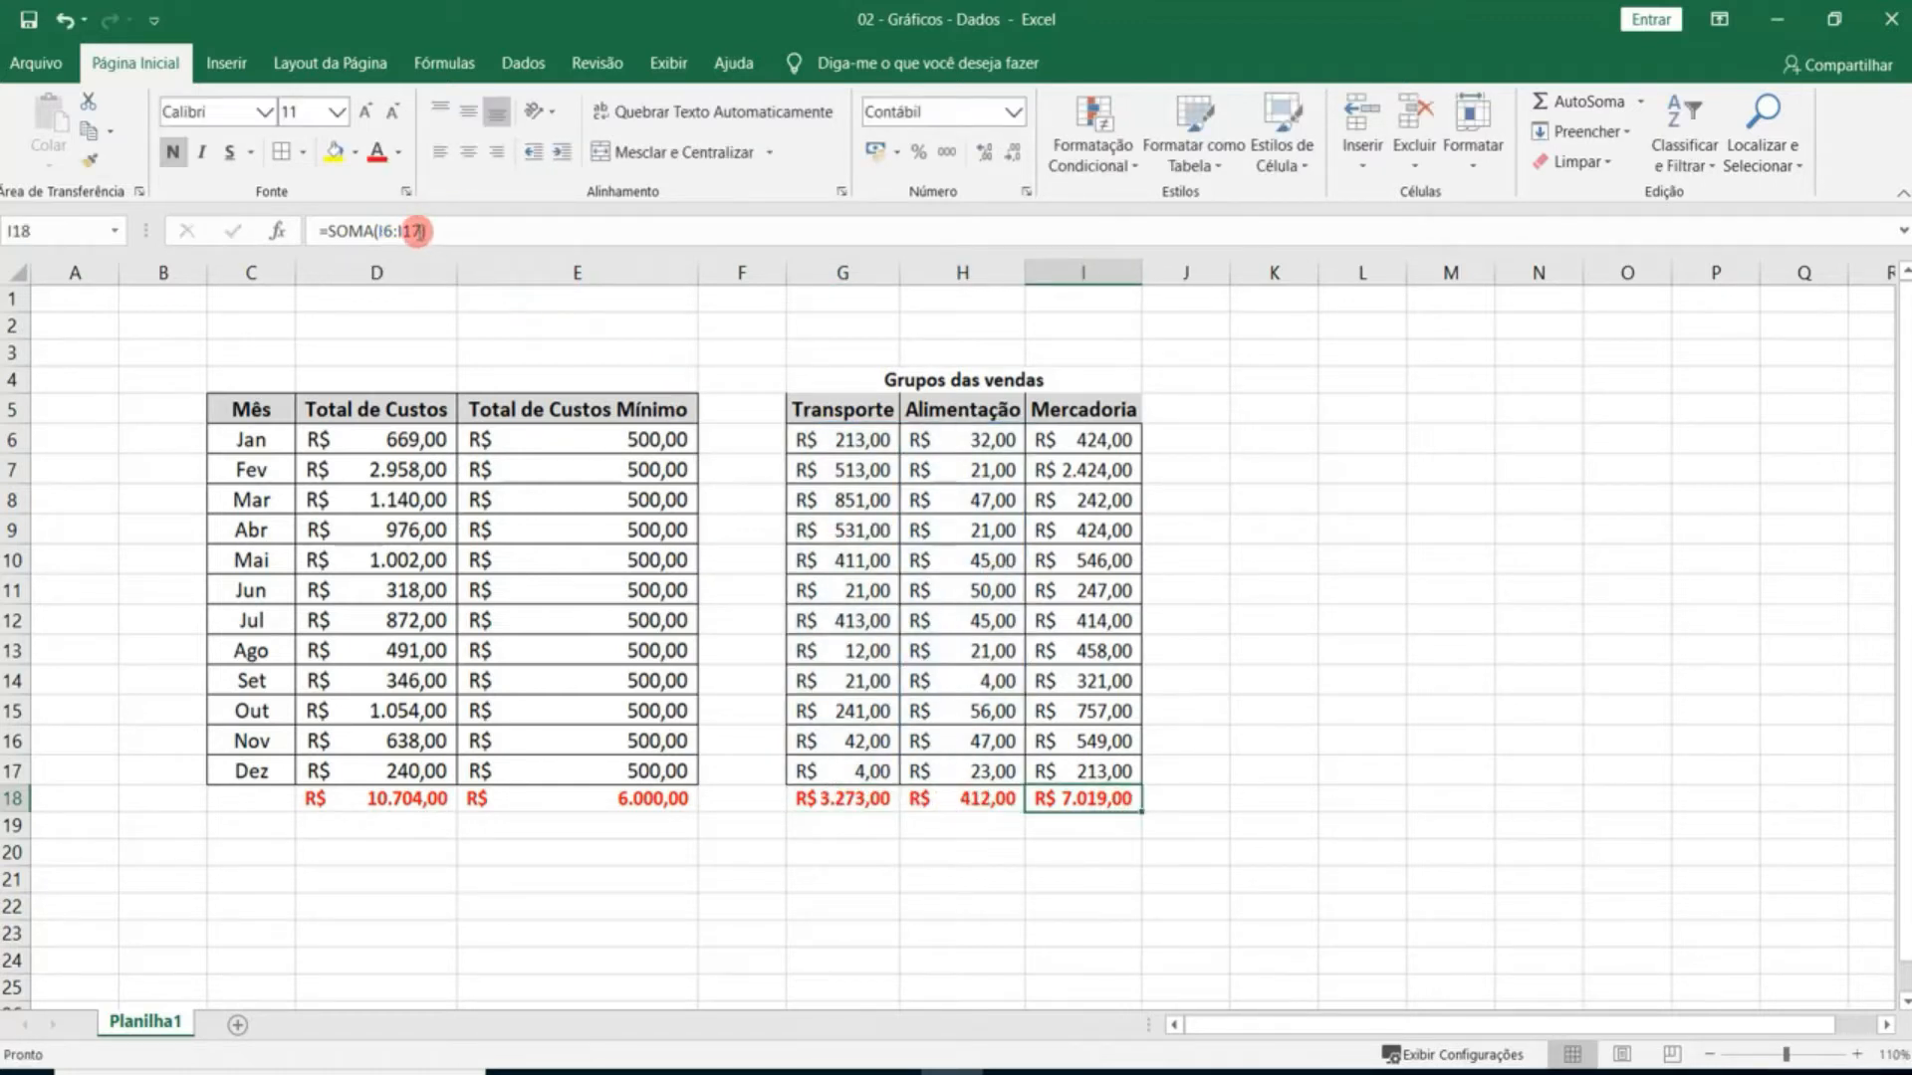
left_click(414, 231)
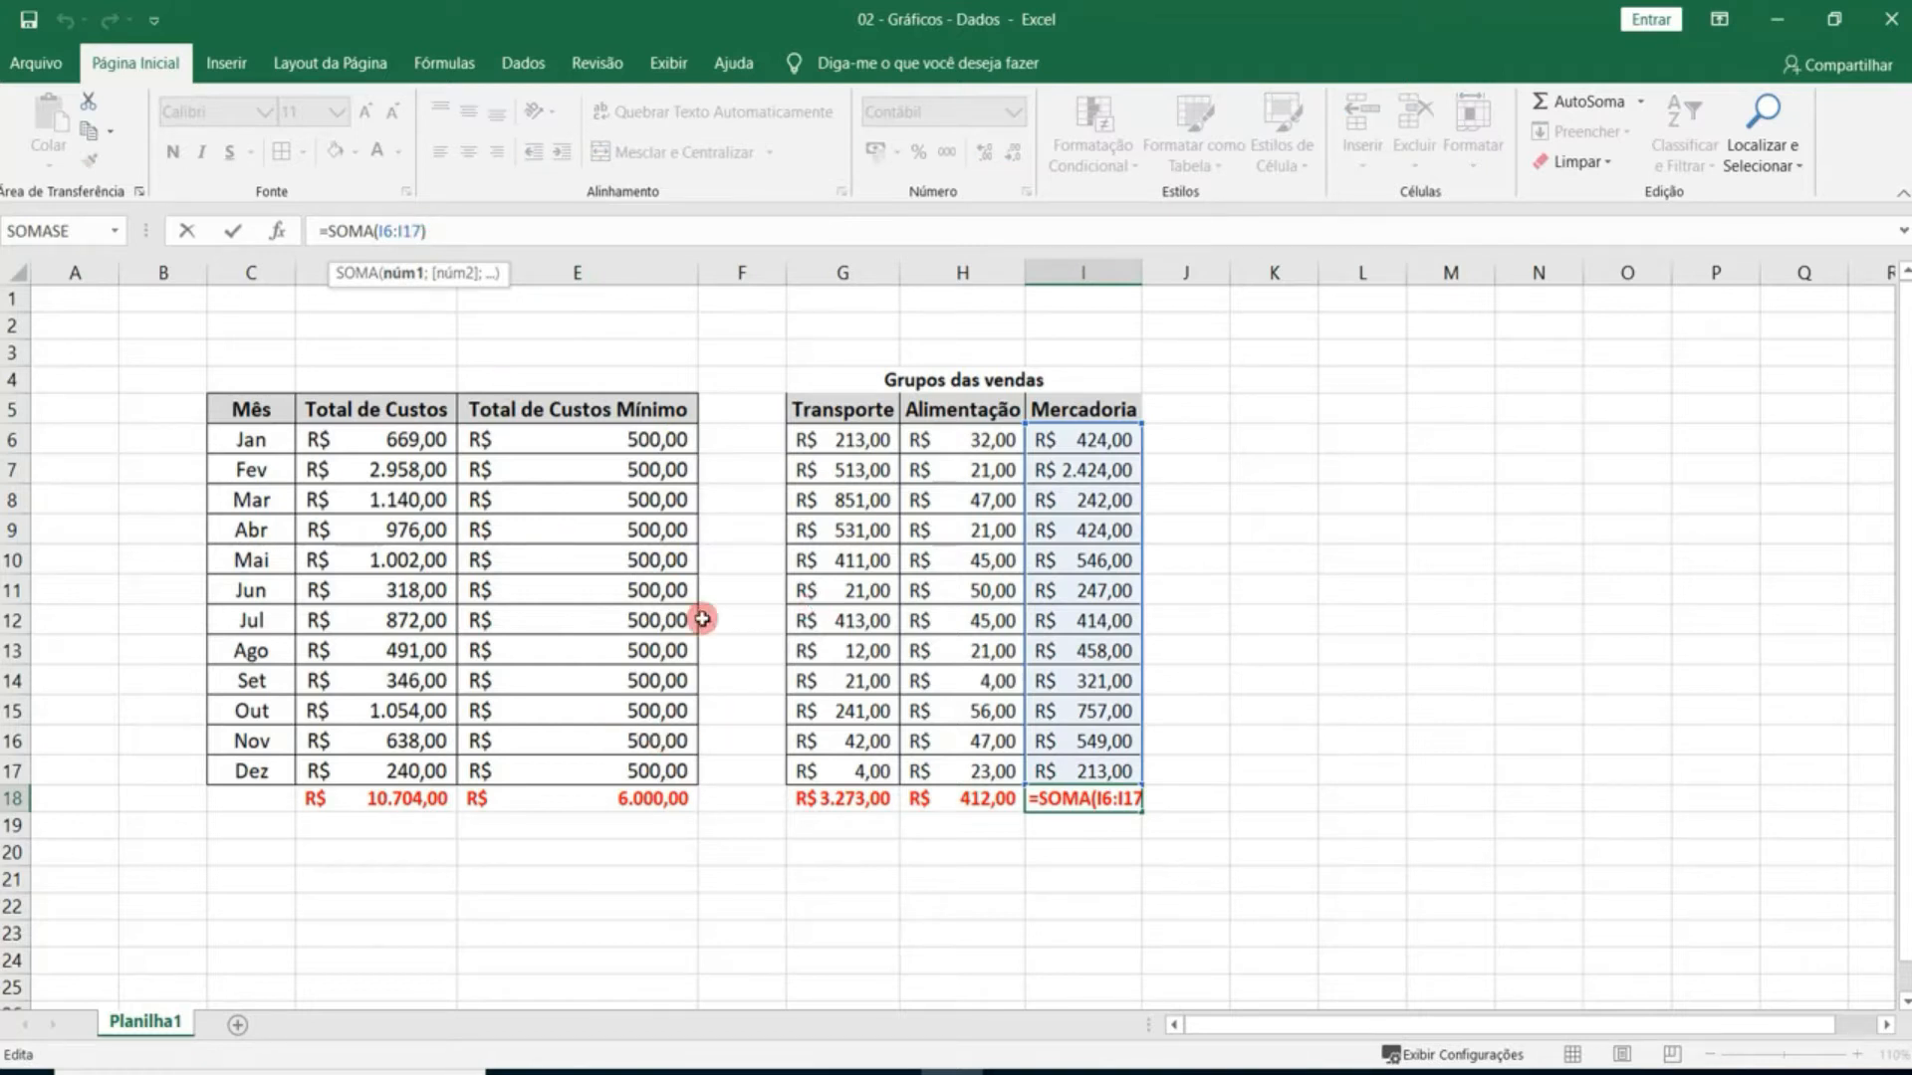
left_click(600, 797)
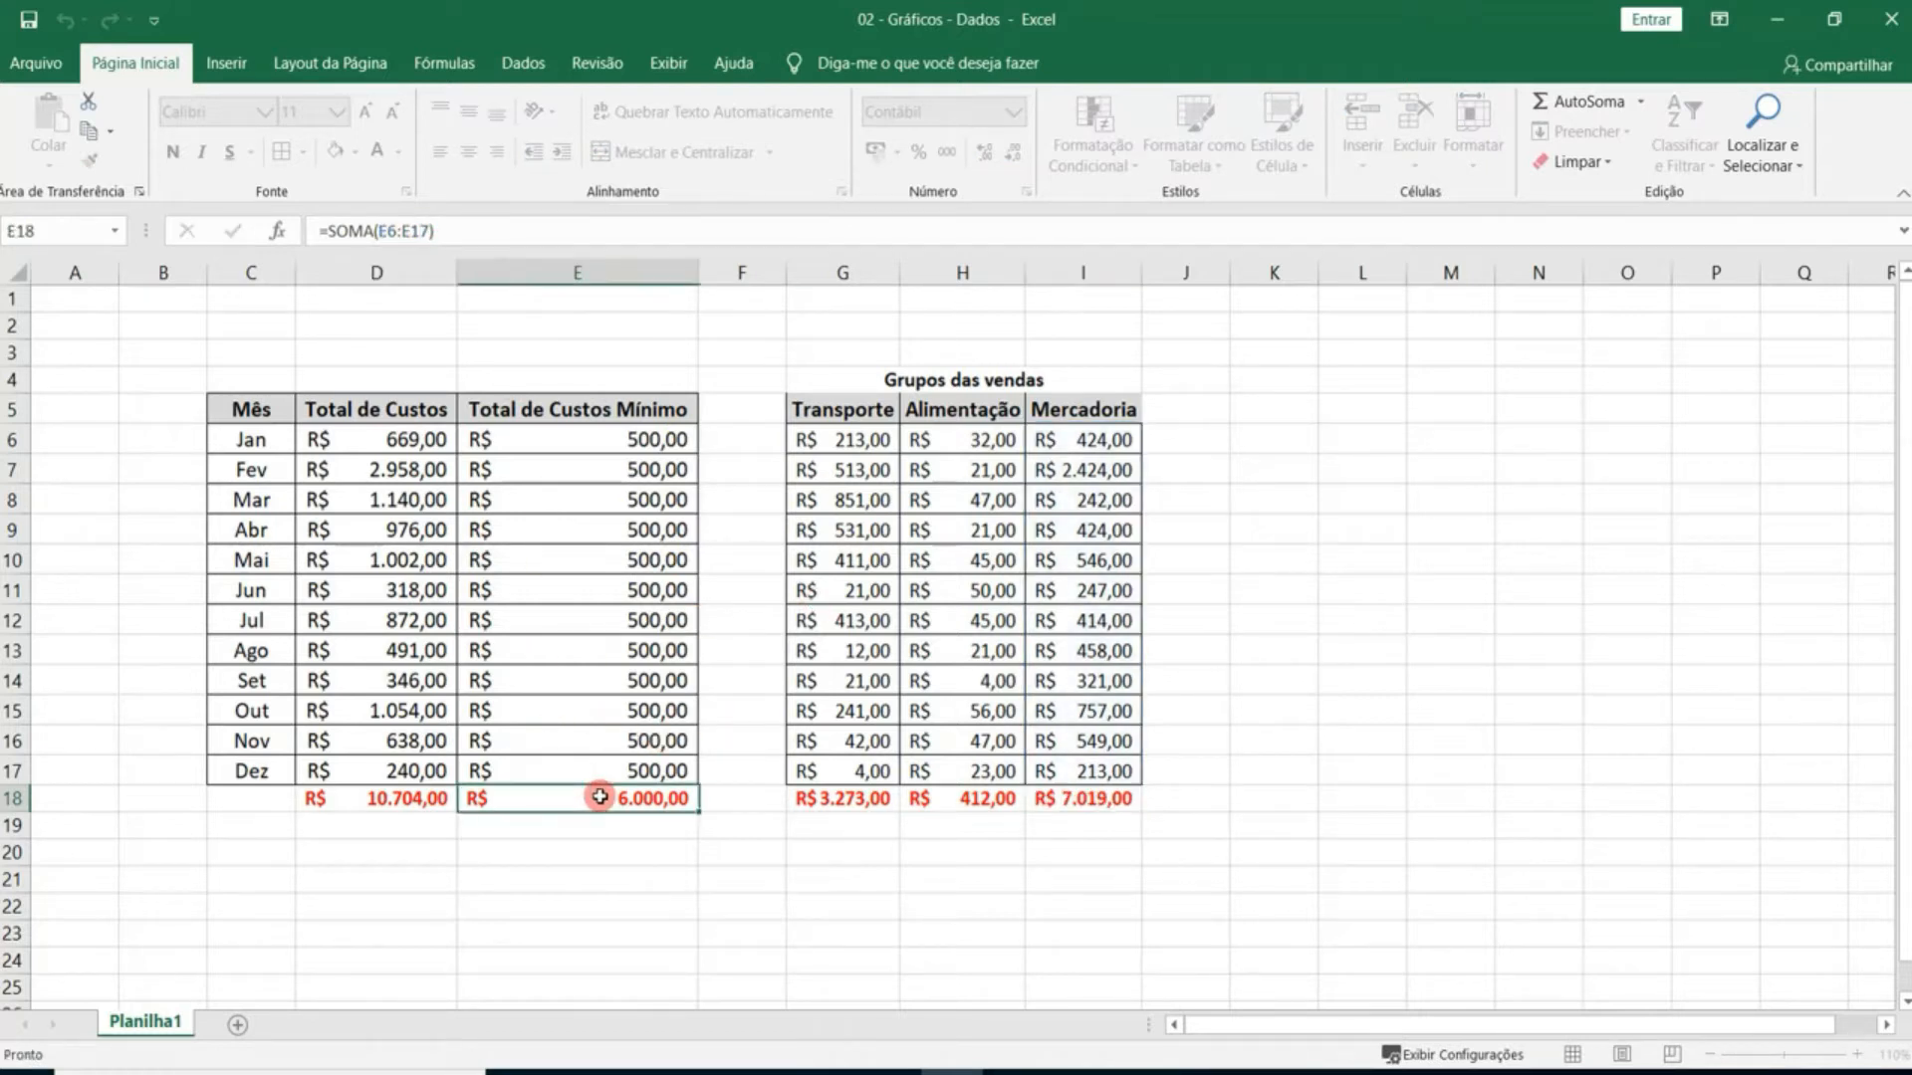
left_click(424, 231)
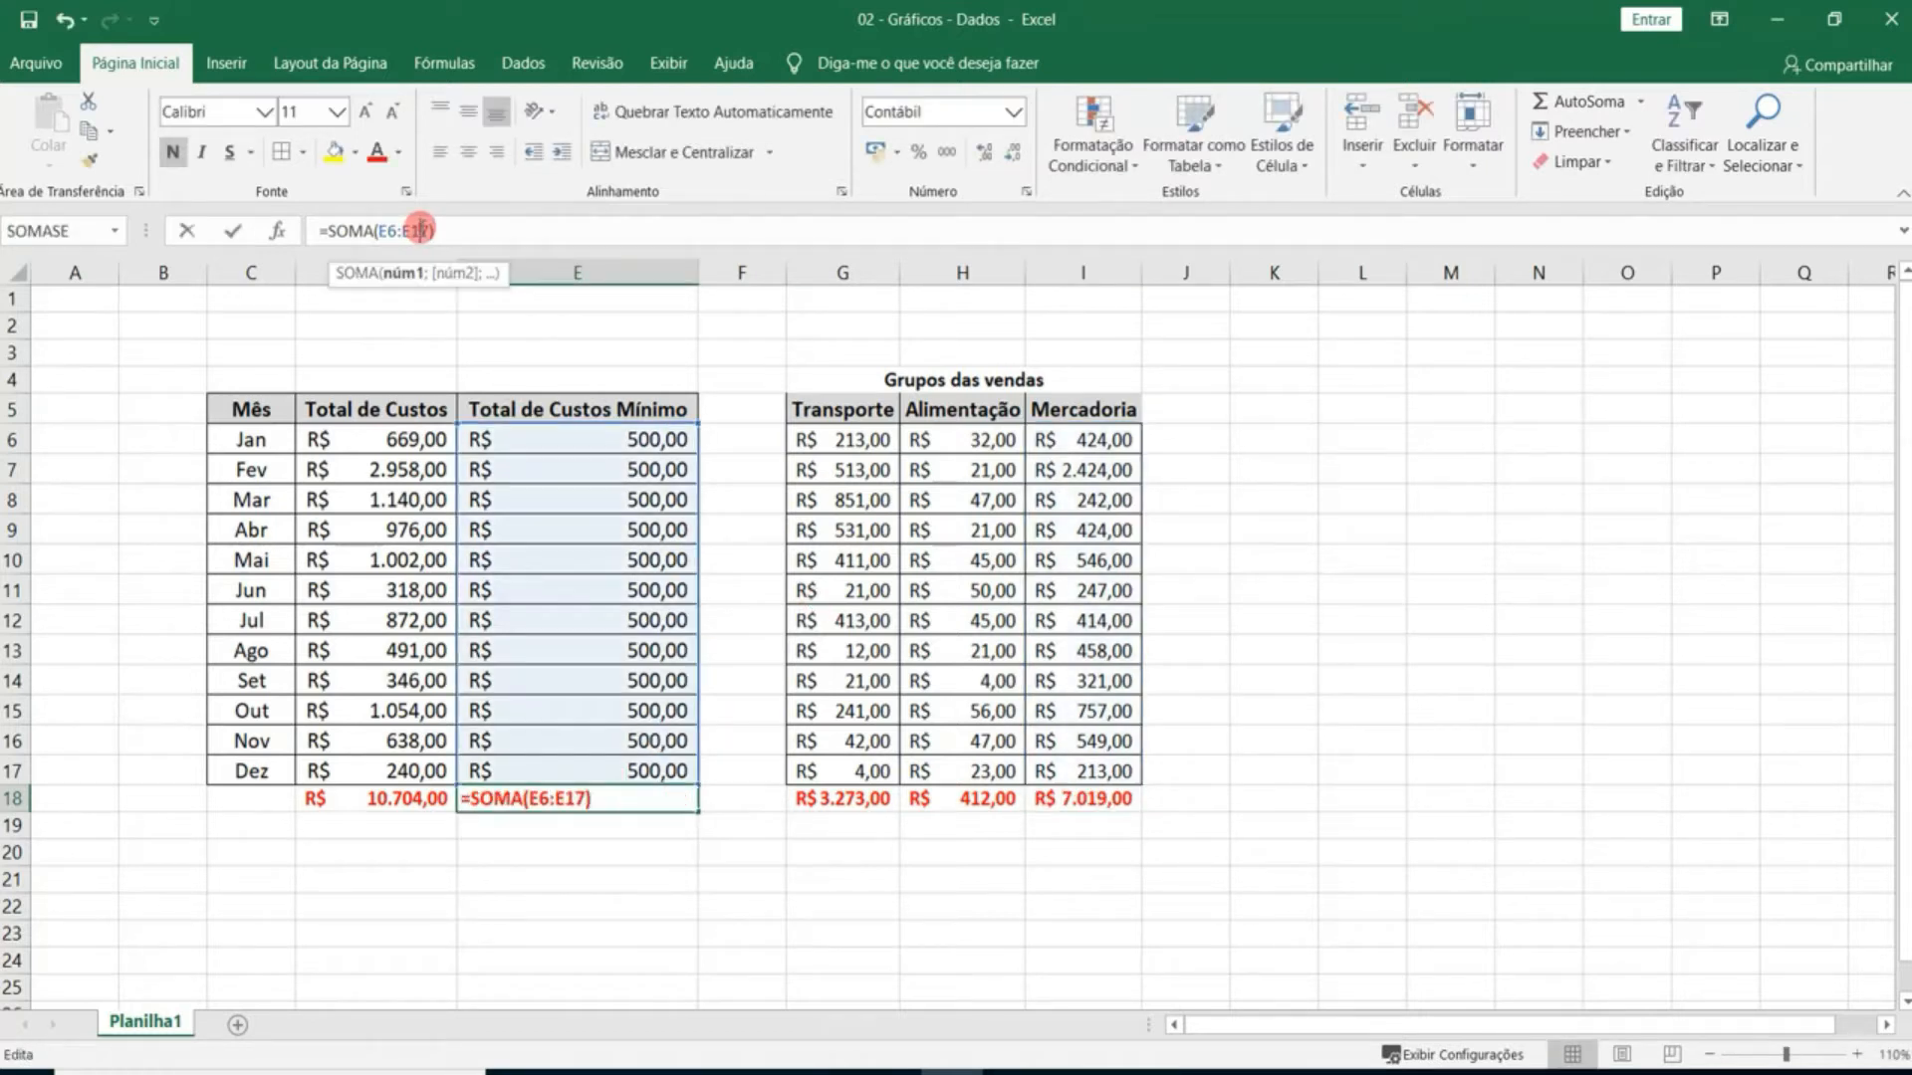
left_click(436, 797)
left_click(428, 231)
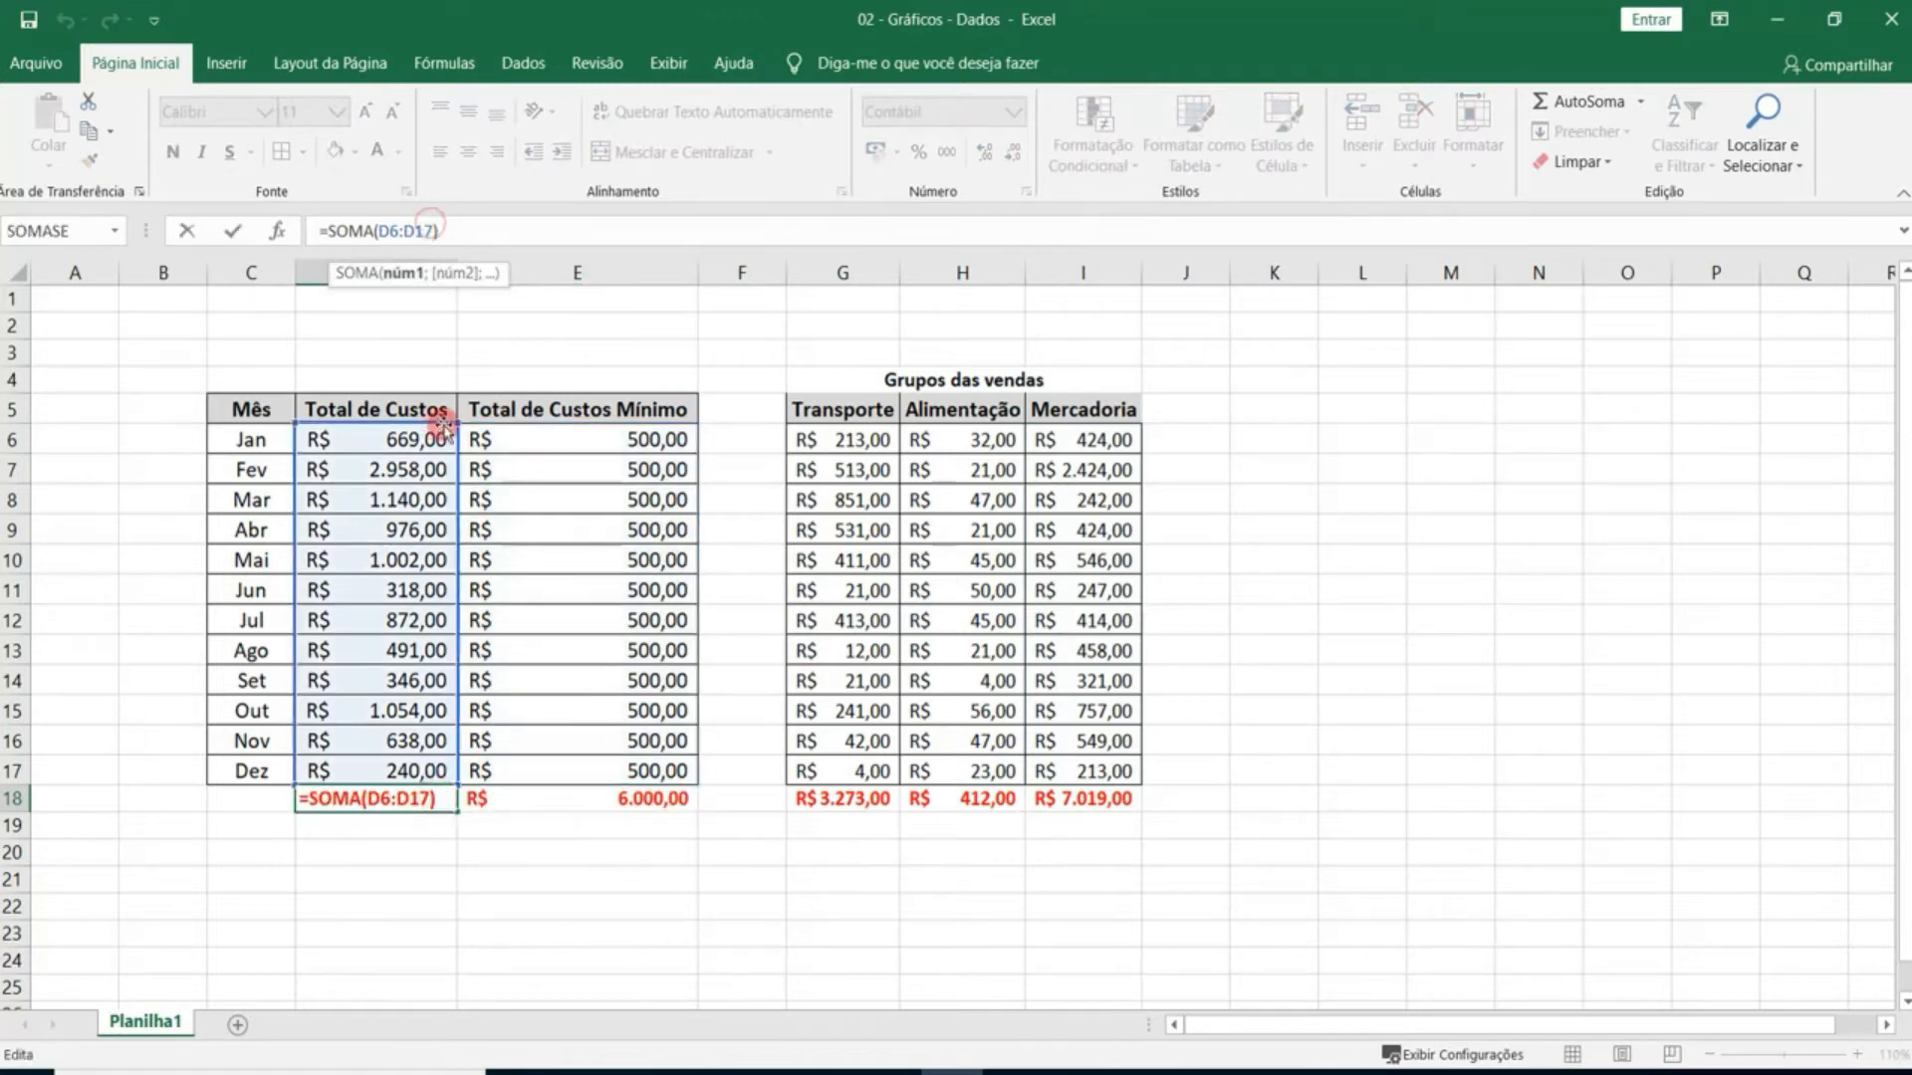
left_click(1162, 514)
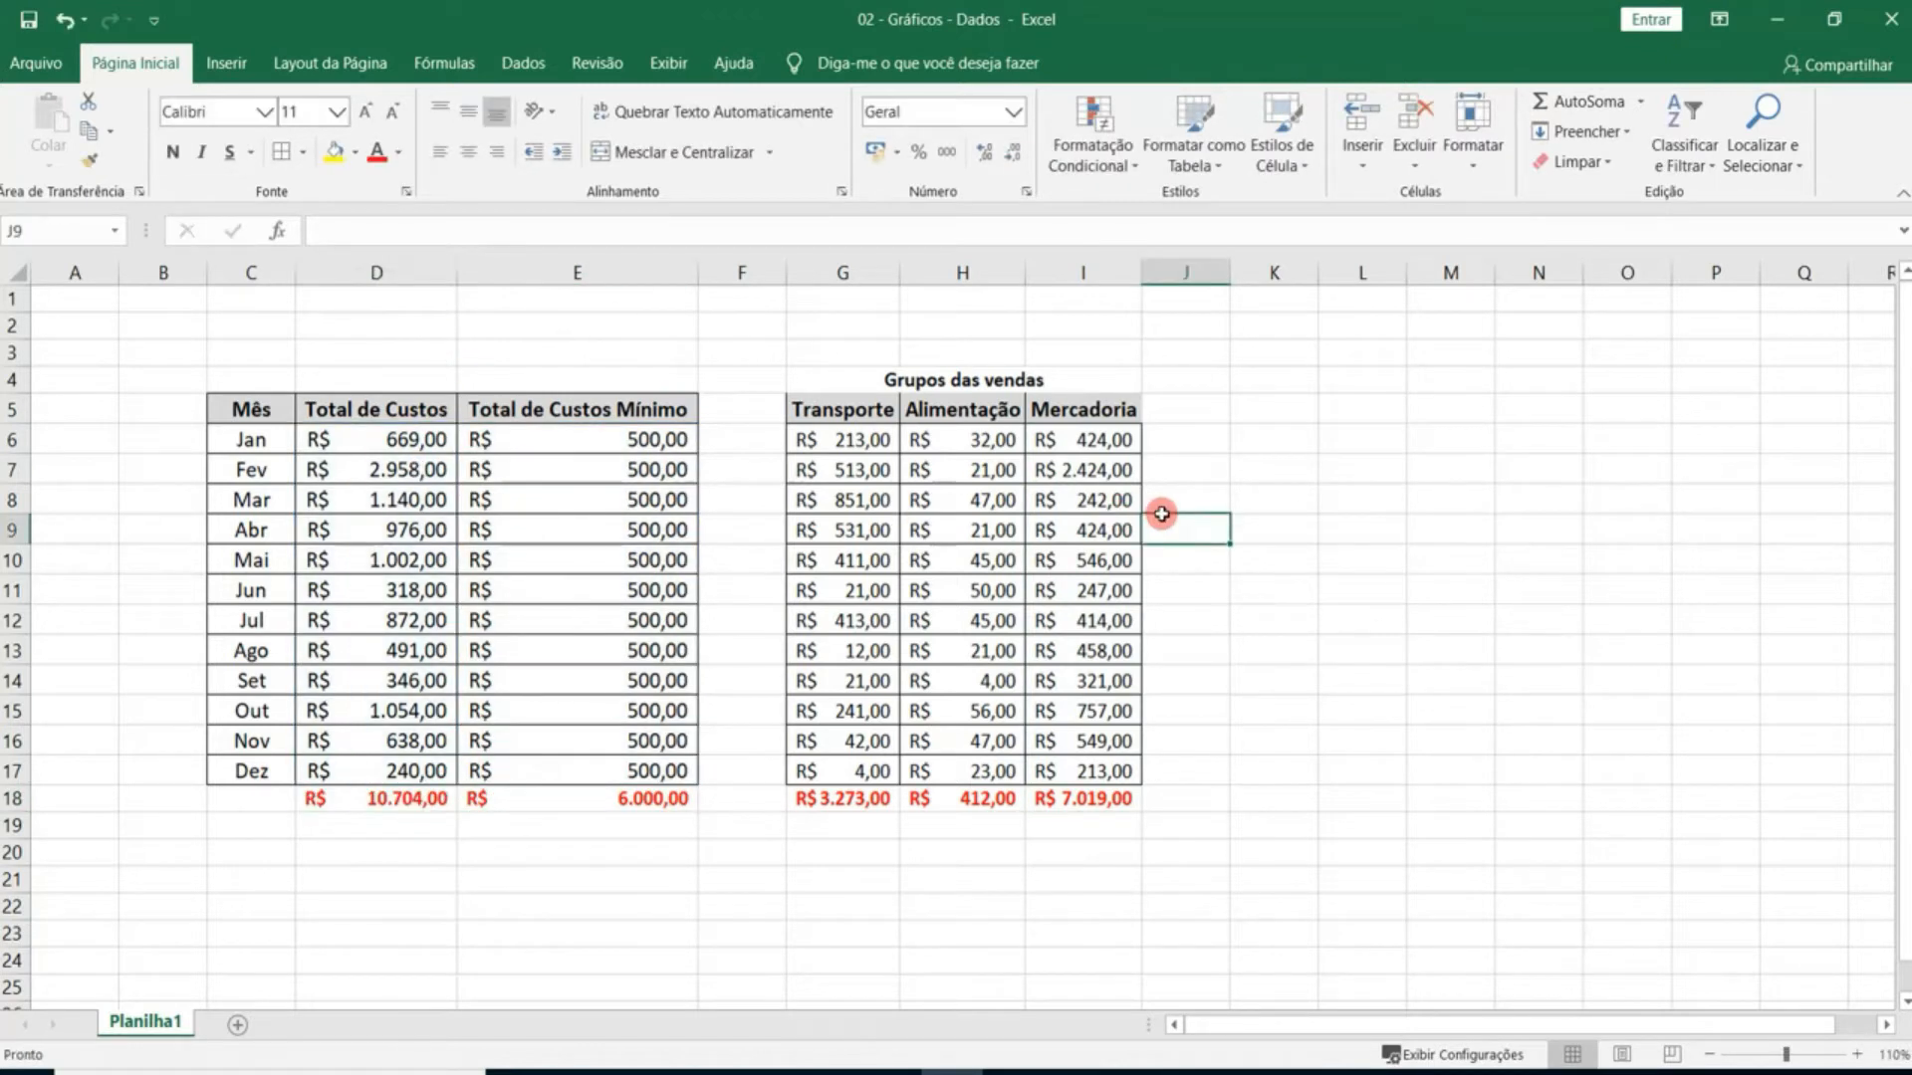
left_click(1214, 471)
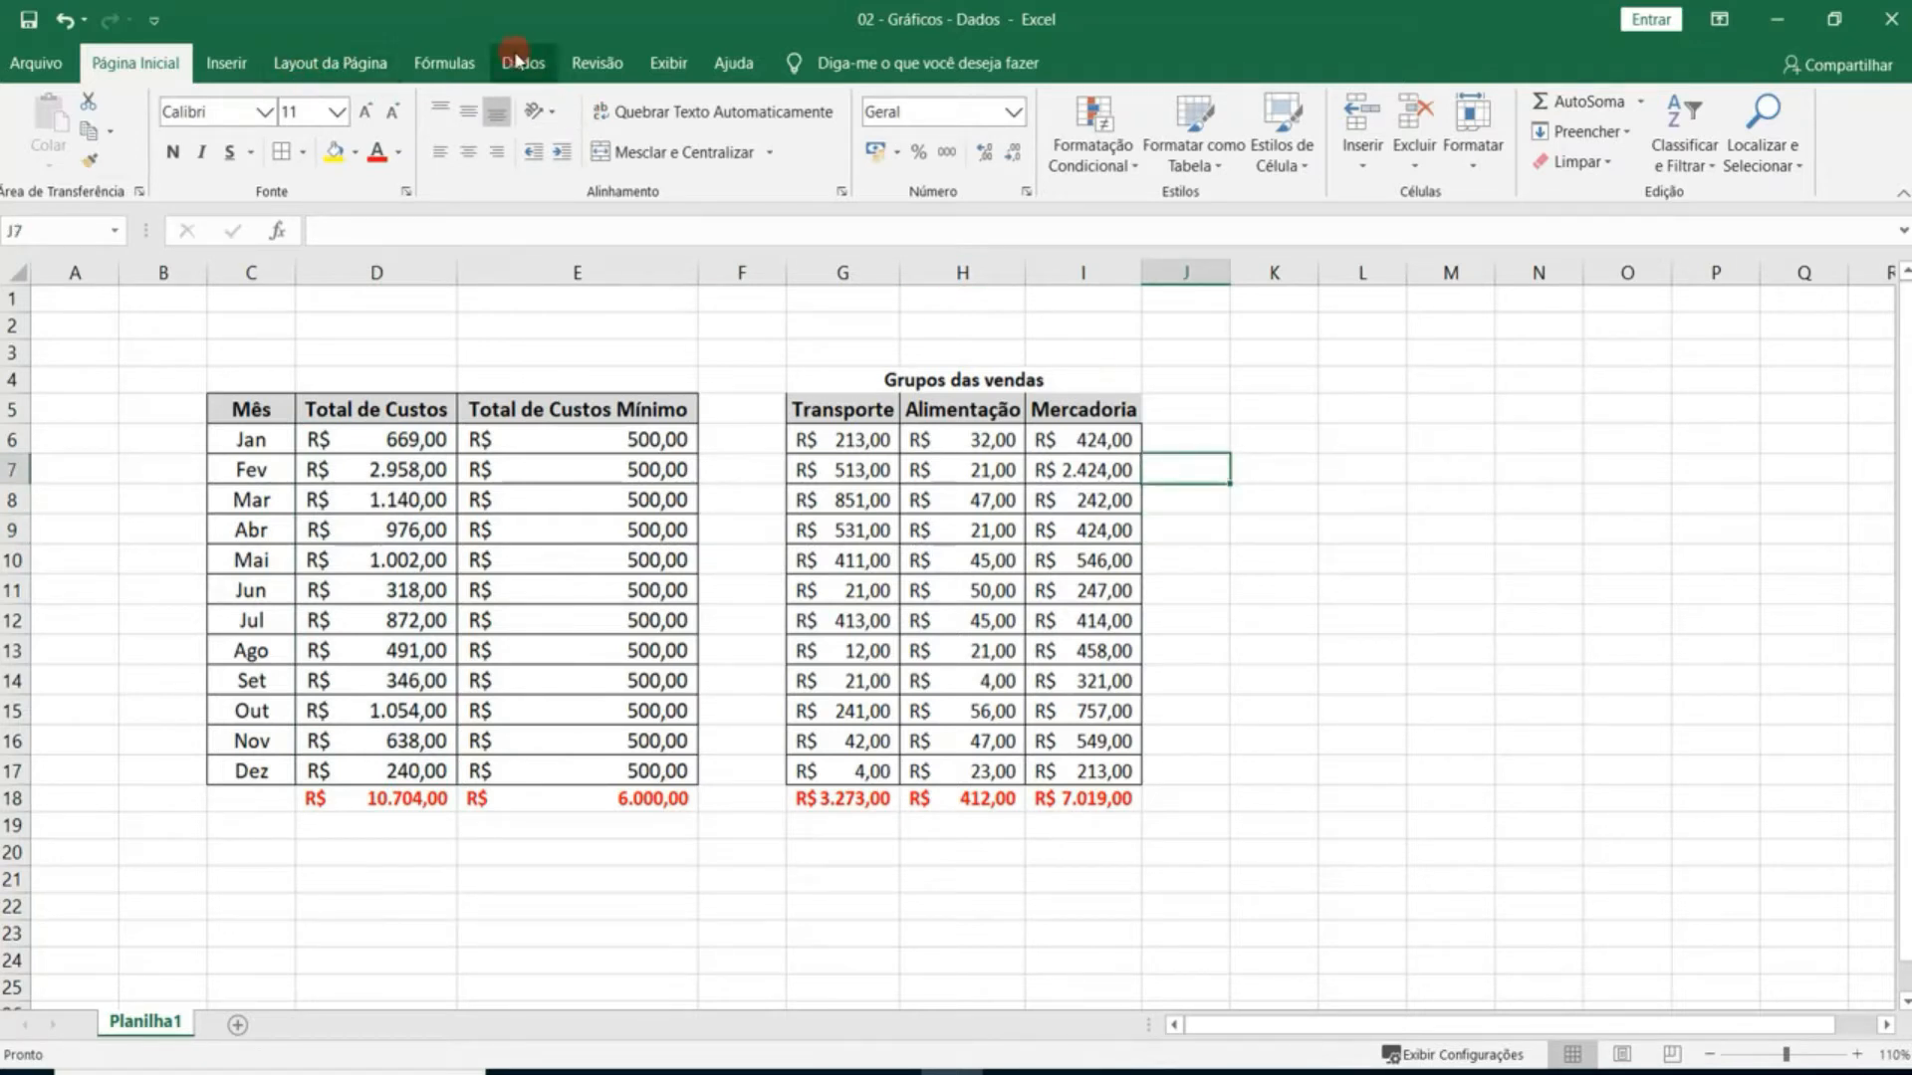
Insert a 2D pie chart from the January group values in G5:I6 and place it beside the Mercadoria column.
left_click(226, 62)
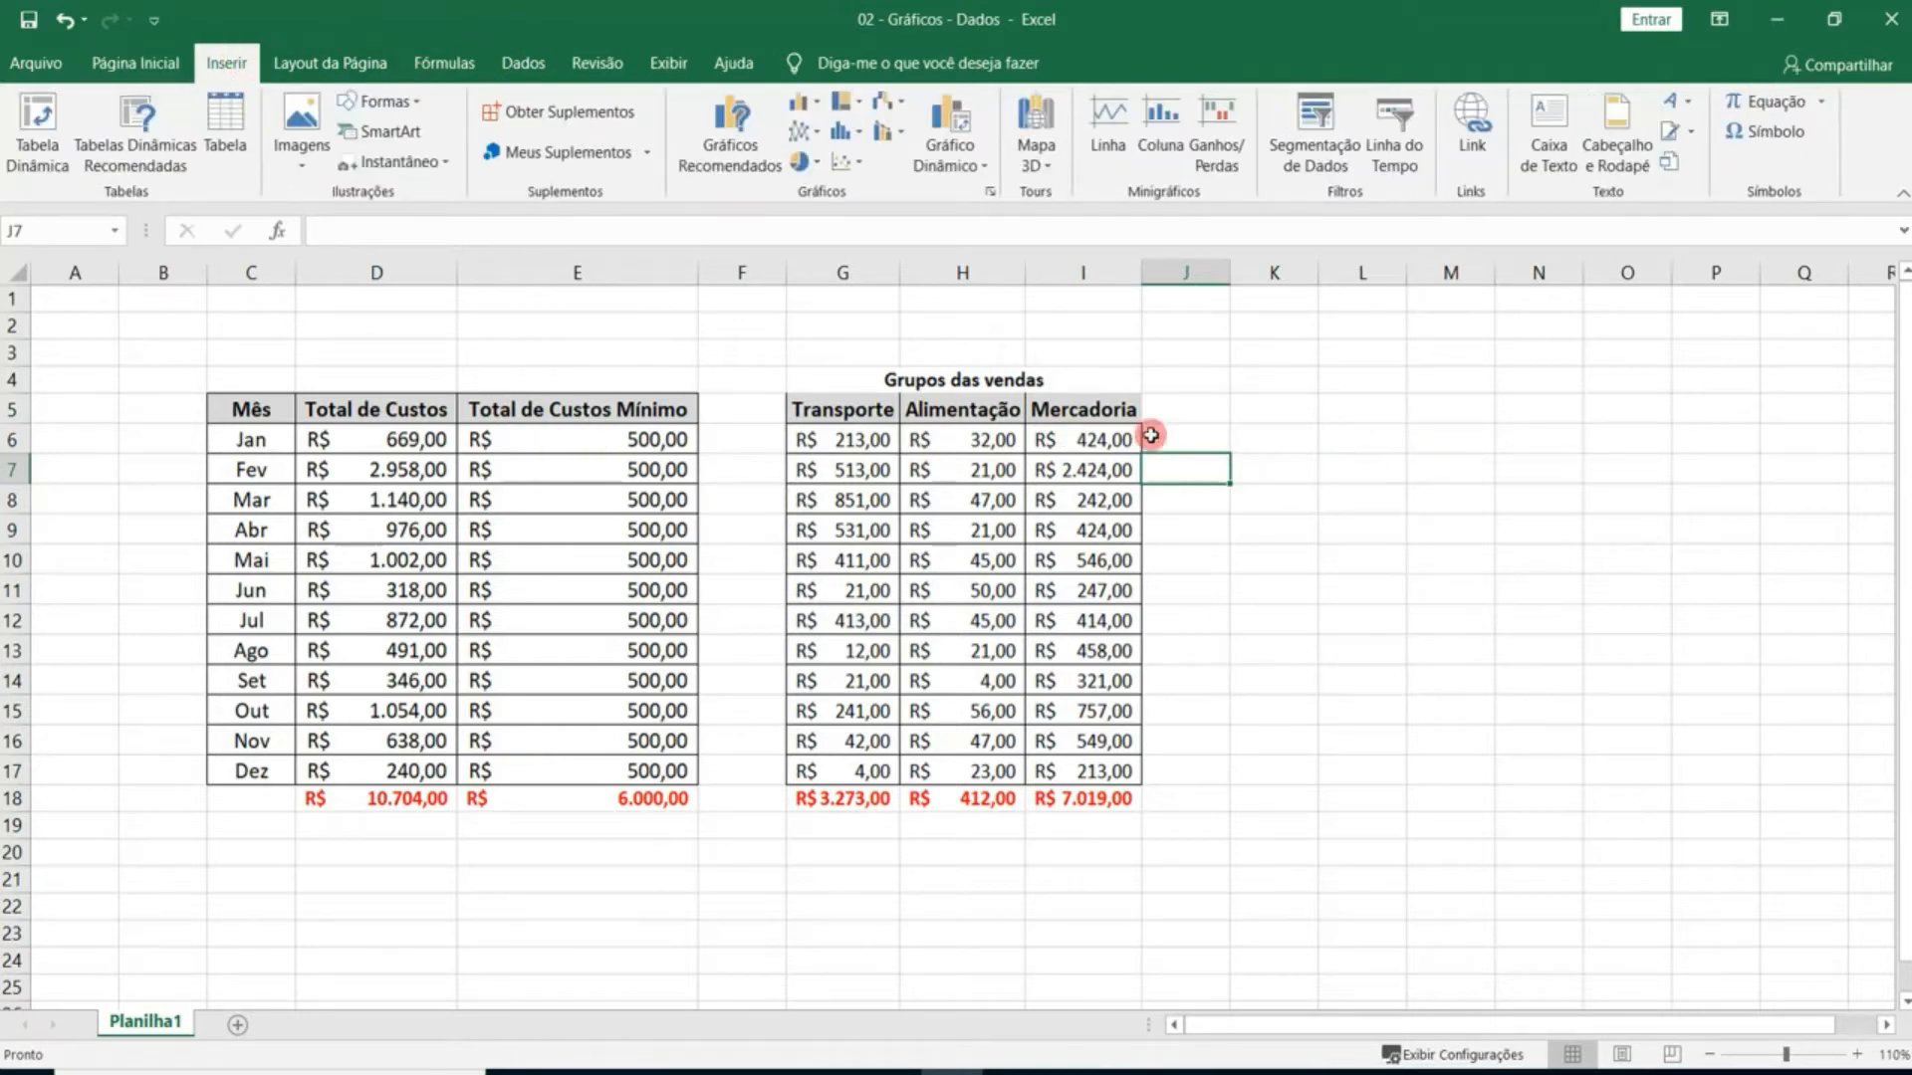
left_click_drag(845, 411, 1134, 443)
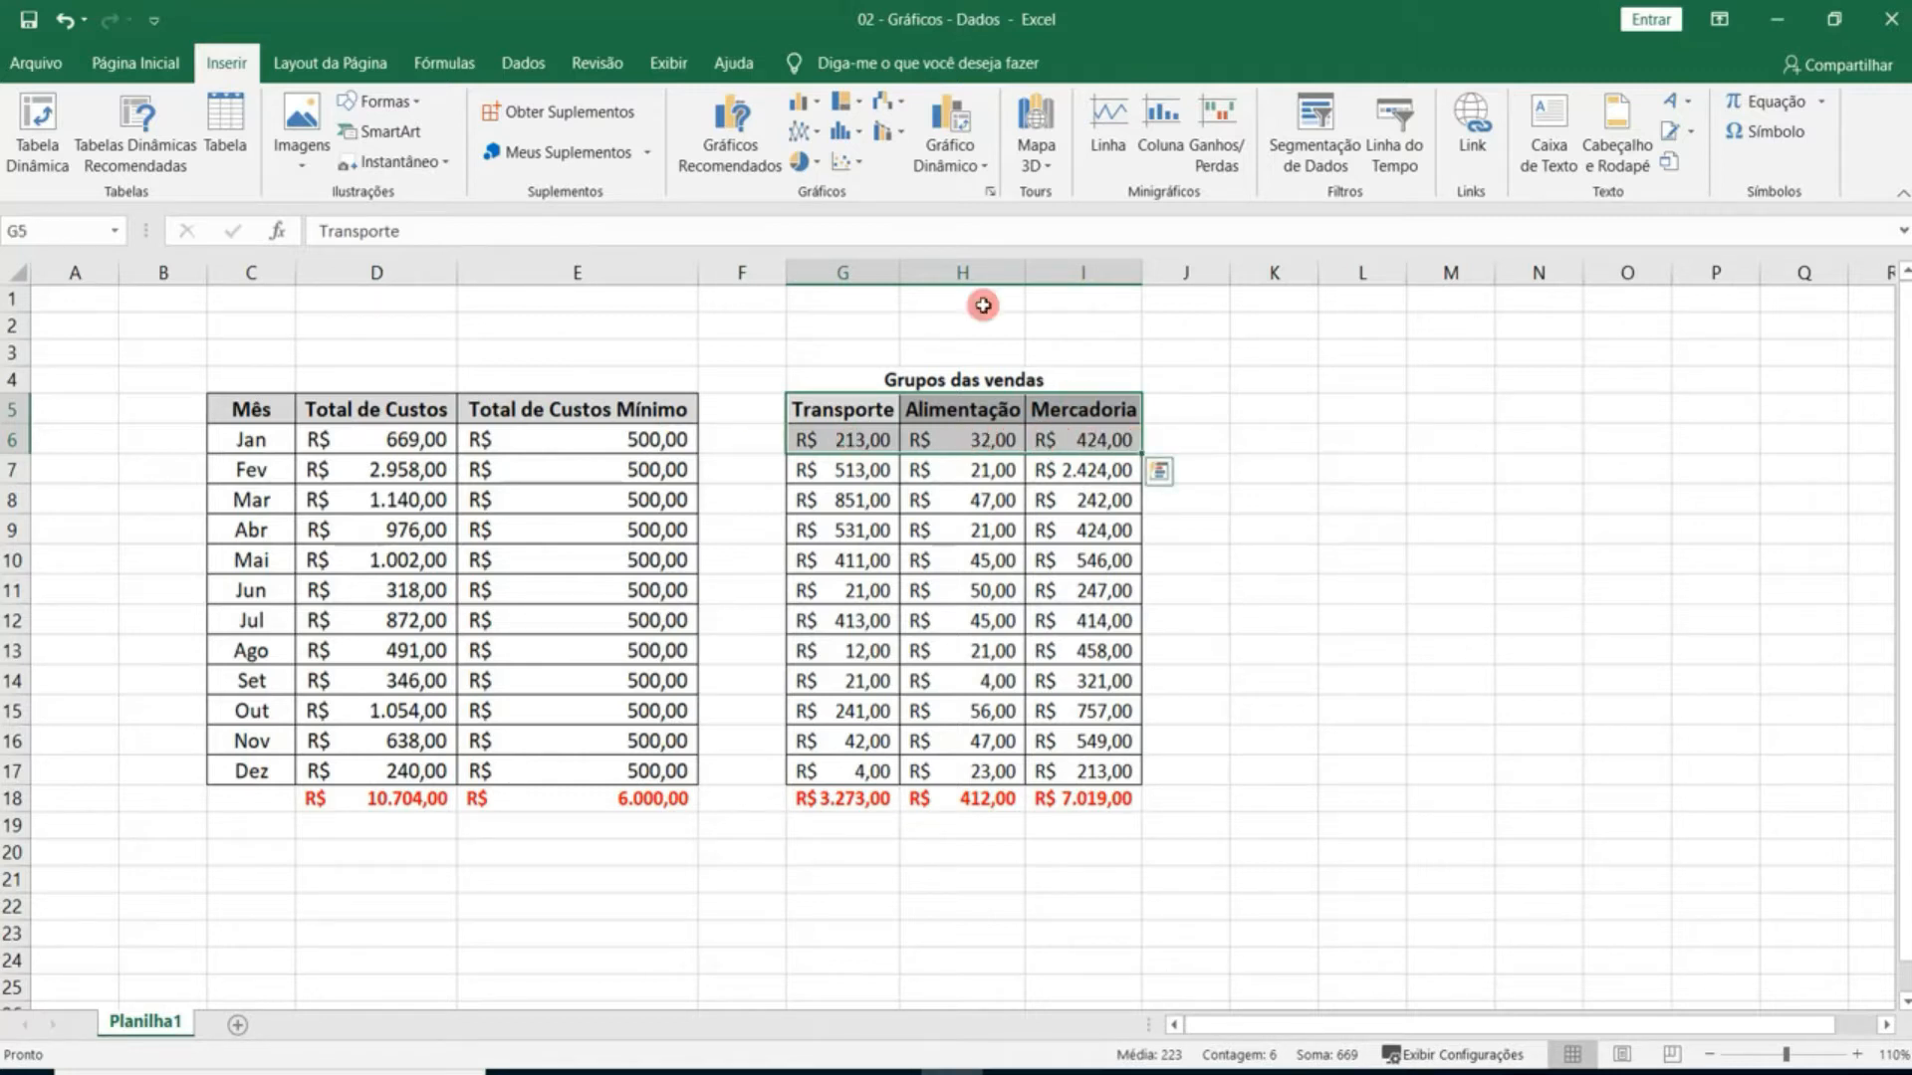
left_click(799, 160)
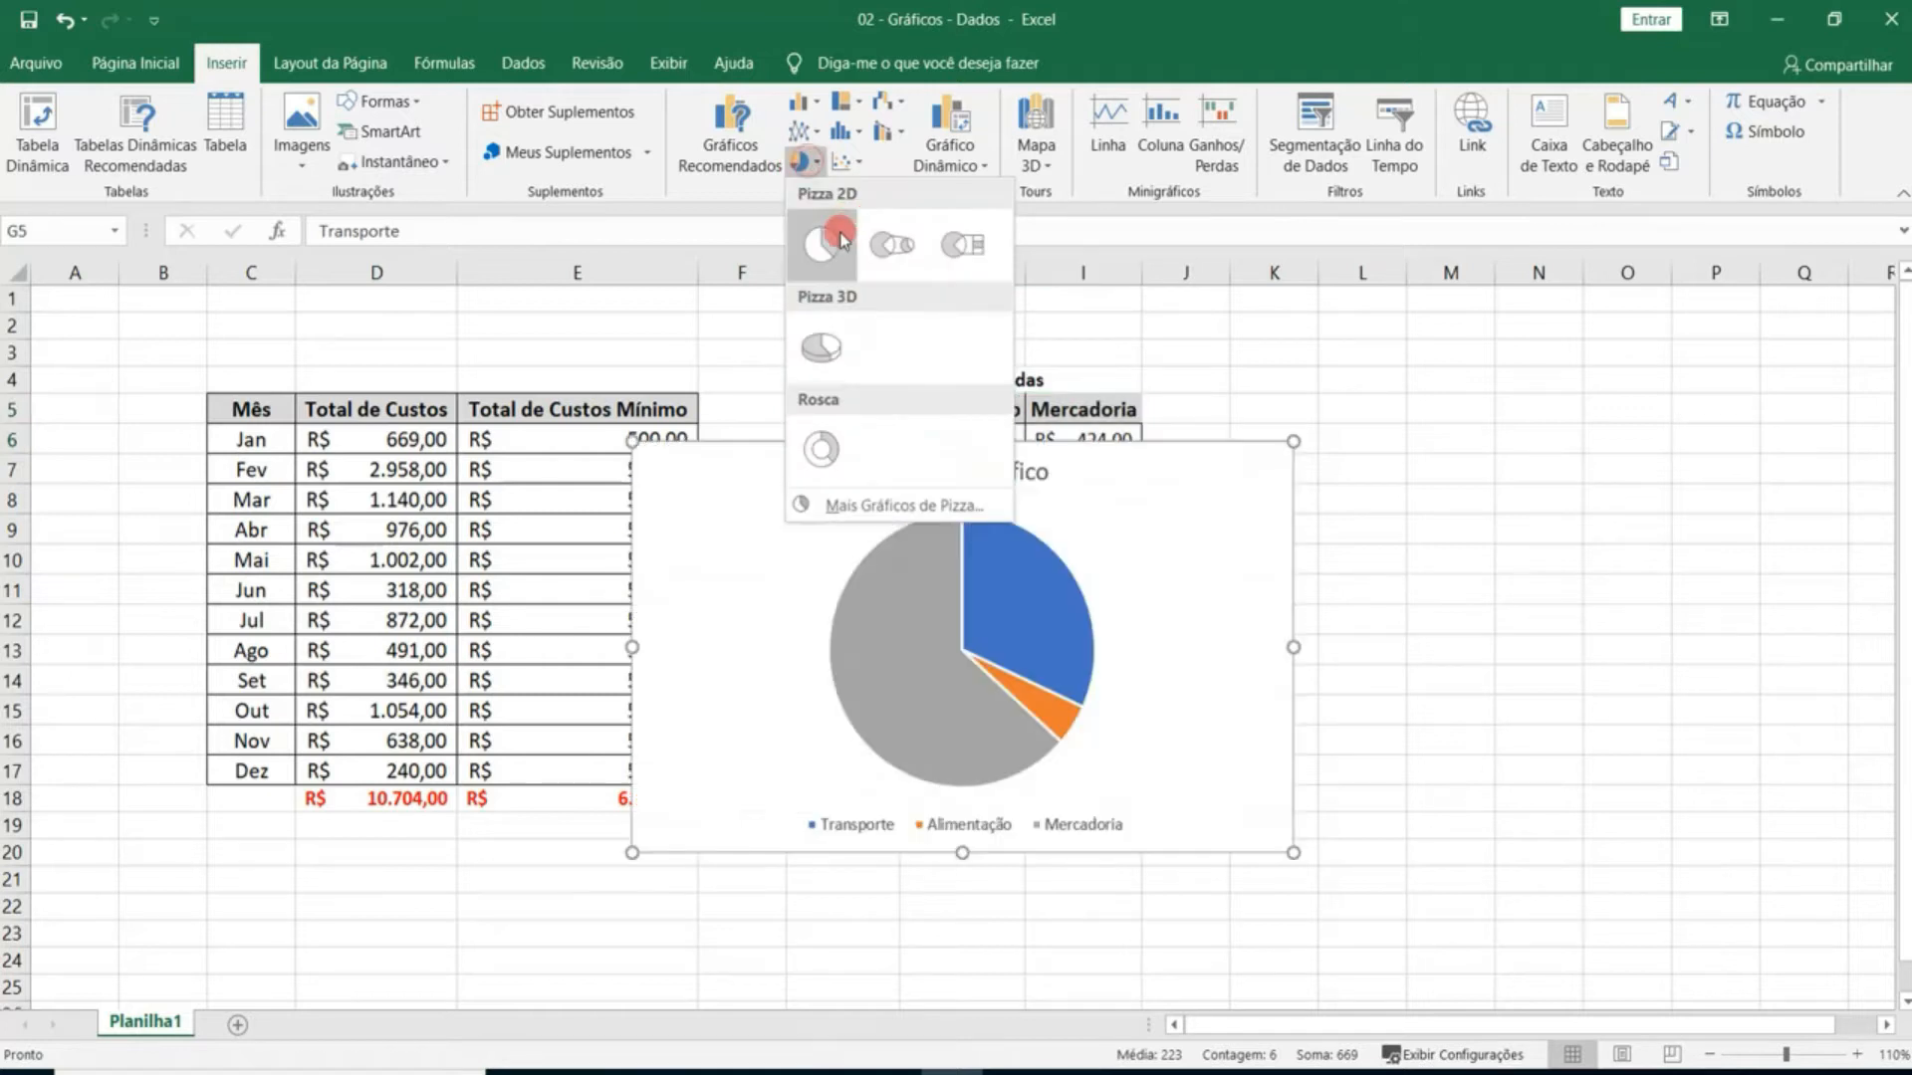
left_click(839, 238)
left_click_drag(994, 439, 1481, 324)
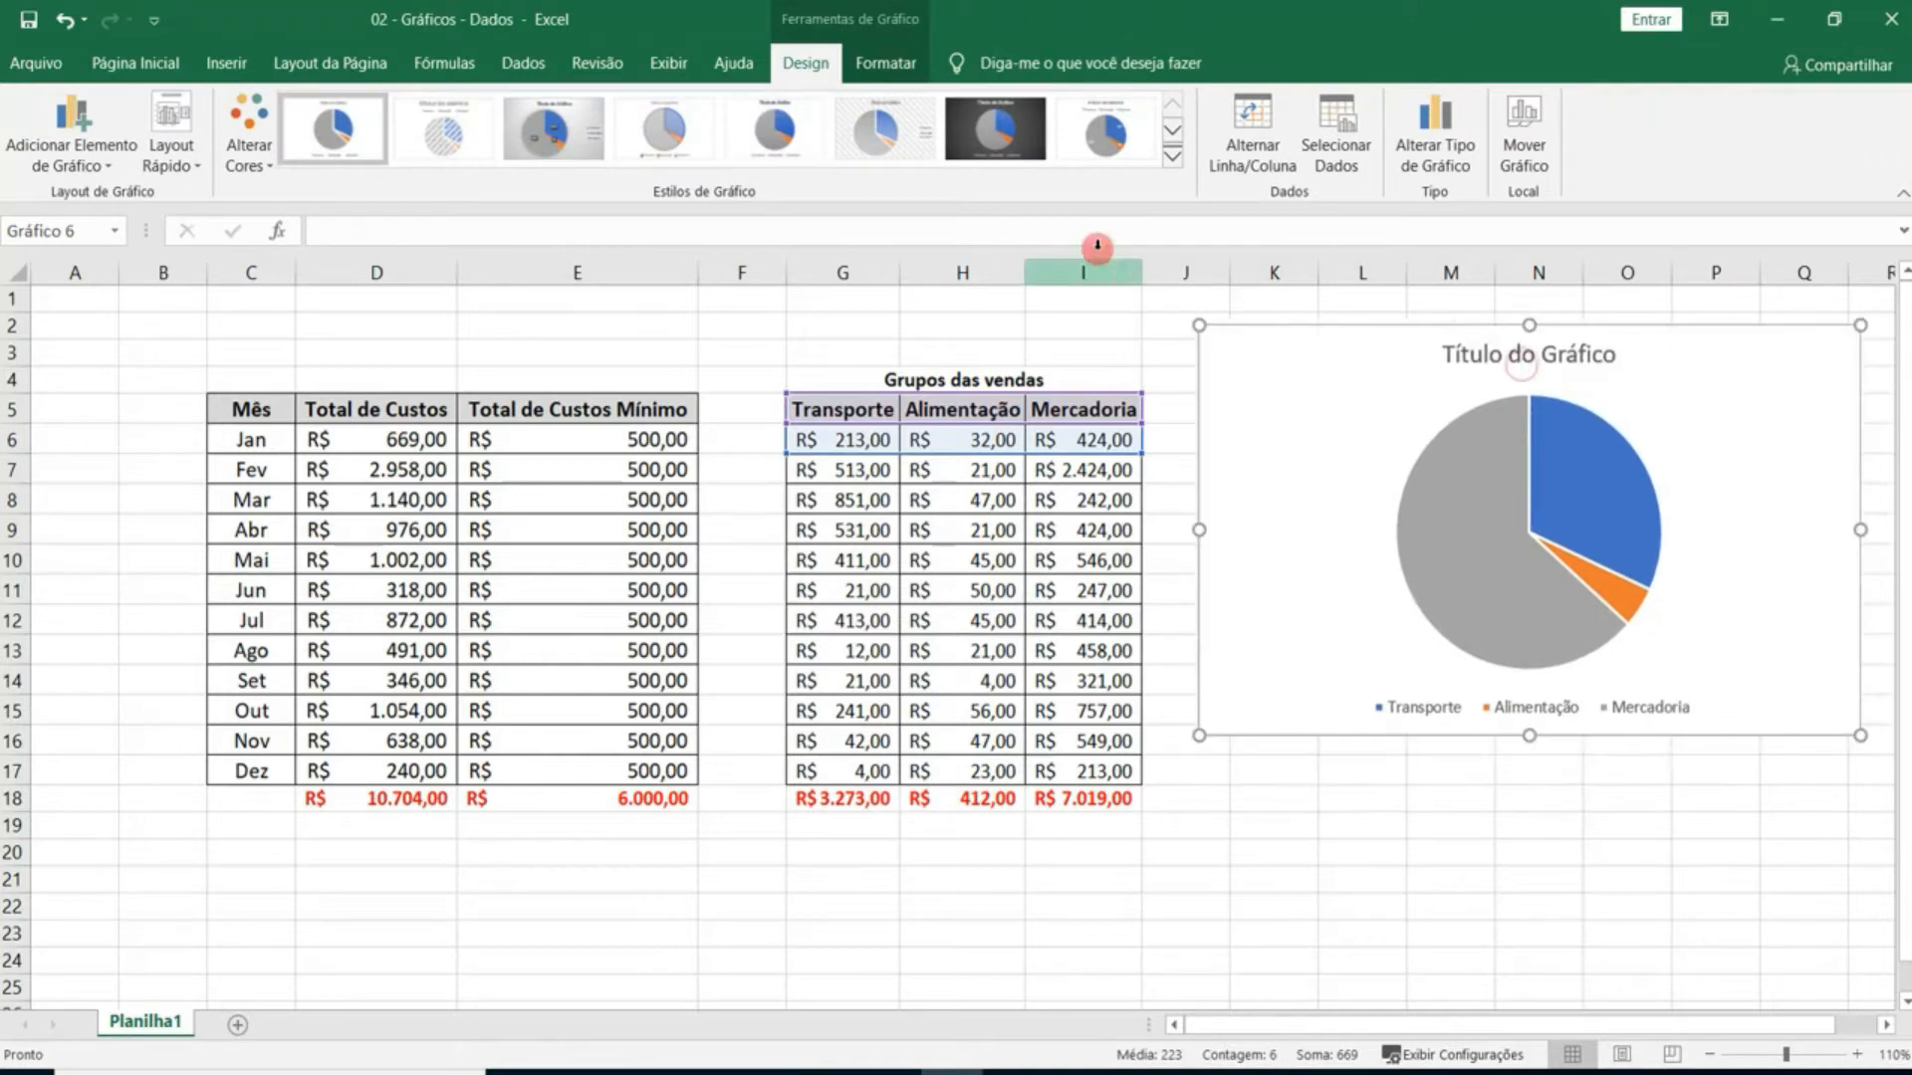
Apply the dark-background style to the pie chart and a quick layout with percentage labels and the legend below the title.
left_click(1011, 150)
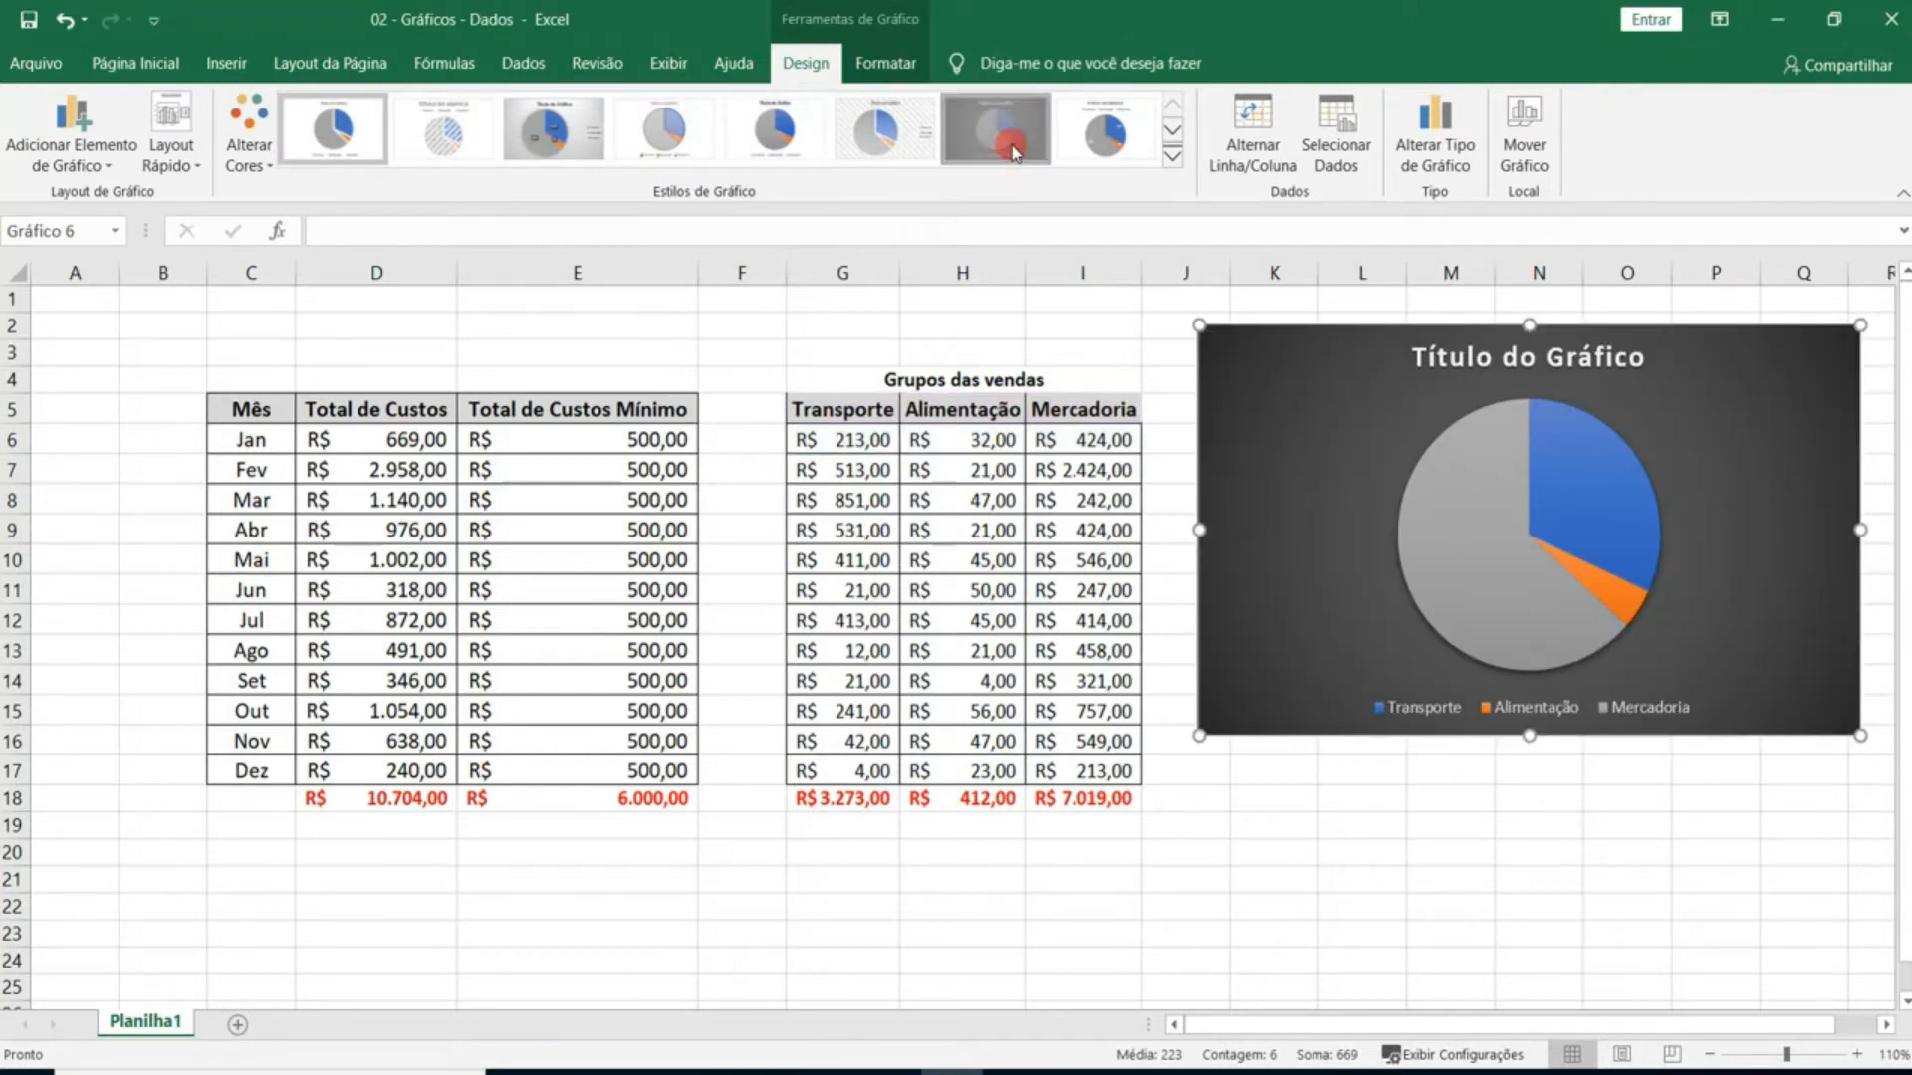
left_click(170, 150)
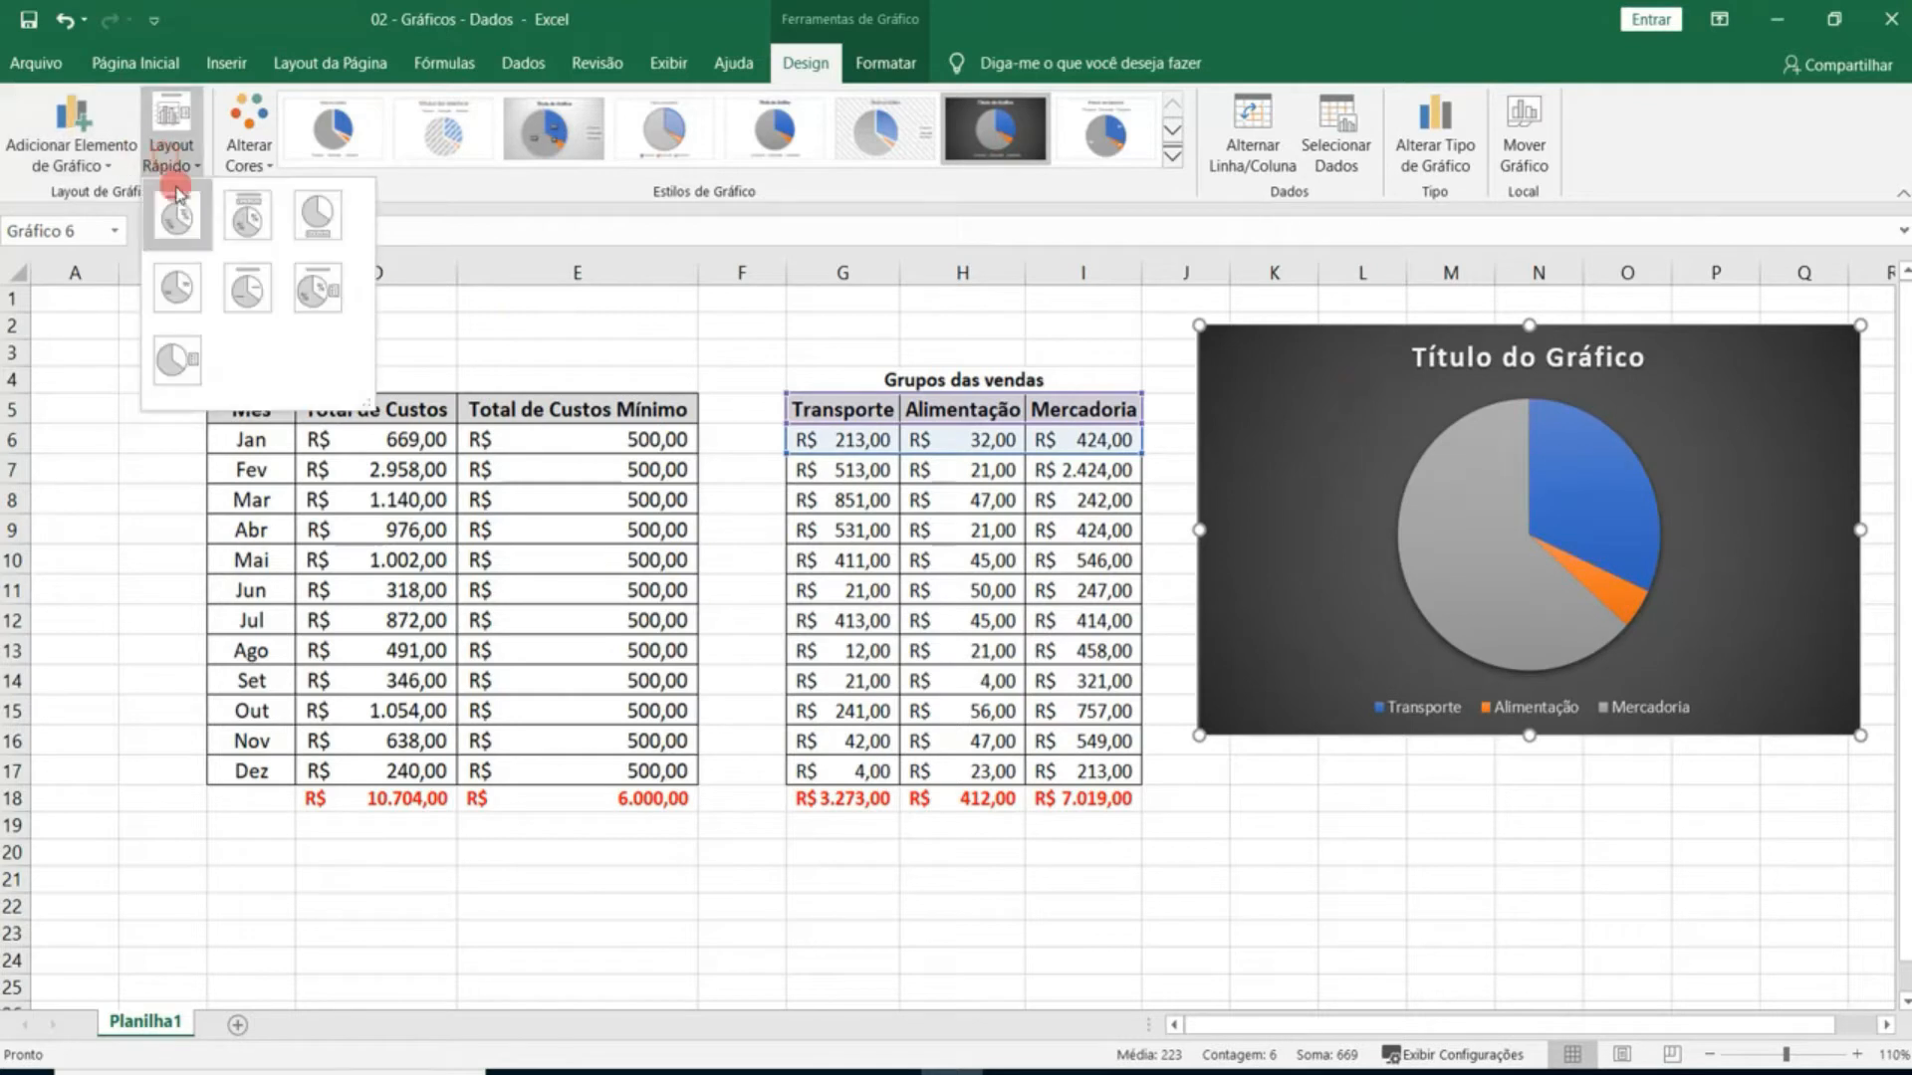
left_click(267, 219)
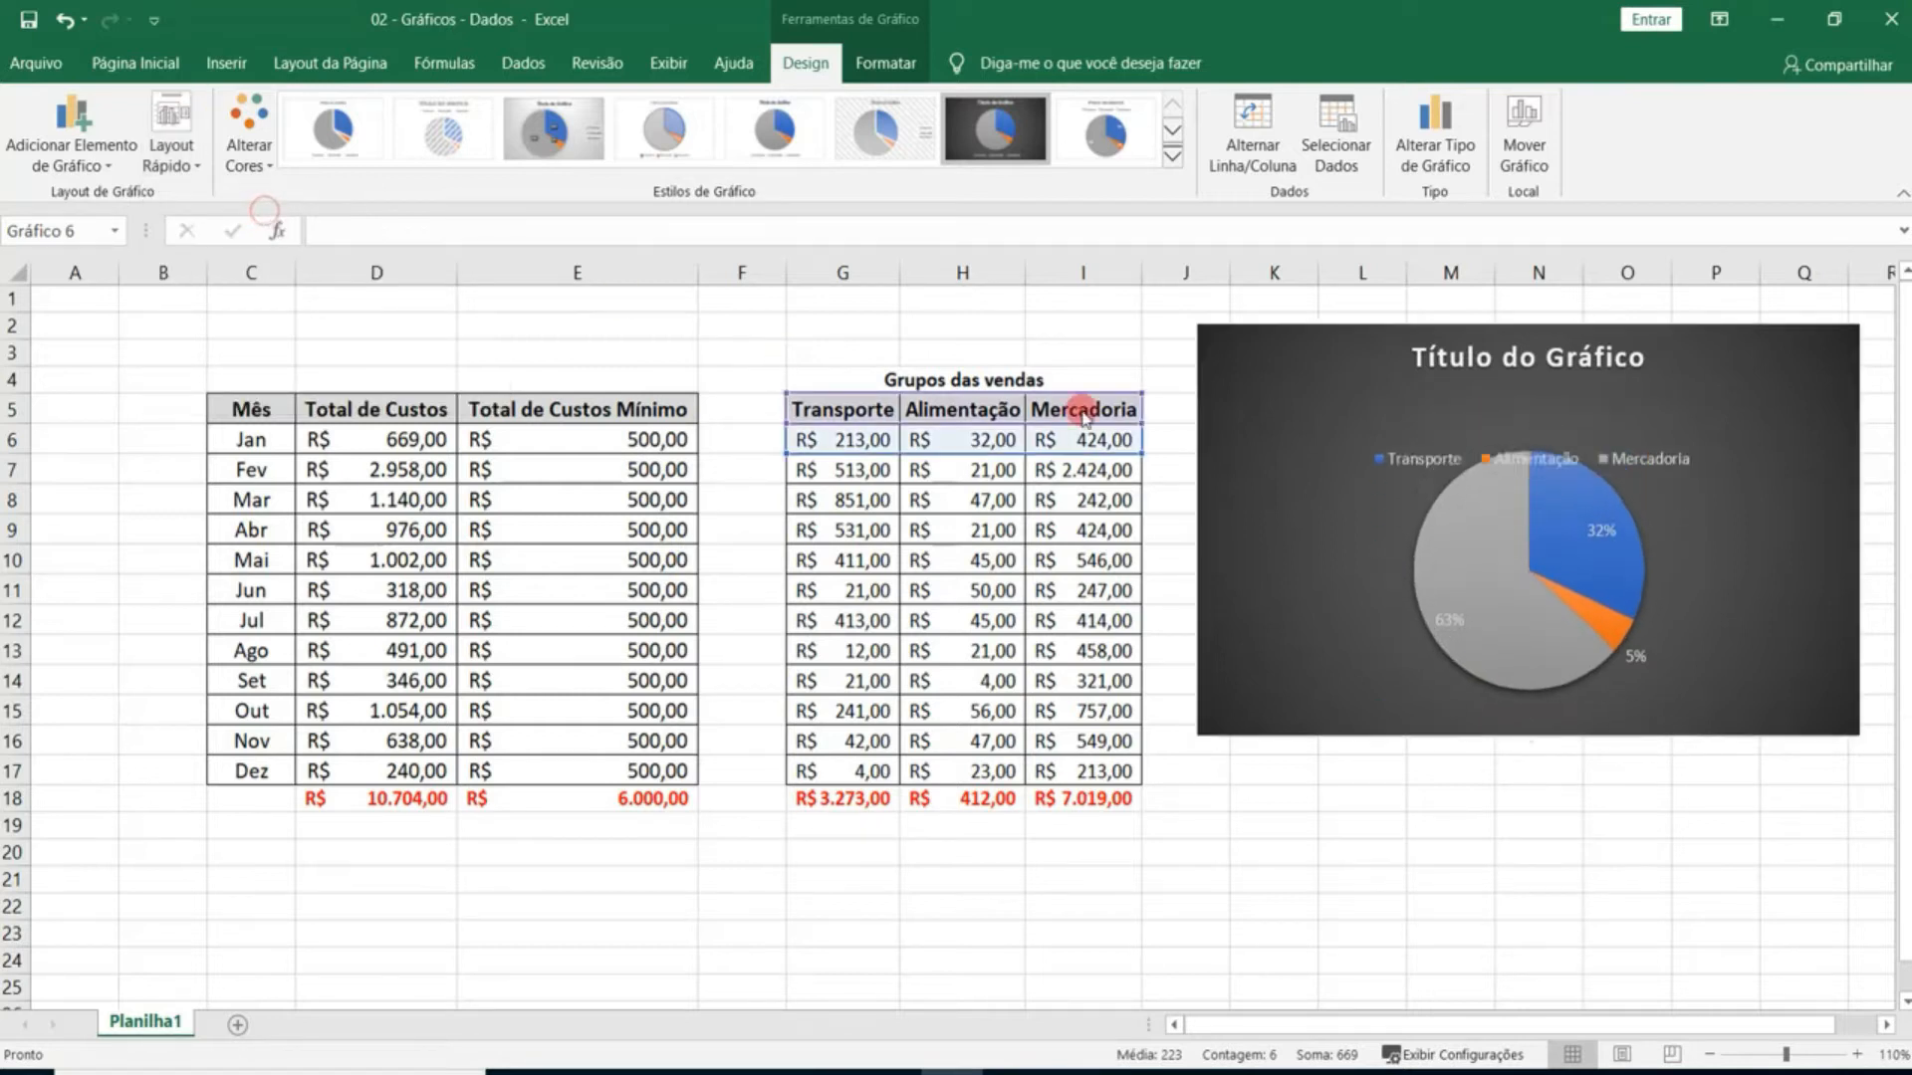
Set the pie chart's title to "Total de Custos - Janeiro".
left_click(1478, 359)
double_click(1477, 359)
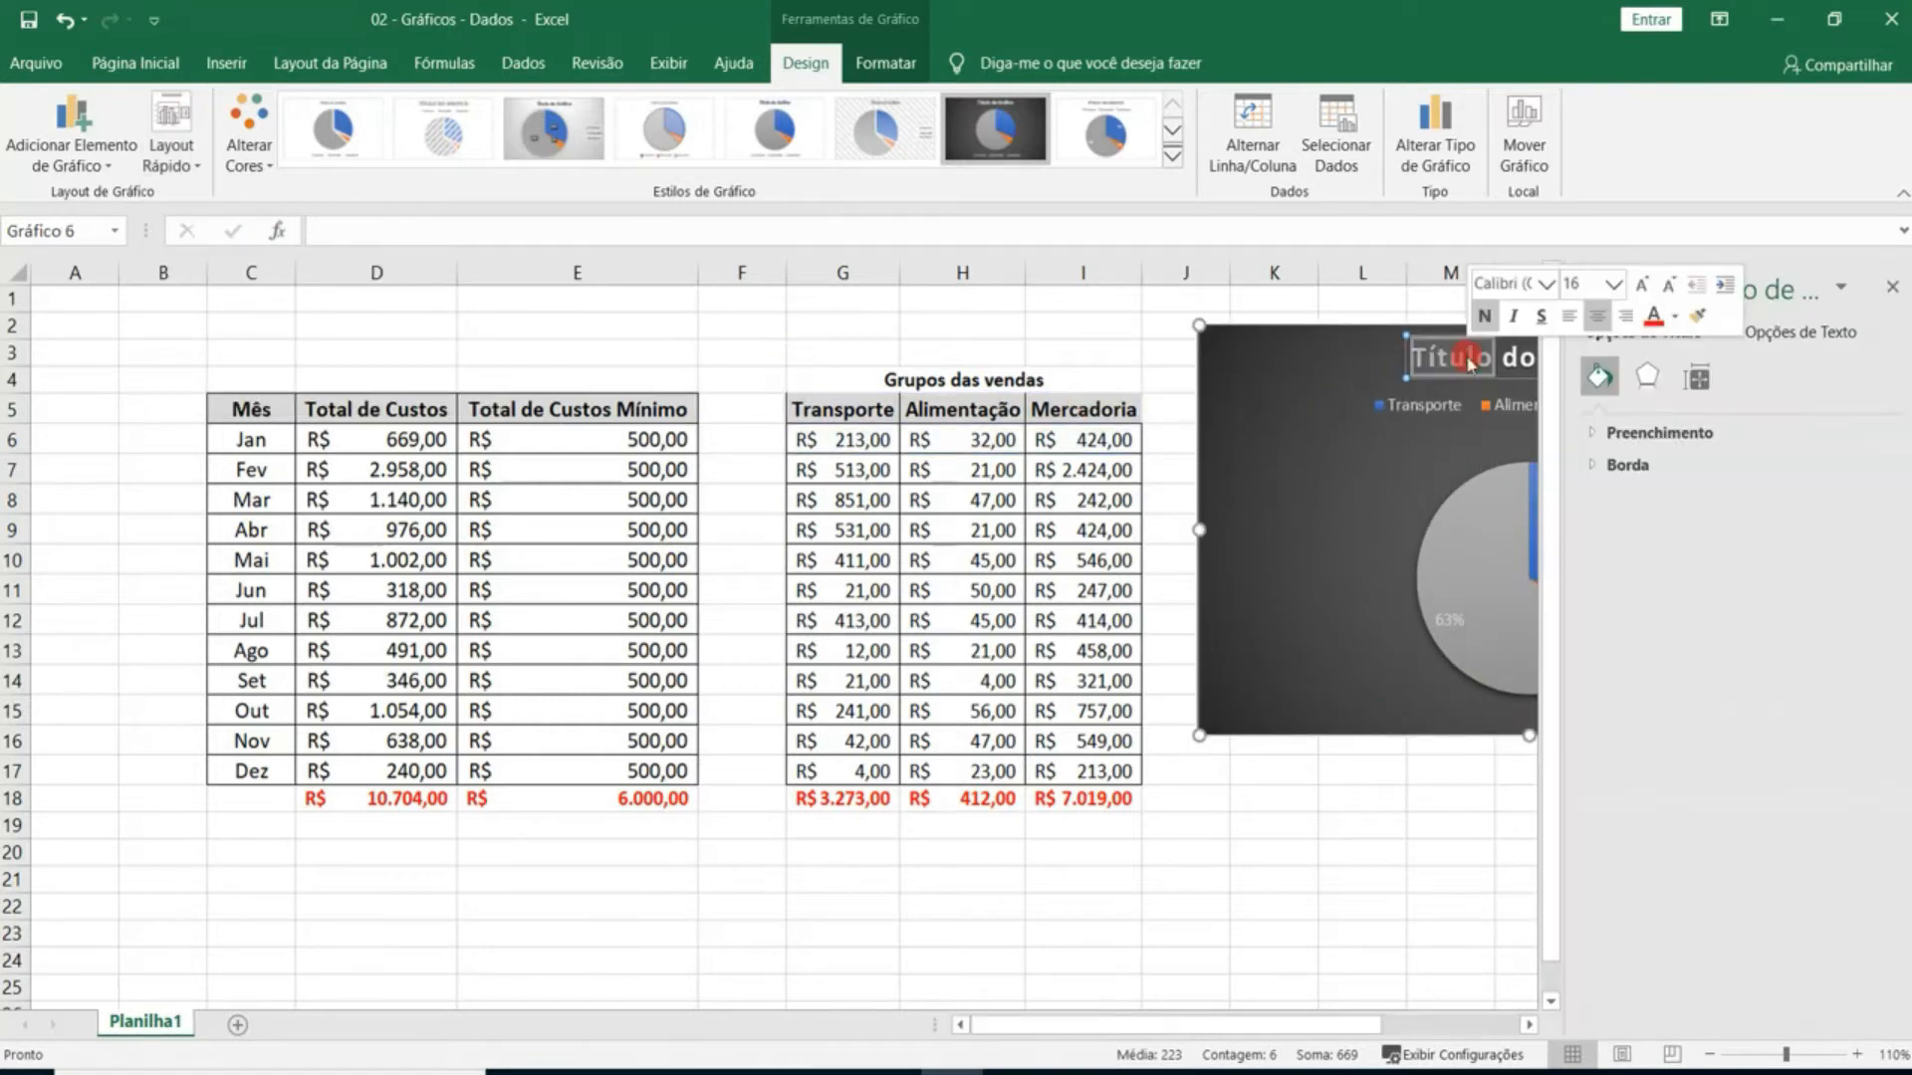
left_click(1896, 284)
type("T")
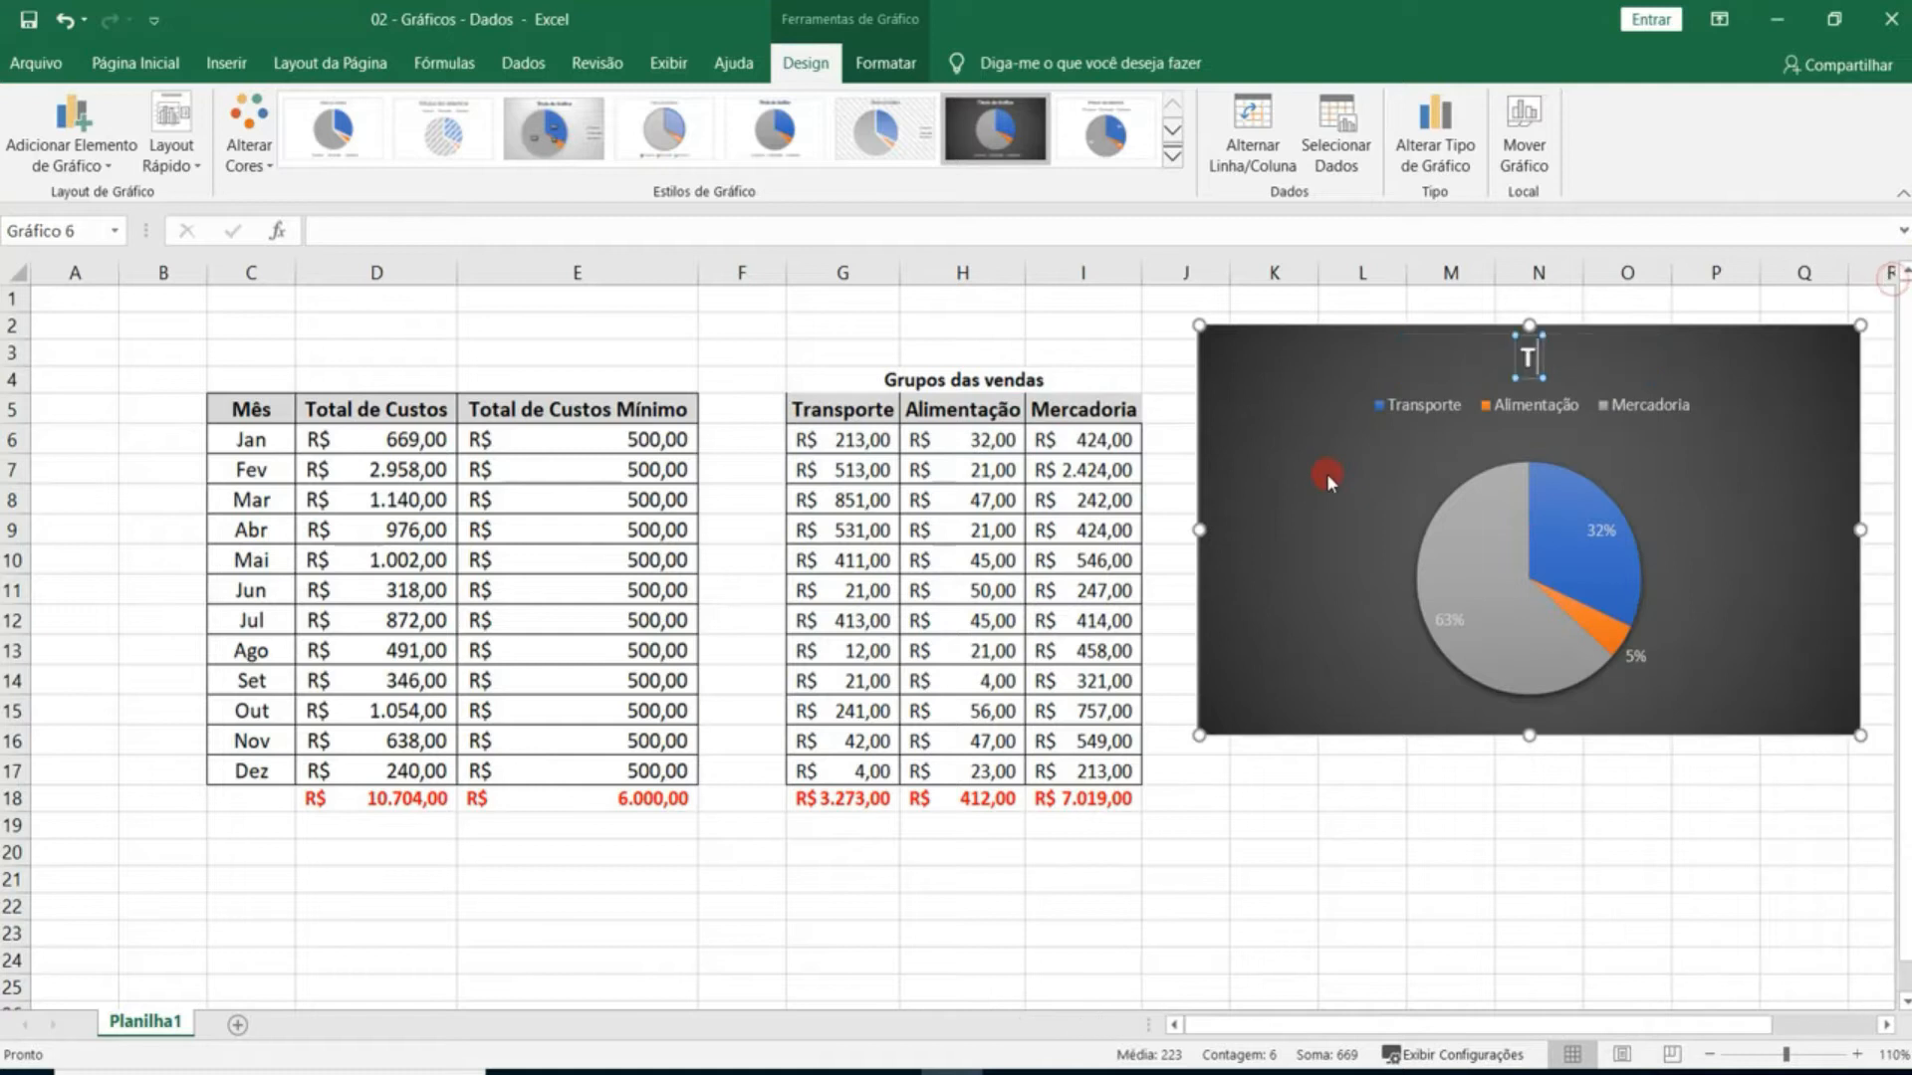
type("otal de Cu")
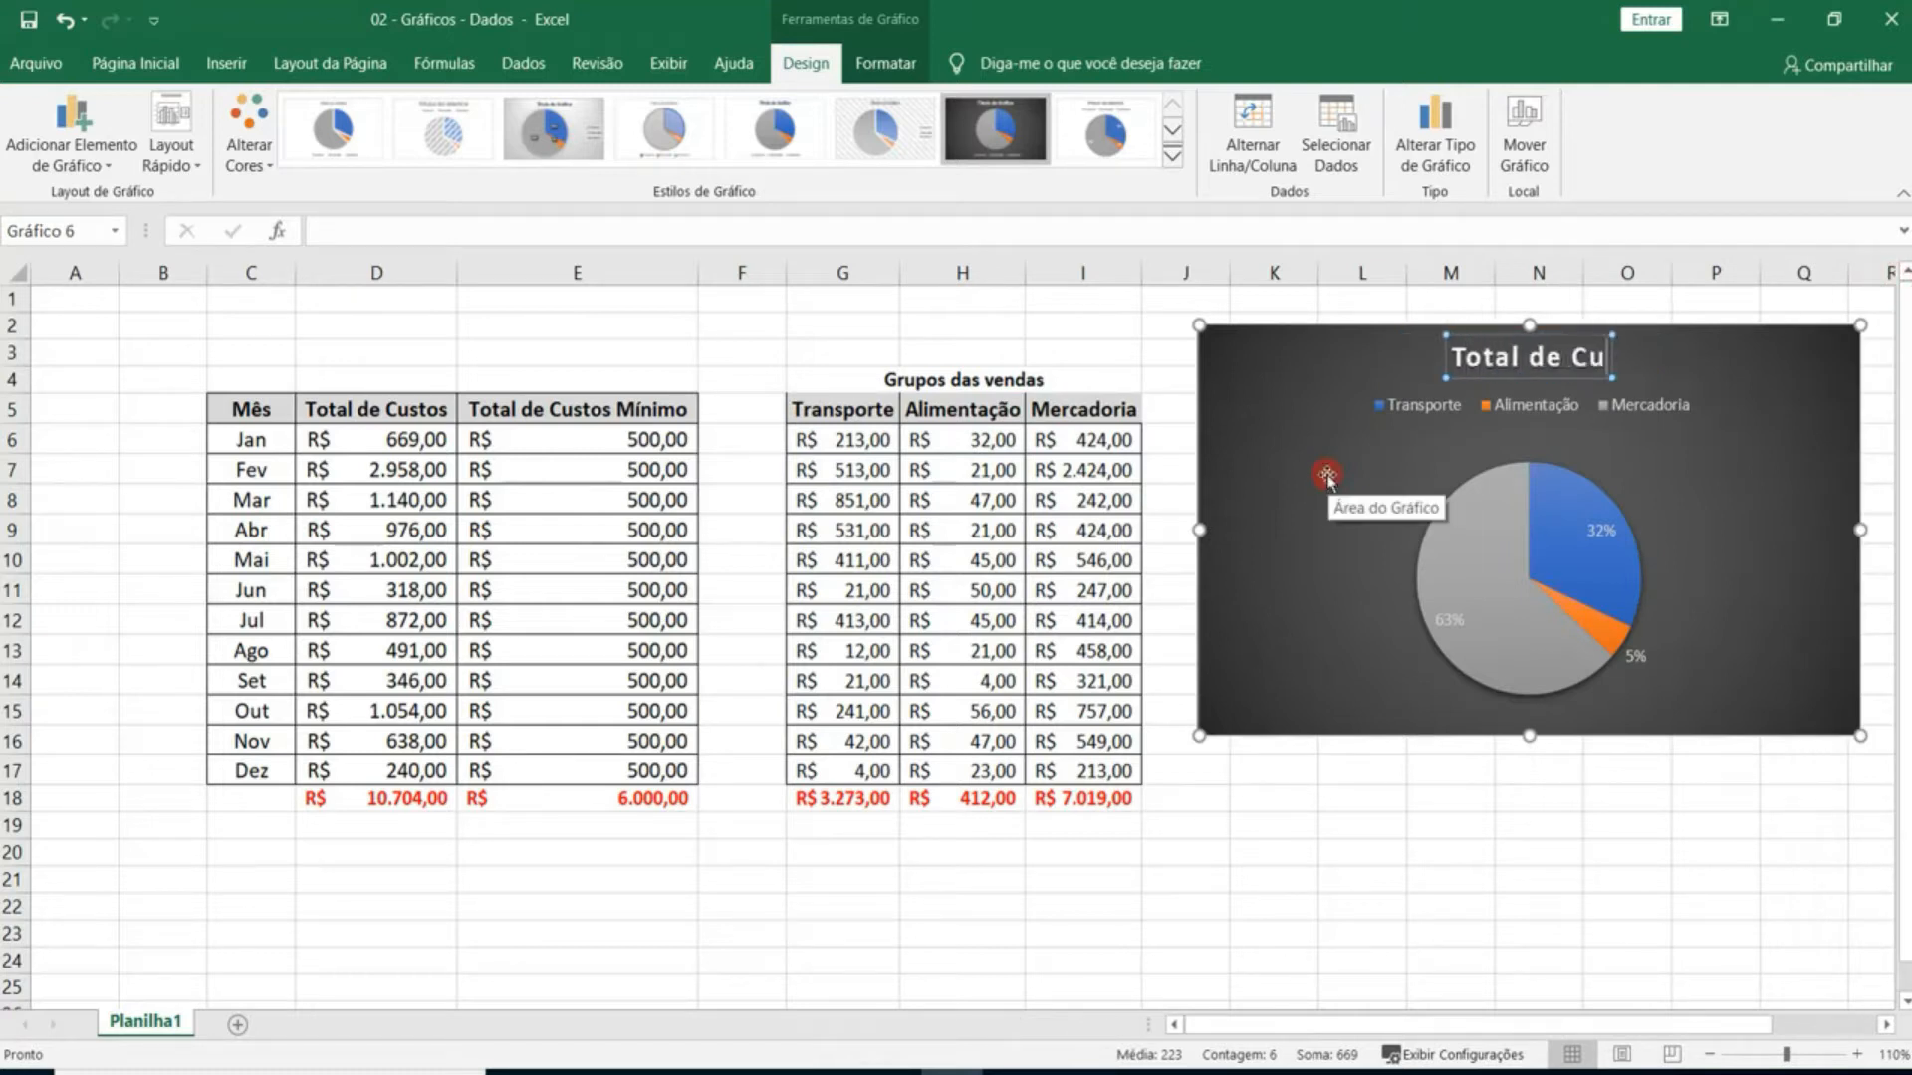
type("stos - Janeiro")
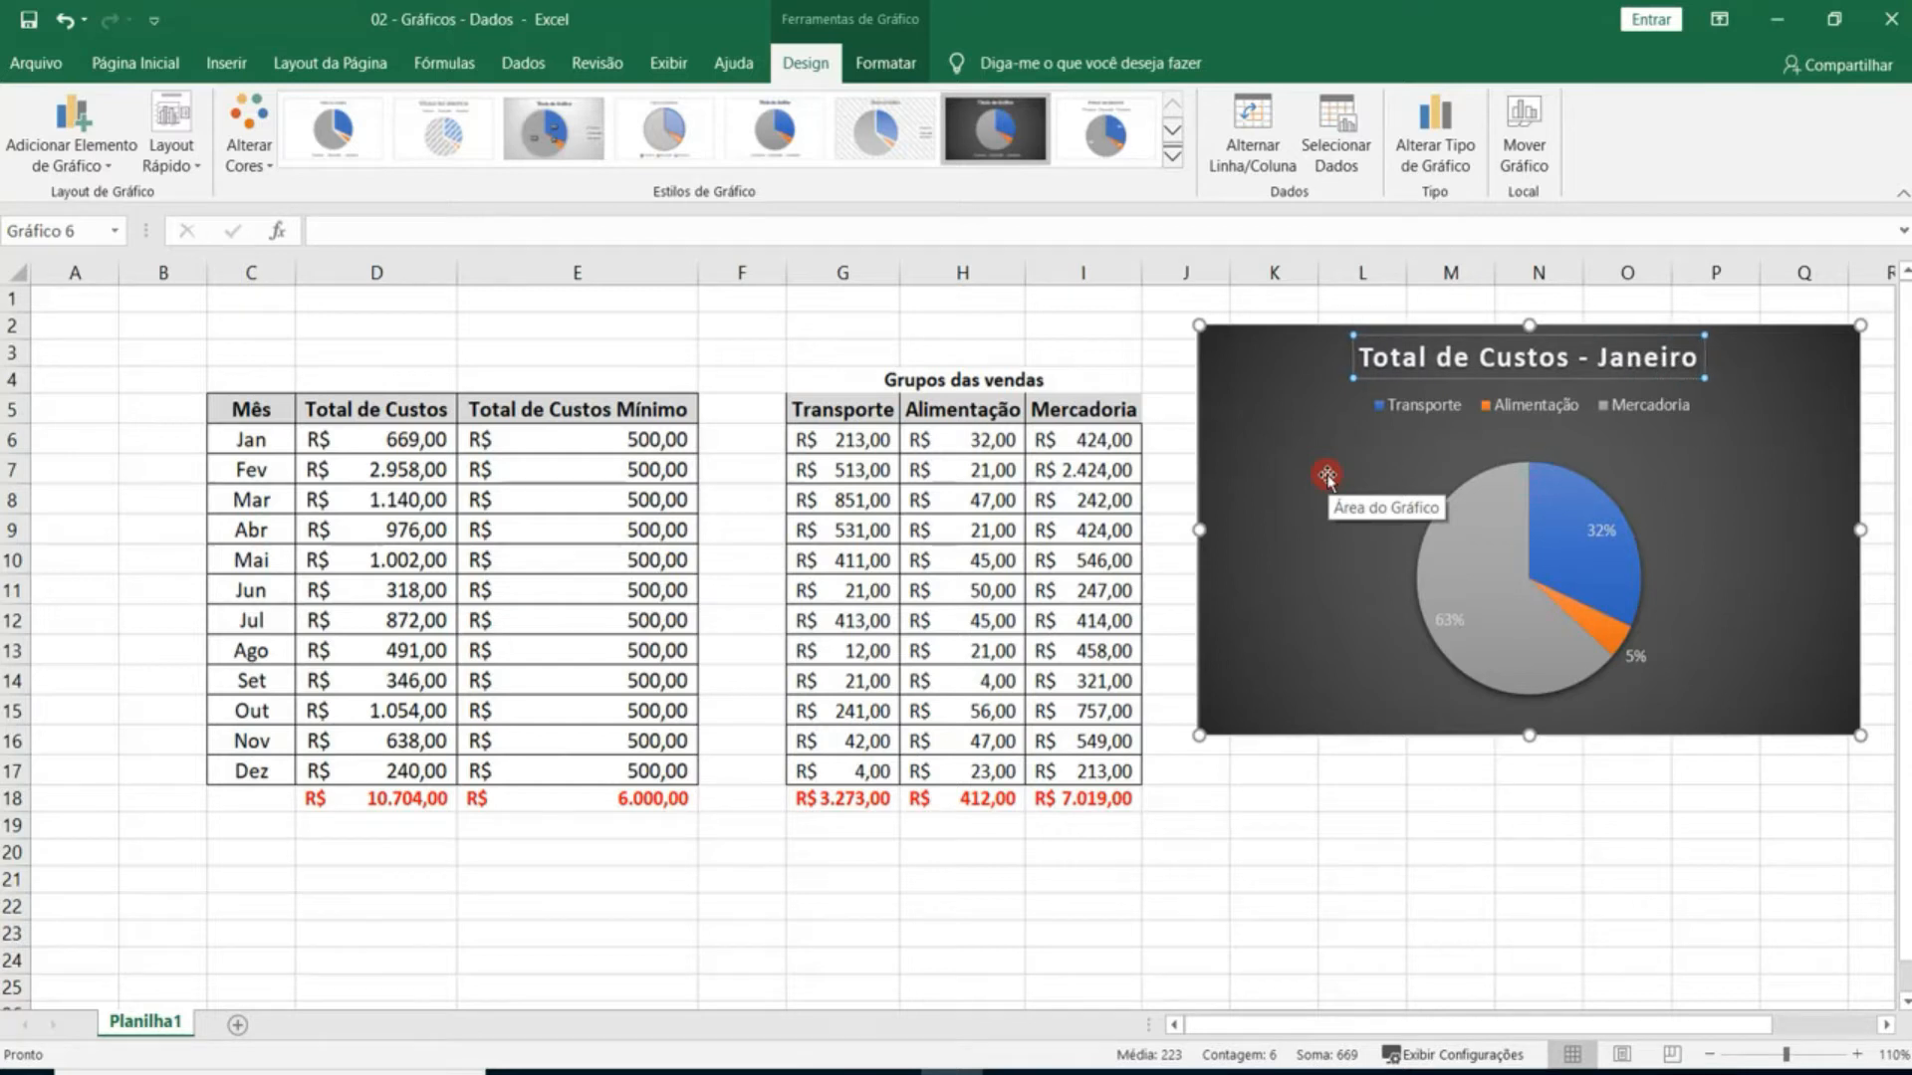
left_click(1536, 816)
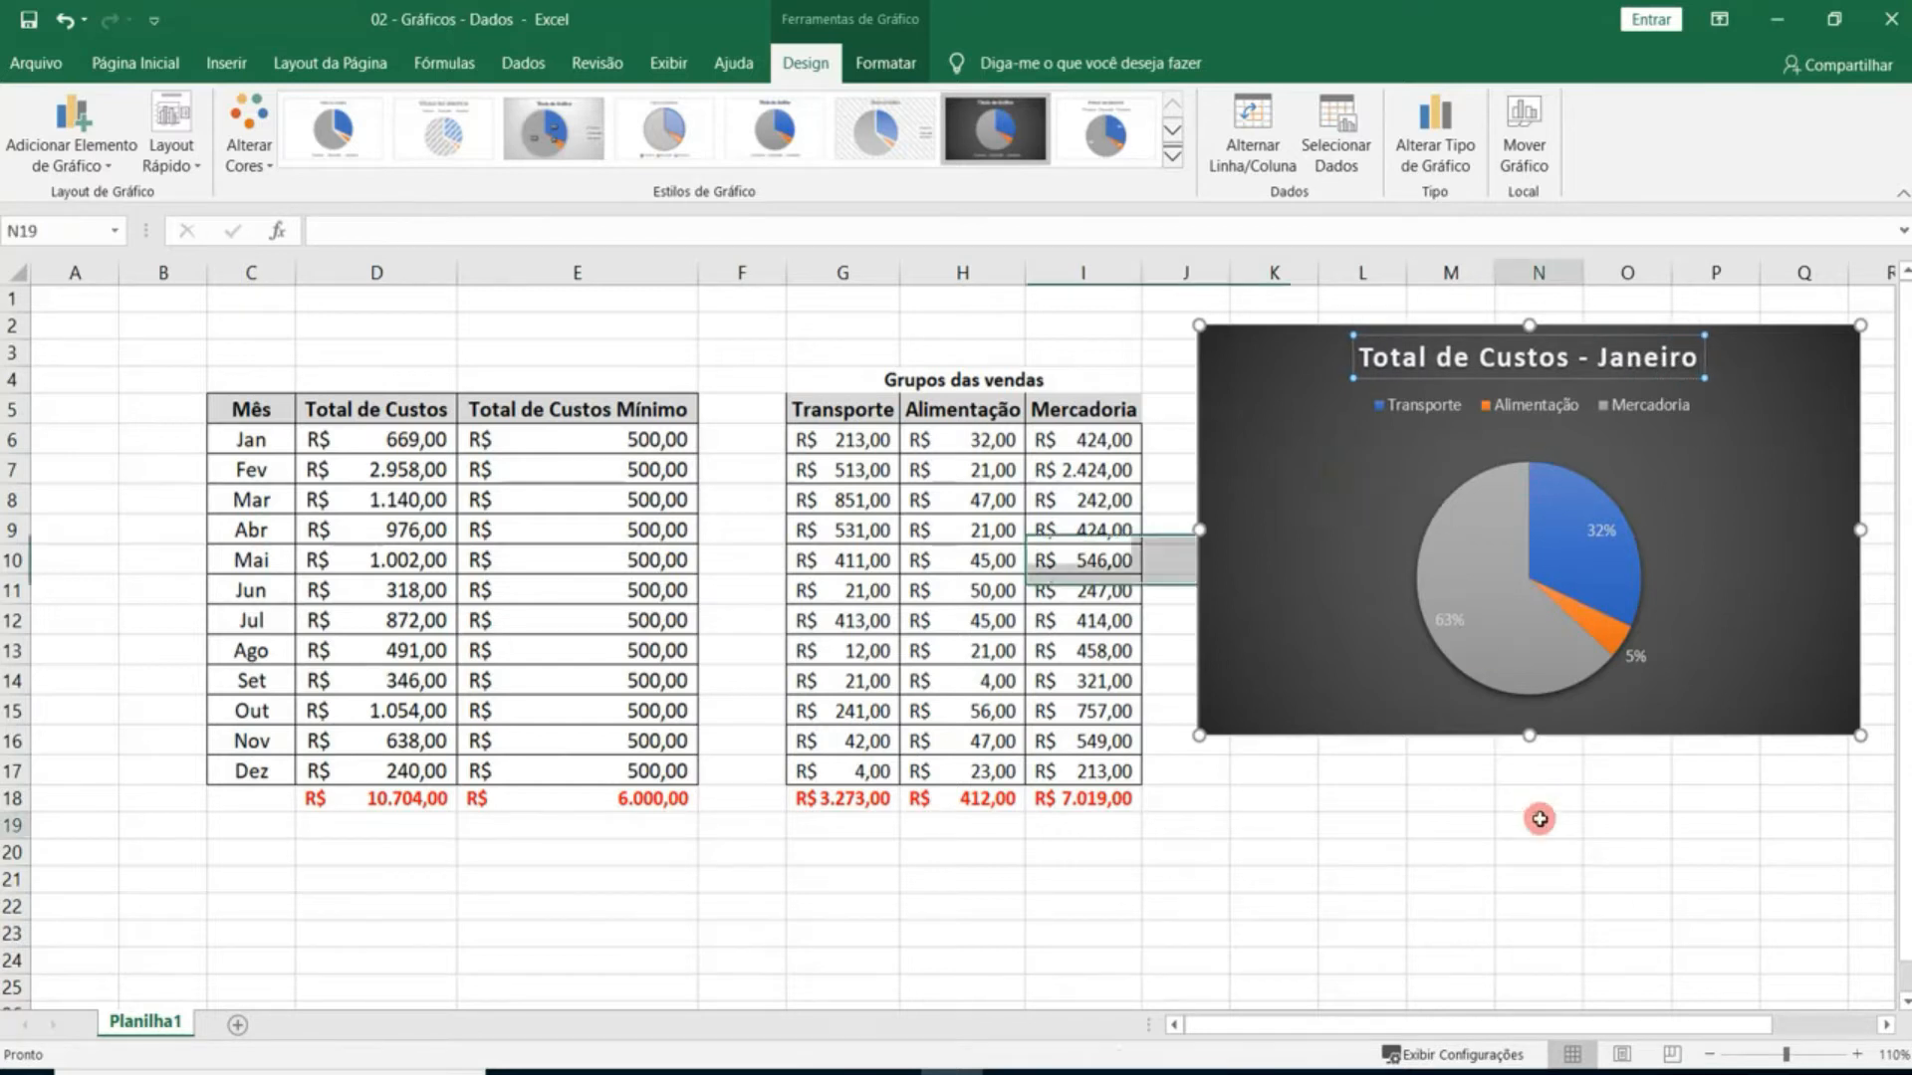
Examine the pie chart area's formatting options for fill, border, effects, size and properties.
left_click(1267, 526)
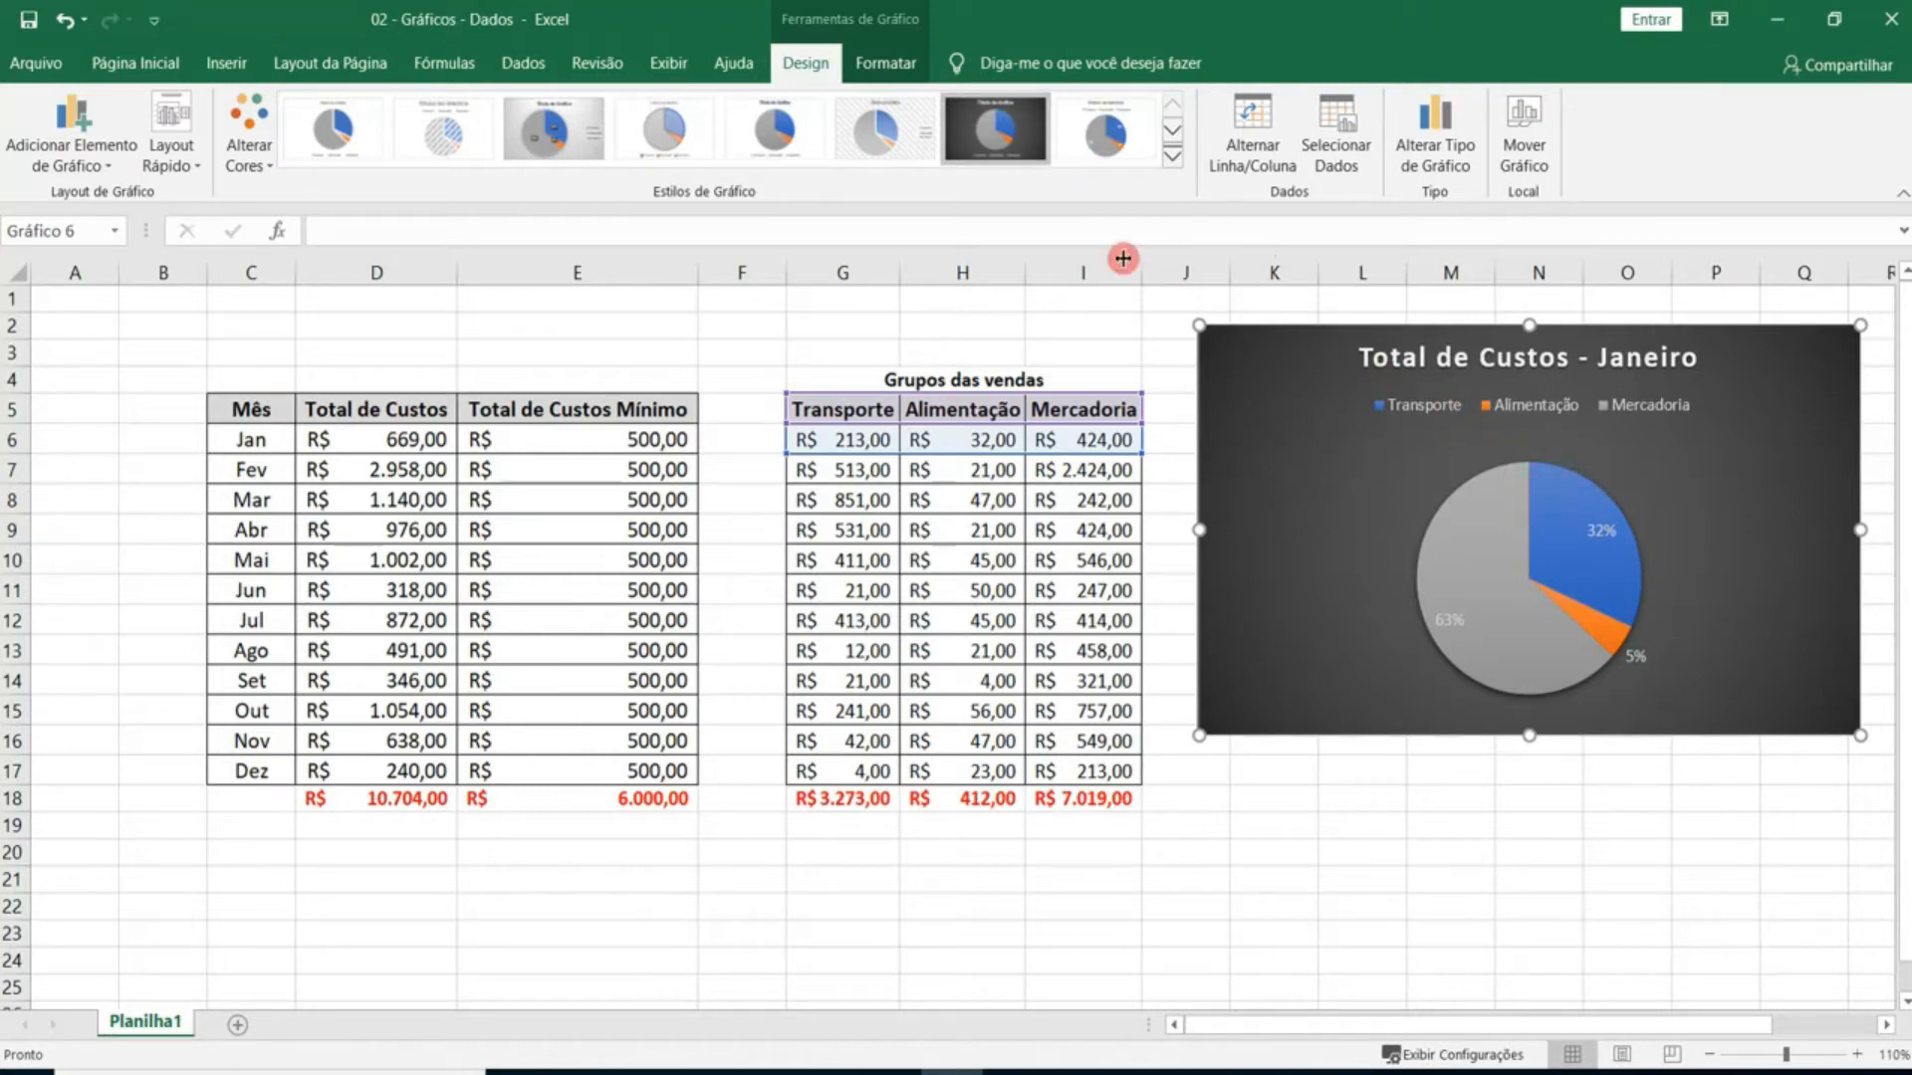
left_click(884, 61)
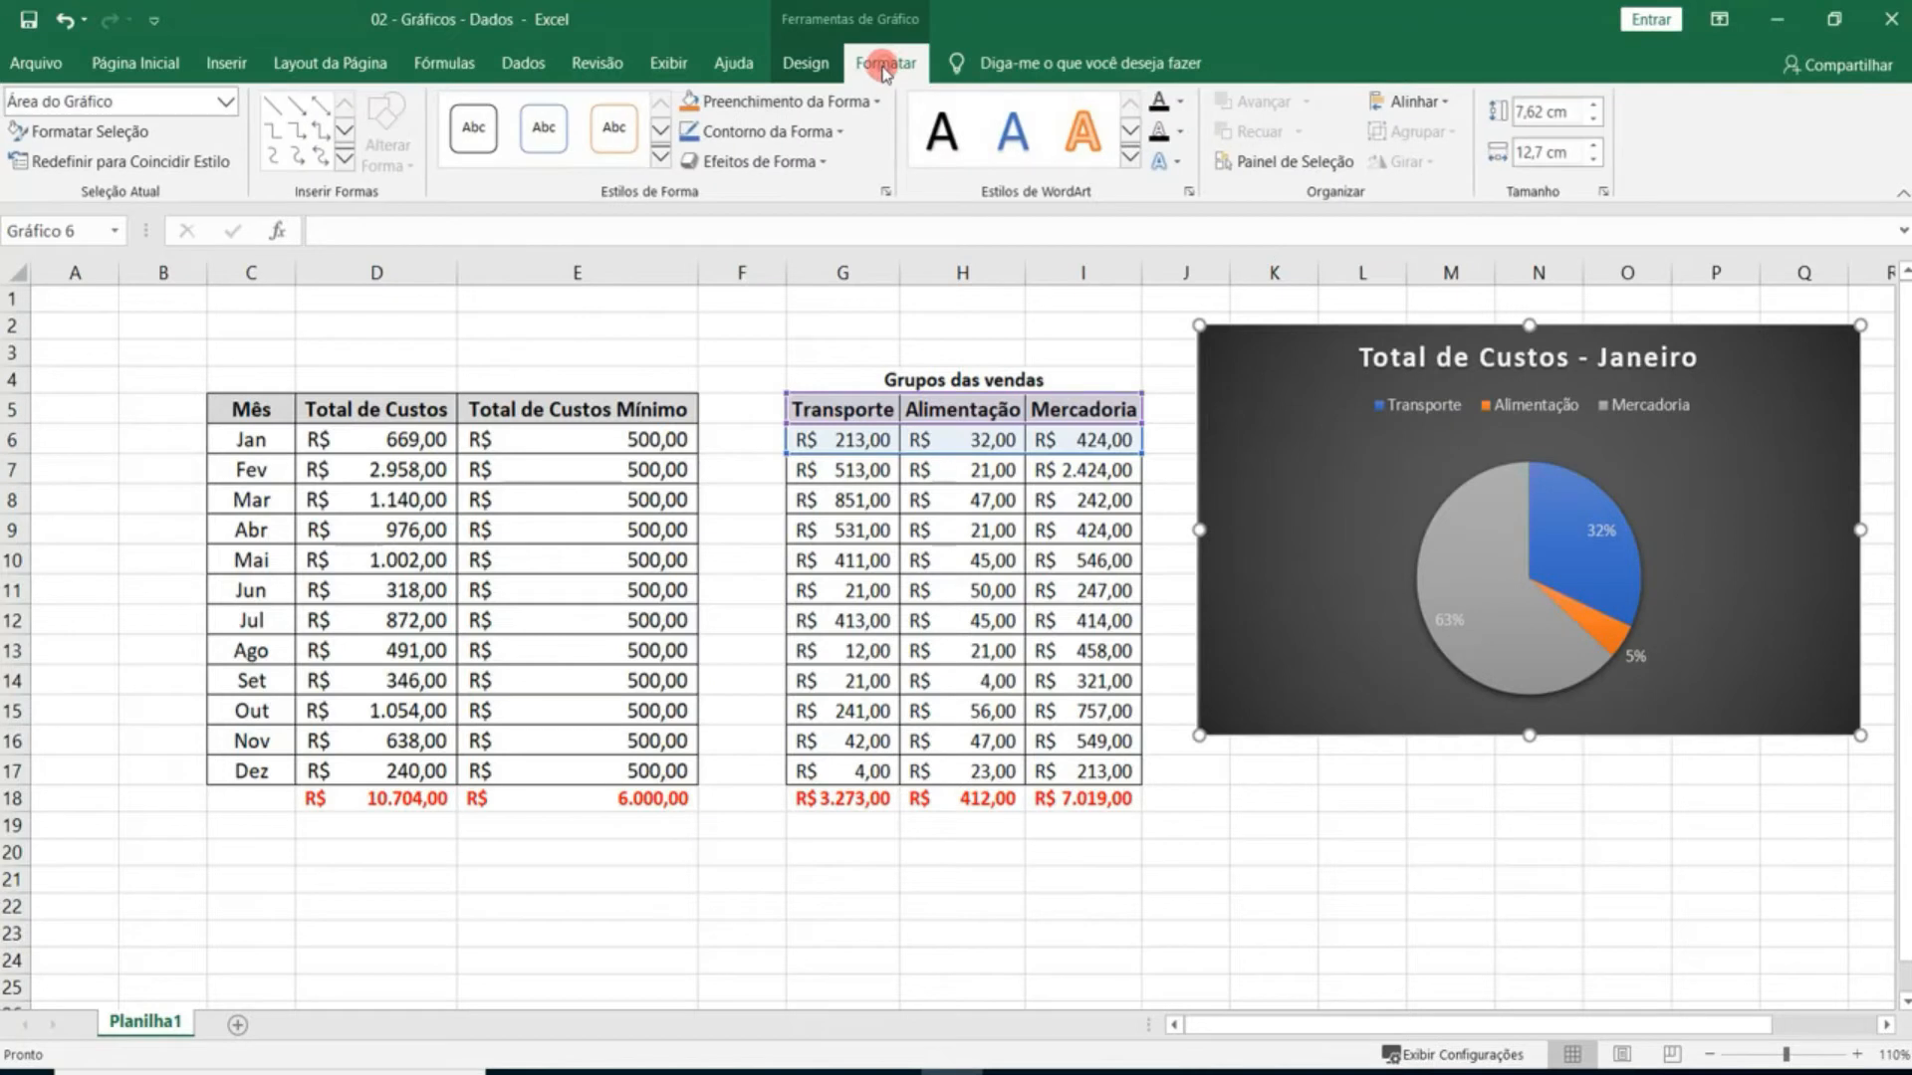
left_click(883, 192)
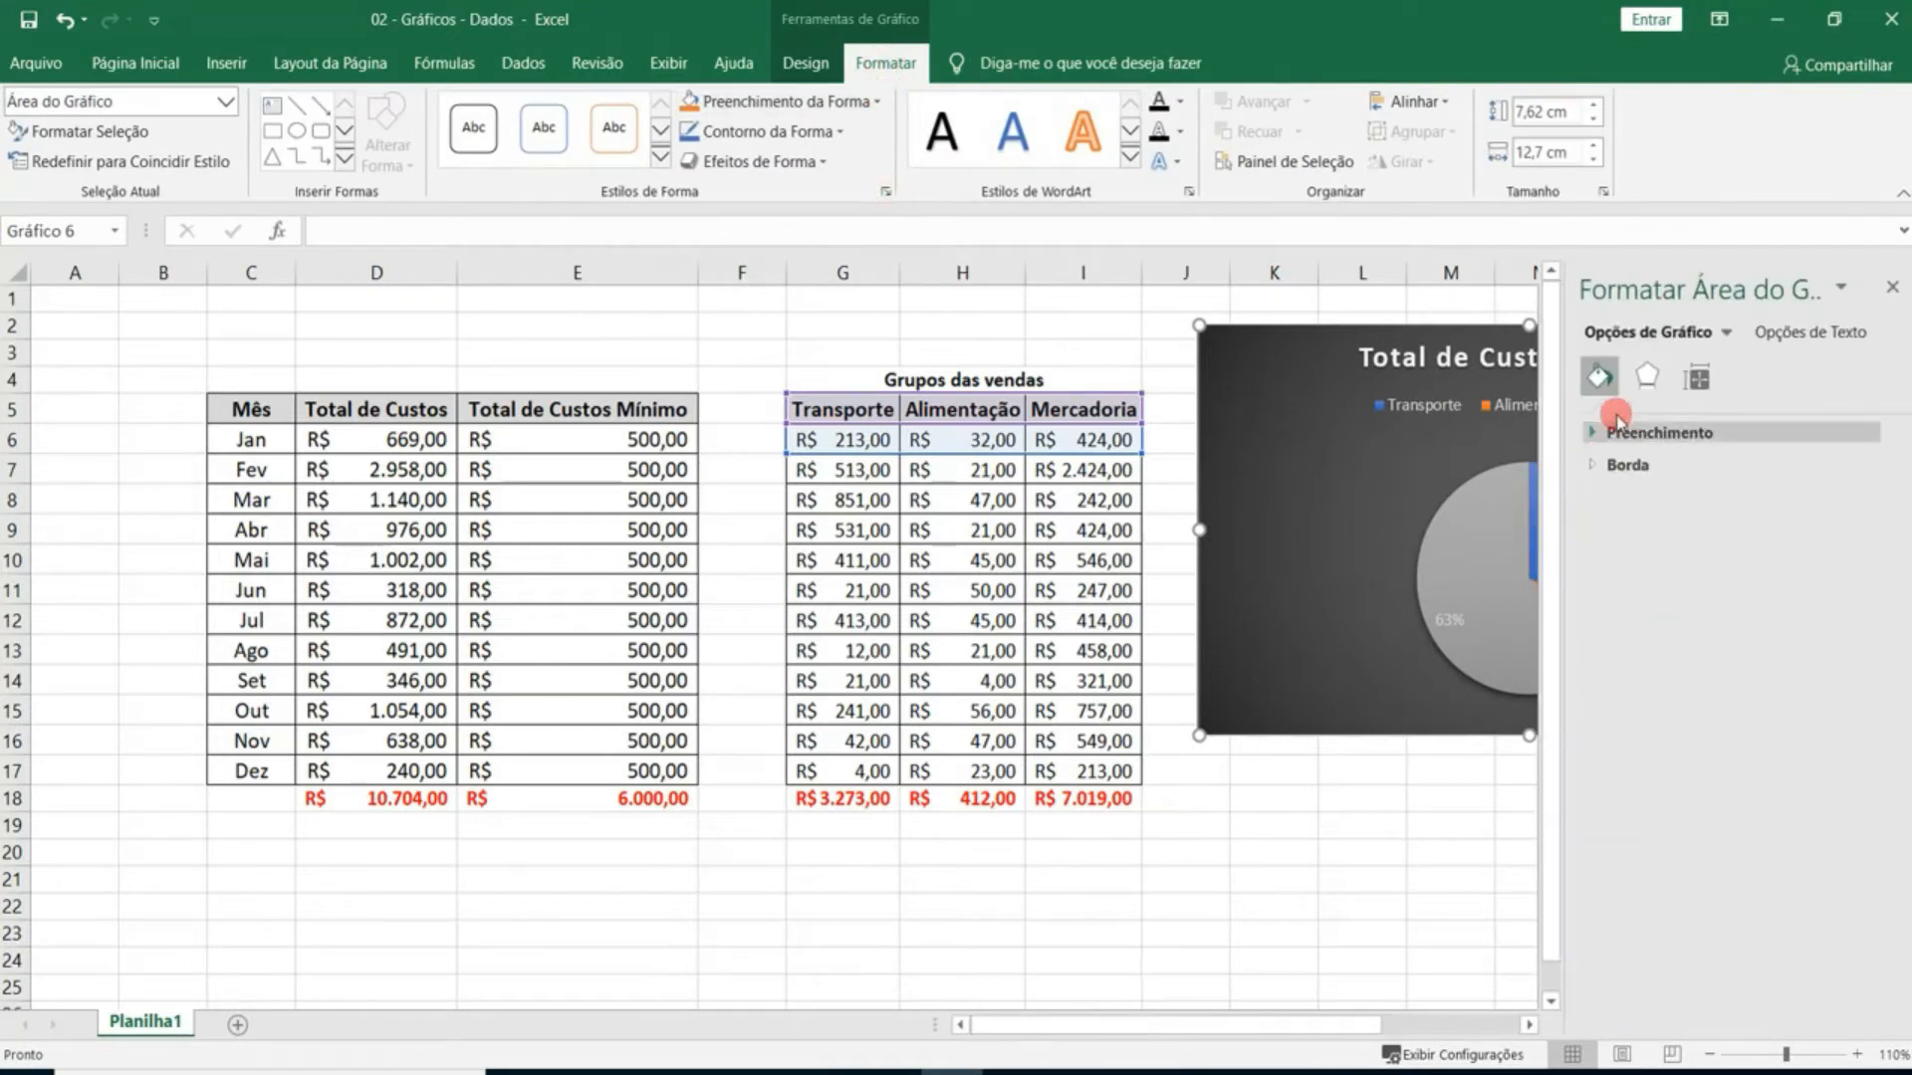
left_click(1703, 371)
left_click(1645, 376)
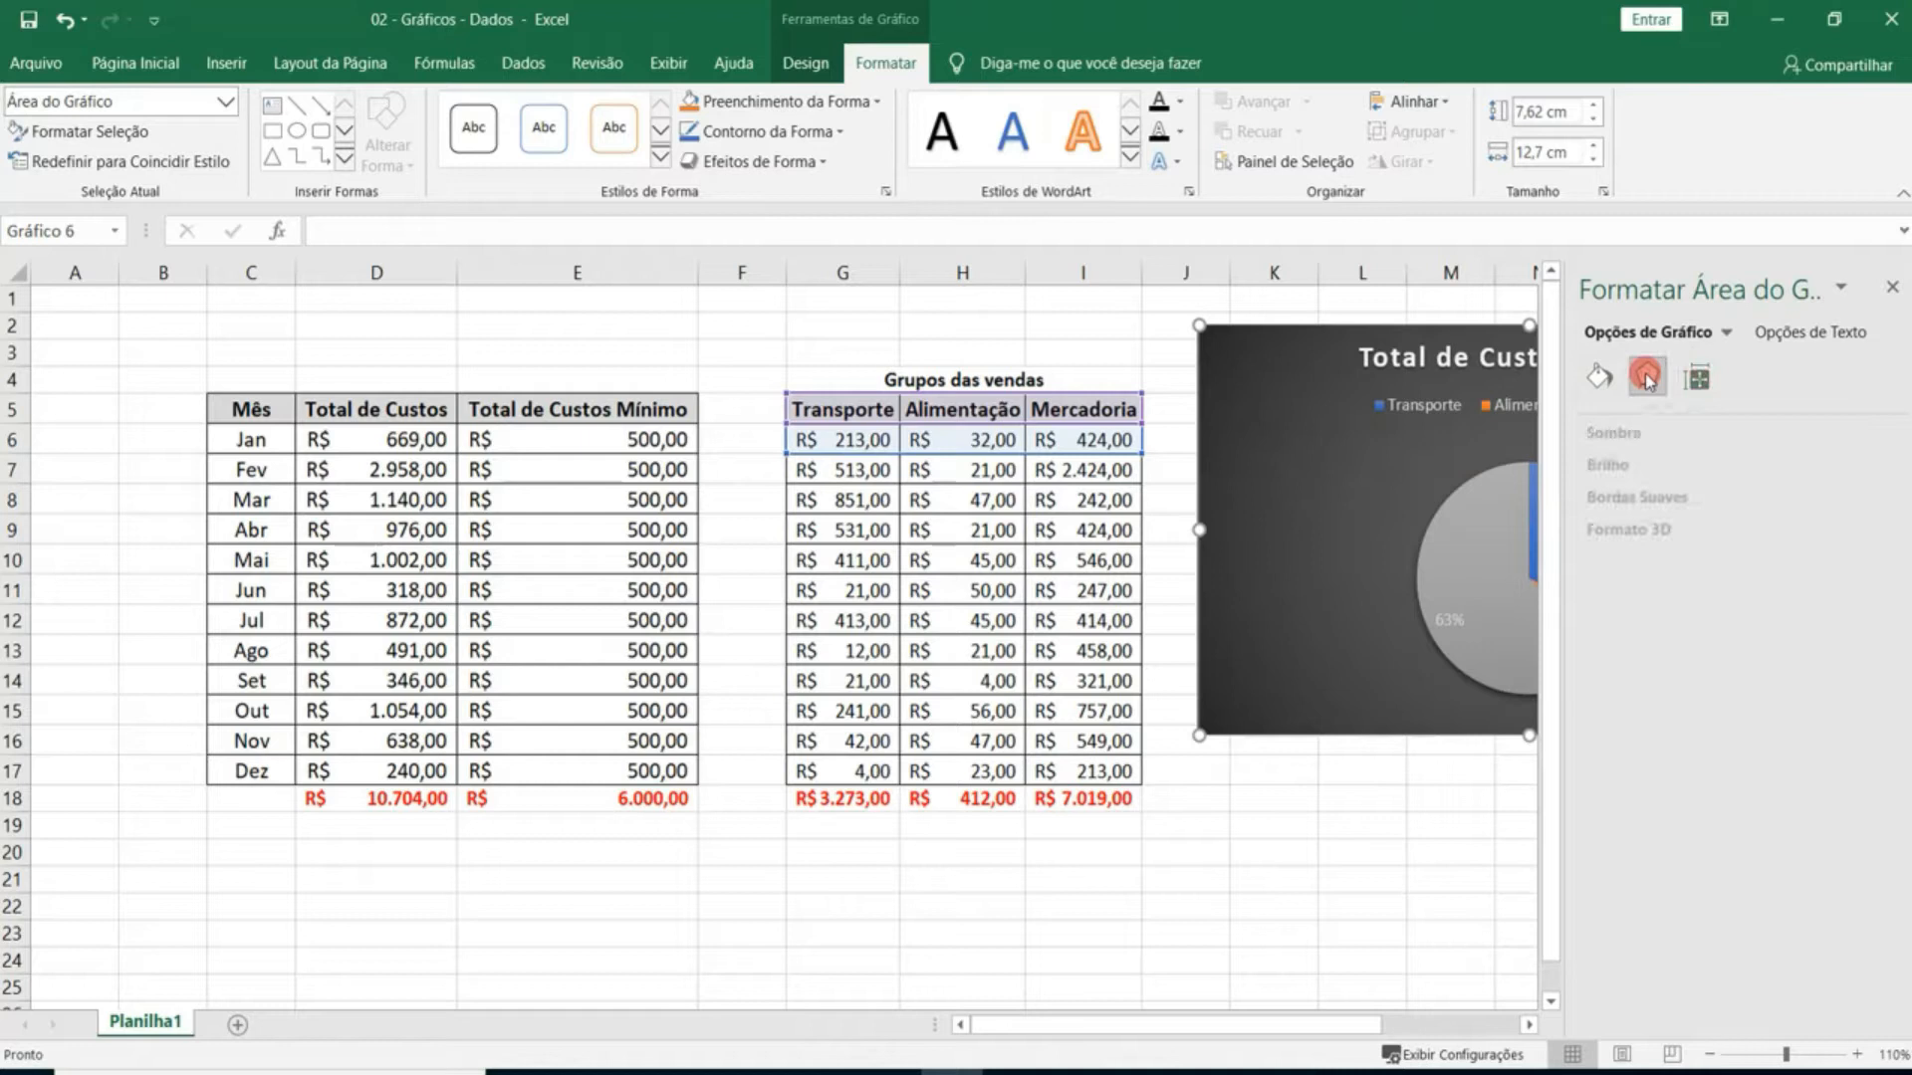
left_click(1696, 376)
left_click(1591, 433)
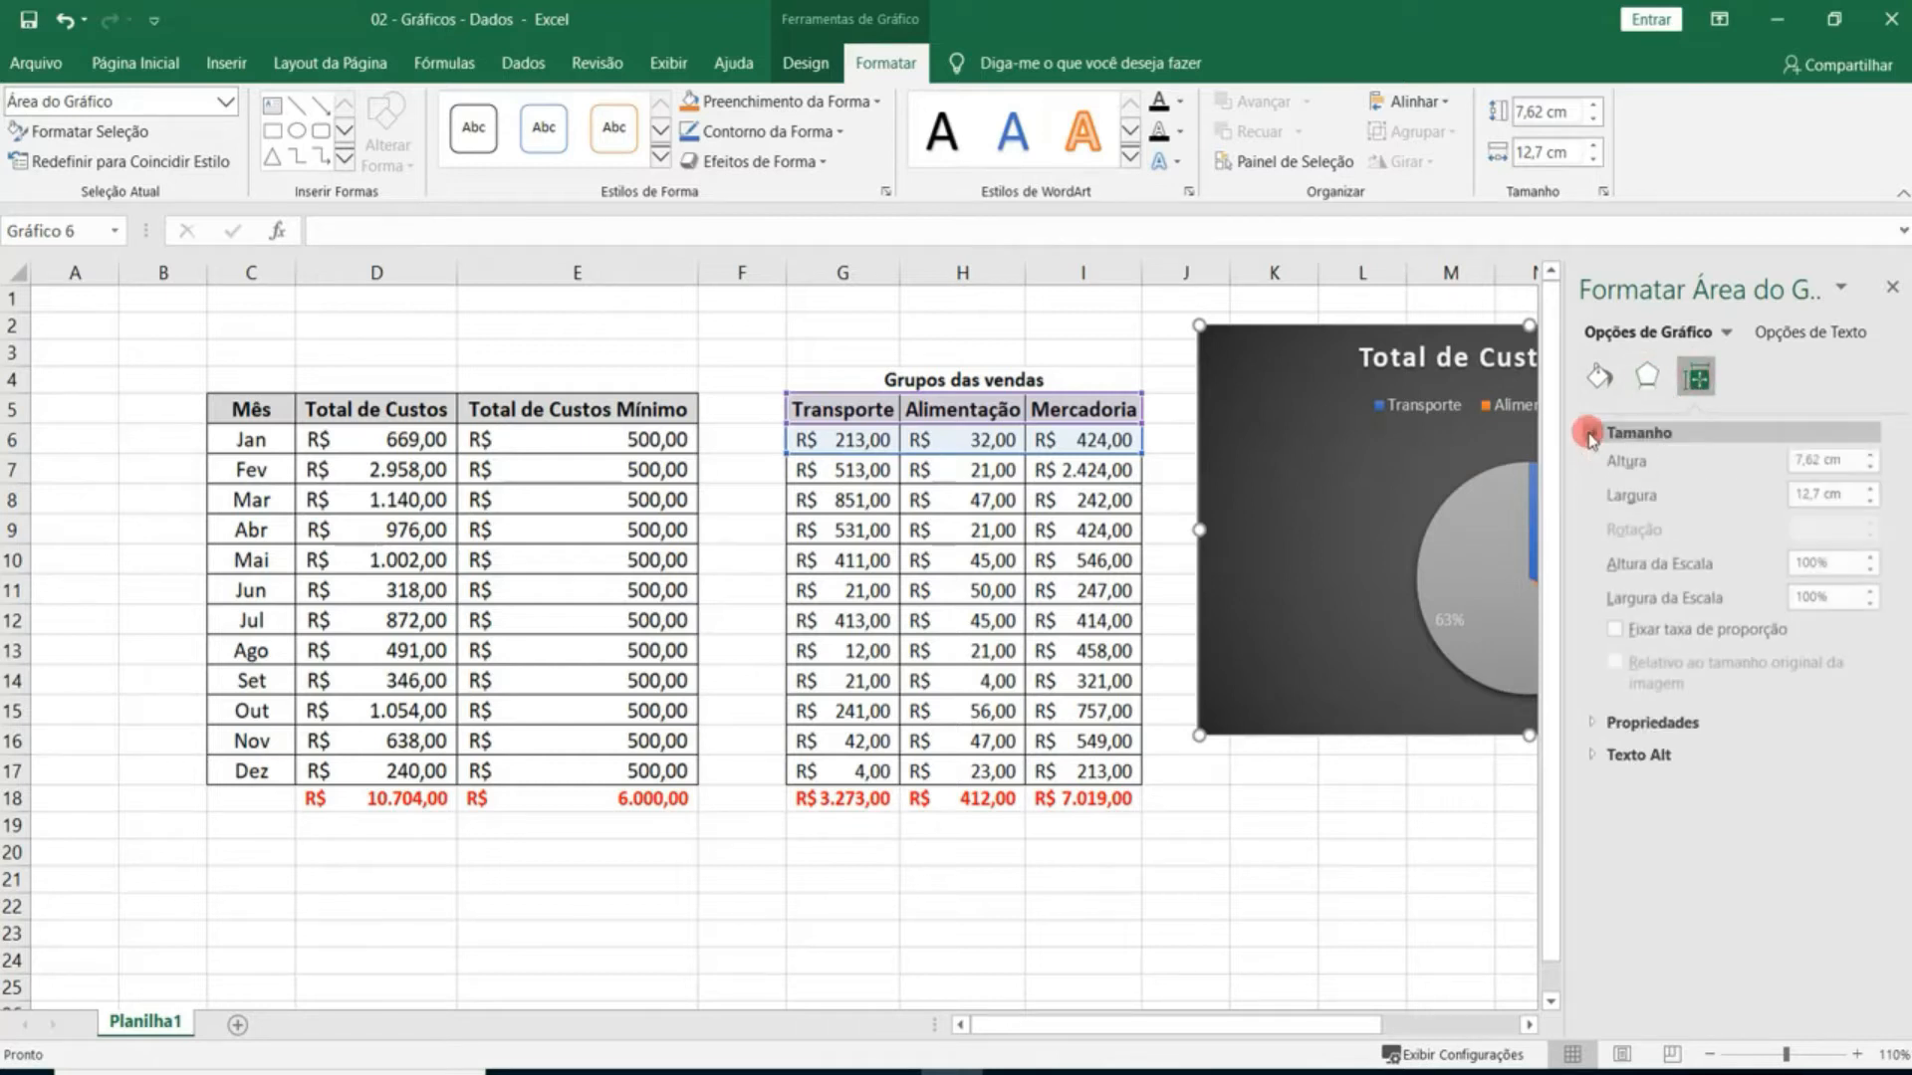
left_click(1597, 728)
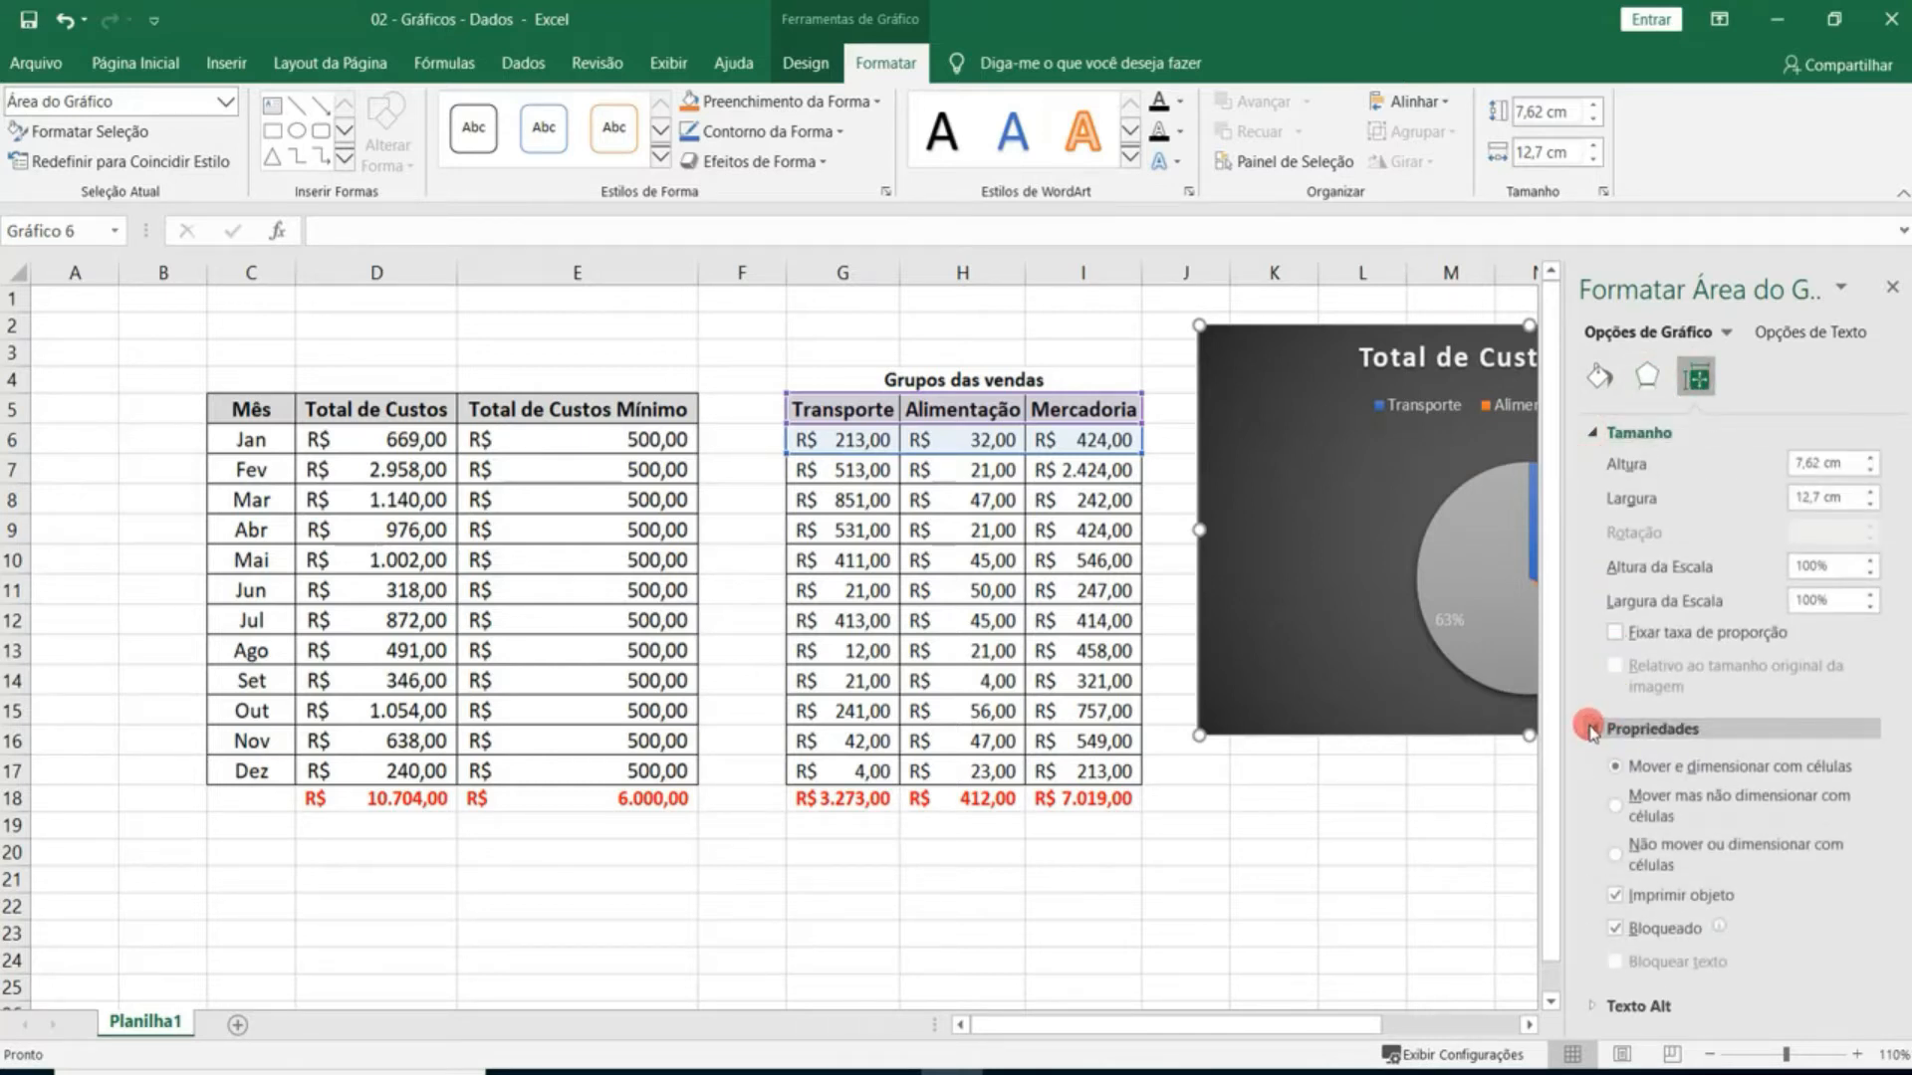
left_click(1598, 1006)
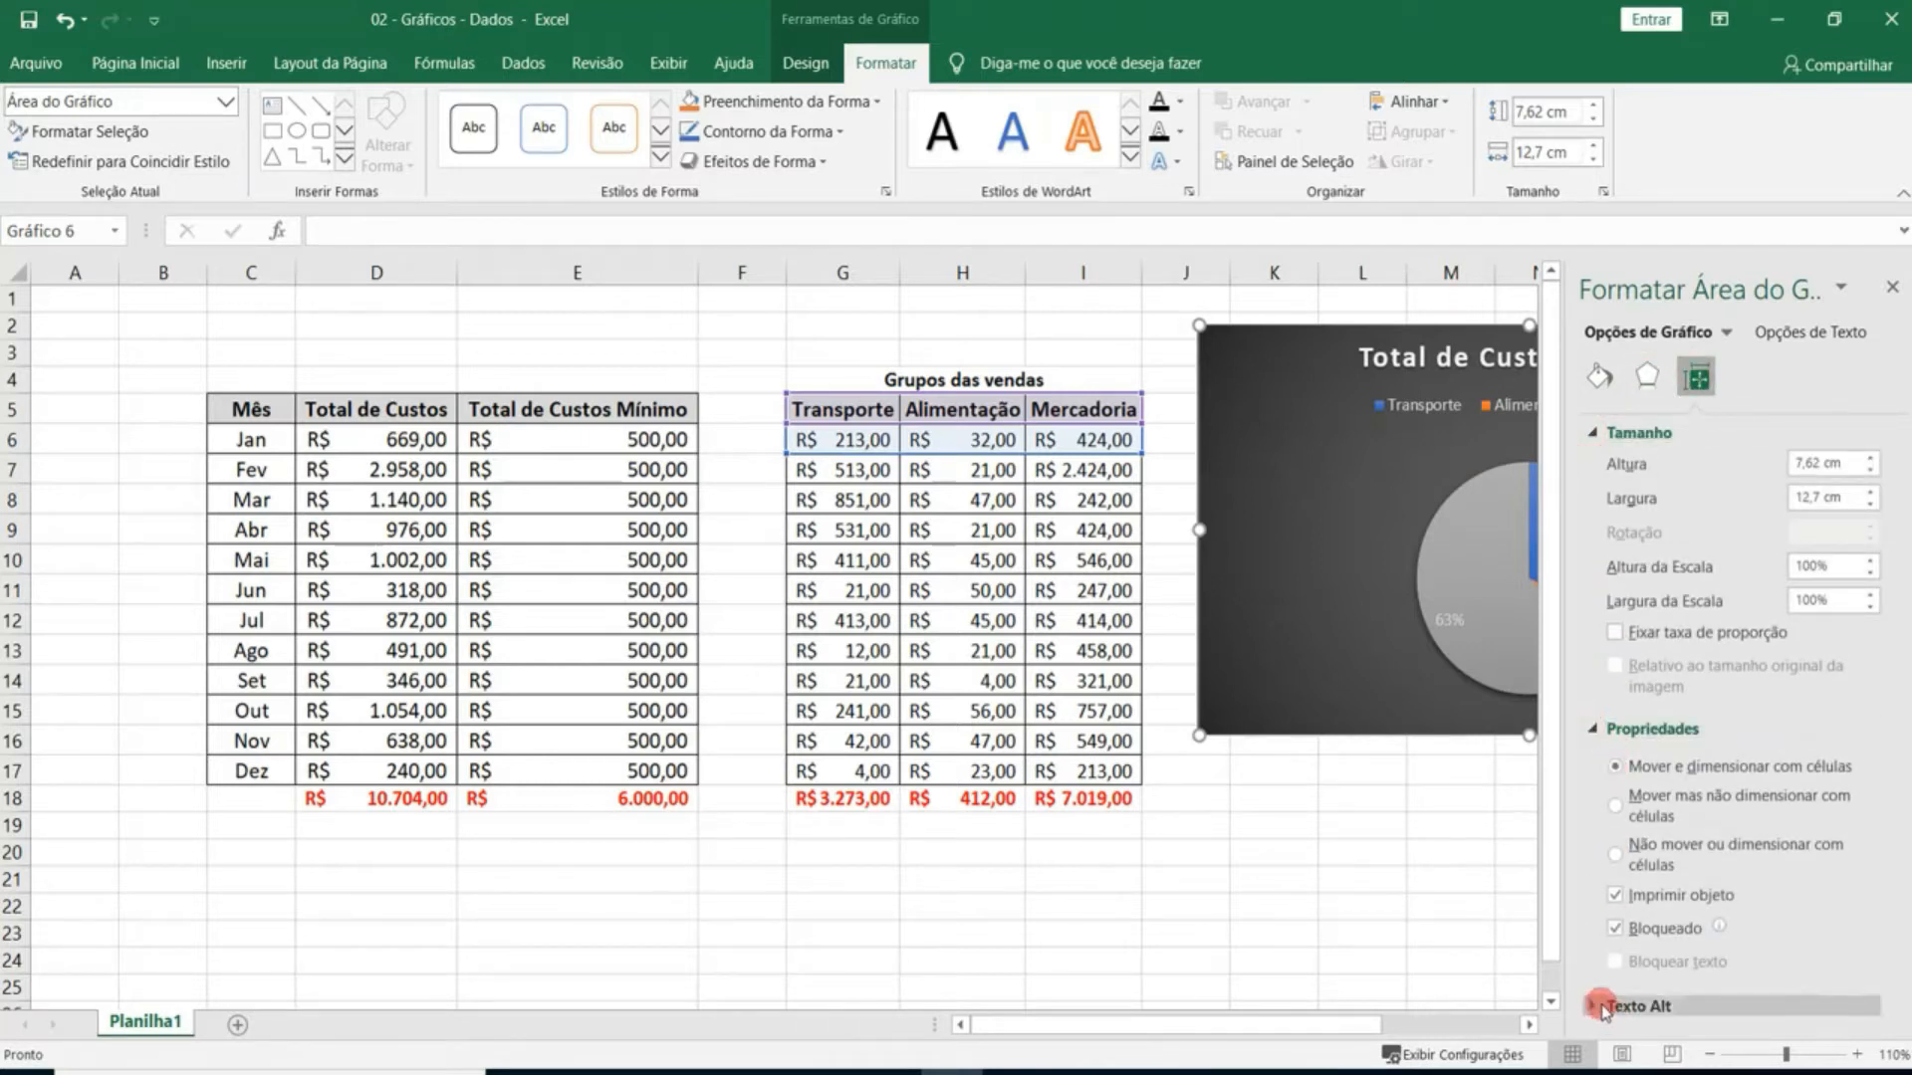
left_click(1644, 377)
left_click(1598, 376)
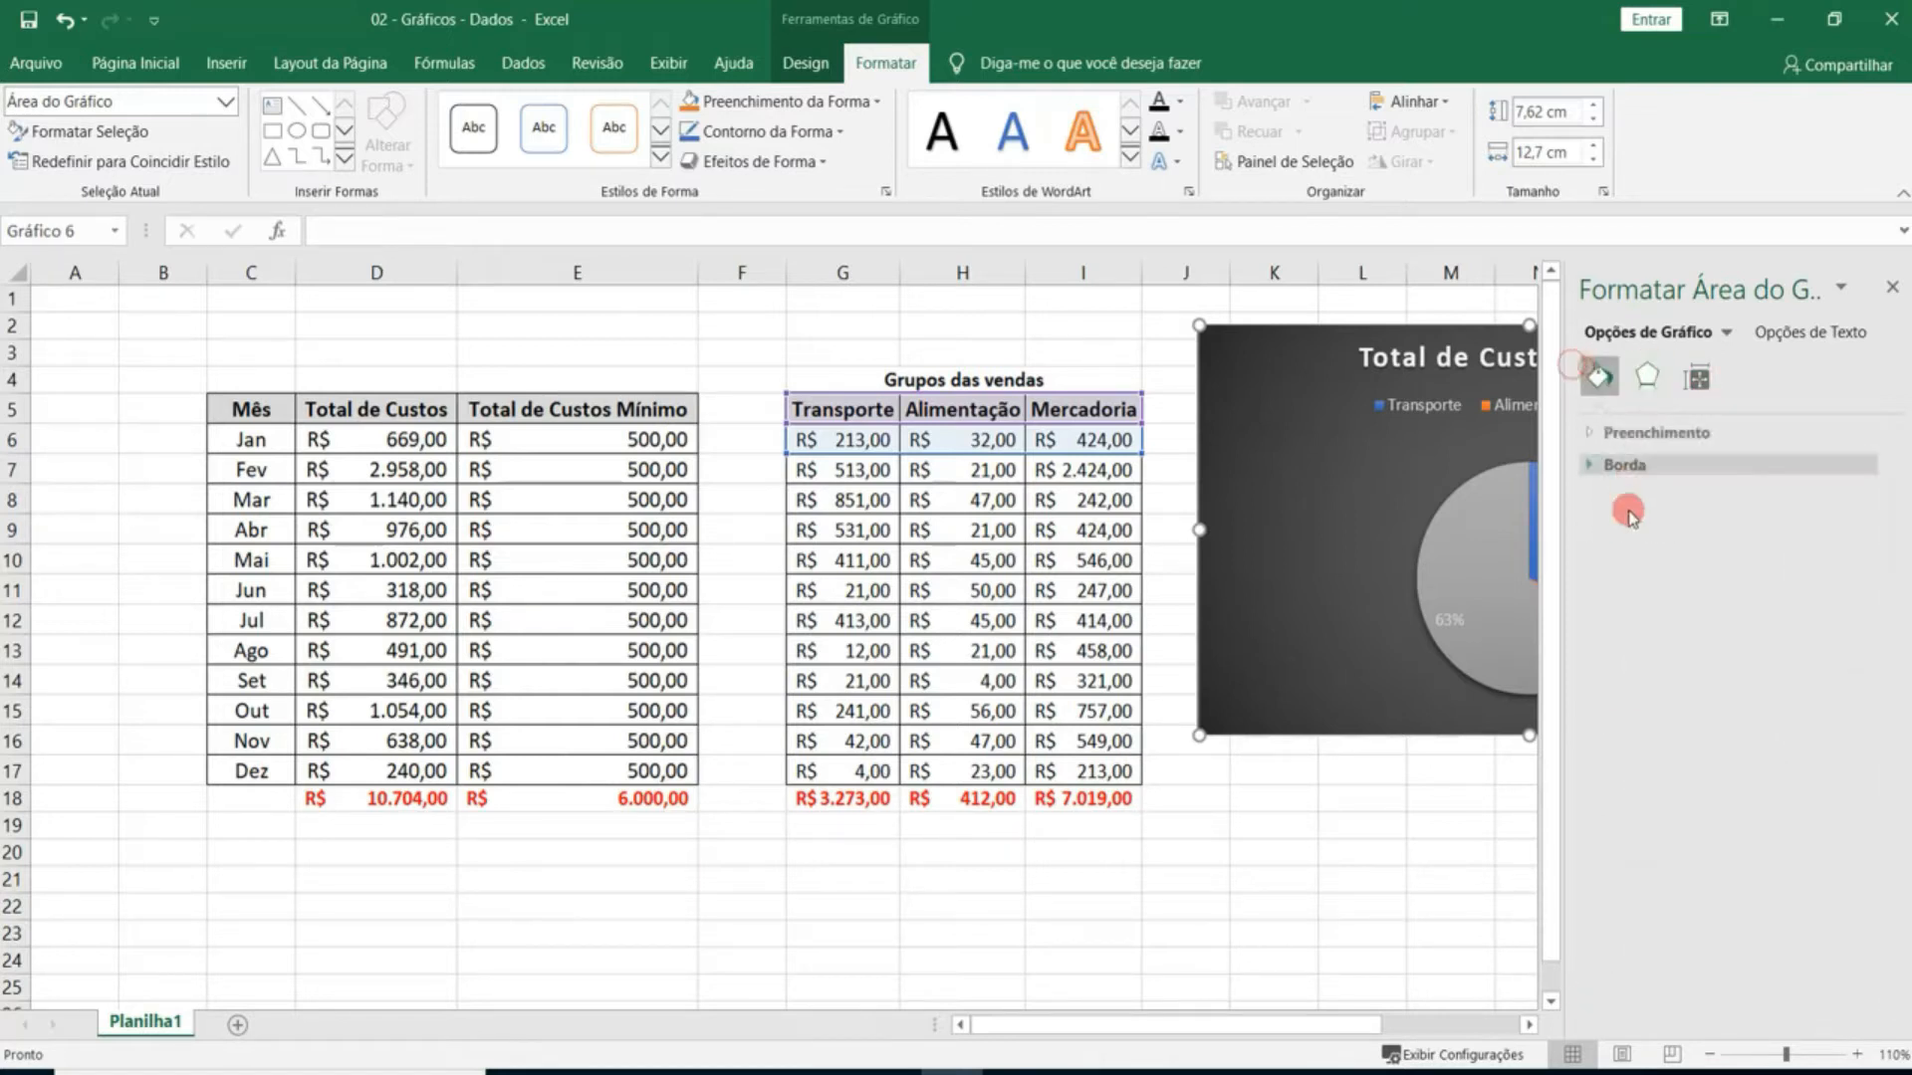
left_click(1892, 287)
Examine the pie series' formatting options for fill, border, effects, first slice angle and pie explosion.
left_click(1492, 587)
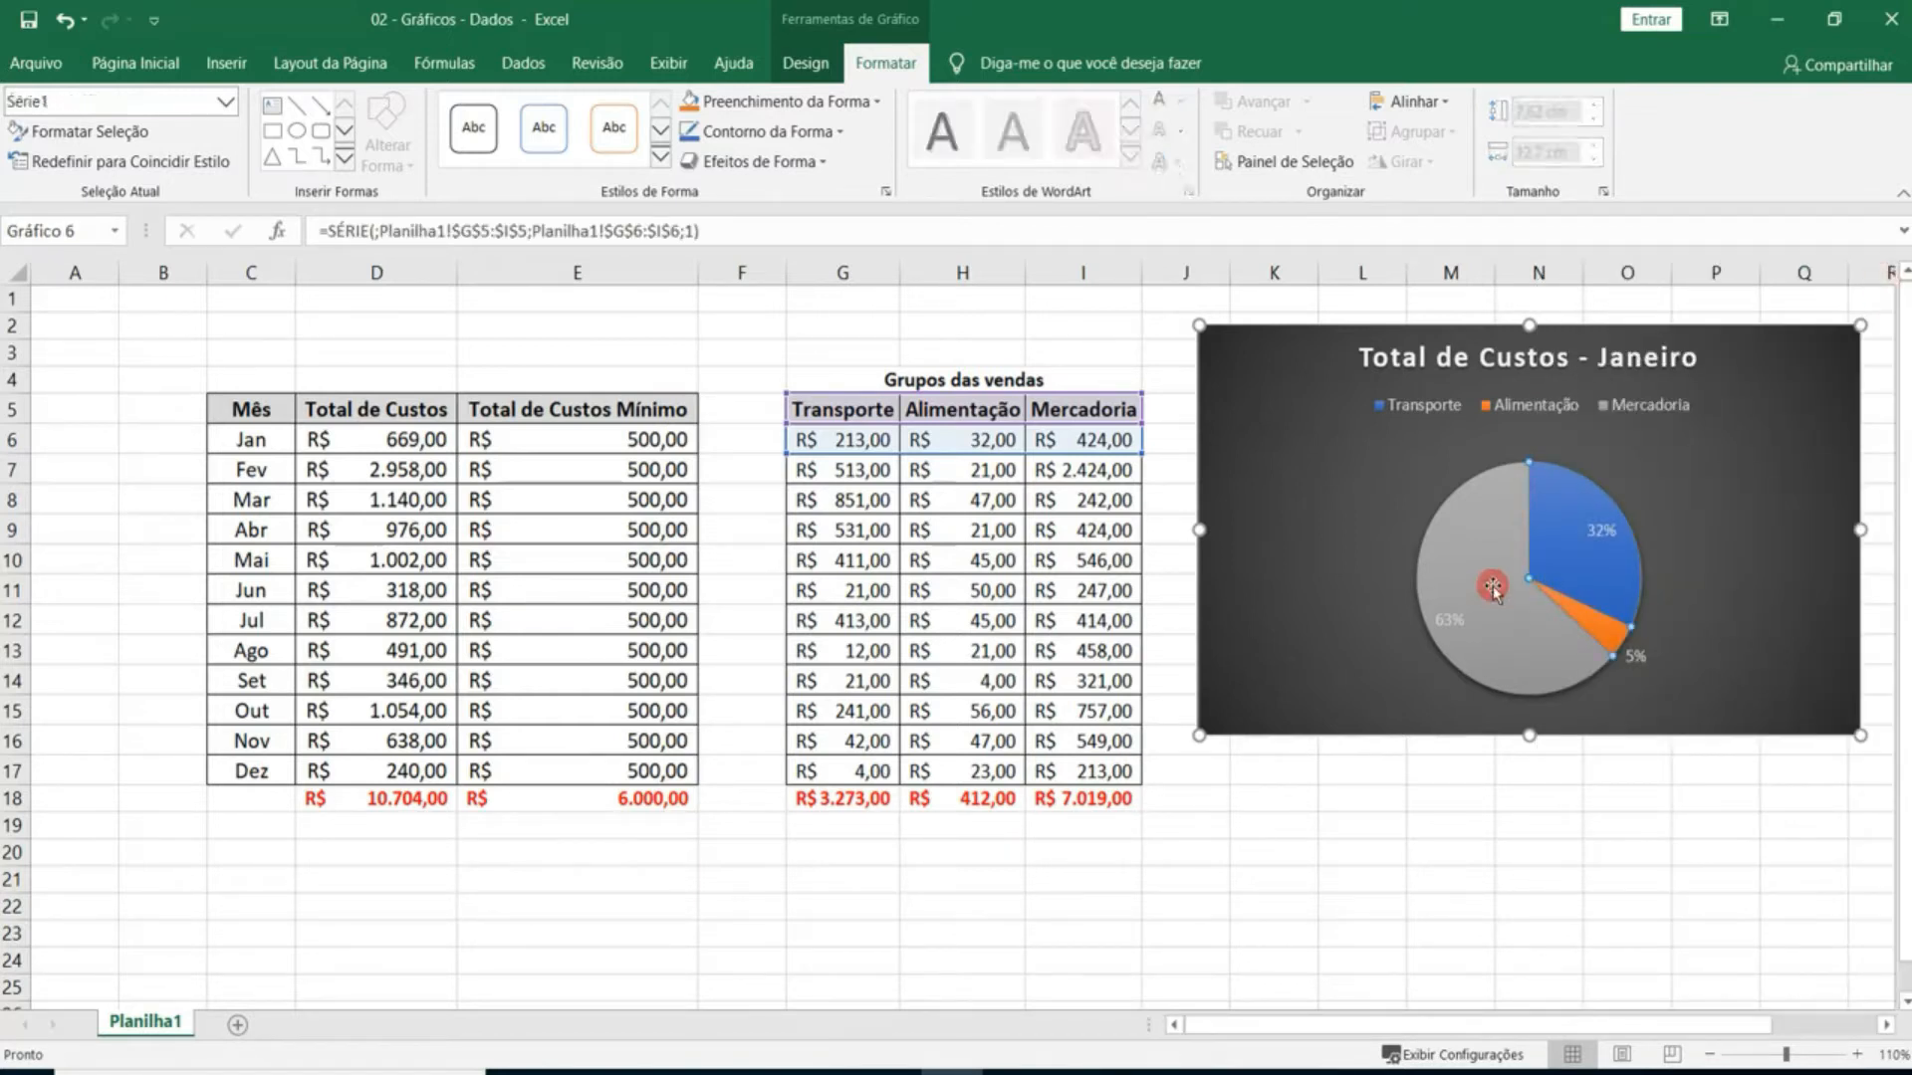
left_click(883, 194)
left_click(1746, 525)
left_click(1642, 376)
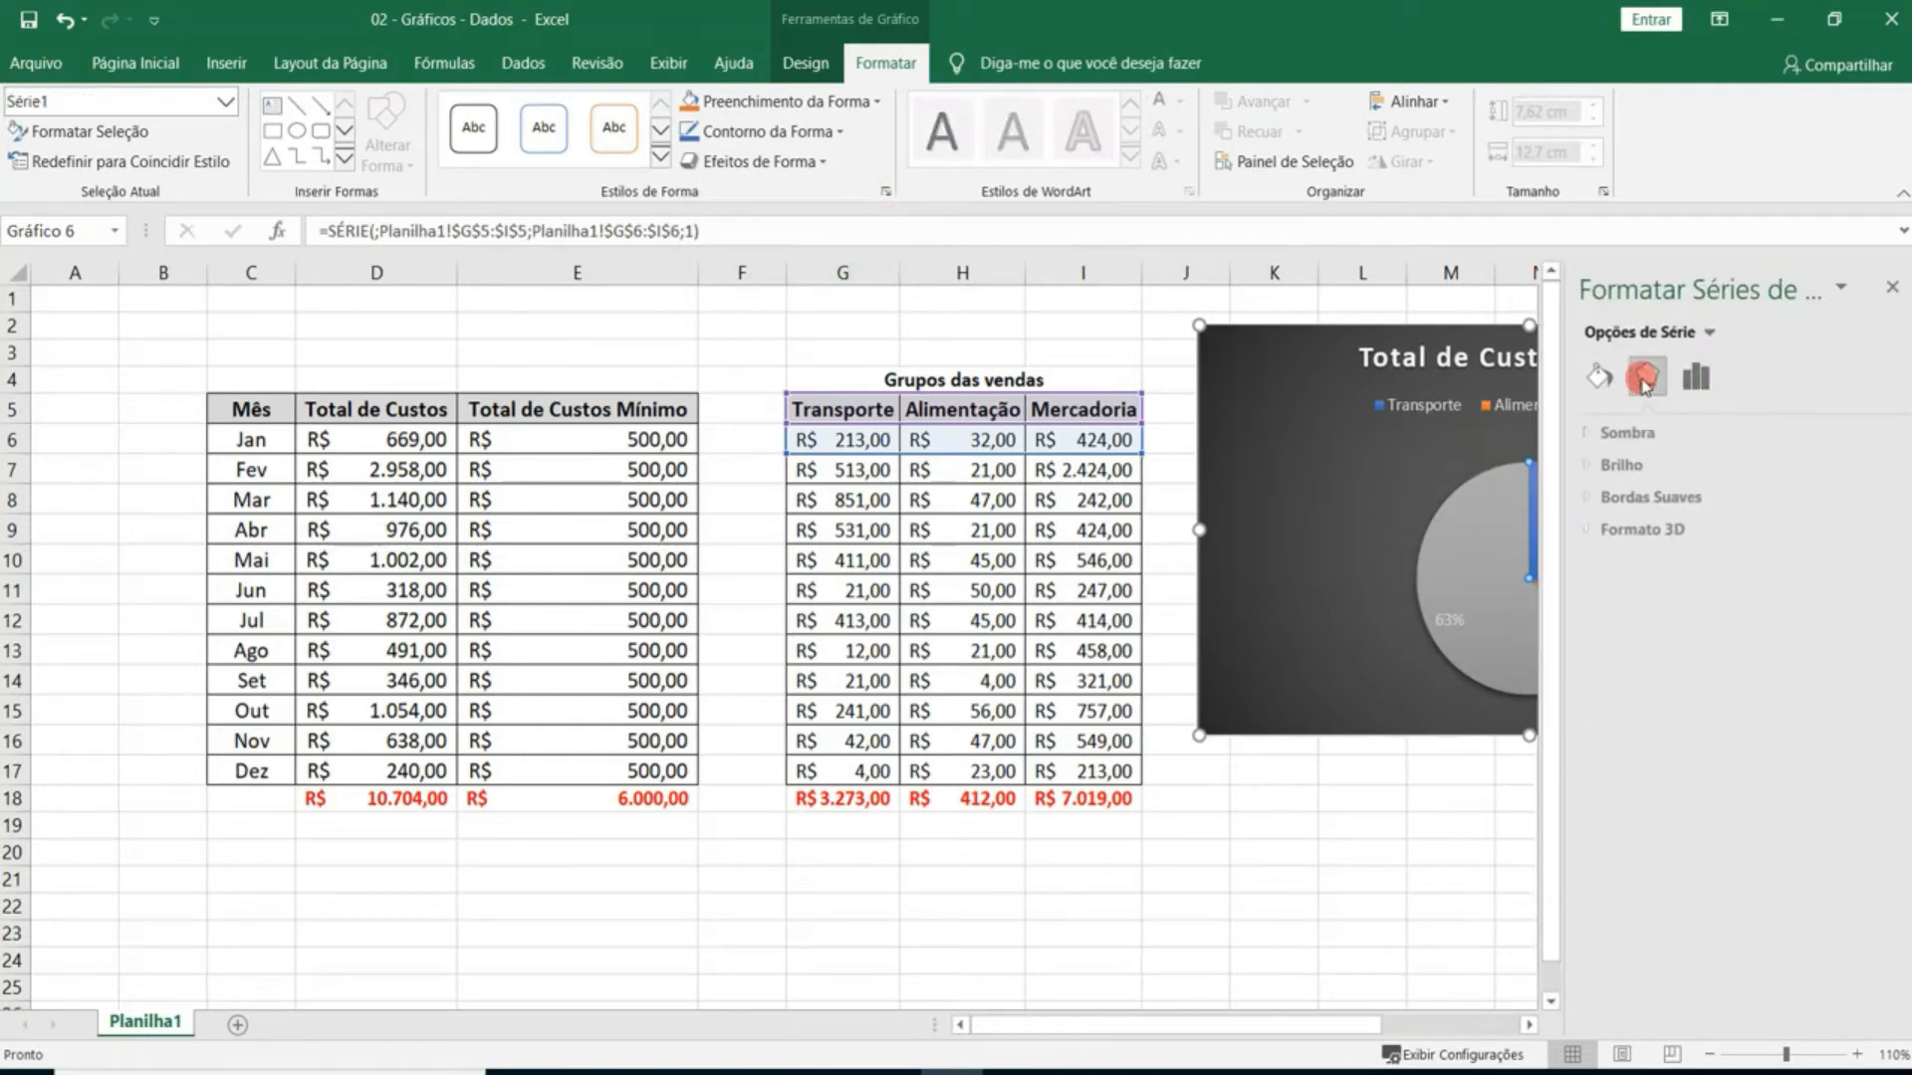
left_click(1599, 377)
left_click(1695, 376)
left_click(1728, 445)
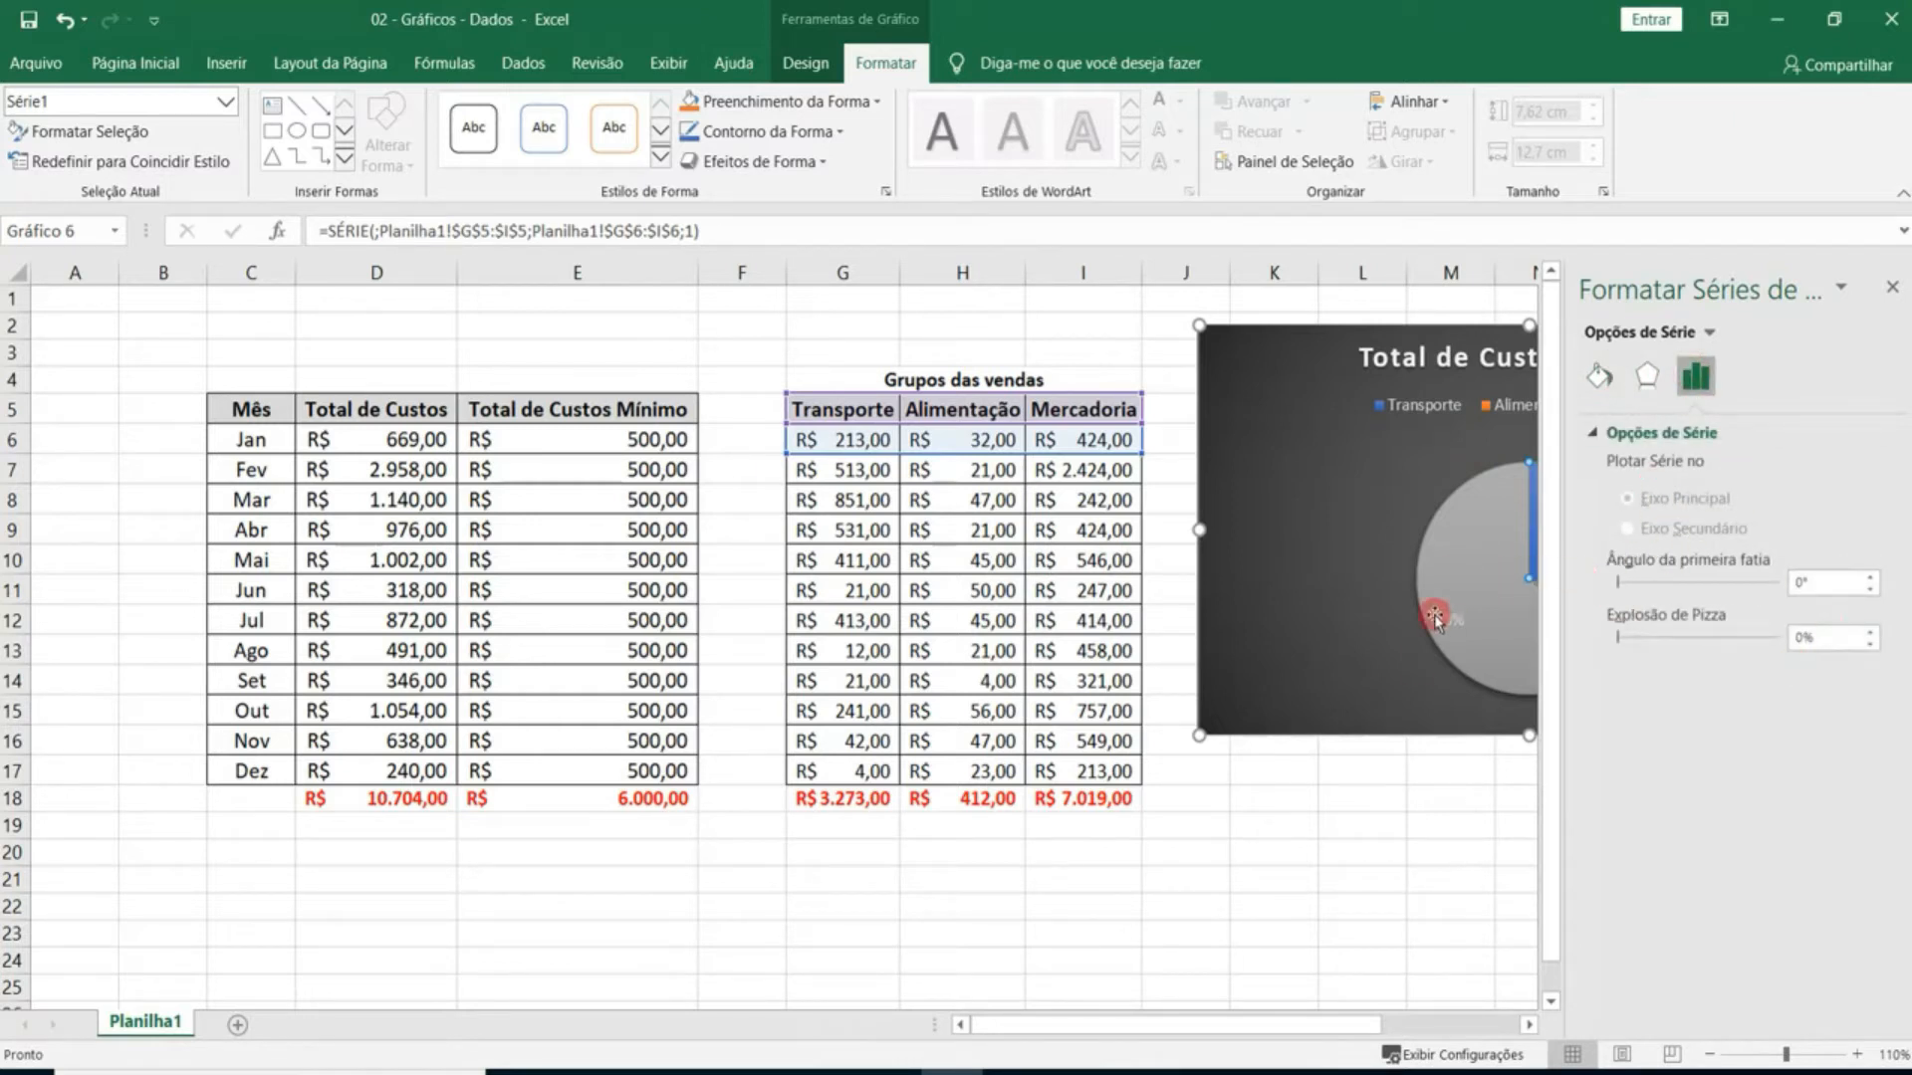
left_click(1647, 376)
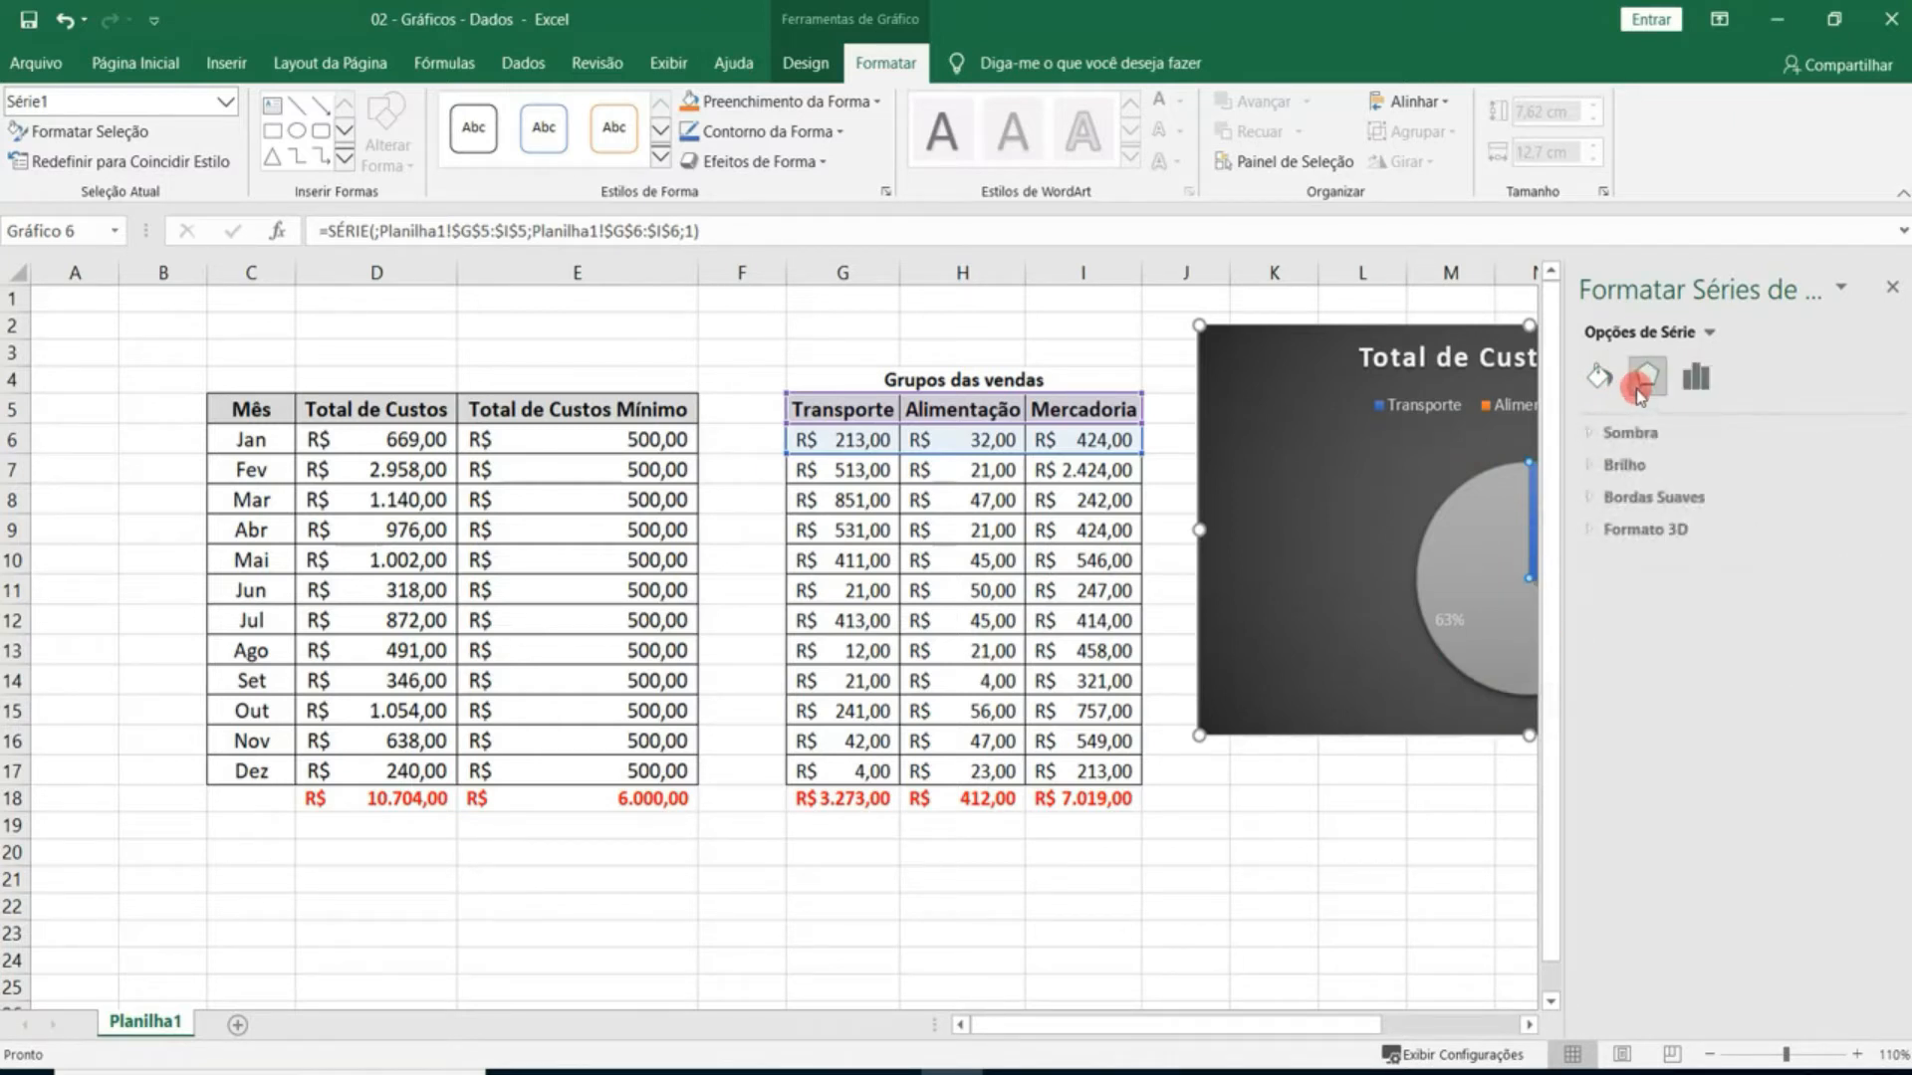
left_click(1598, 383)
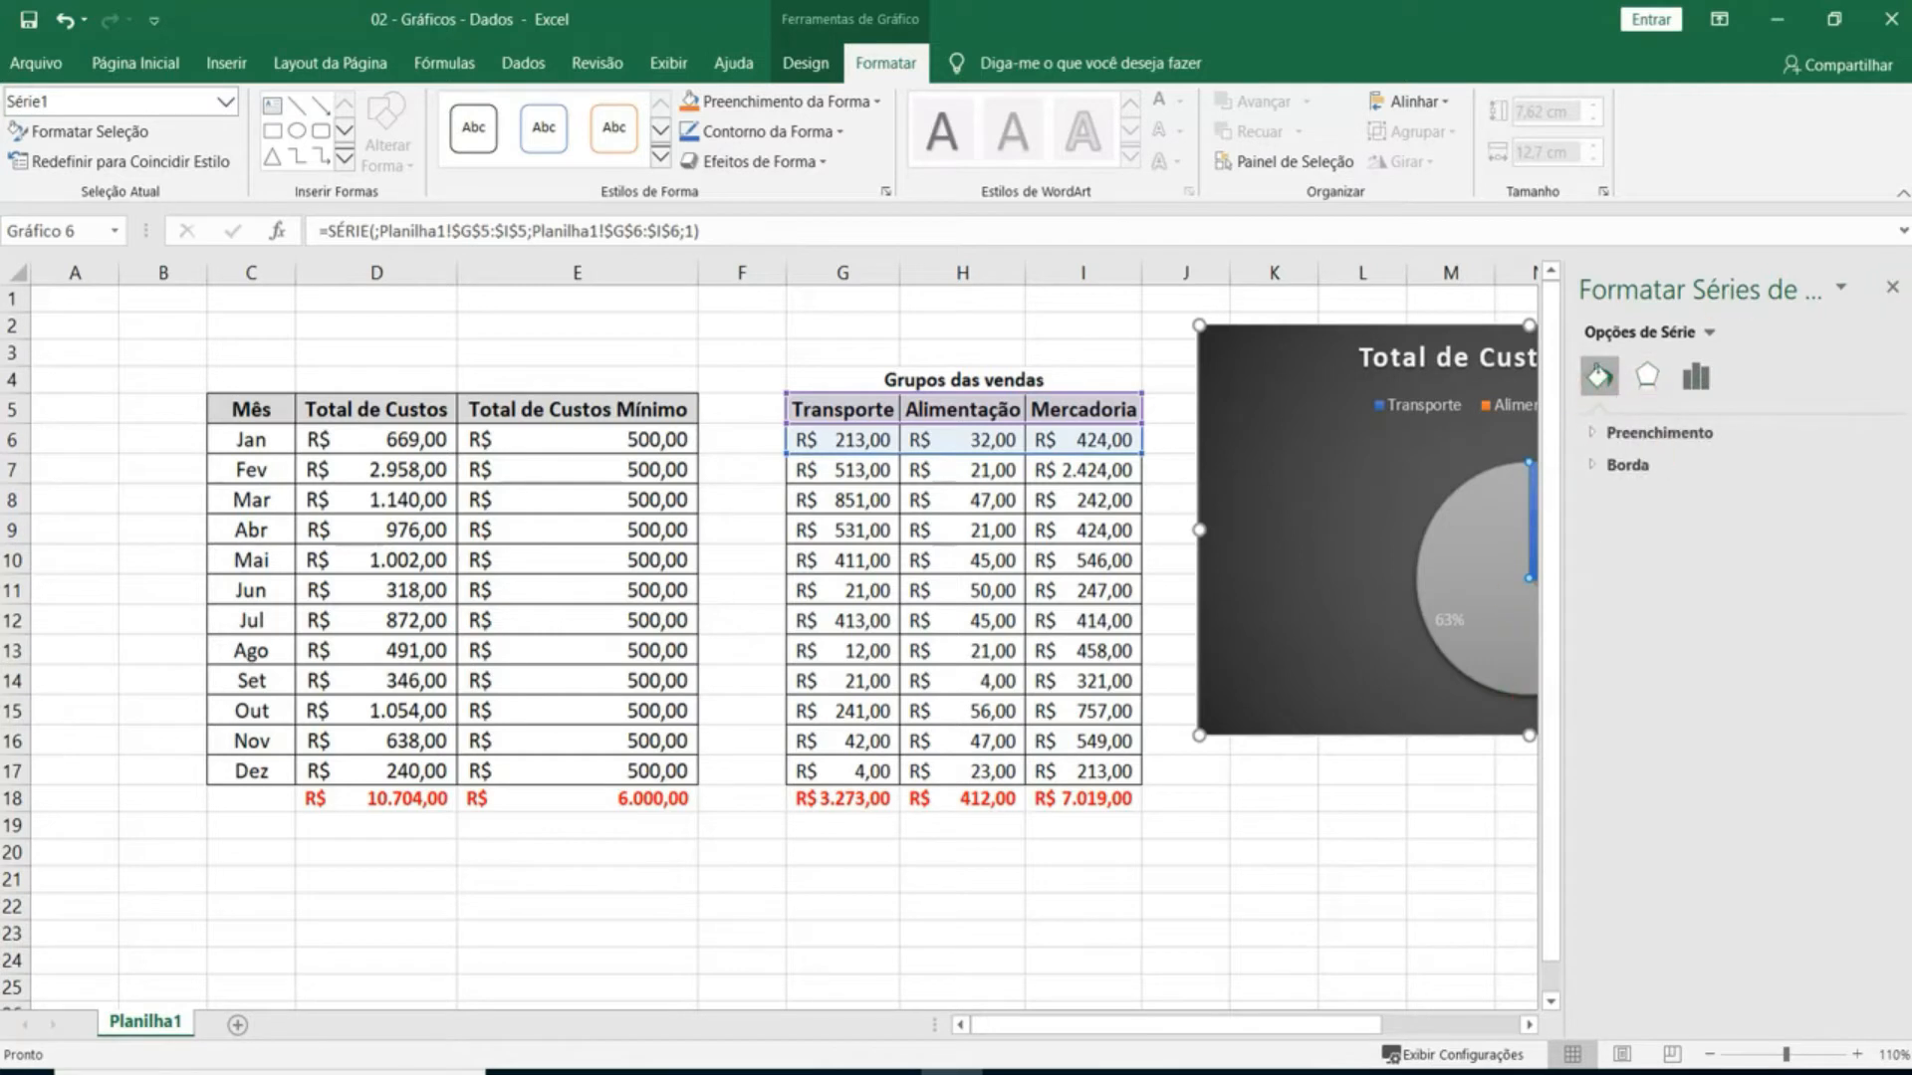
left_click(1894, 287)
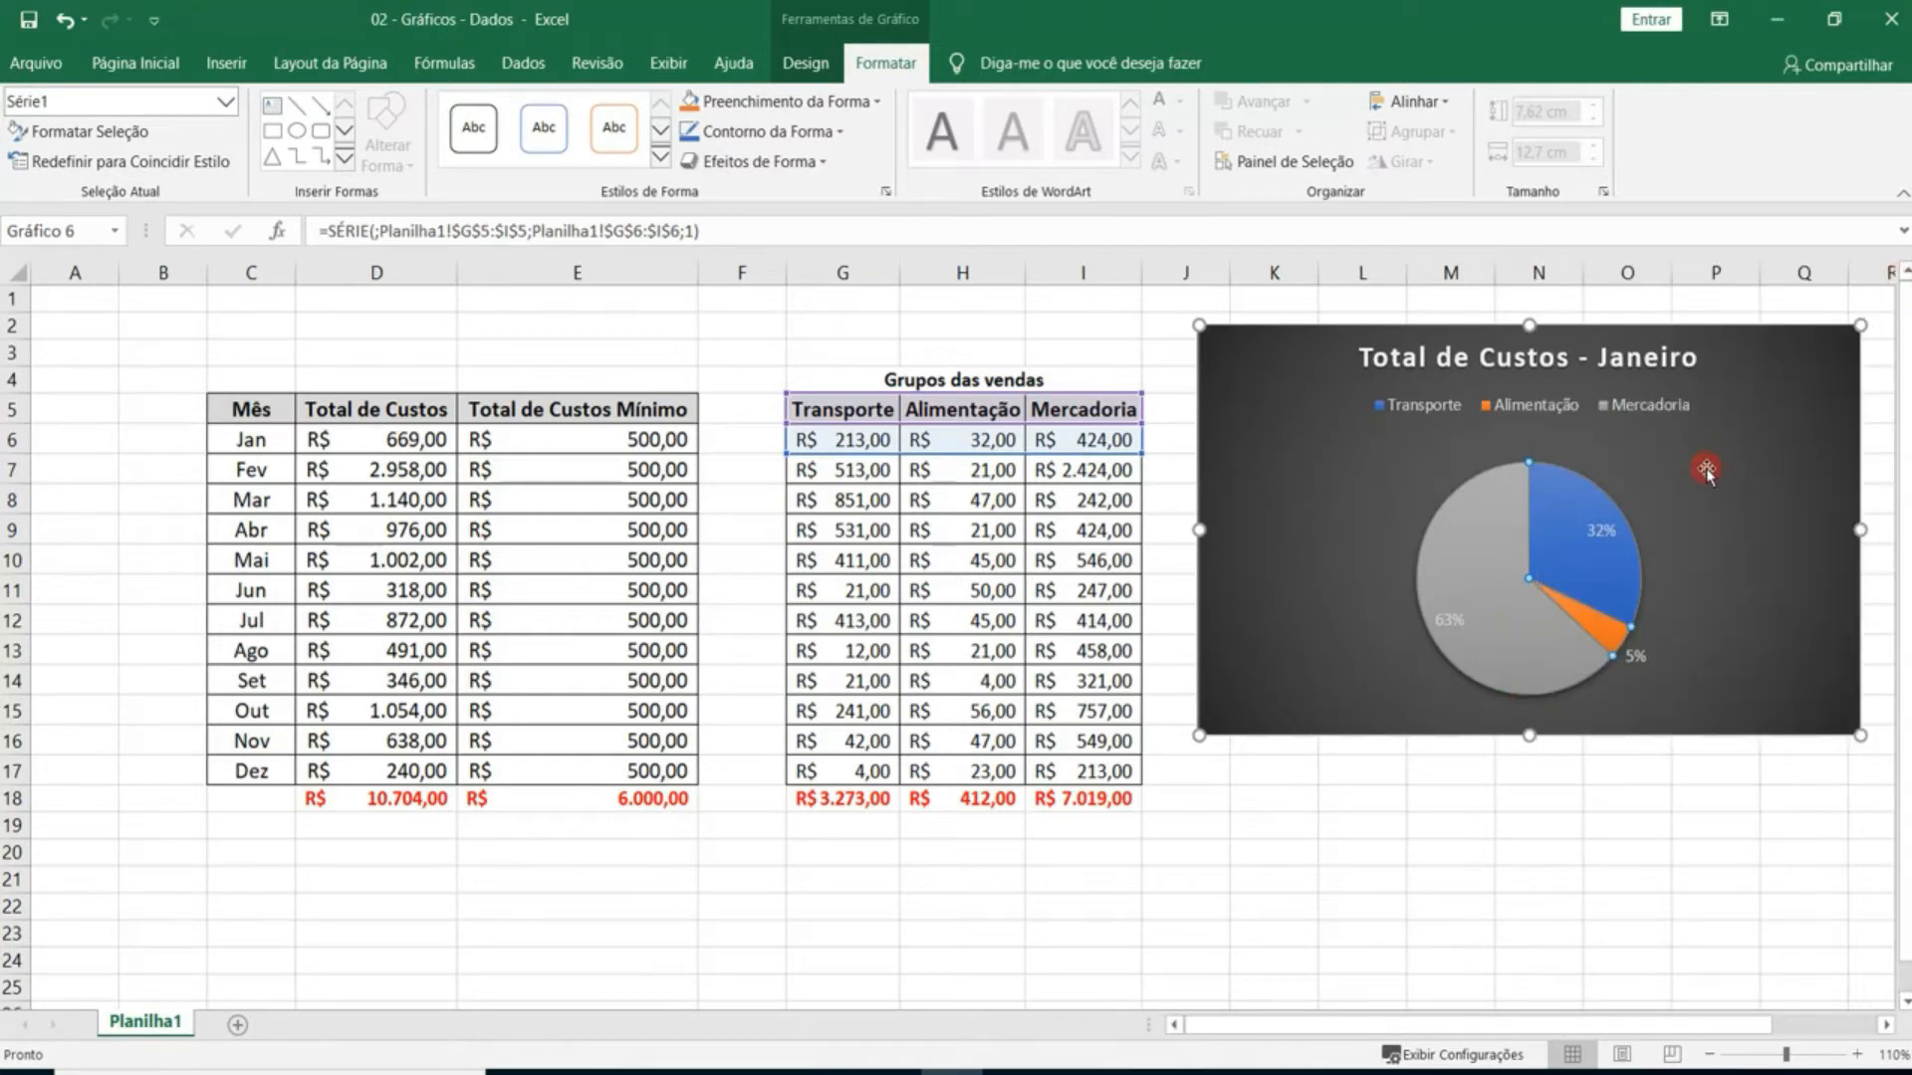
Make the pie chart's percentage labels bold and increase their font size.
left_click(225, 64)
left_click(159, 70)
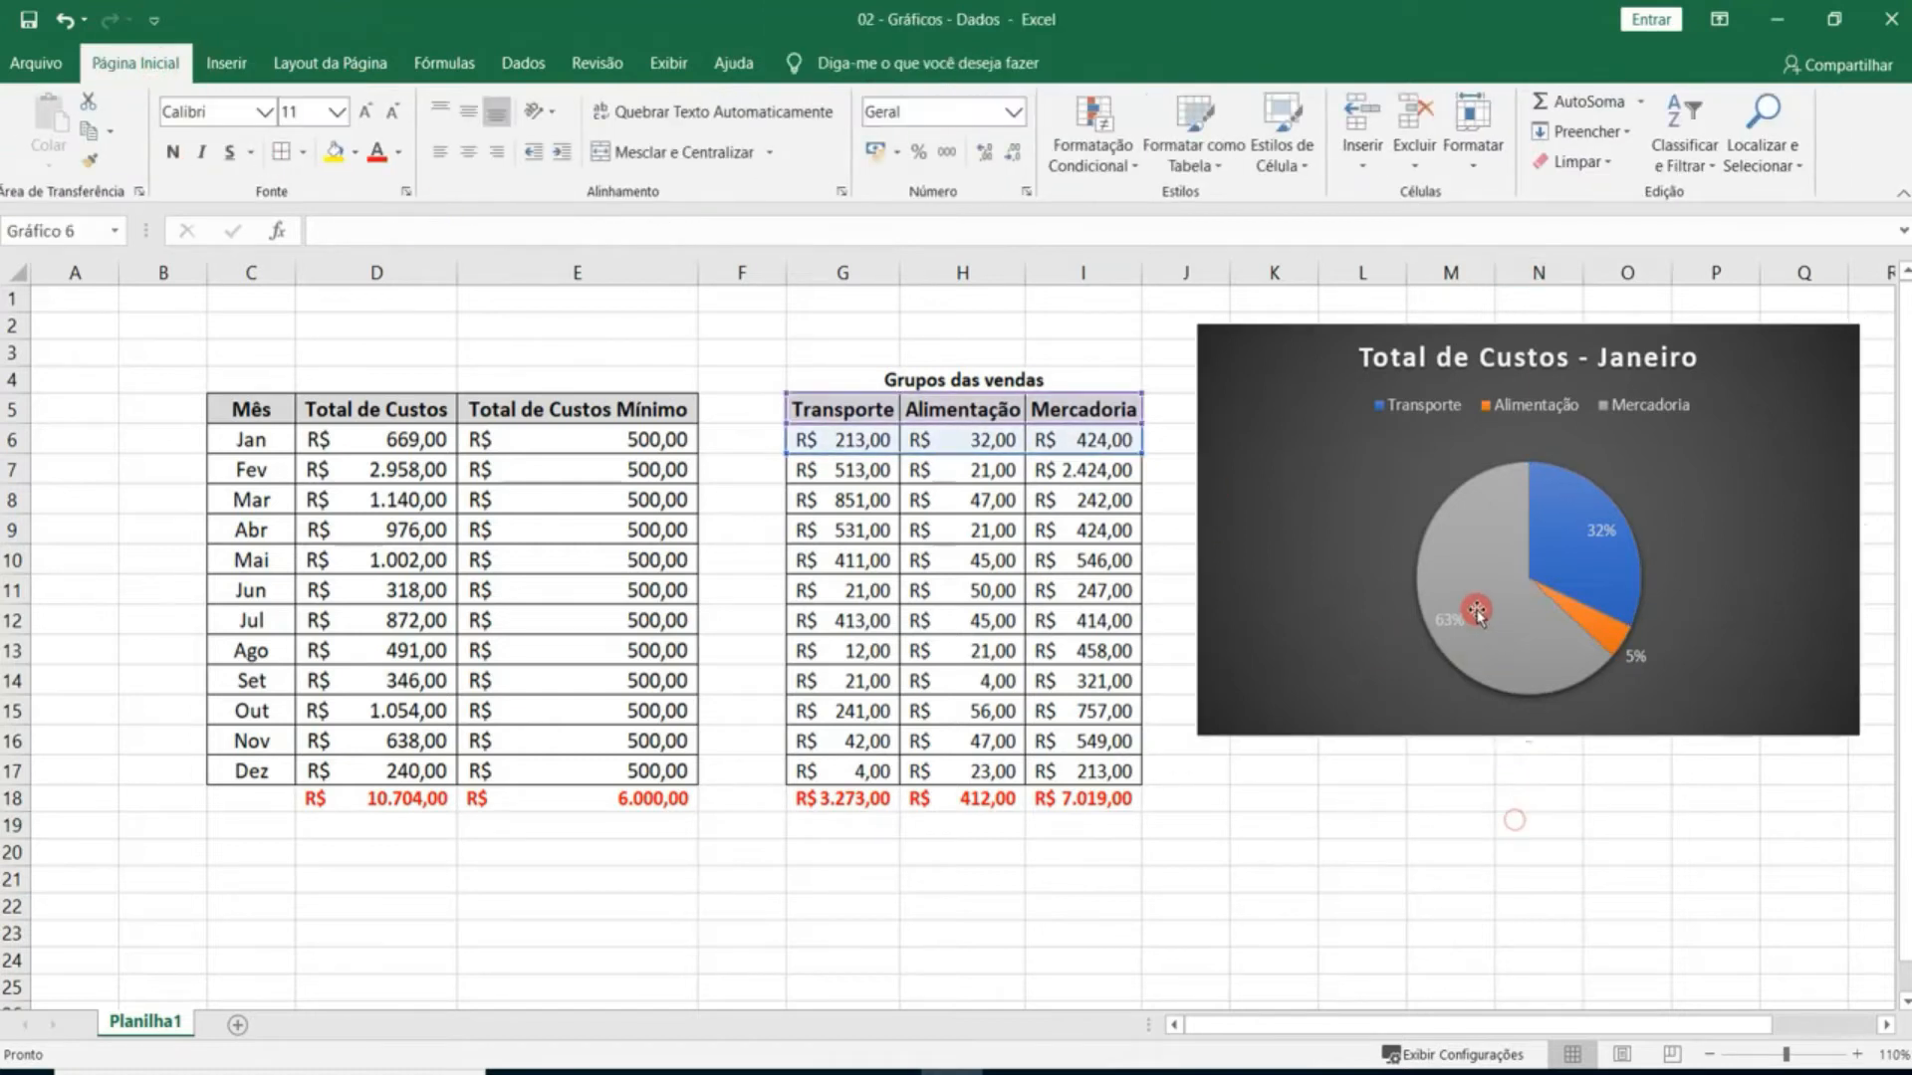
left_click(1443, 621)
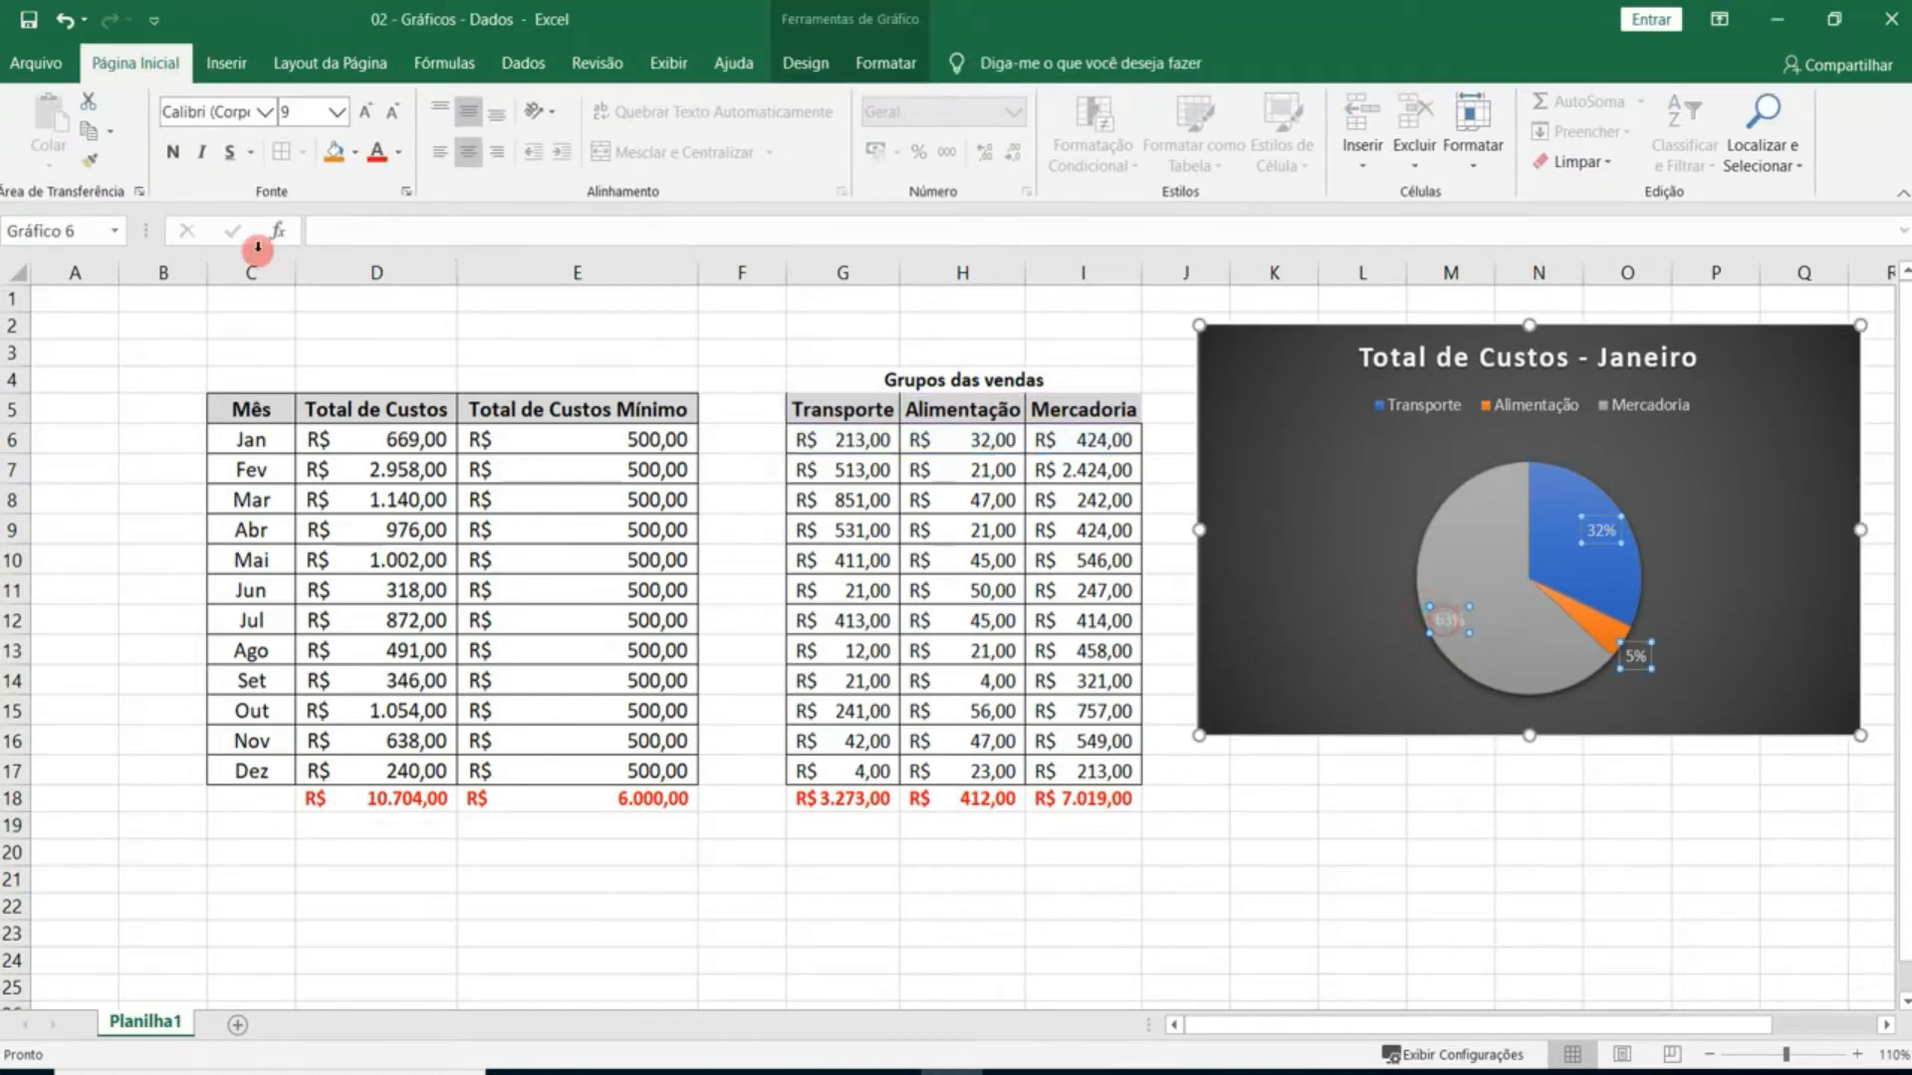
left_click(1475, 668)
left_click(1605, 530)
left_click(184, 160)
left_click(361, 108)
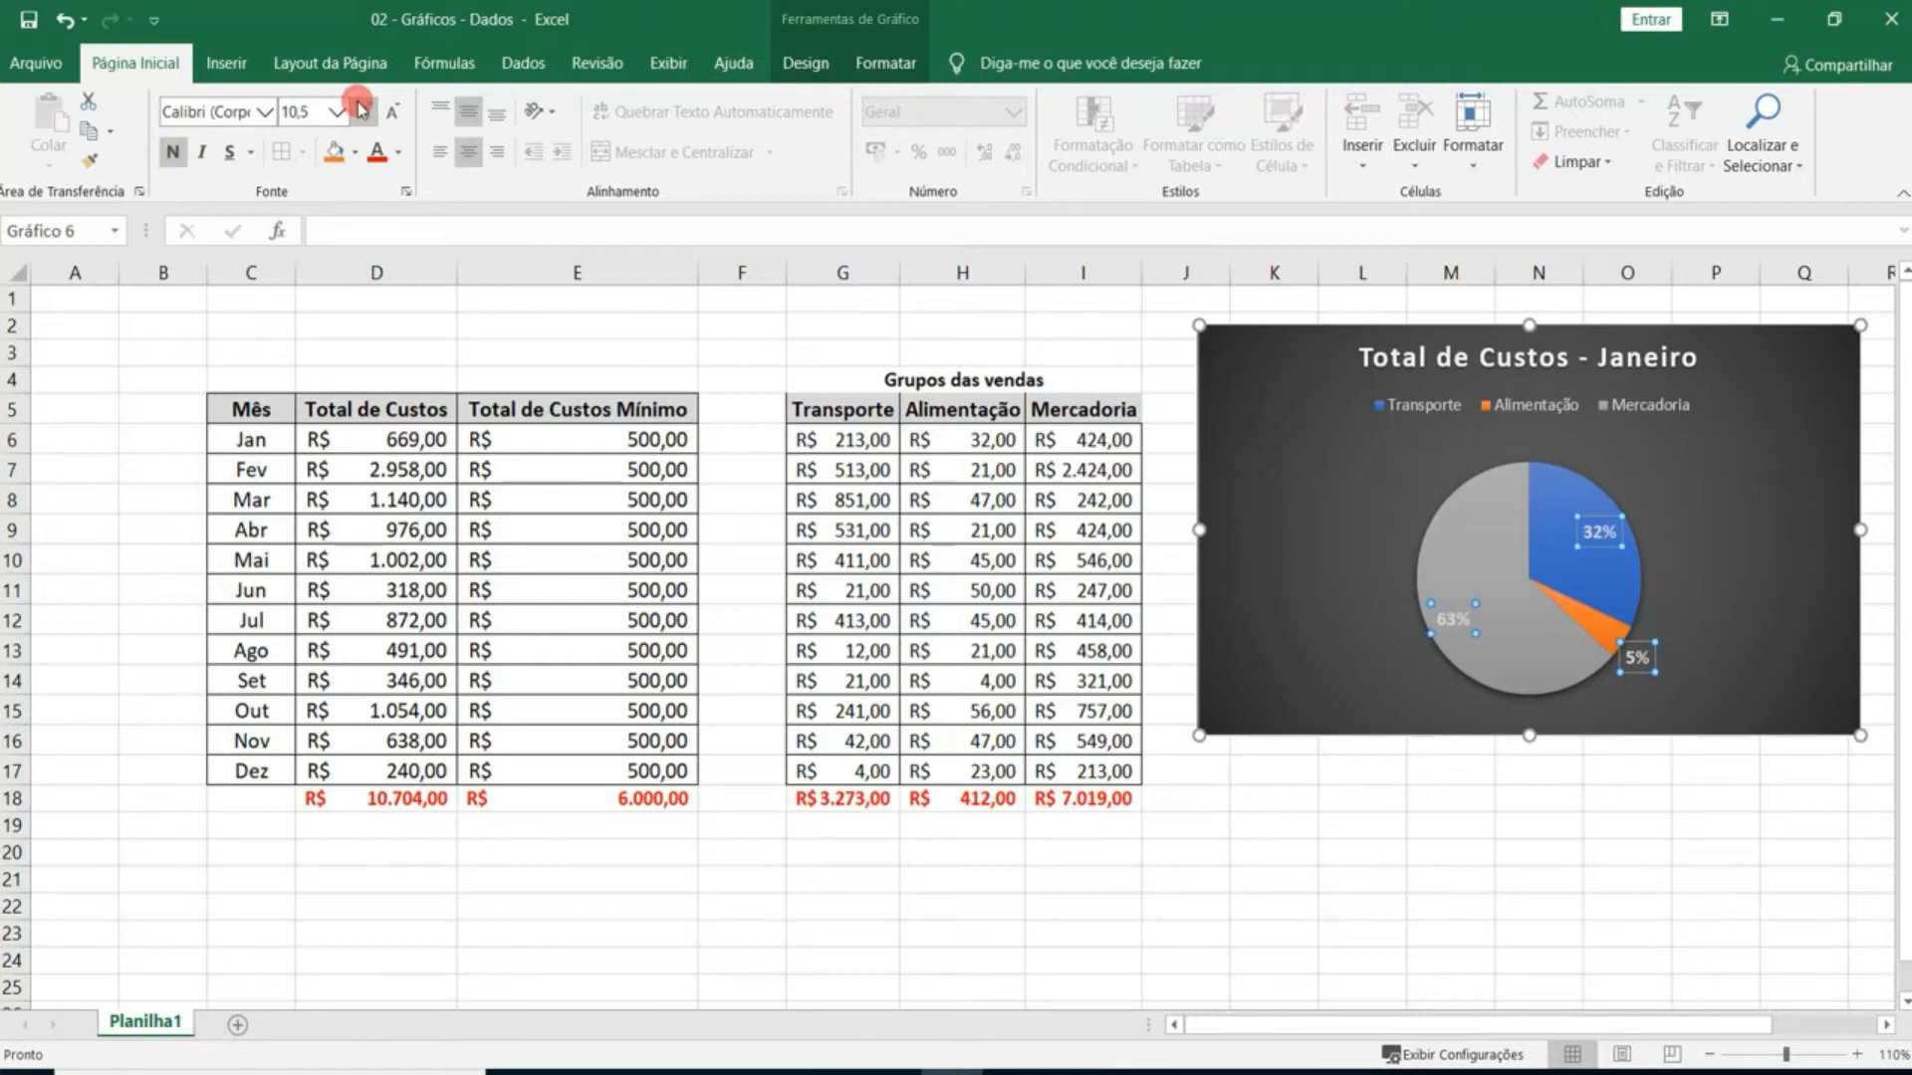
Try showing the values instead of the percentages in the pie chart's data labels.
left_click(870, 64)
left_click(886, 191)
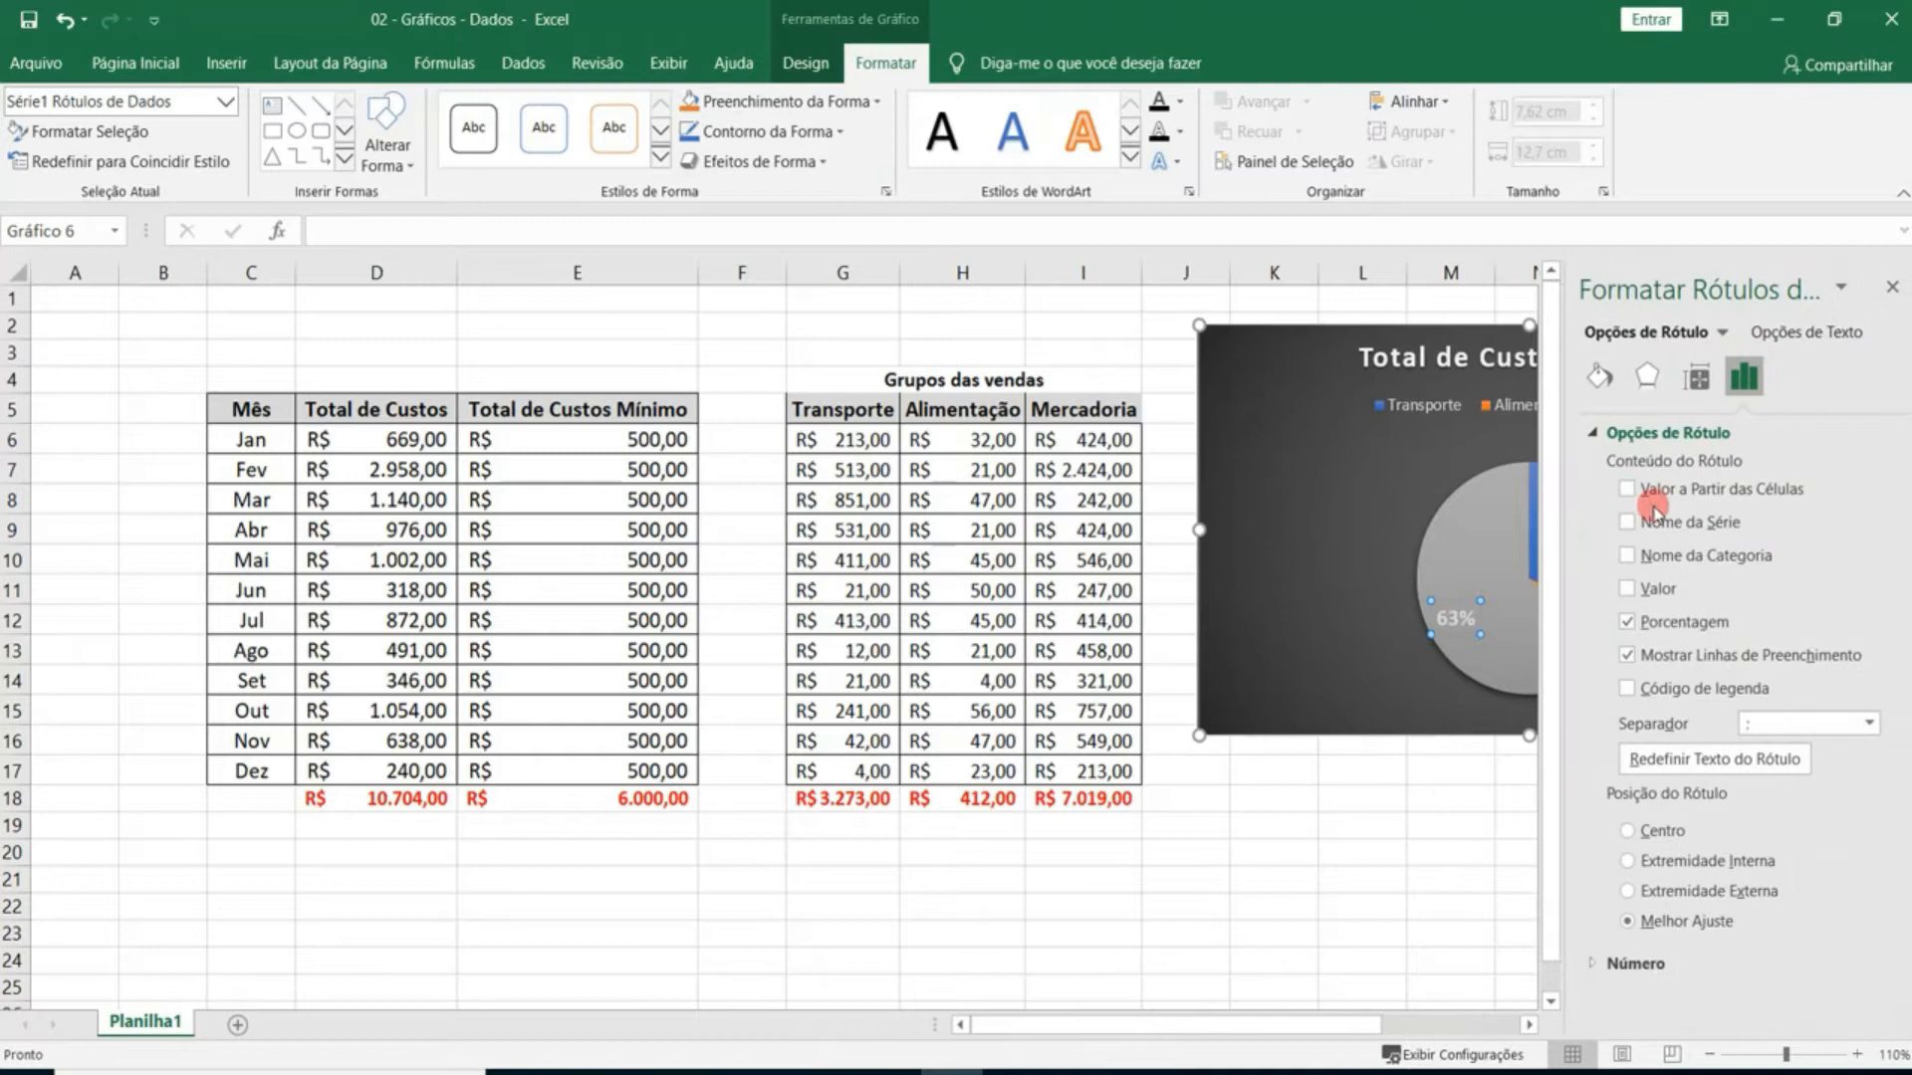
left_click(1889, 291)
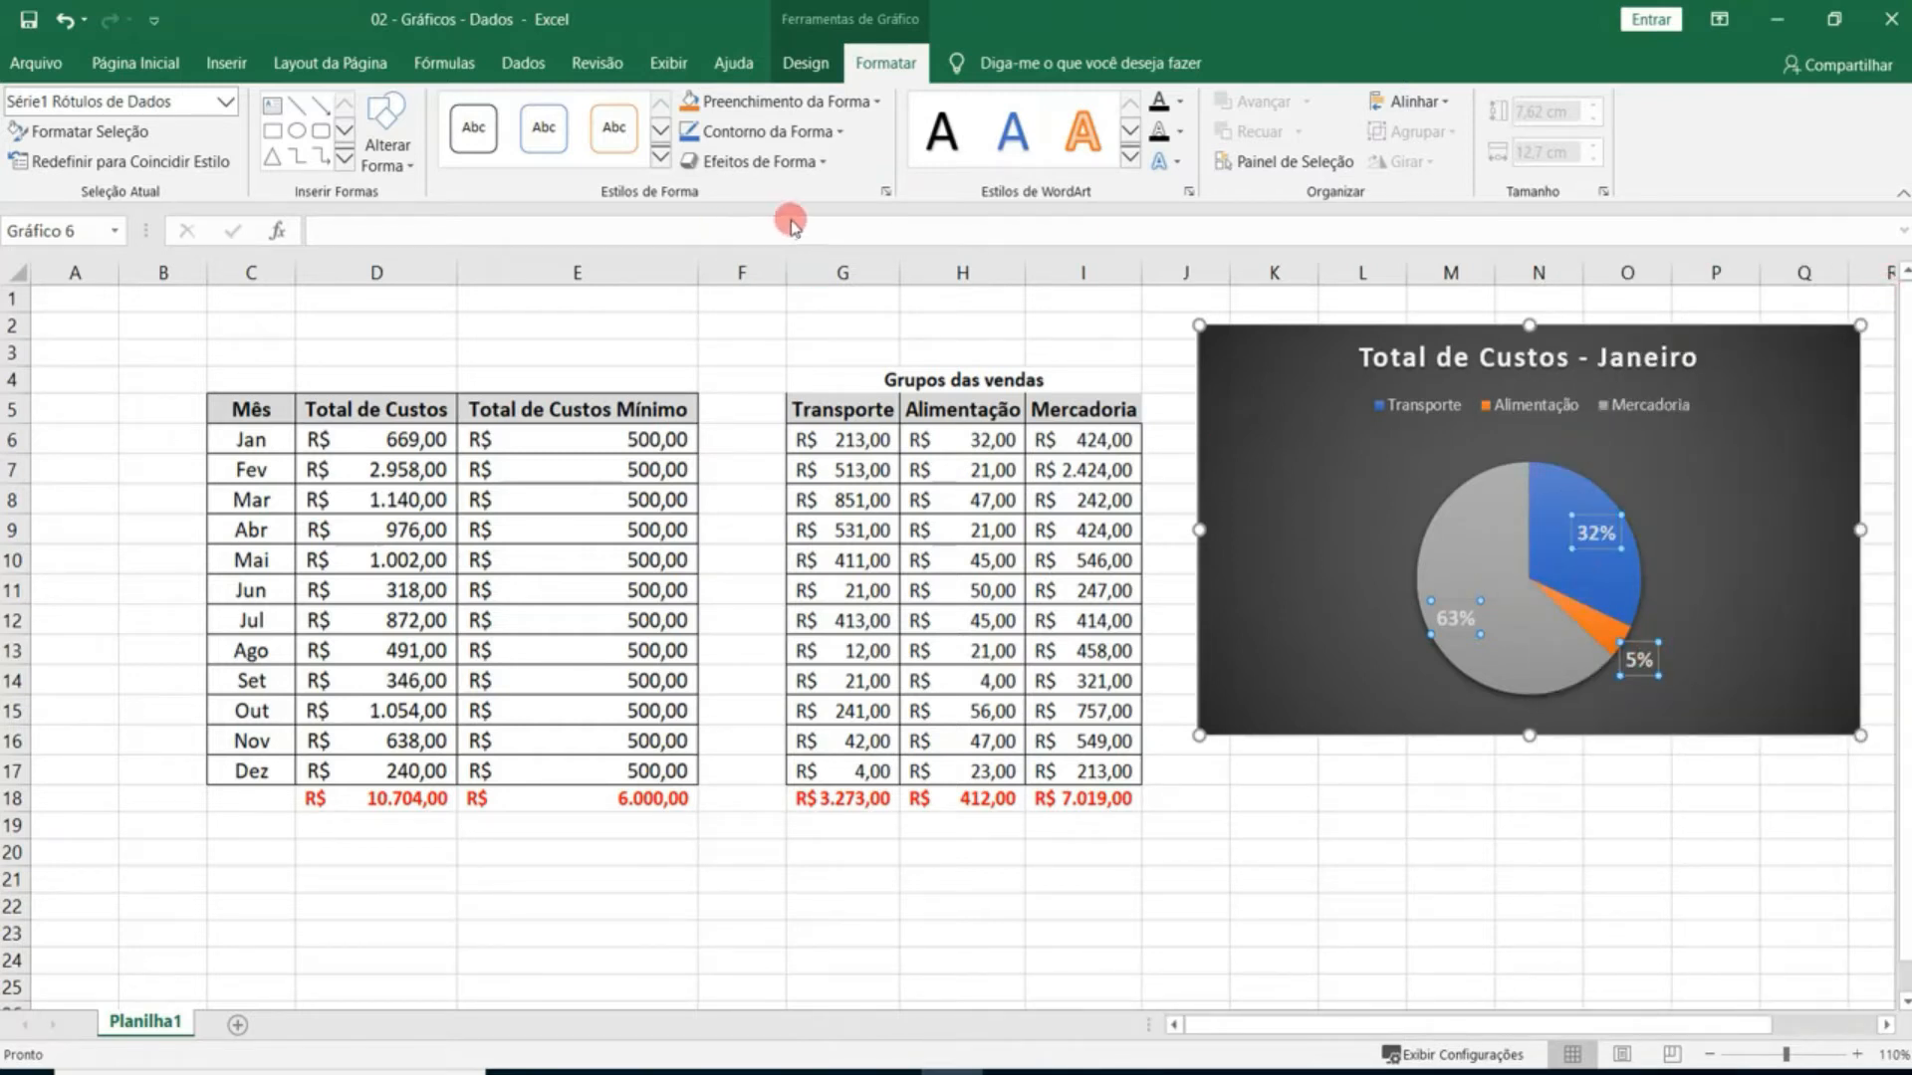
left_click(883, 192)
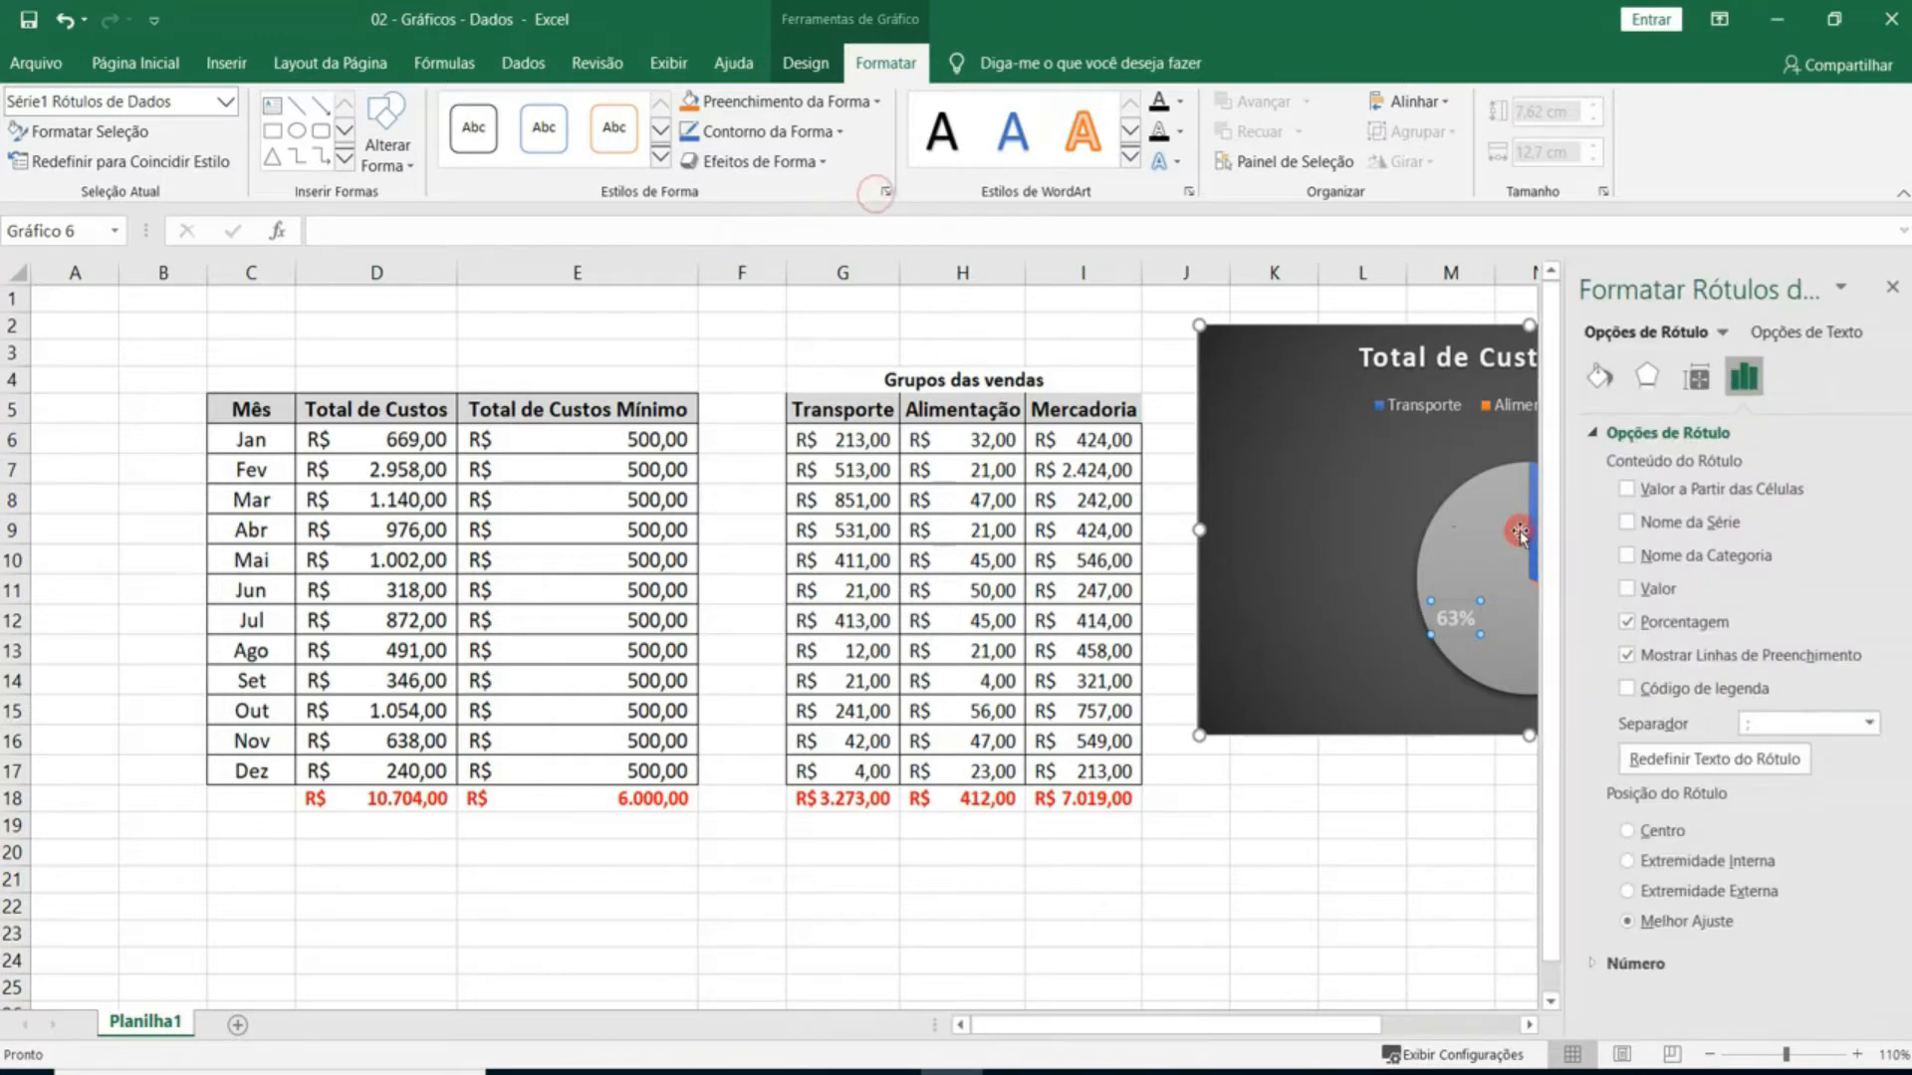
left_click_drag(1217, 1024, 1348, 1020)
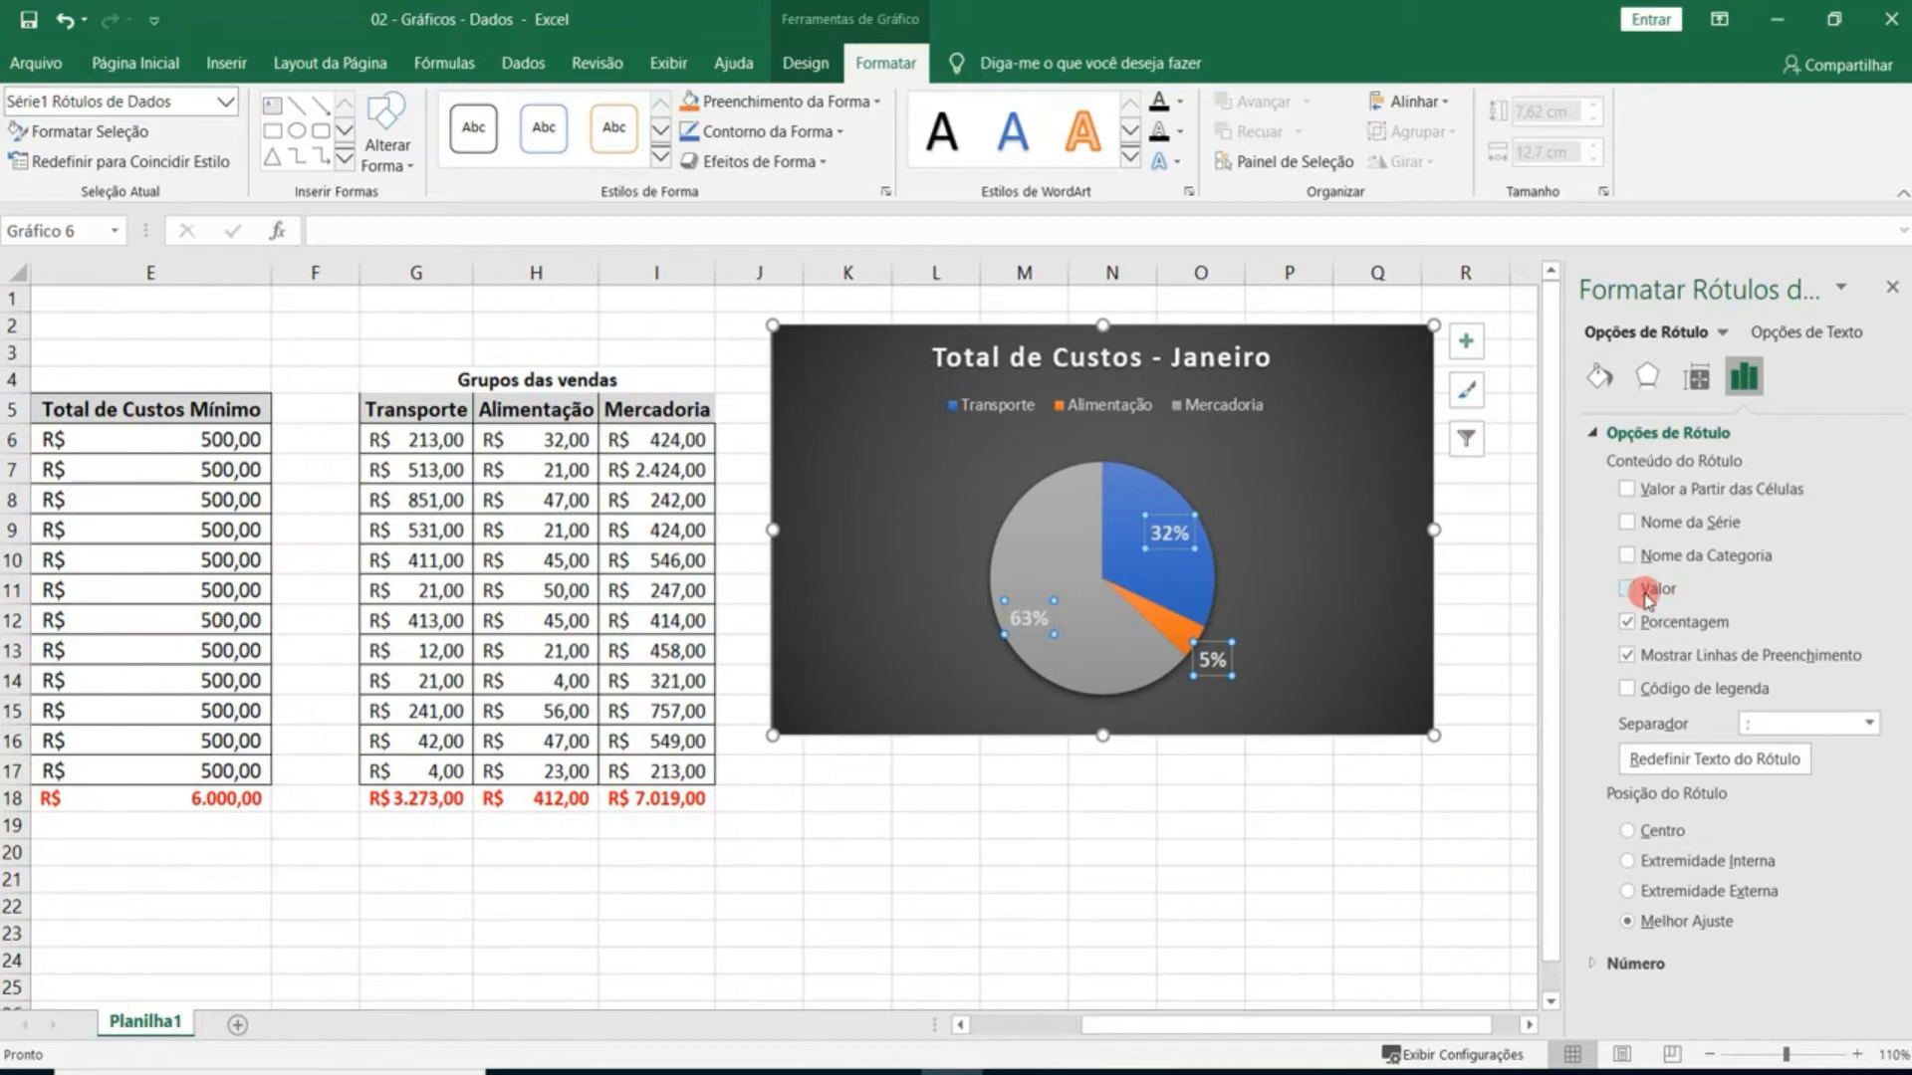
left_click(1627, 625)
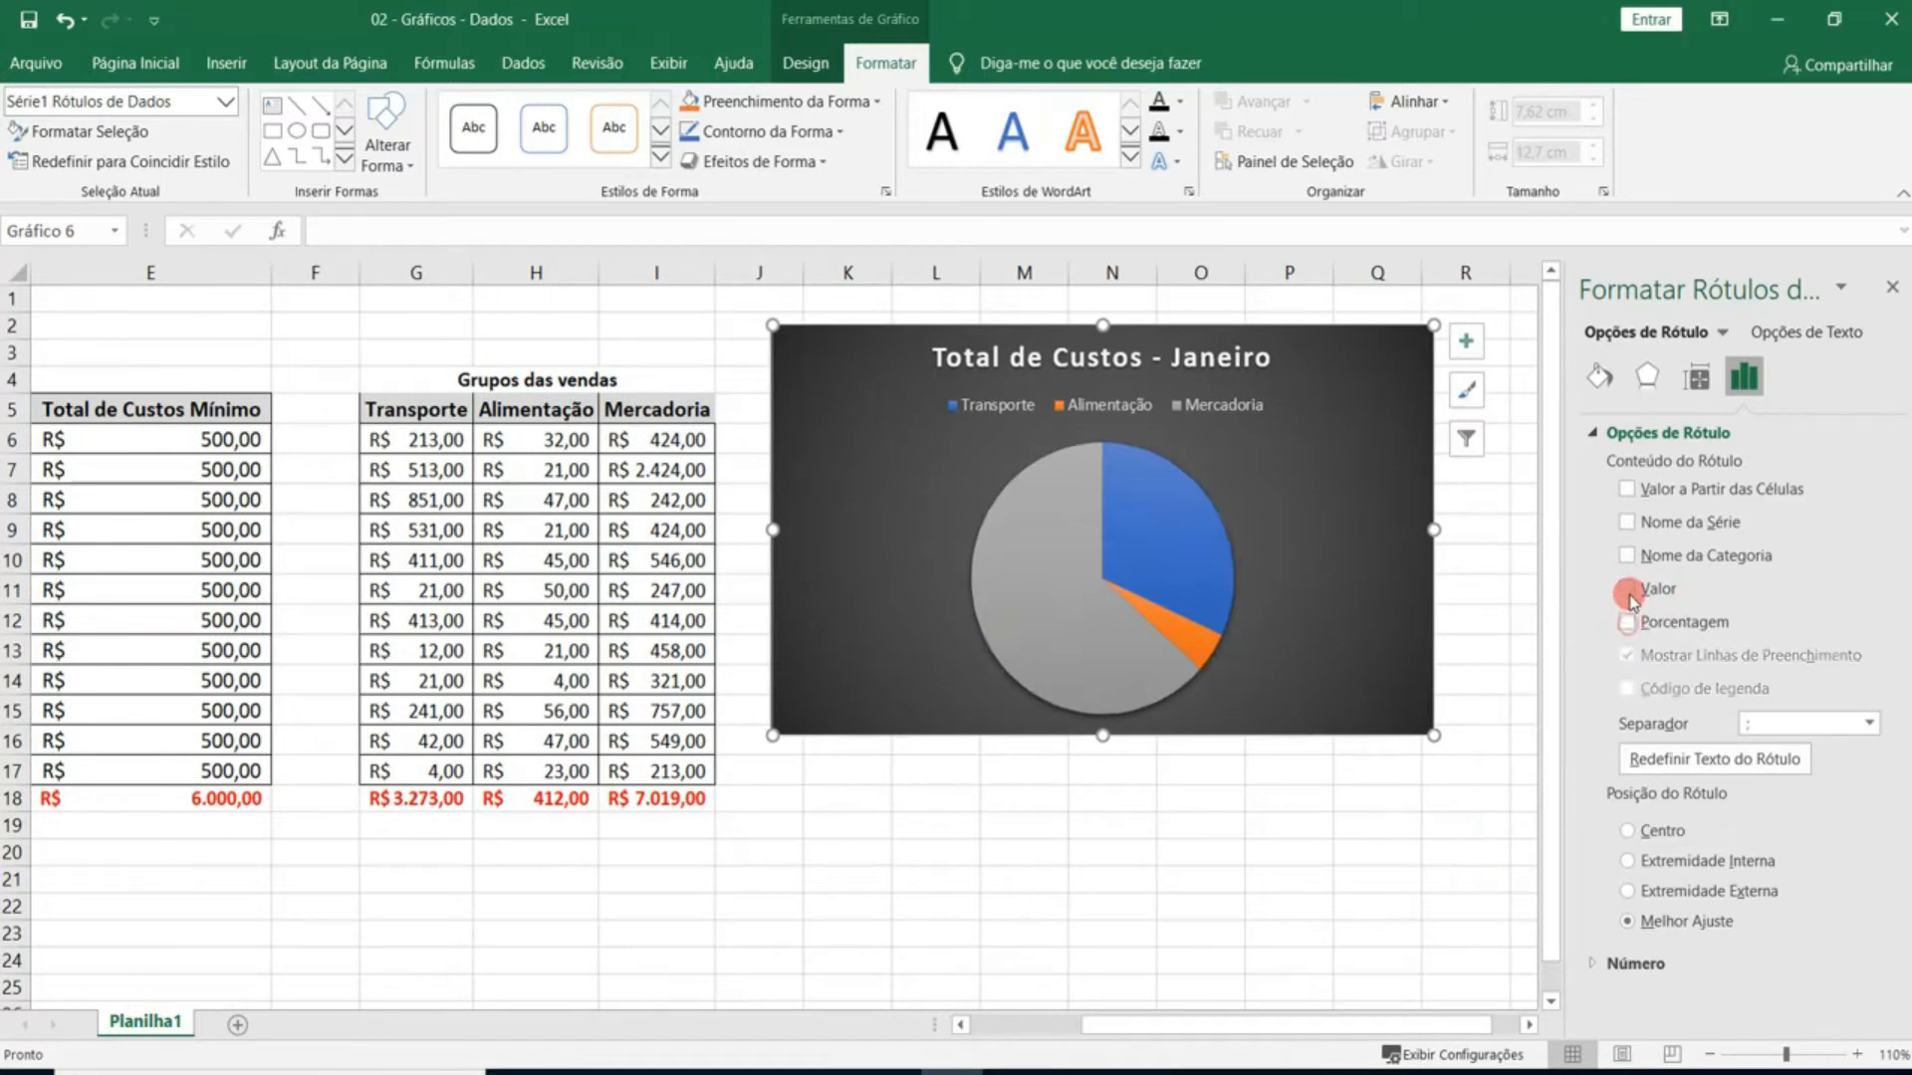
left_click(1627, 589)
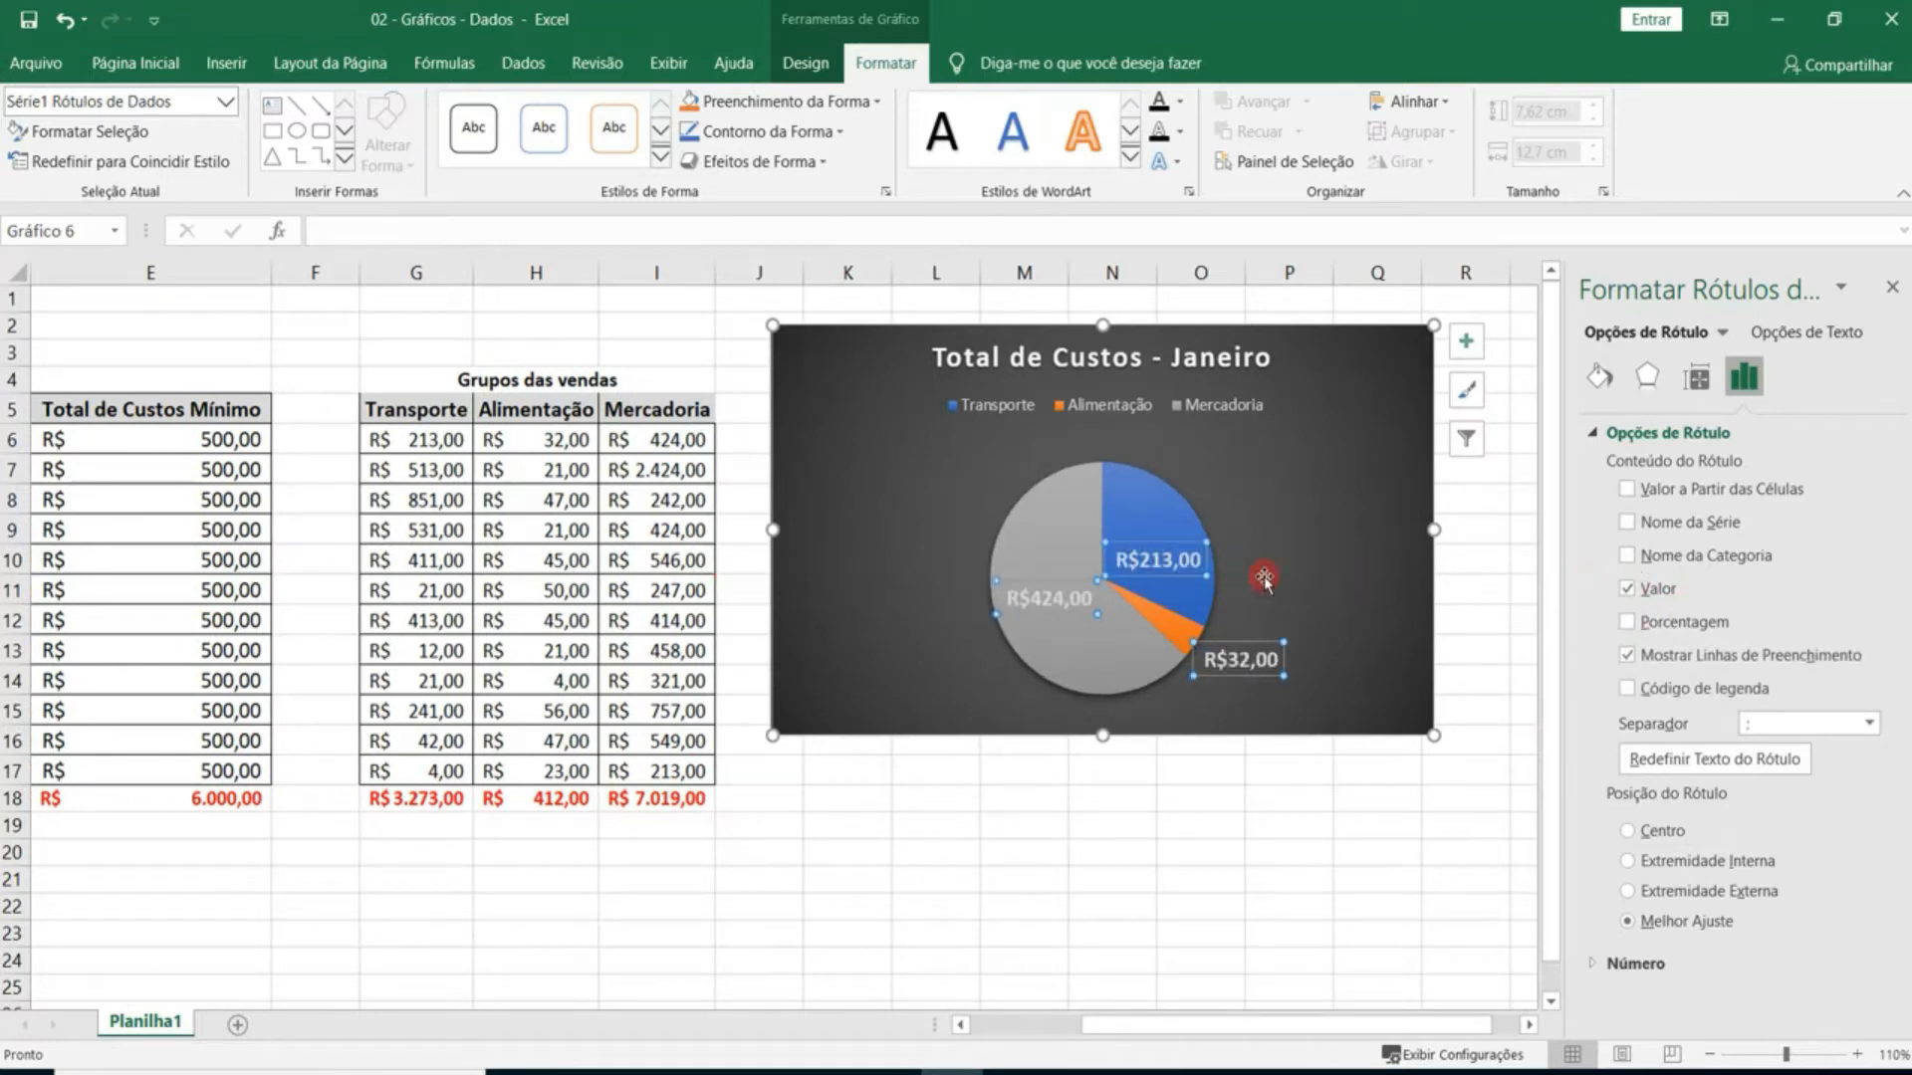
left_click(1627, 588)
Try taking the data labels from a cell range, cancel it, and try adding the series name to them.
left_click(1627, 490)
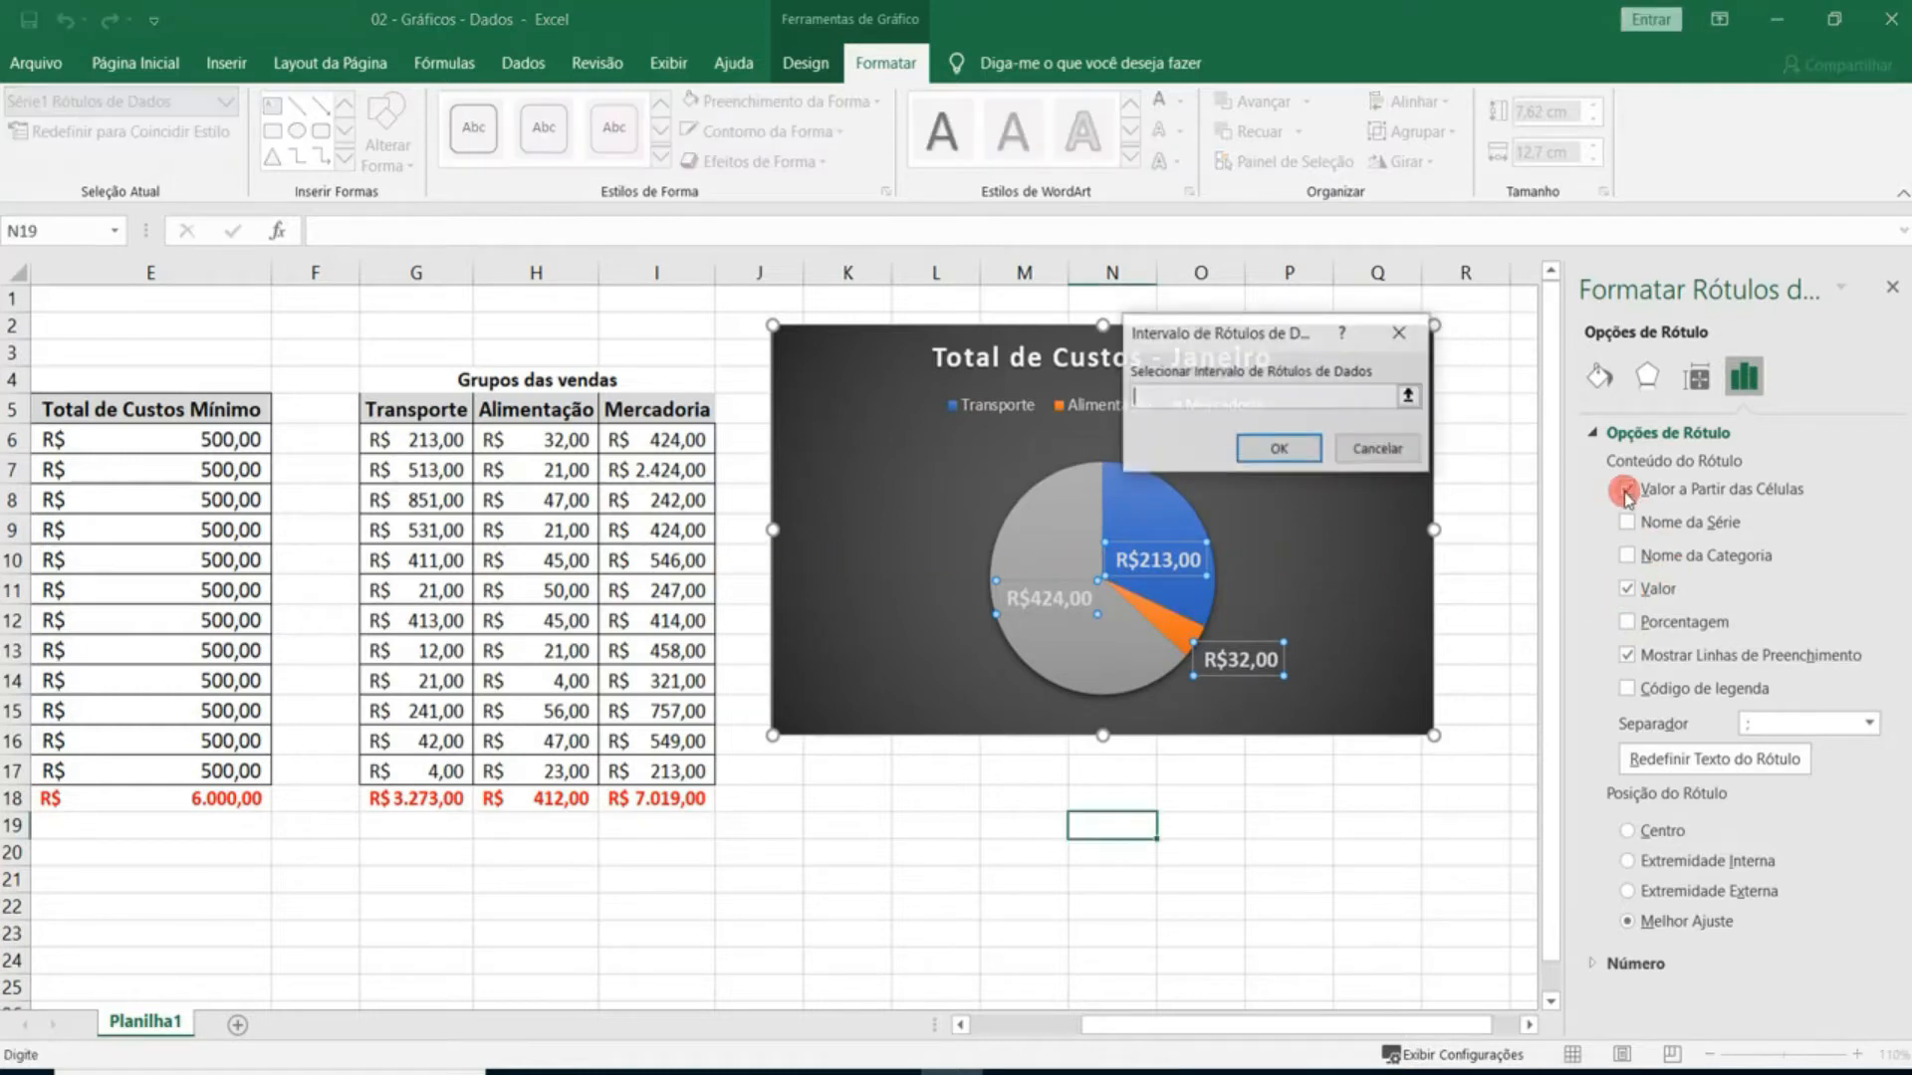
left_click(1394, 444)
left_click(1627, 522)
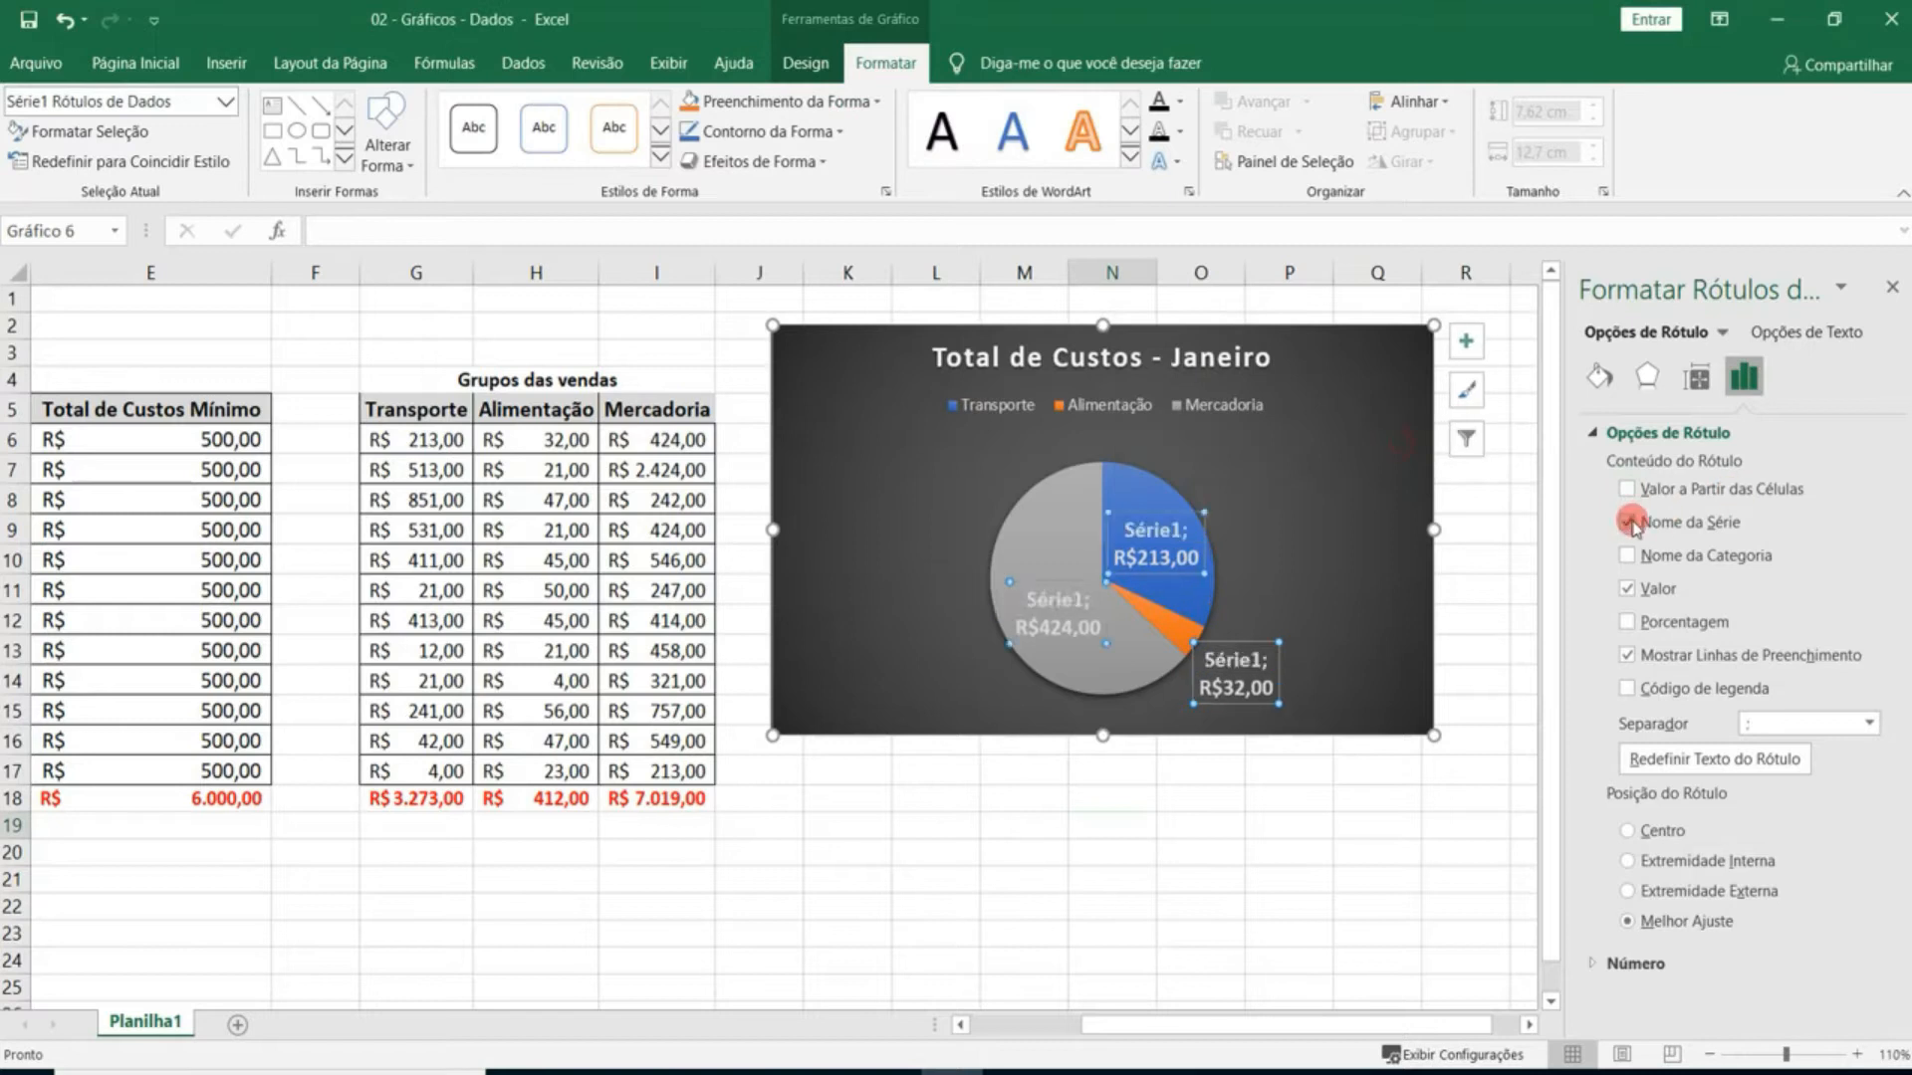
left_click(1627, 522)
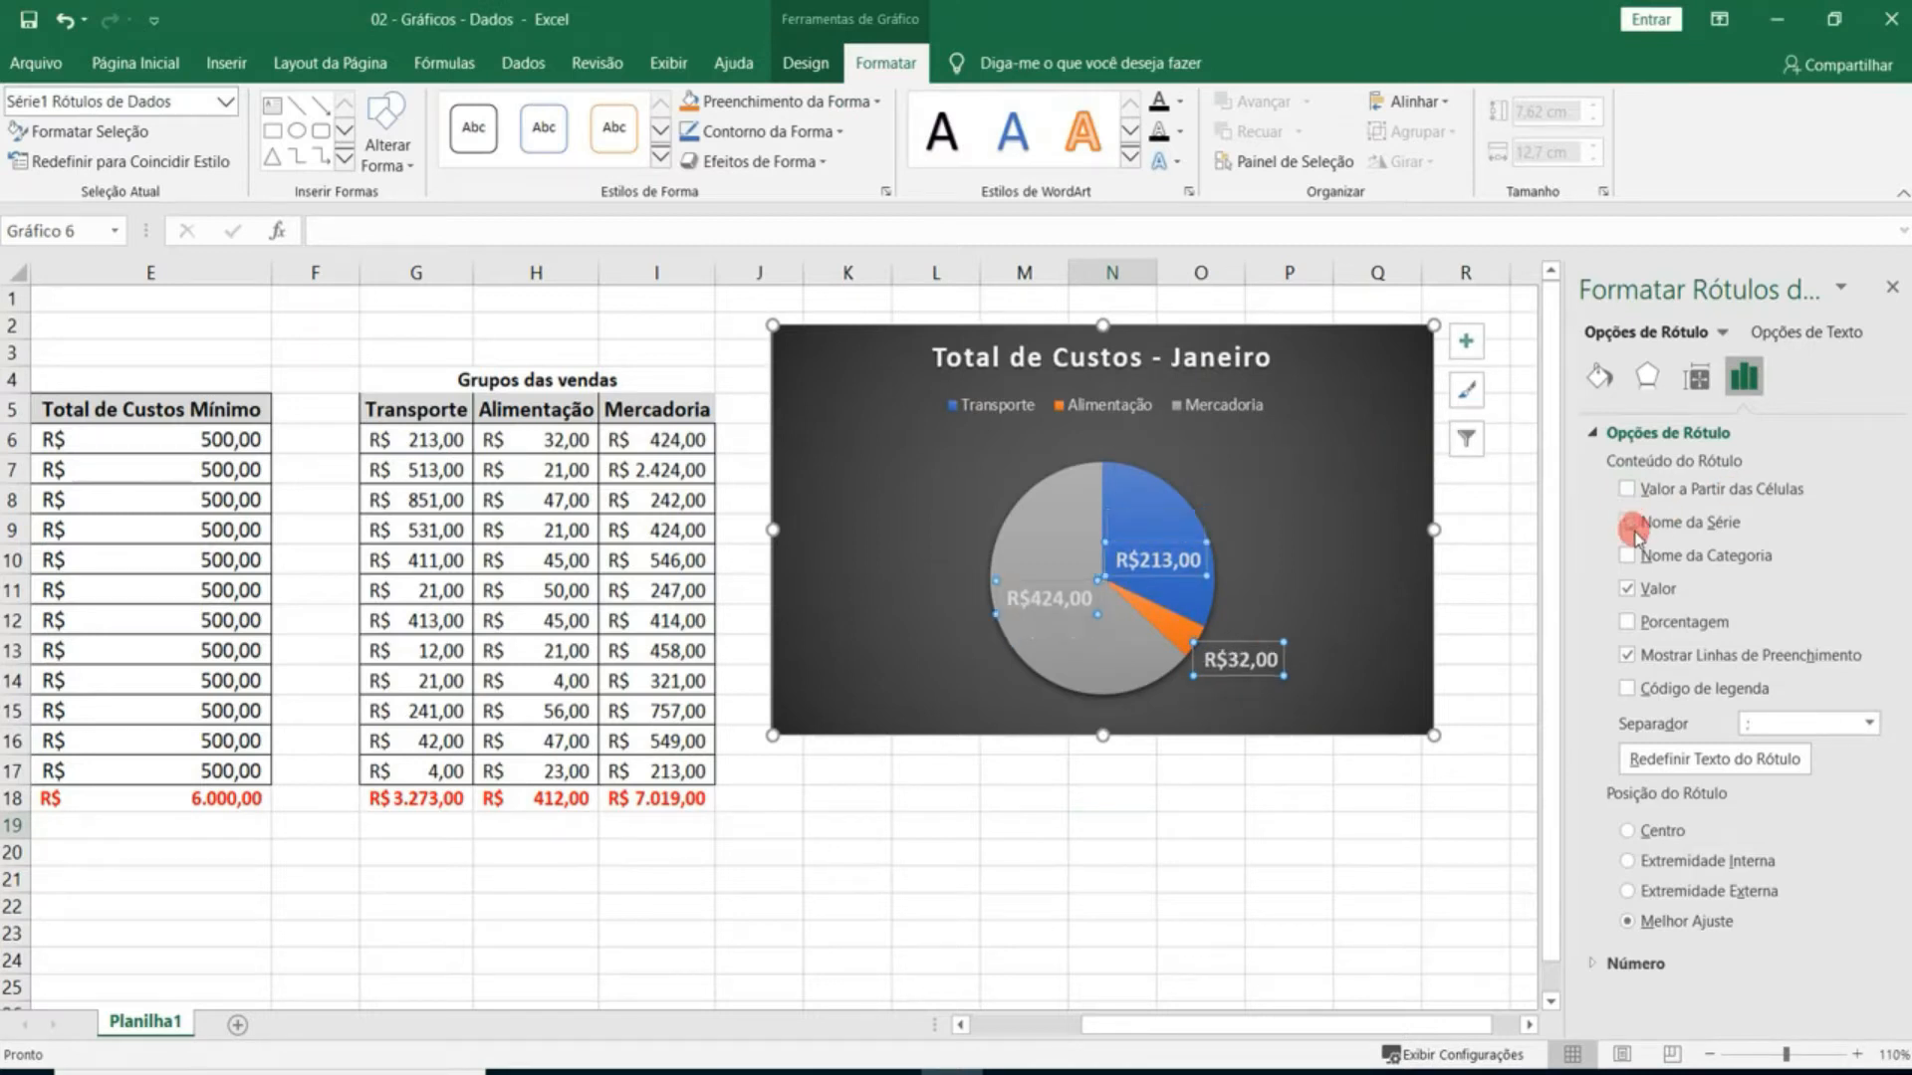
Try category names in the data labels with values and with percentages, and return the labels to percentages only.
left_click(1629, 554)
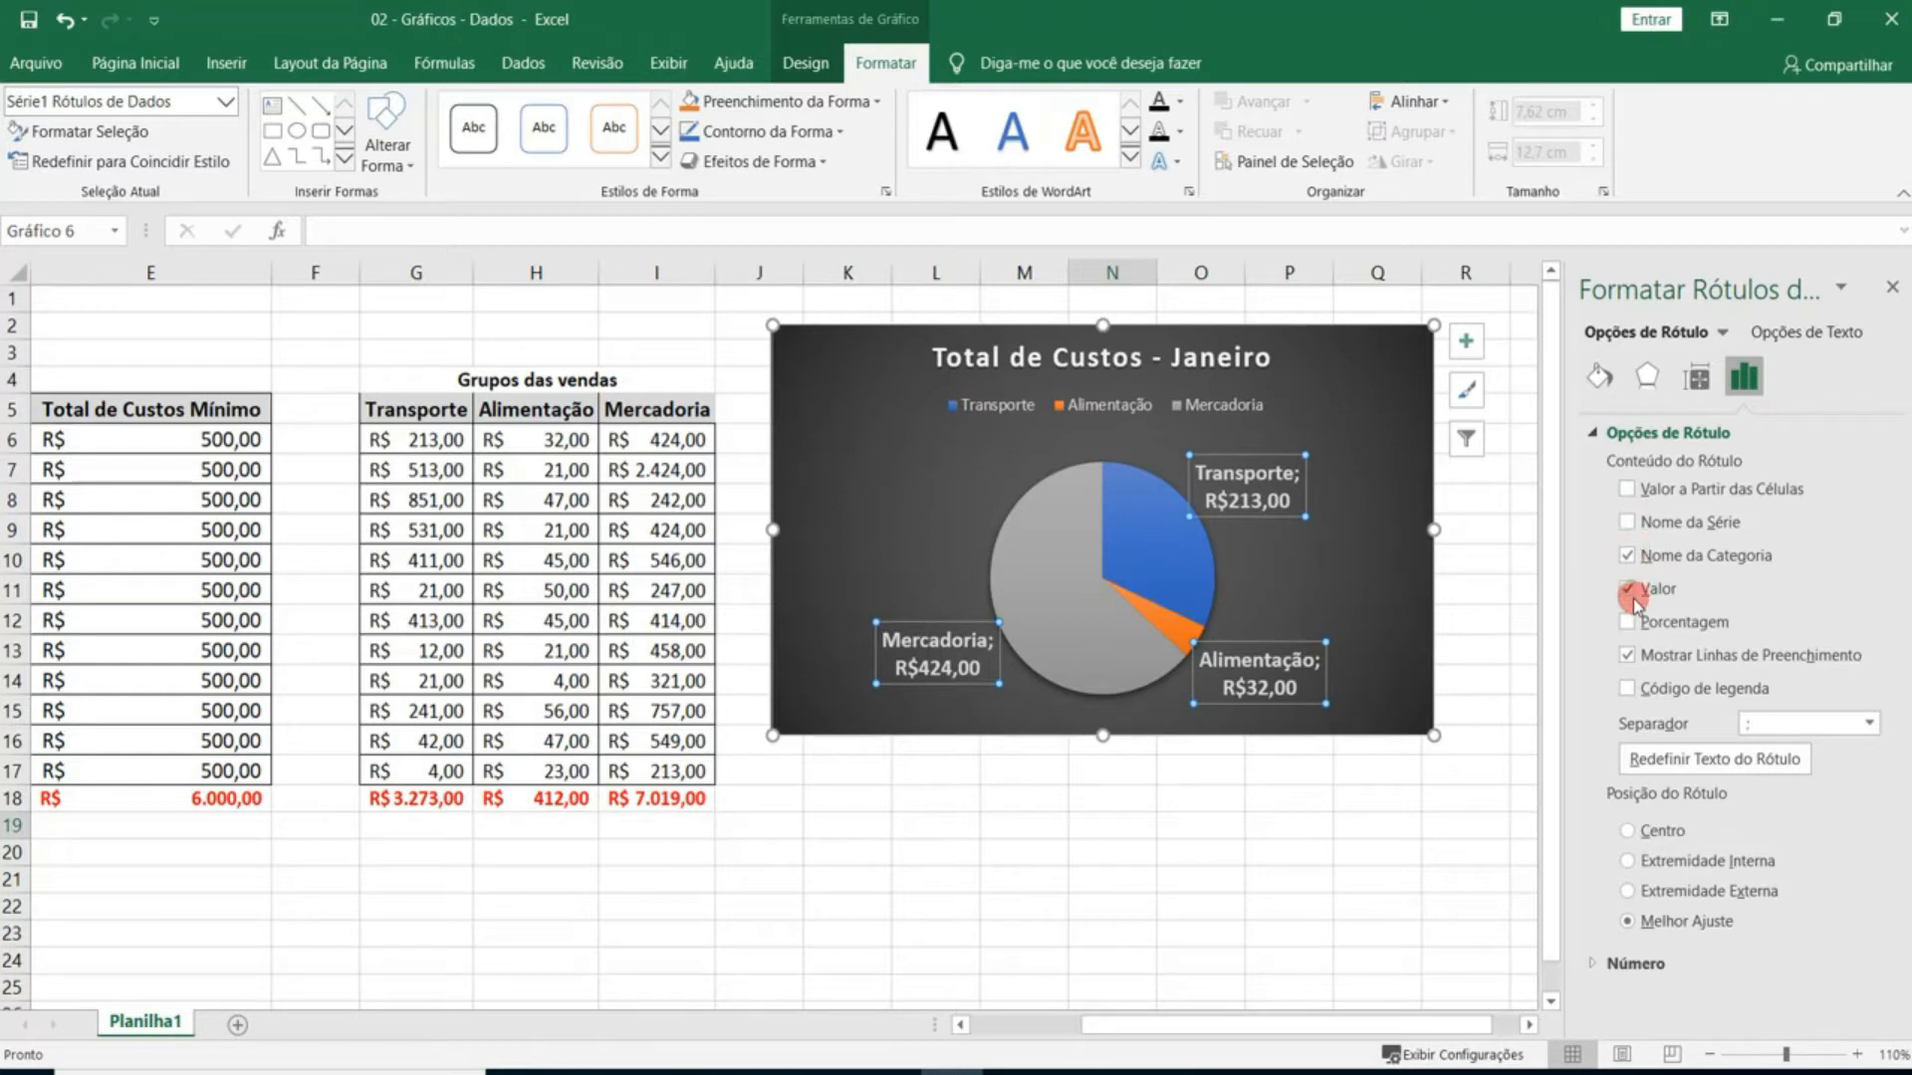
left_click(1627, 588)
left_click(1627, 623)
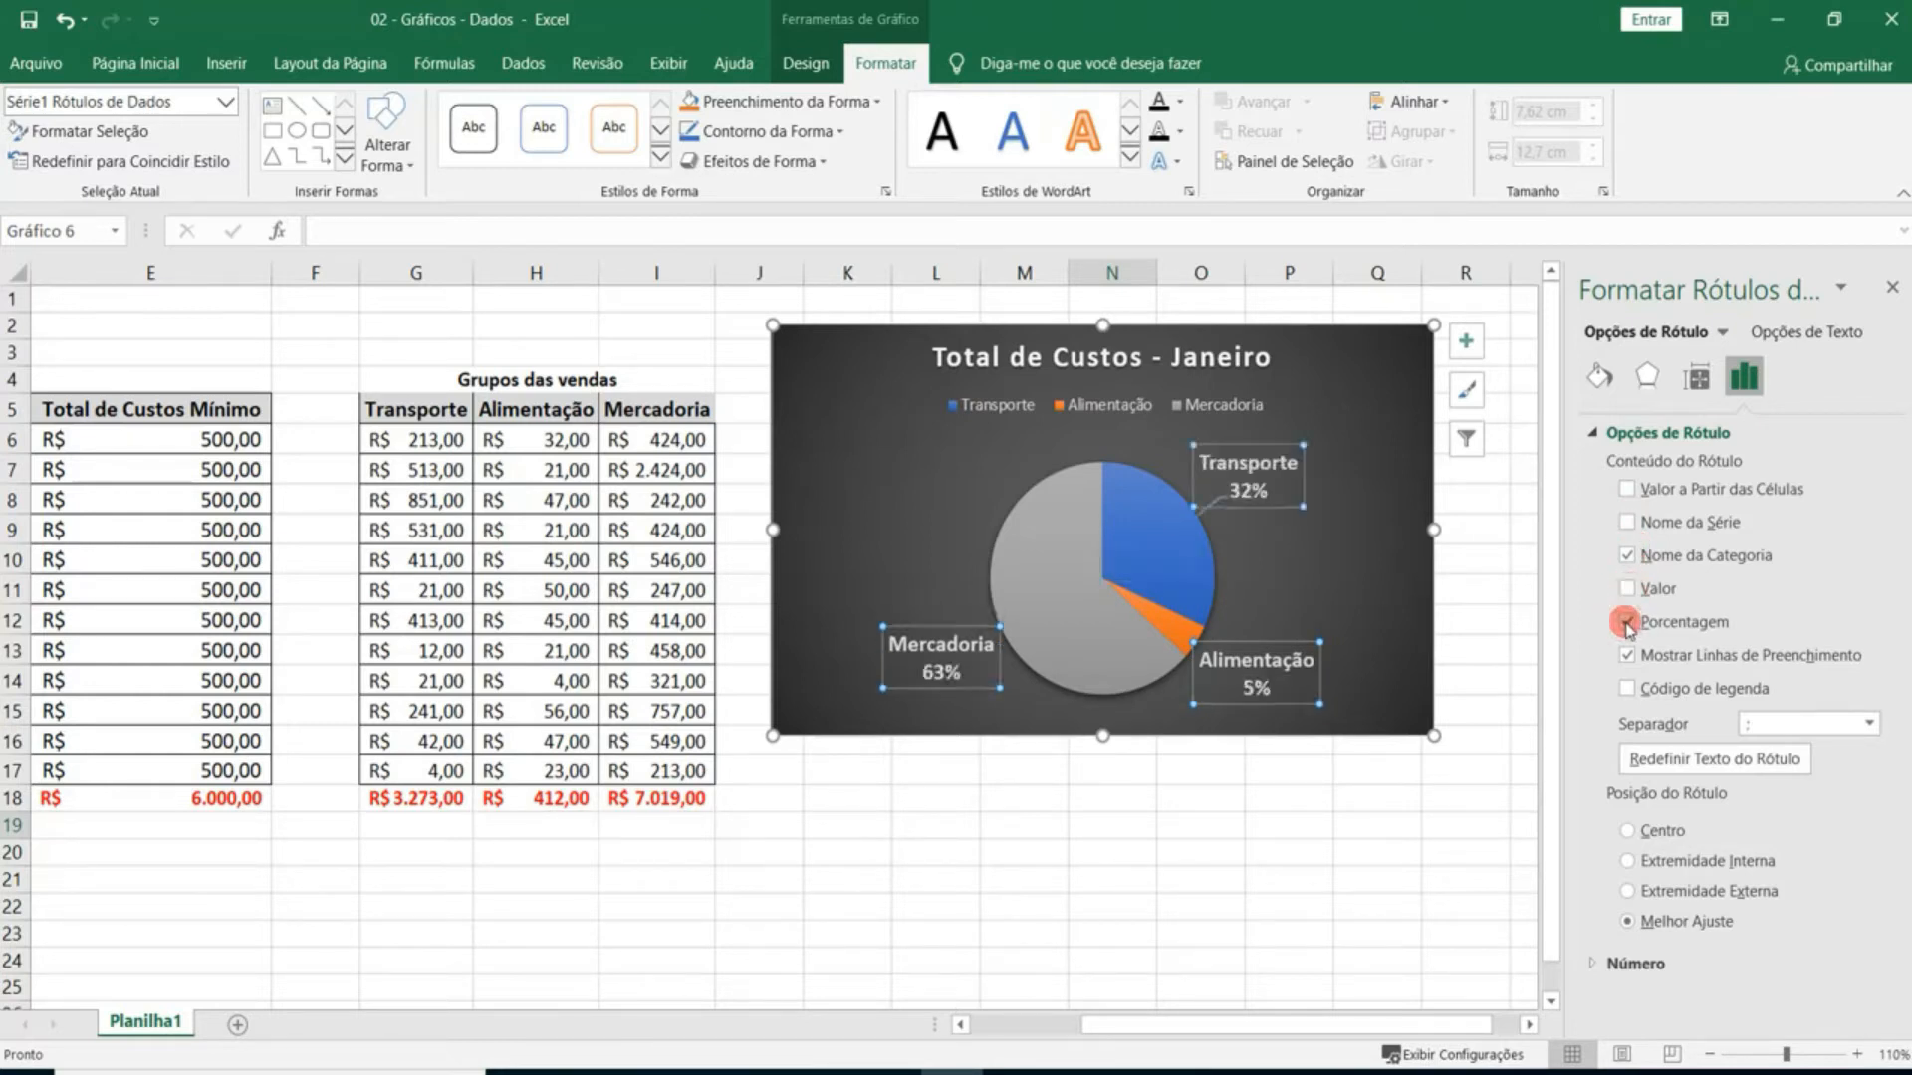
left_click(1627, 622)
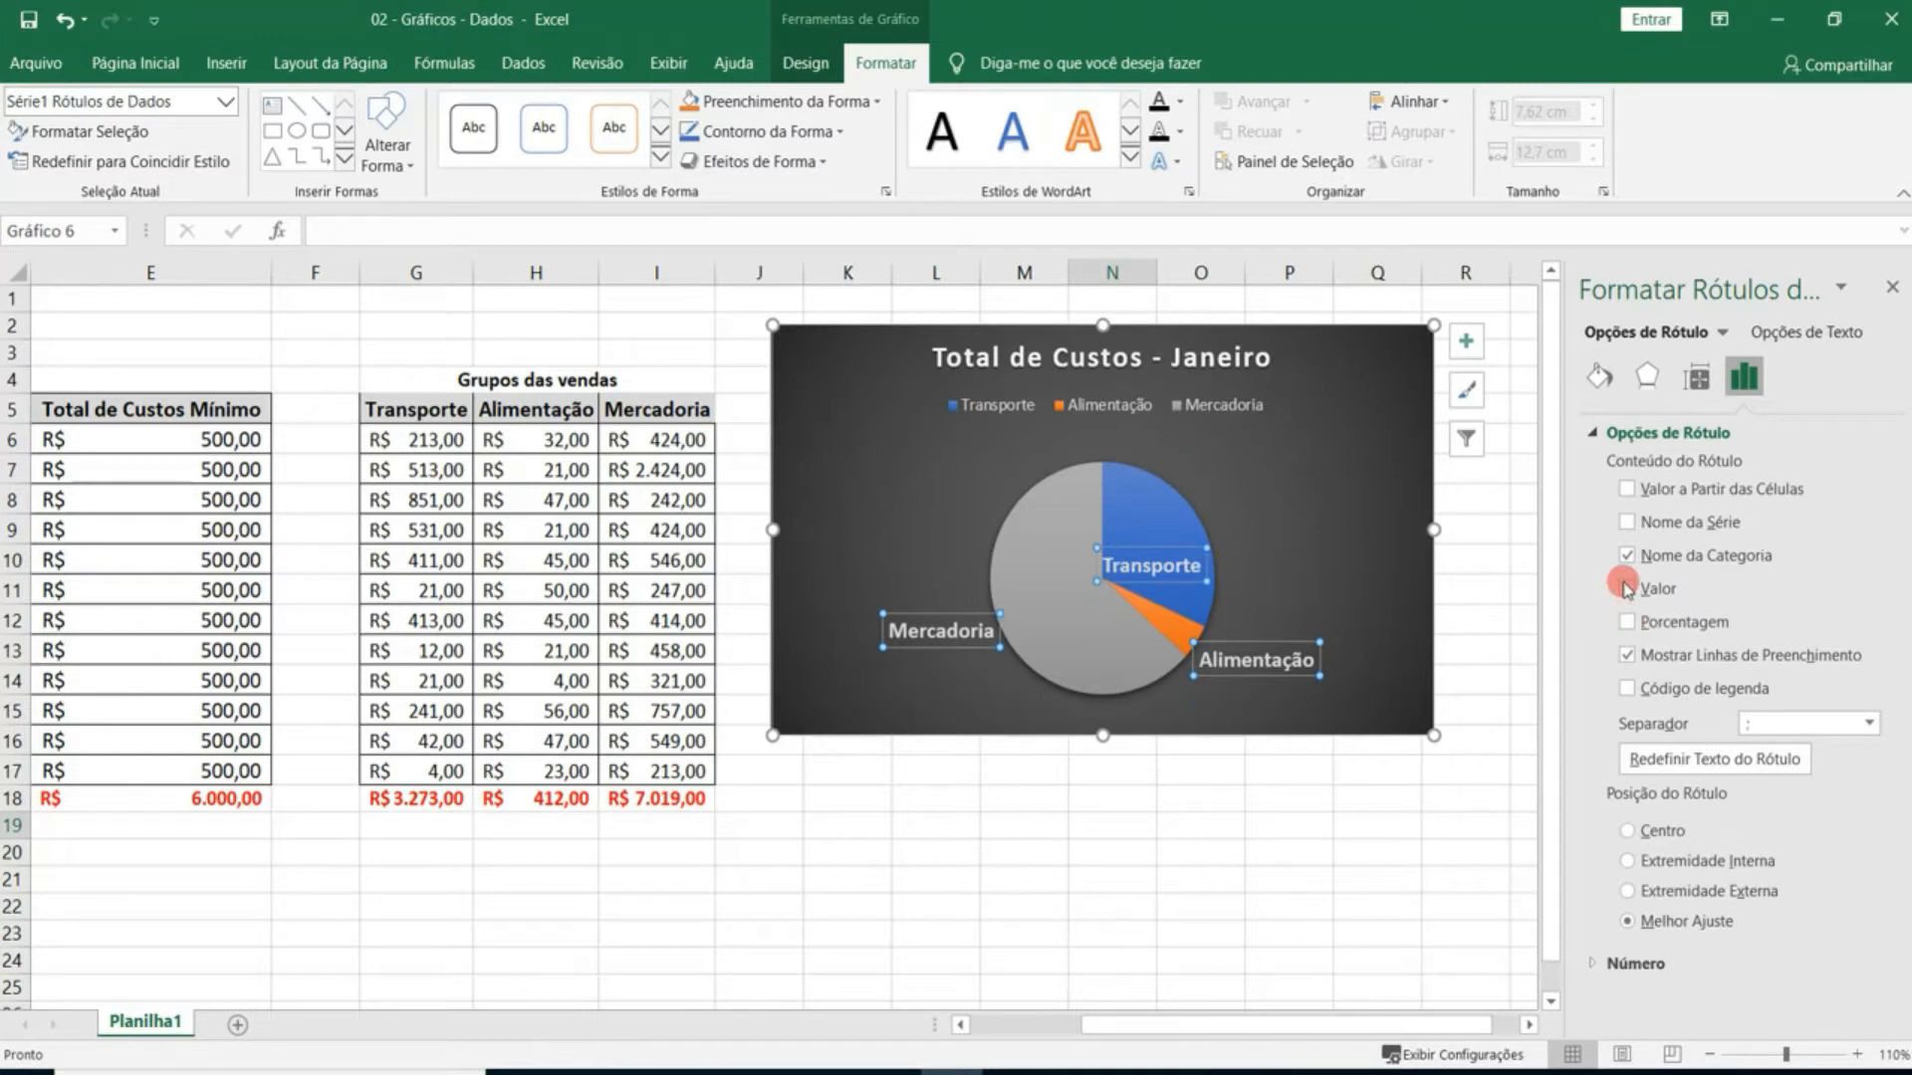
left_click(1626, 555)
left_click(1627, 622)
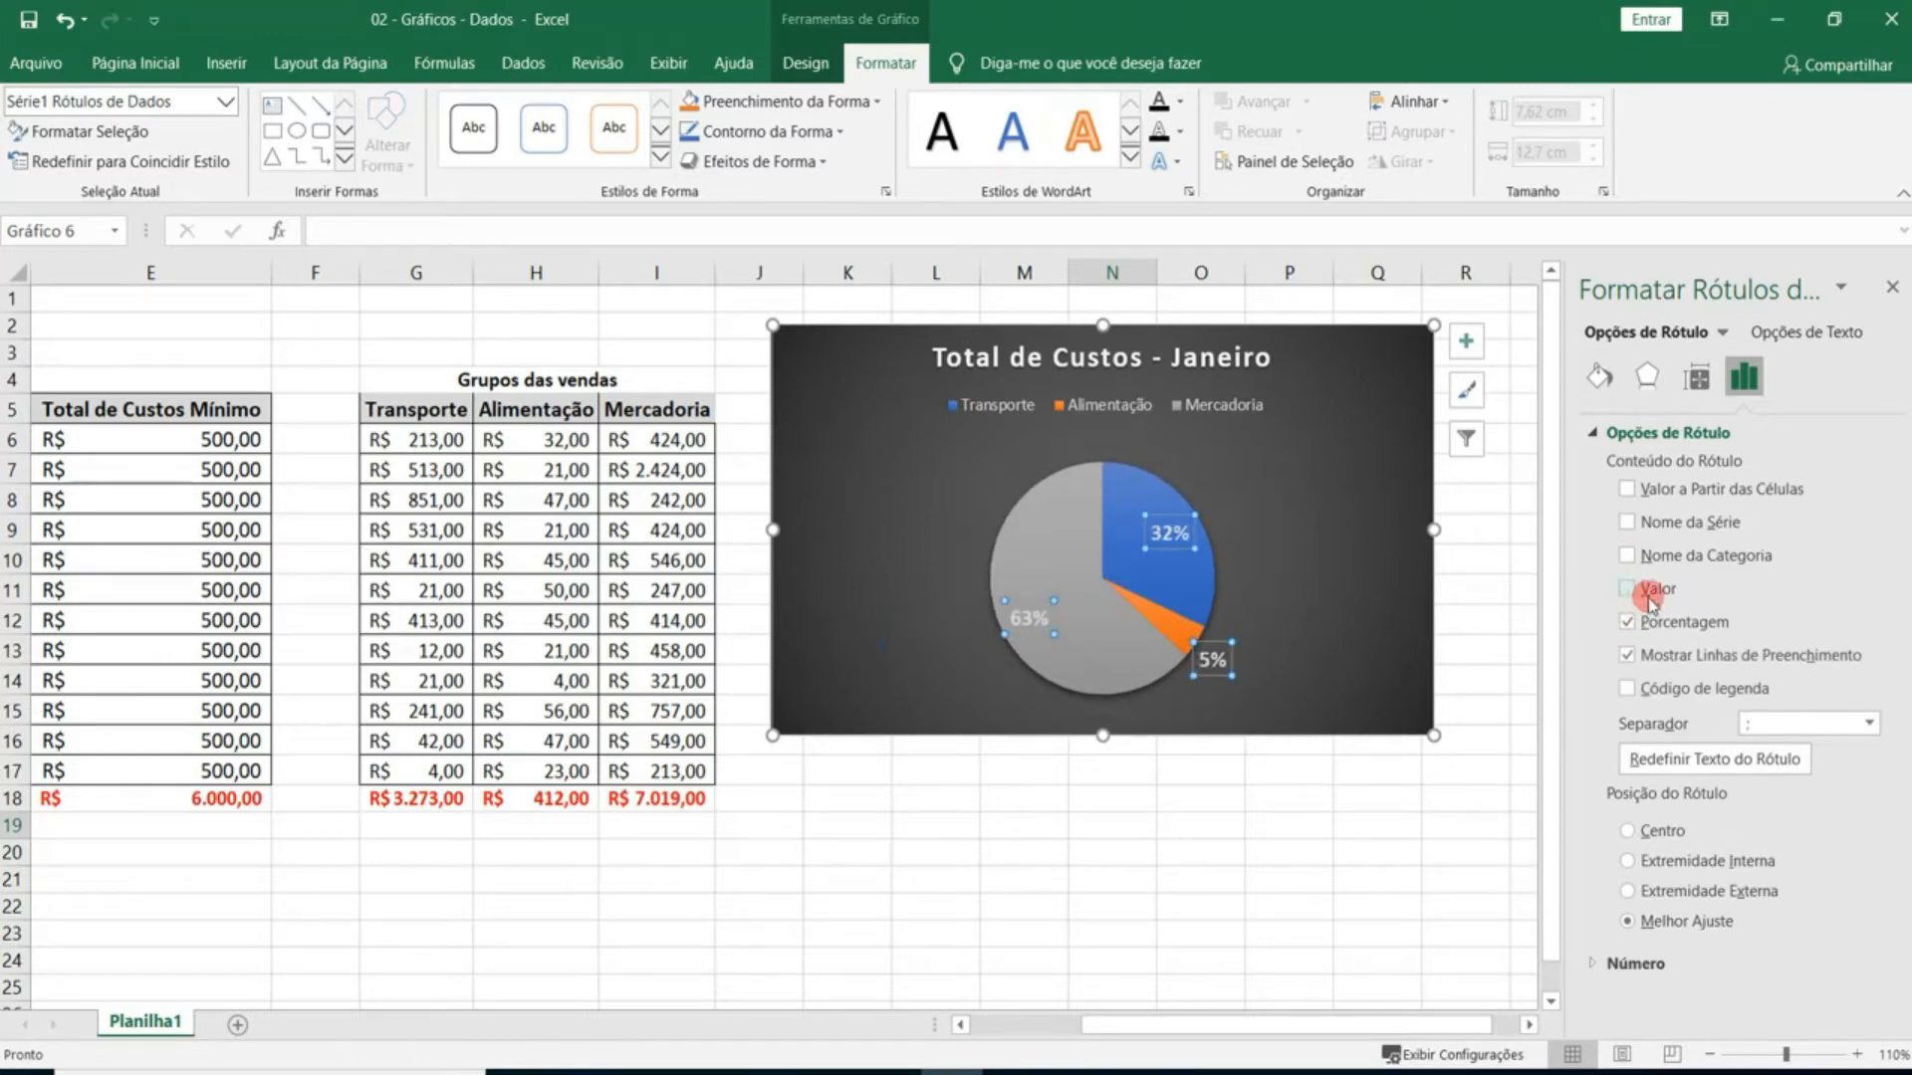
Try the Centro, Extremidade Interna and Extremidade Externa label positions, and set the position back to Melhor Ajuste.
left_click(1625, 832)
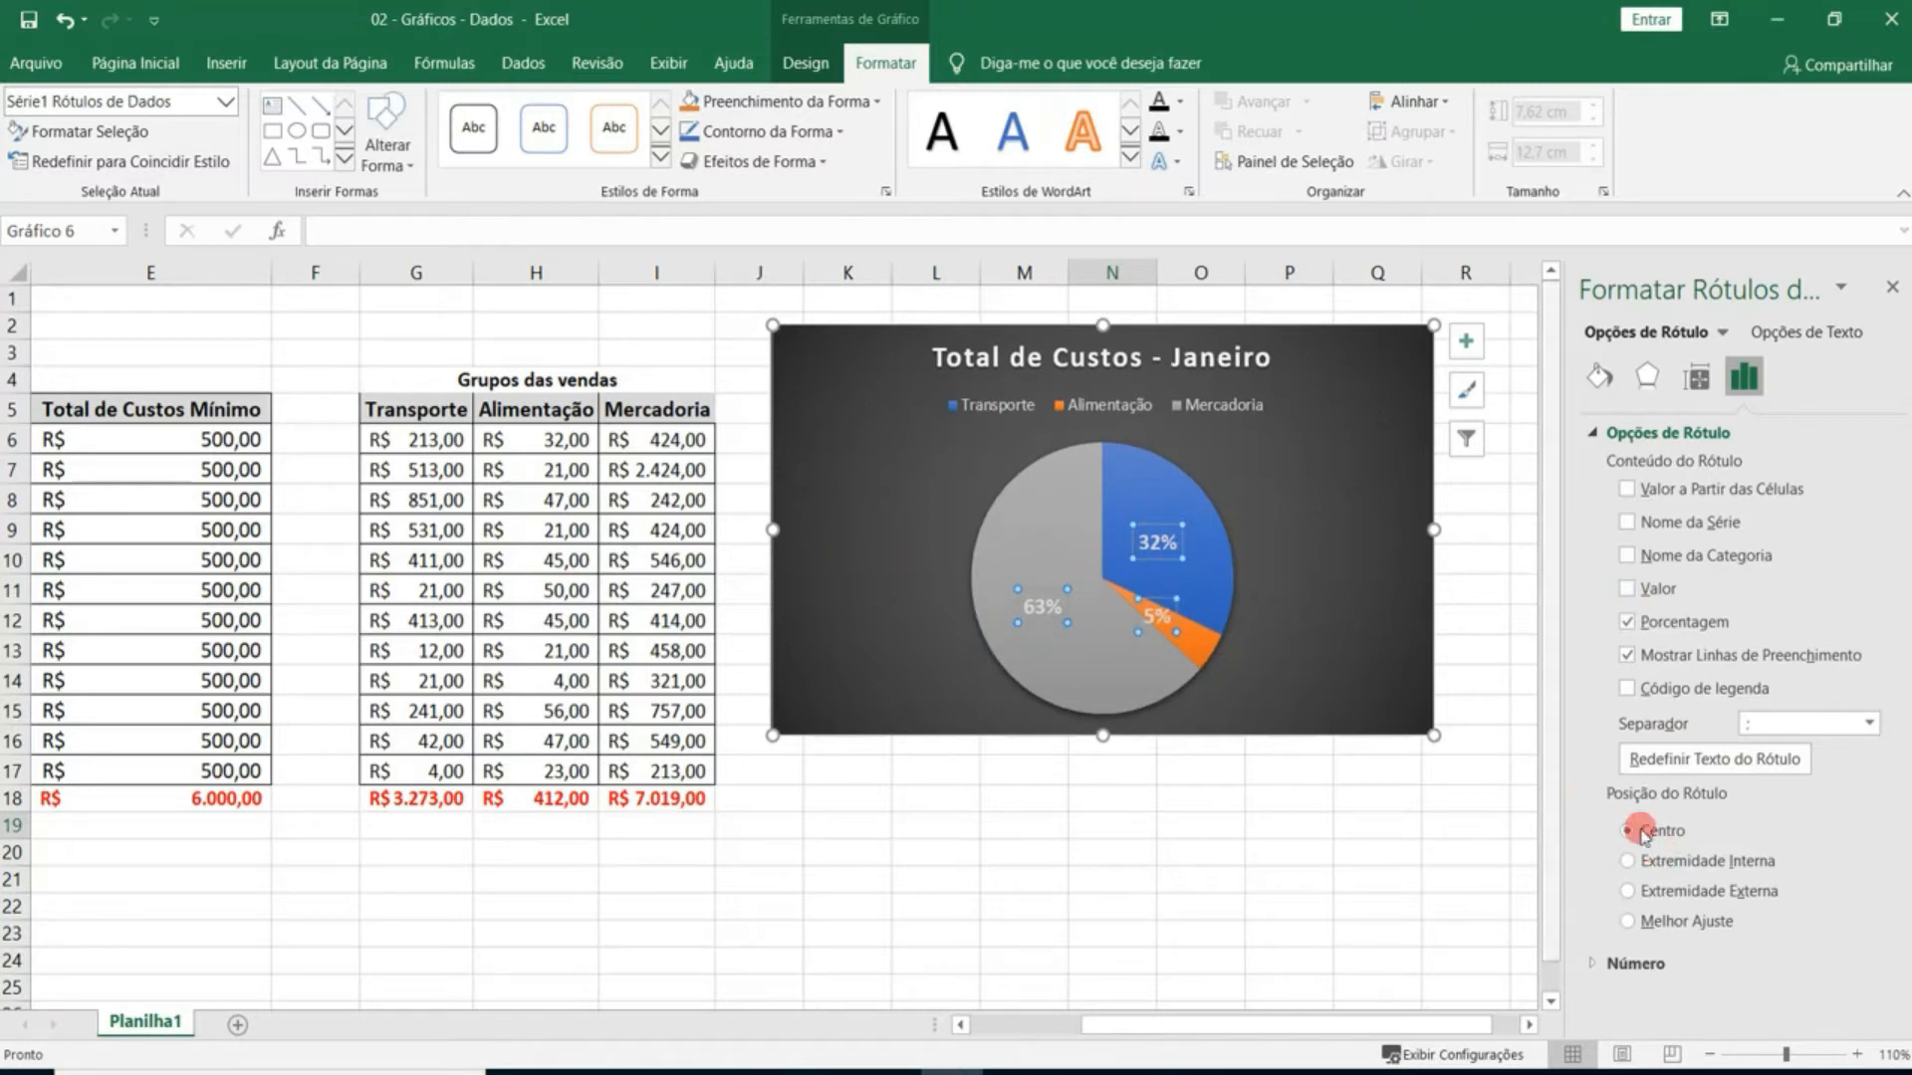
left_click(1661, 862)
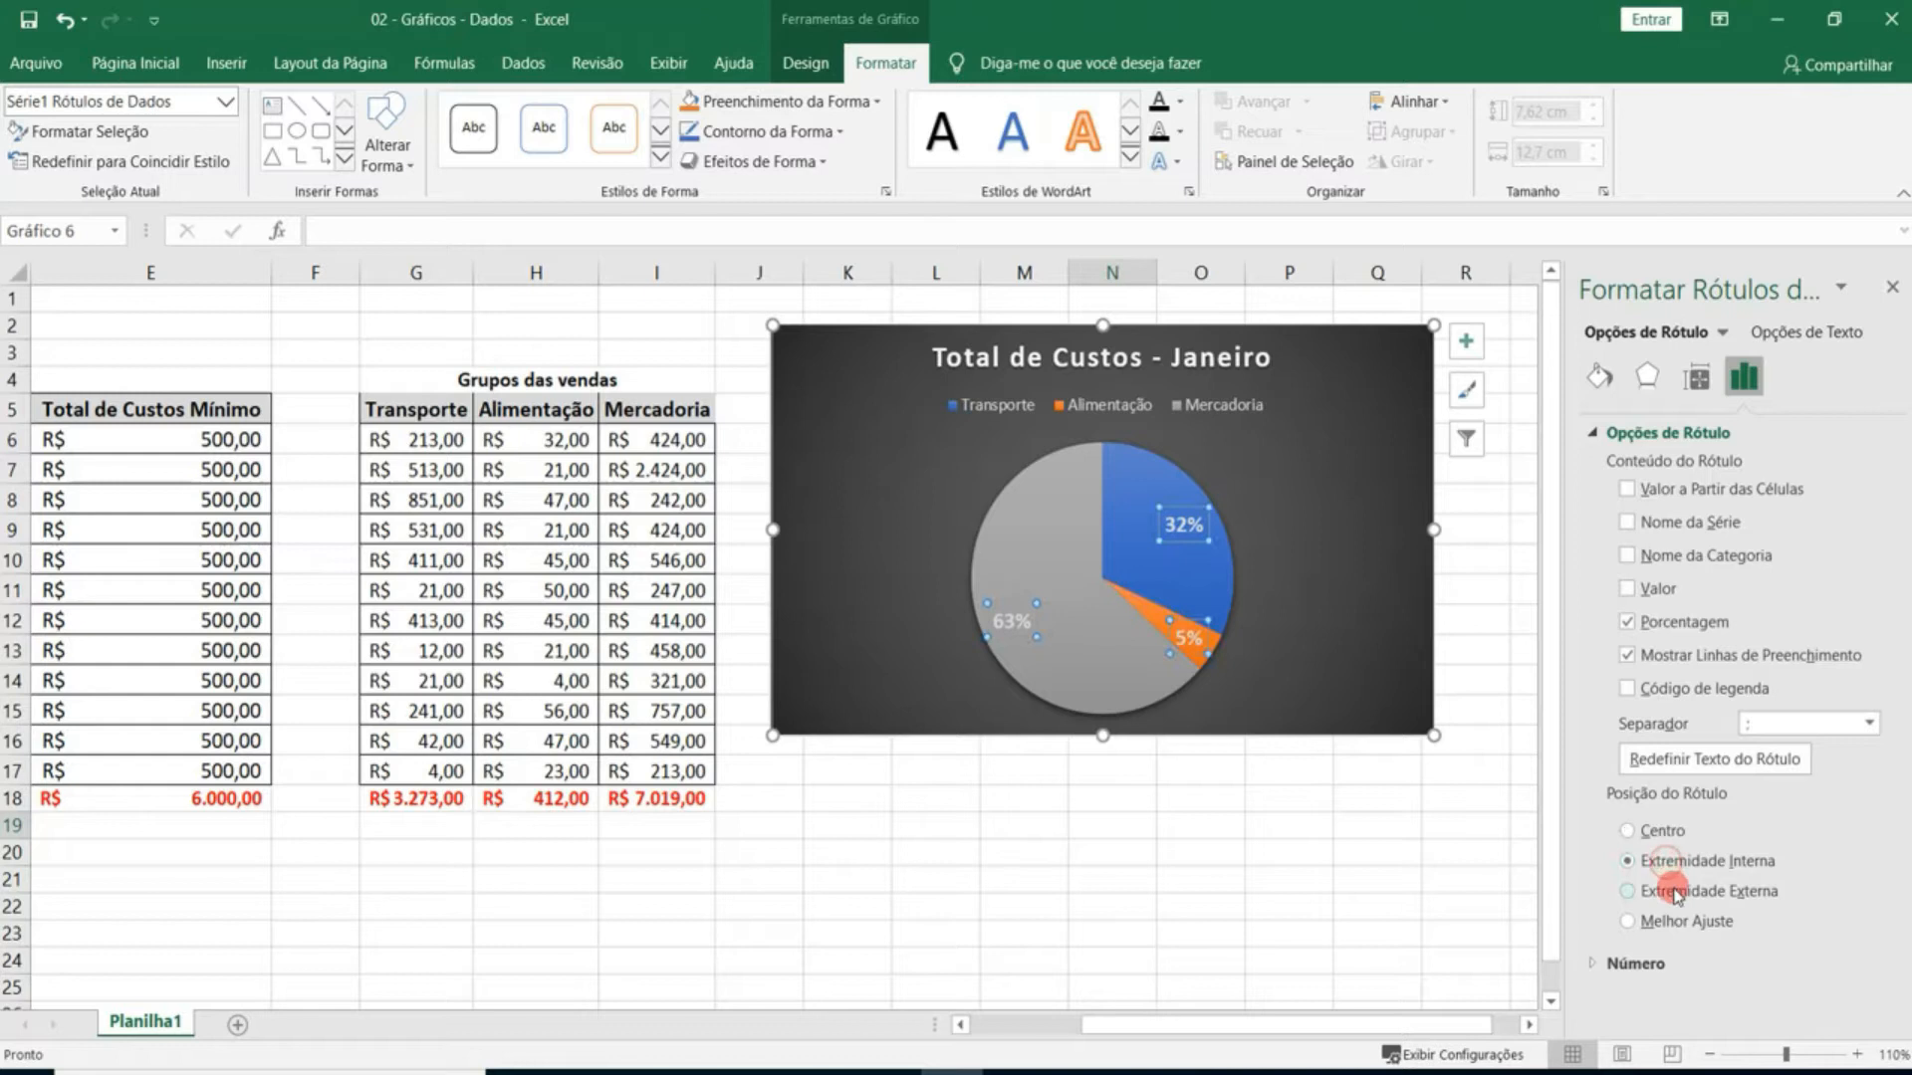
left_click(1676, 891)
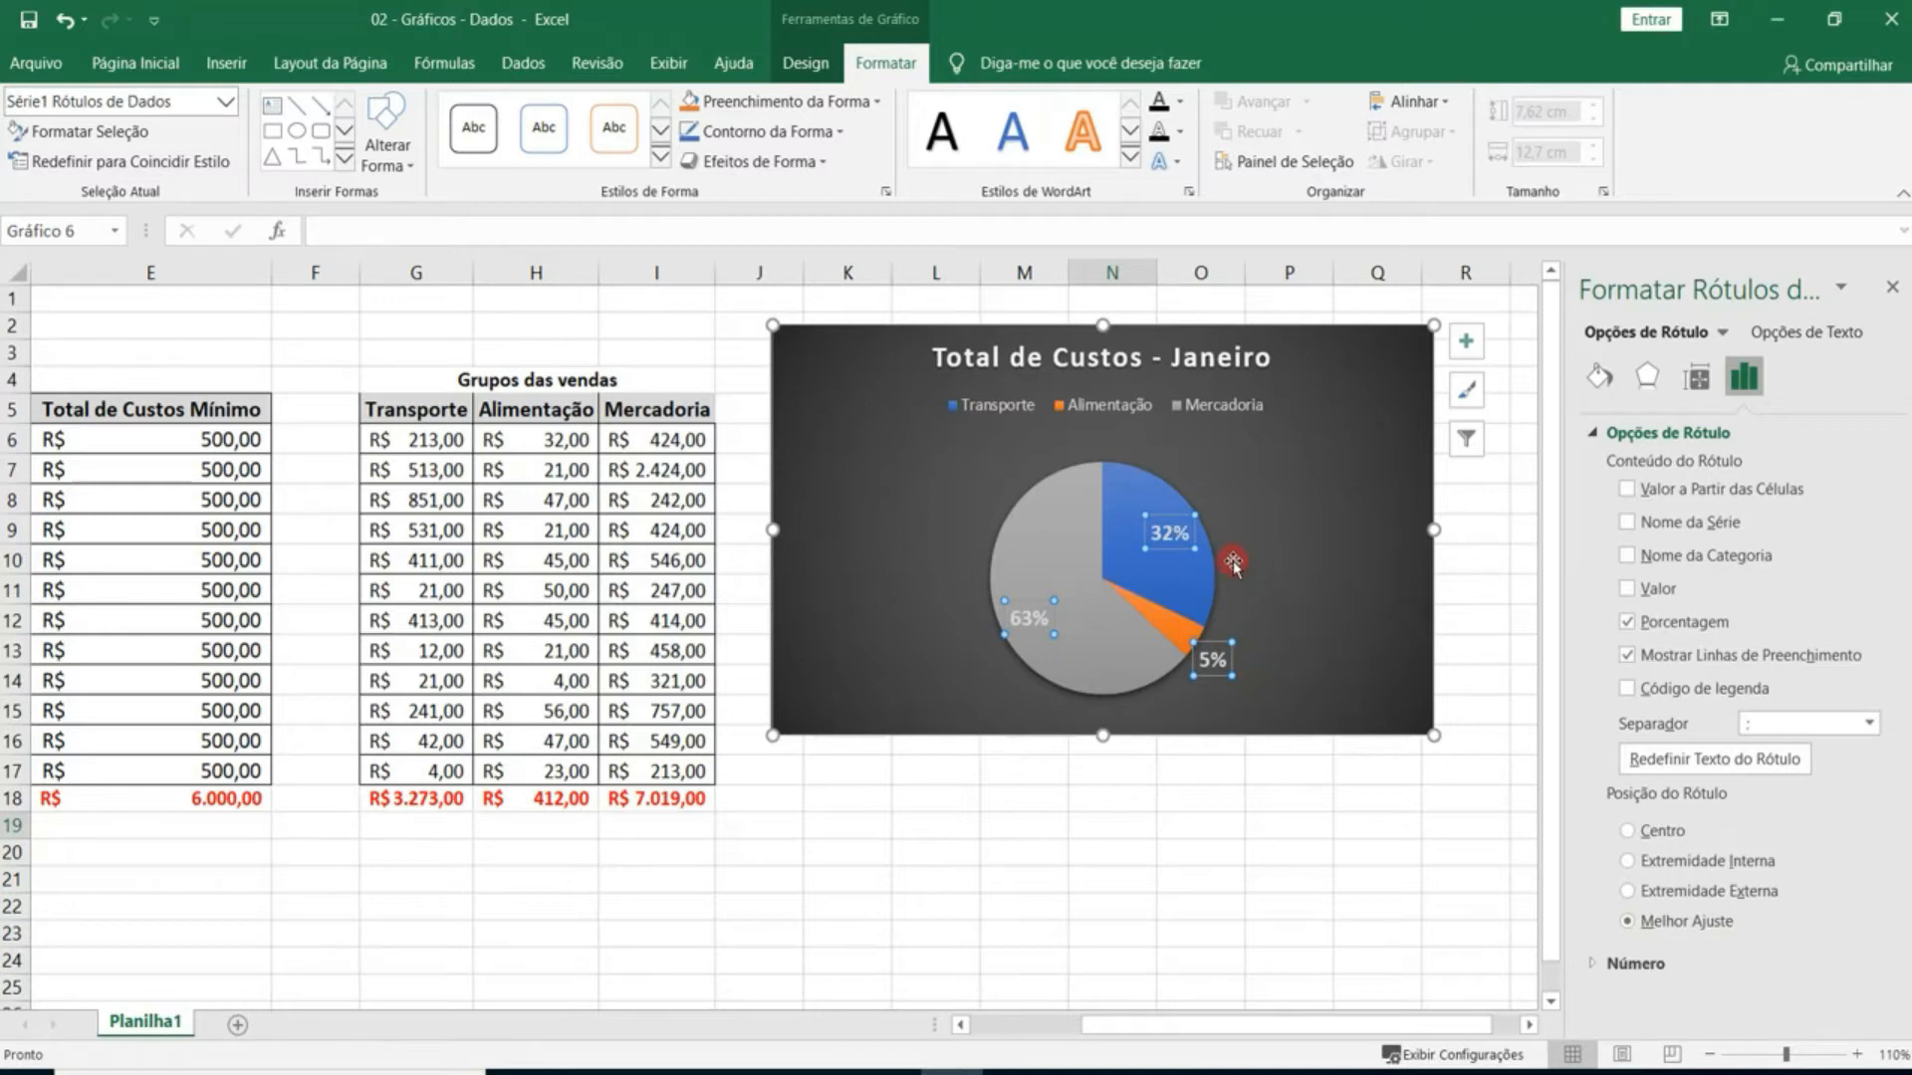
left_click(1665, 836)
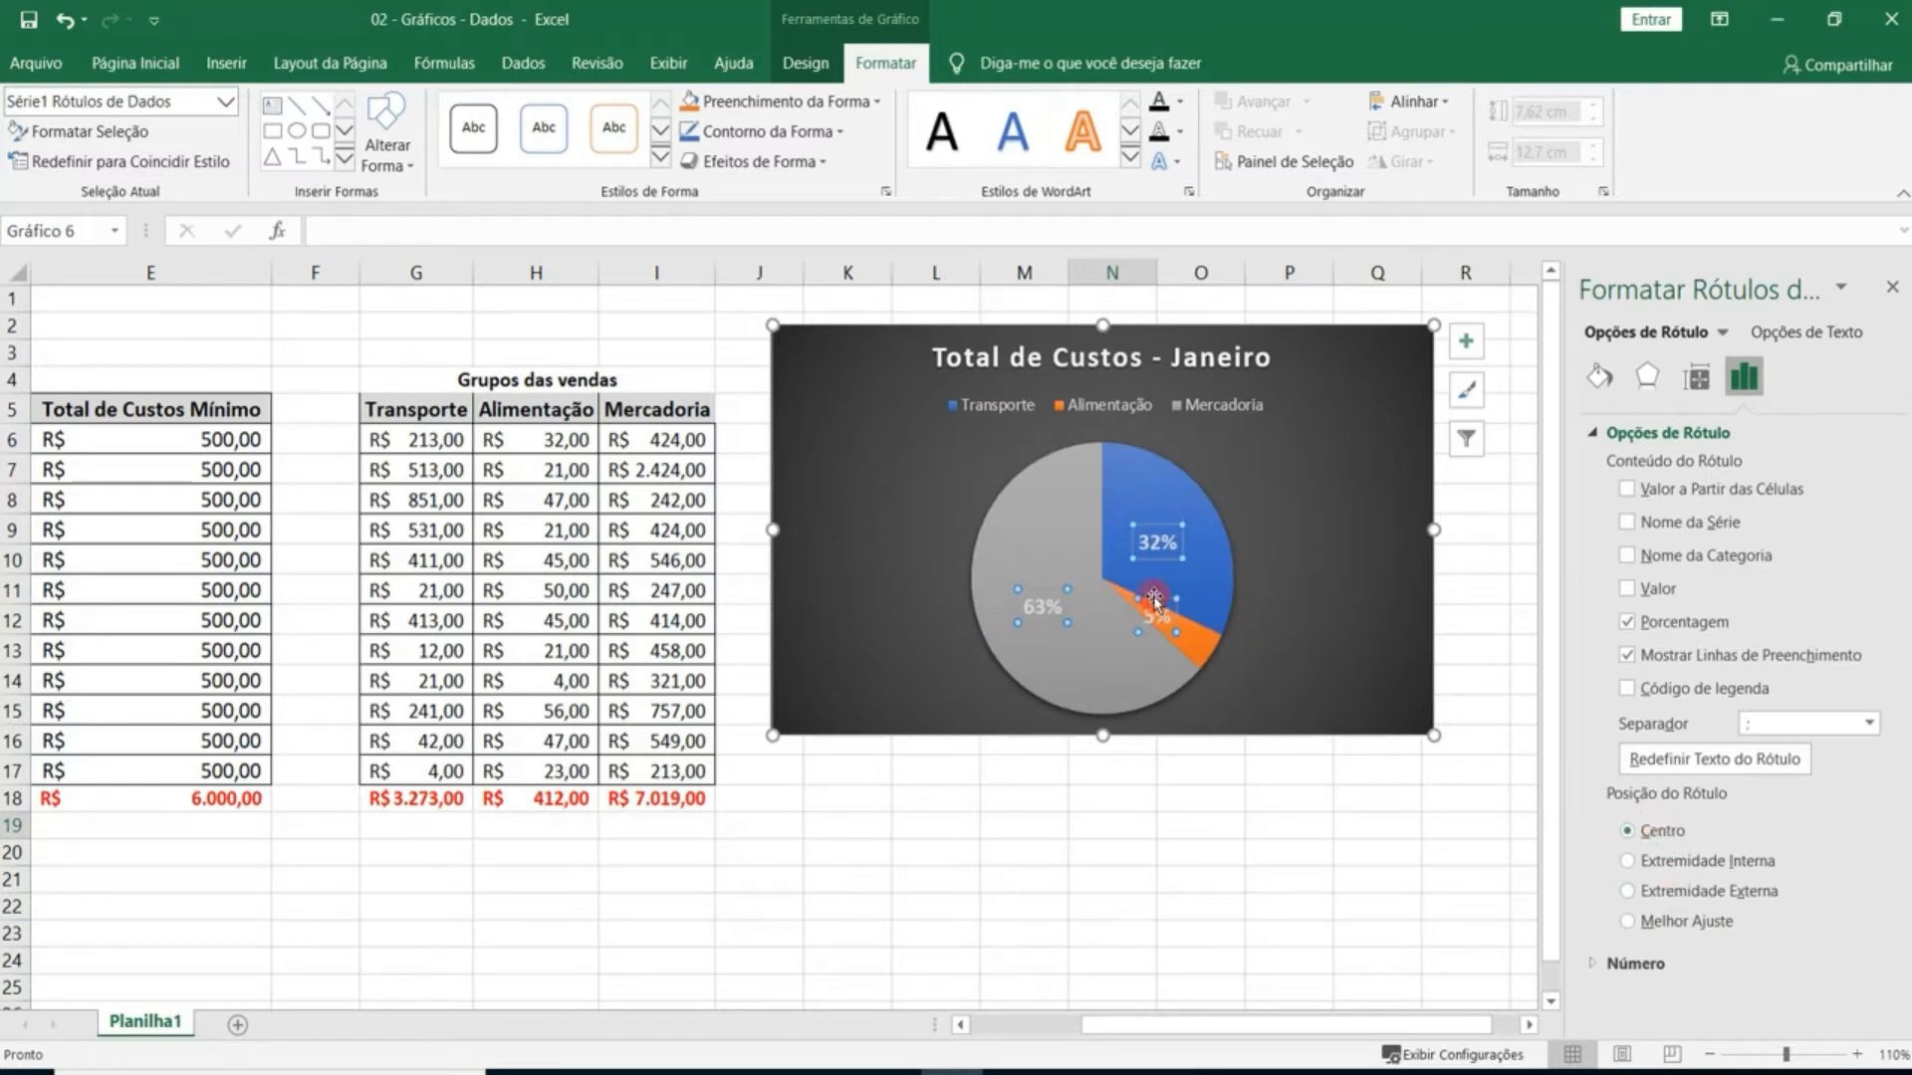
left_click(1714, 919)
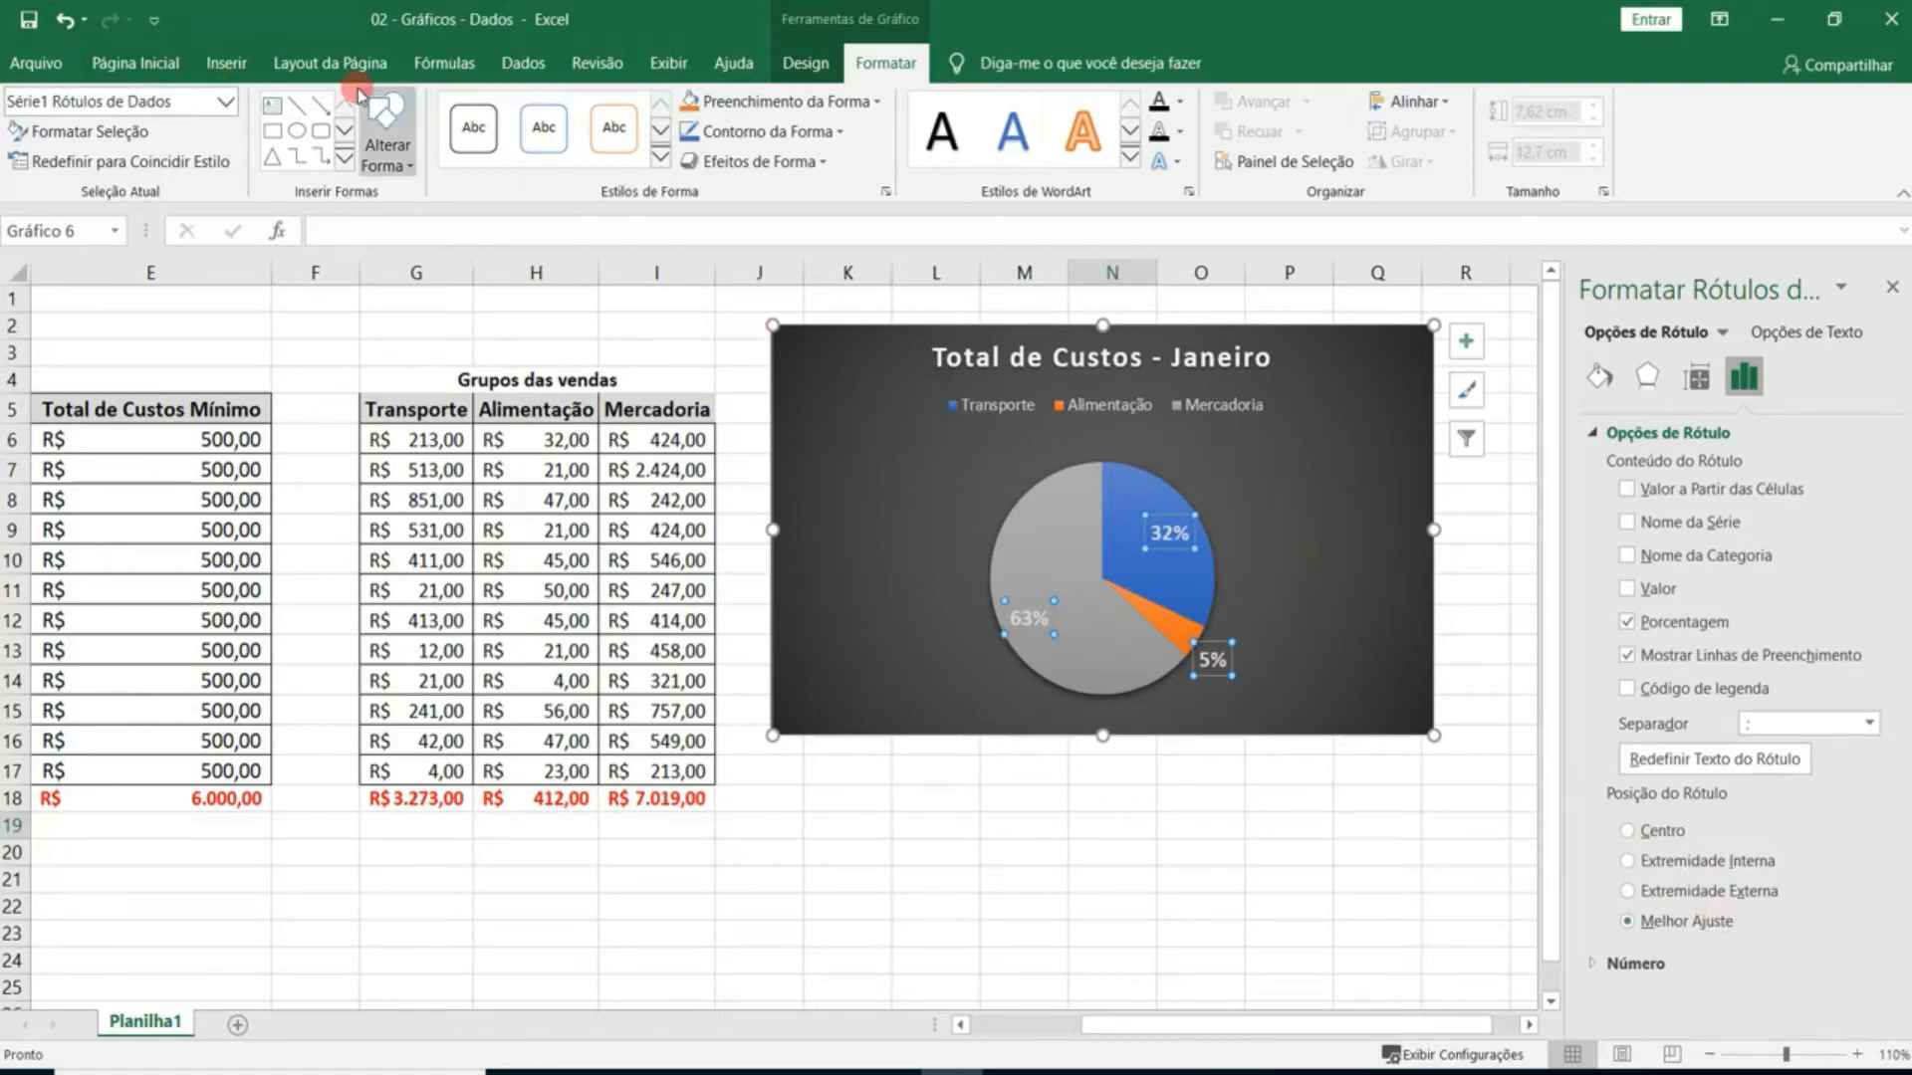
Set the pie chart's legend position to Inferior and close the data label formatting options.
left_click(801, 66)
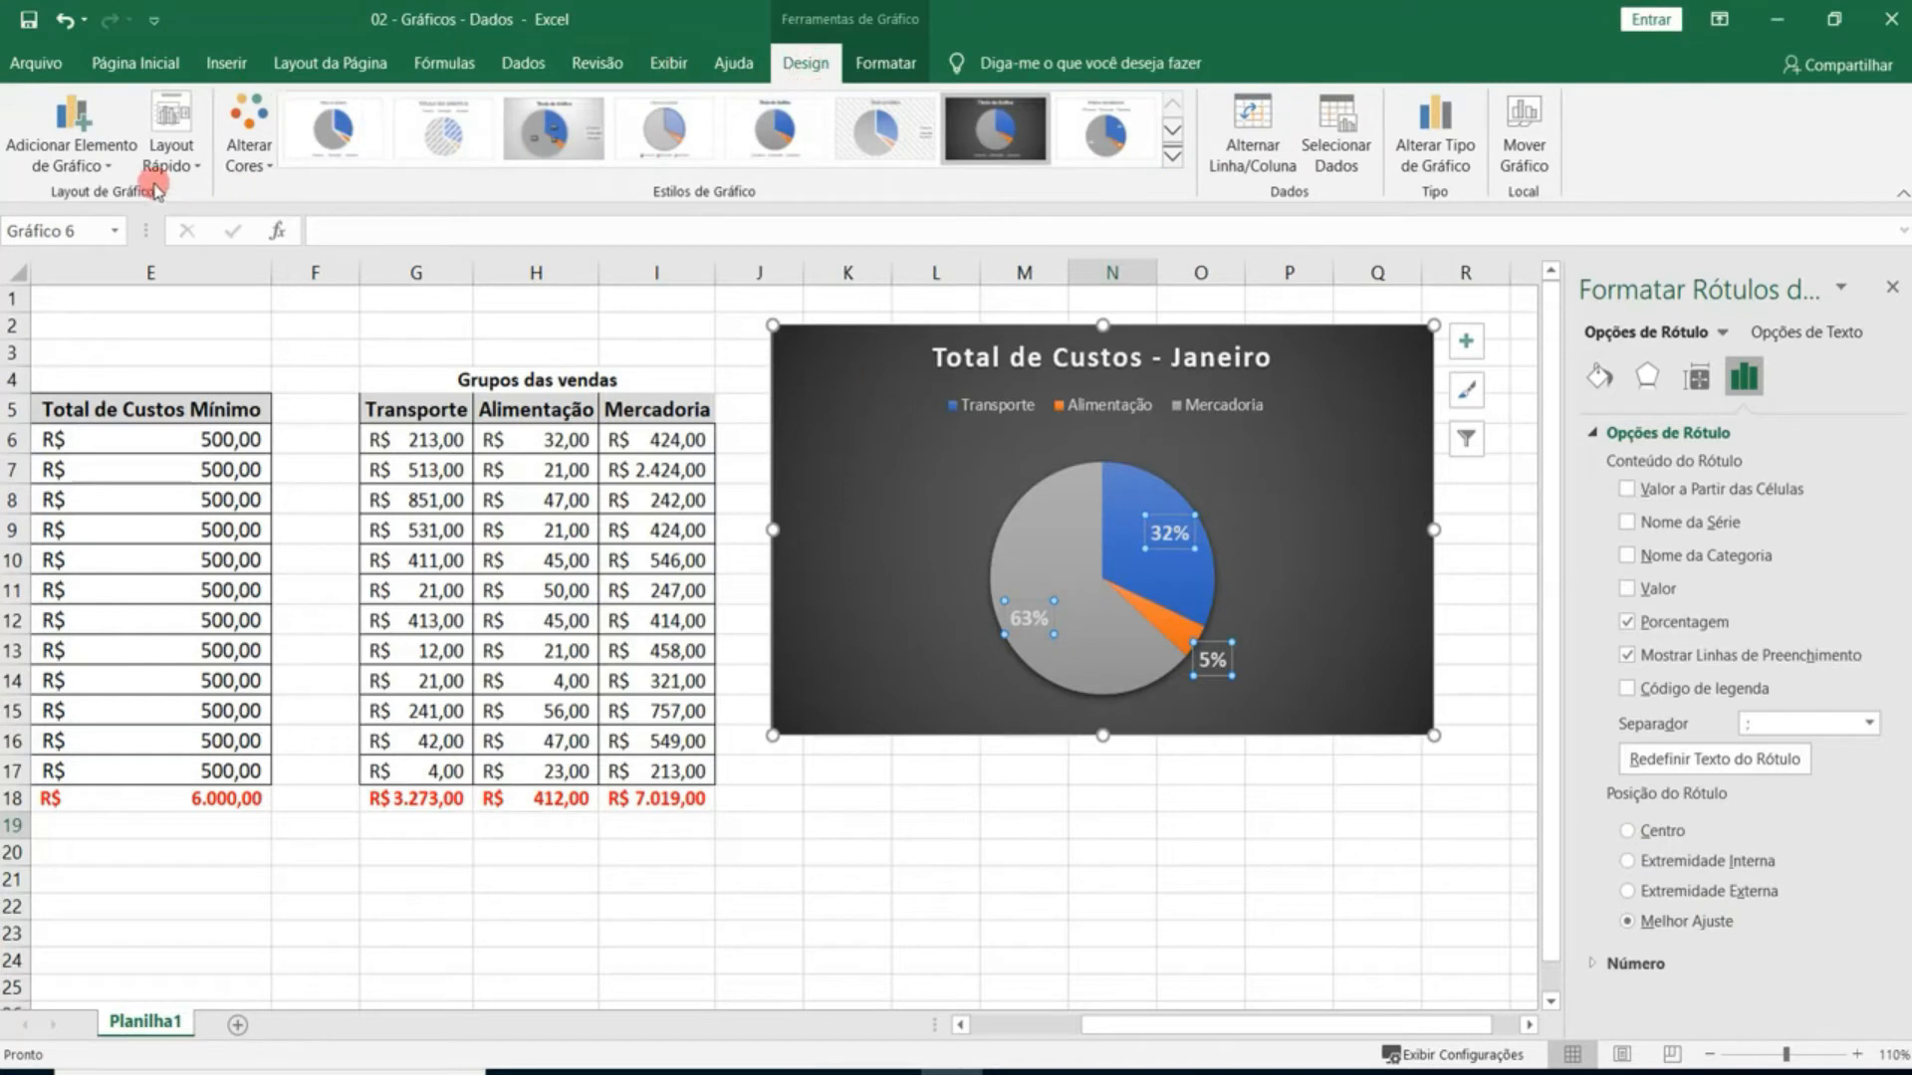
left_click(119, 166)
mouse_move(140, 226)
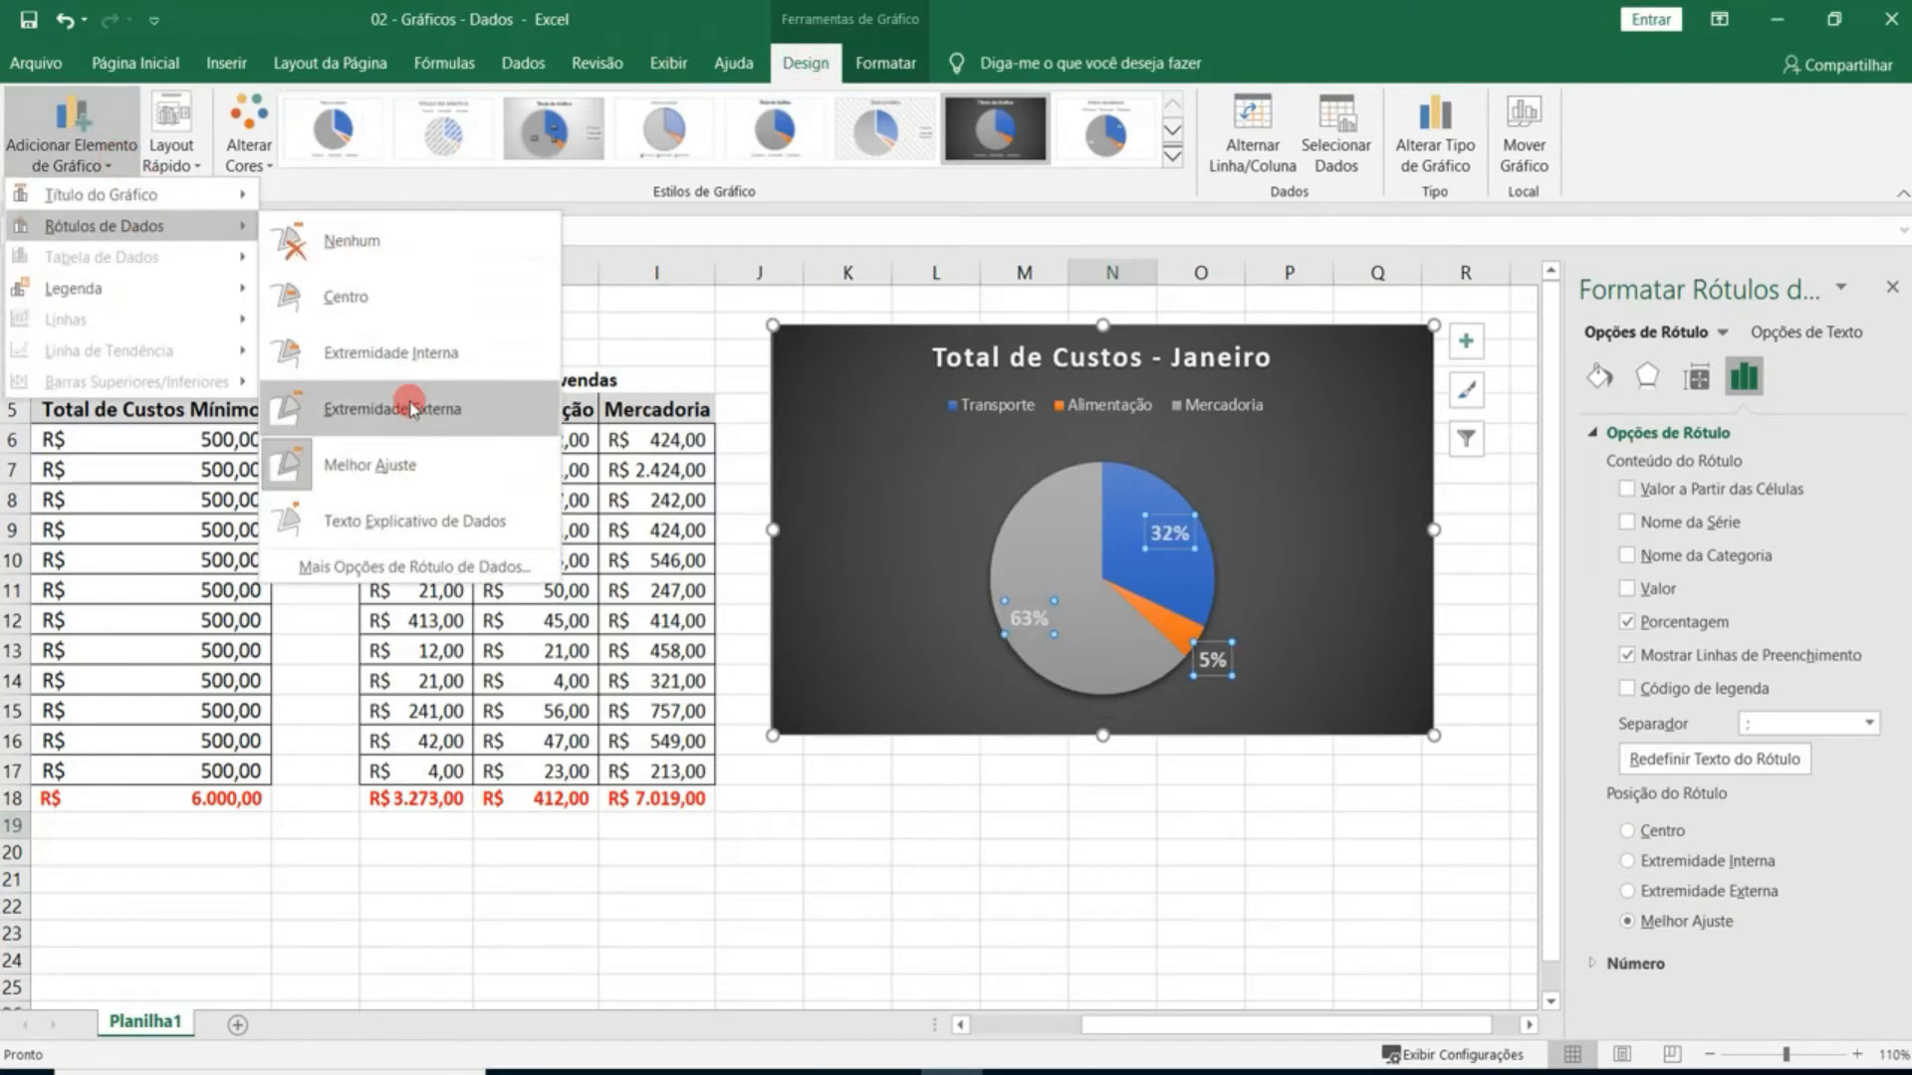
mouse_move(124, 287)
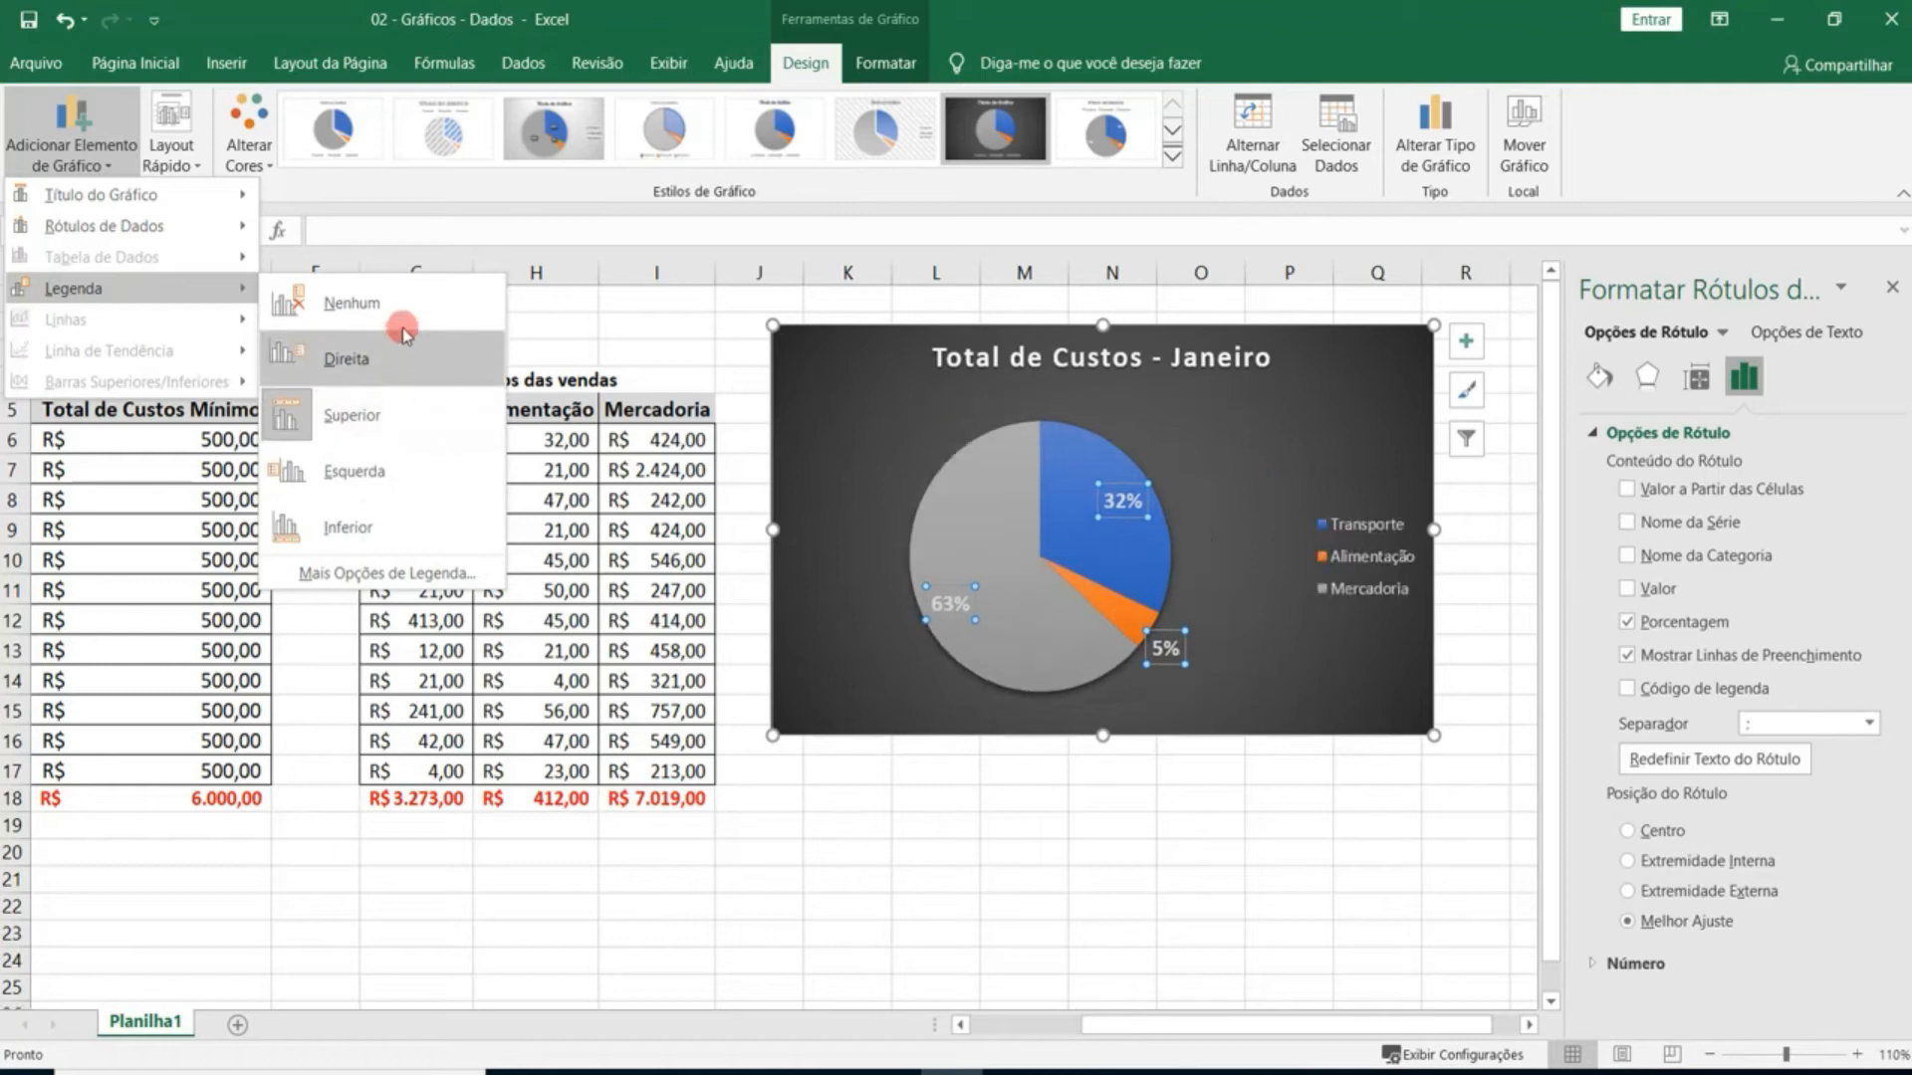
left_click(399, 521)
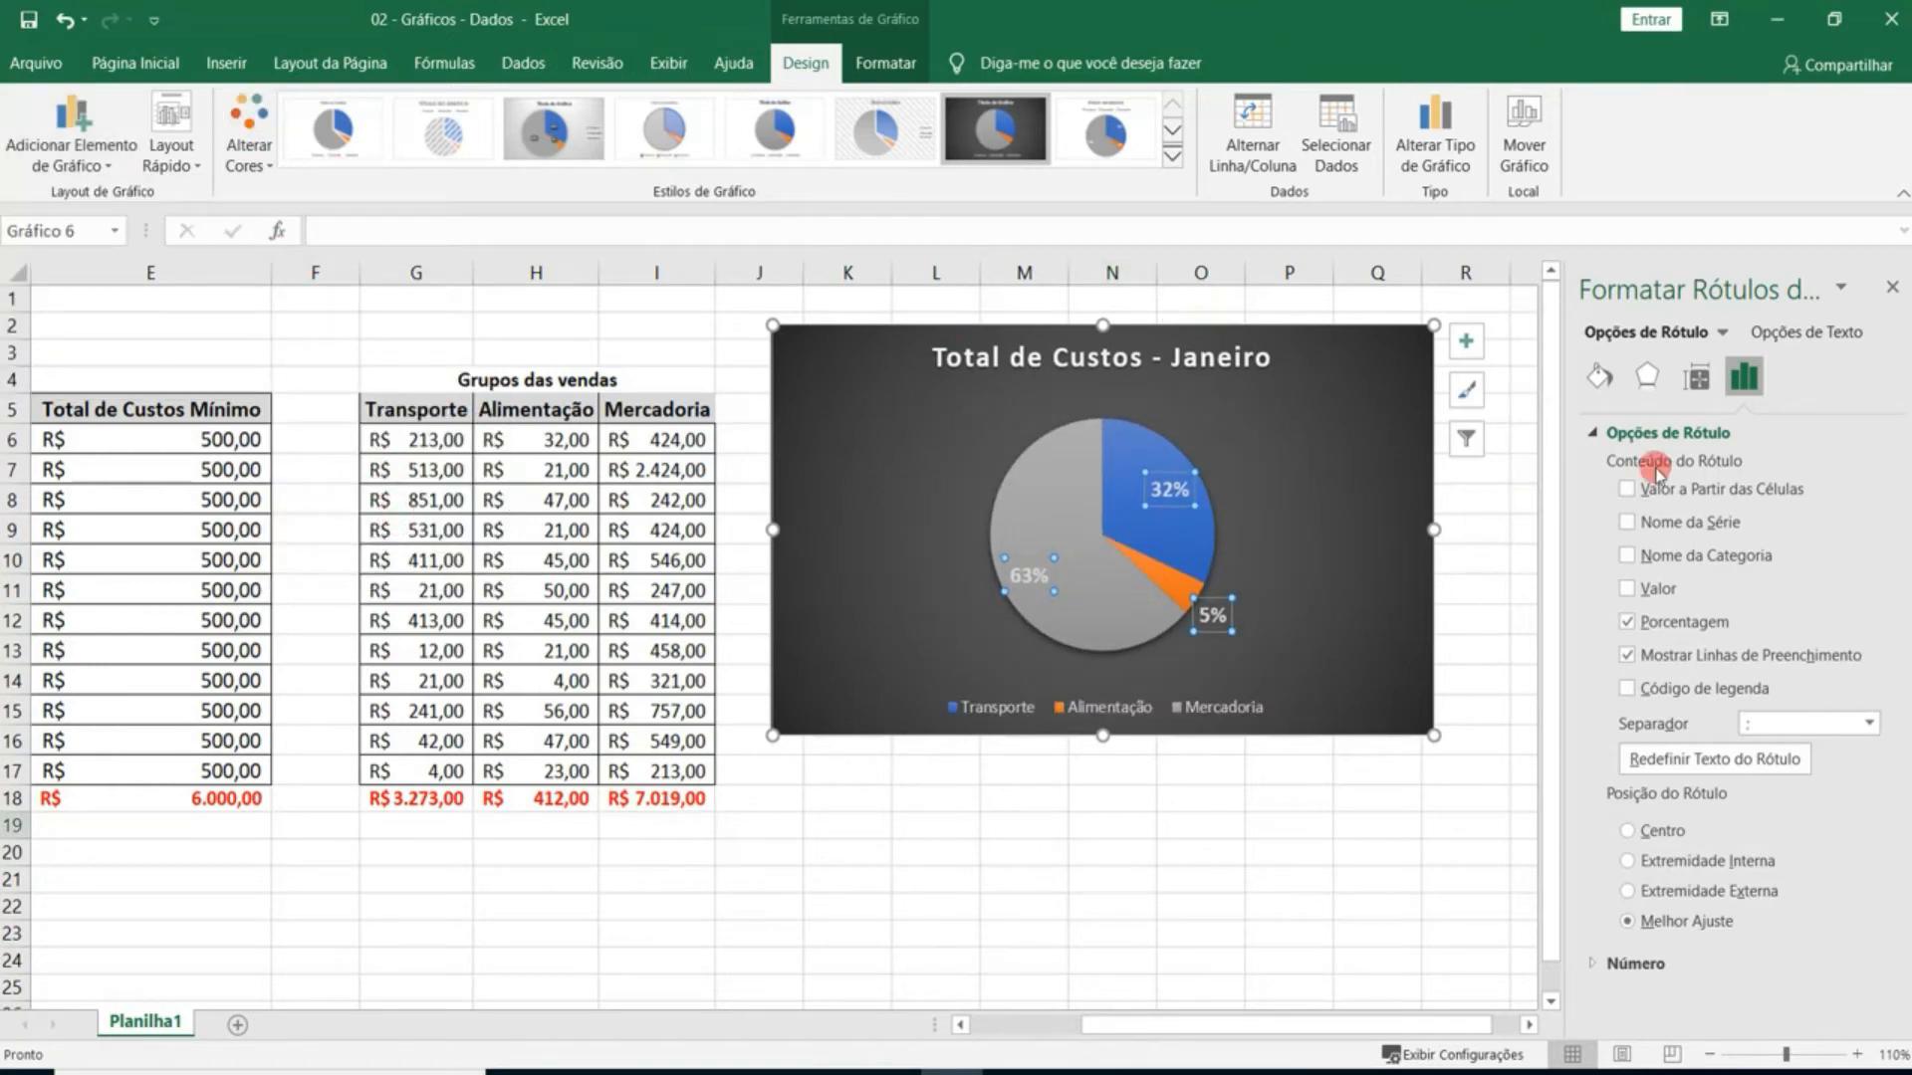
left_click(1885, 307)
Edit the pie chart's data series so that its values come from the March row, G8:I8.
mouse_move(1090, 493)
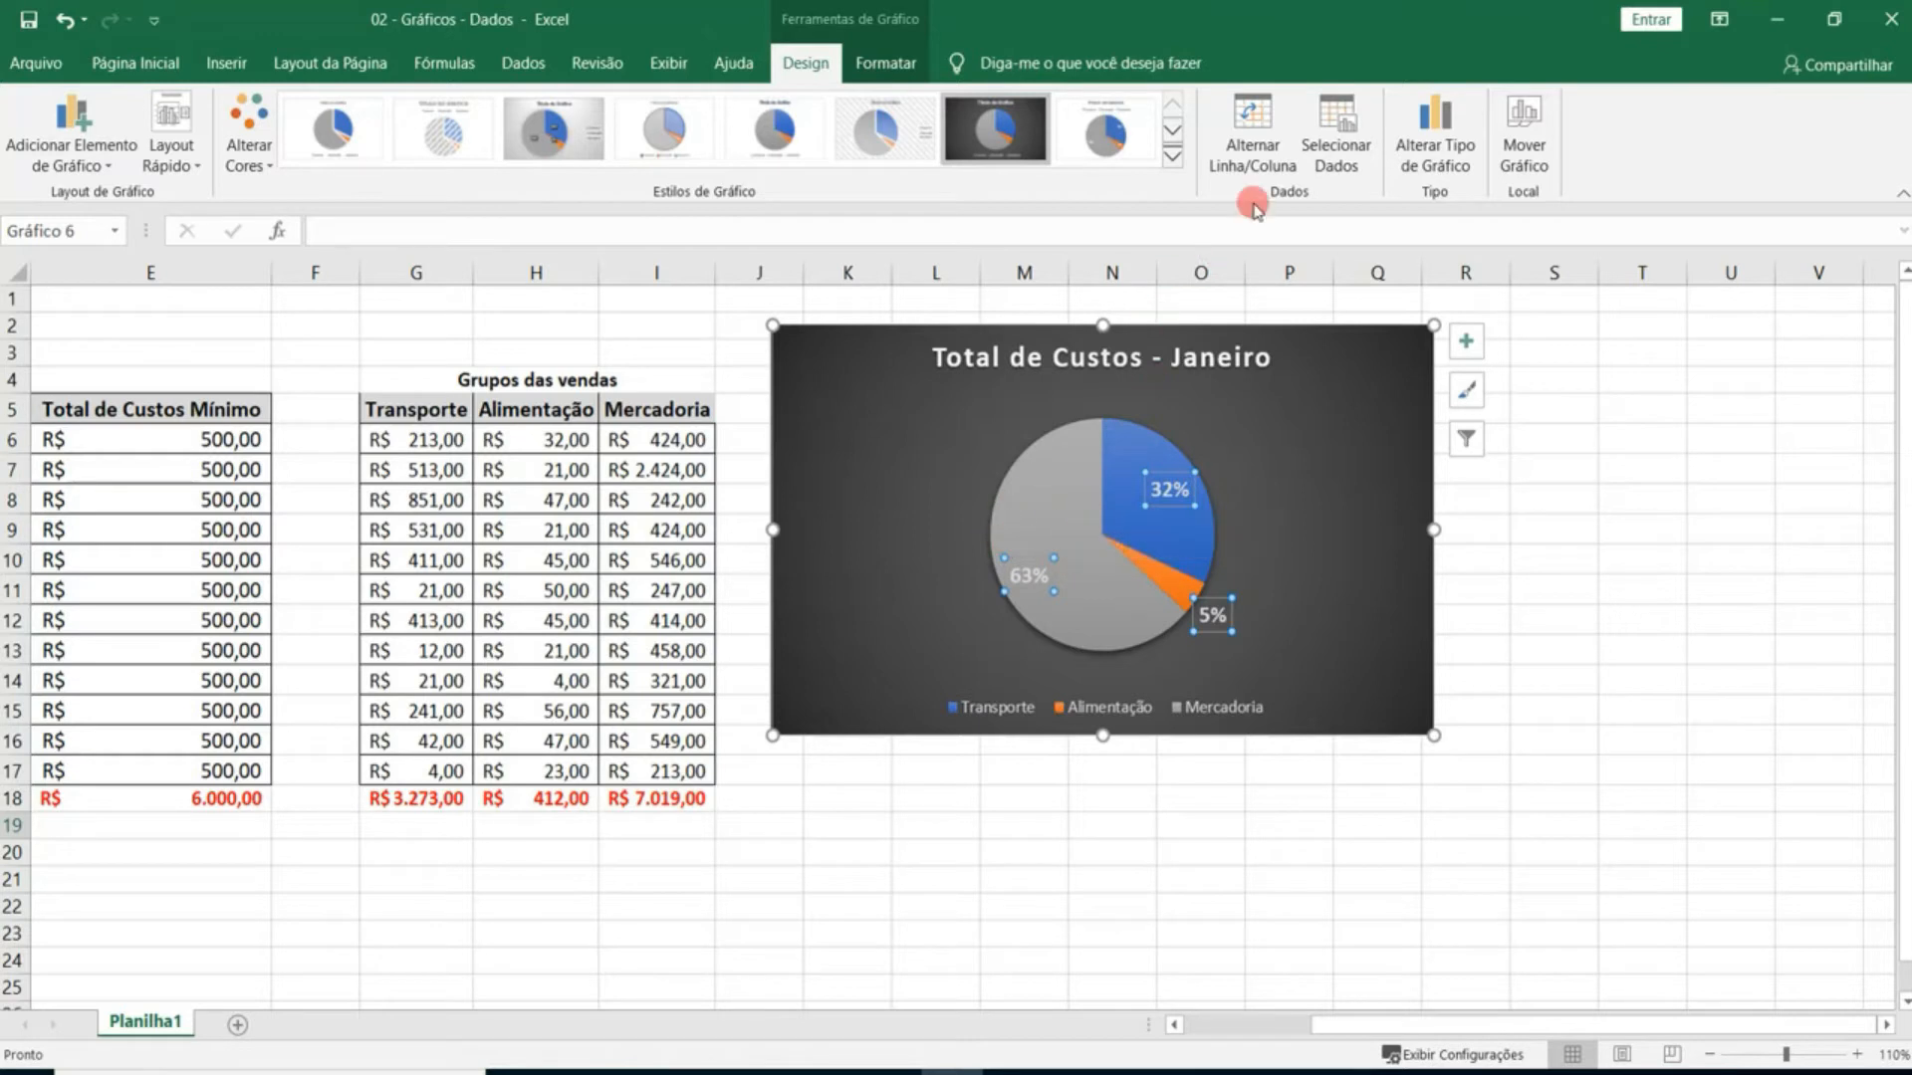
left_click(1337, 157)
left_click(1129, 426)
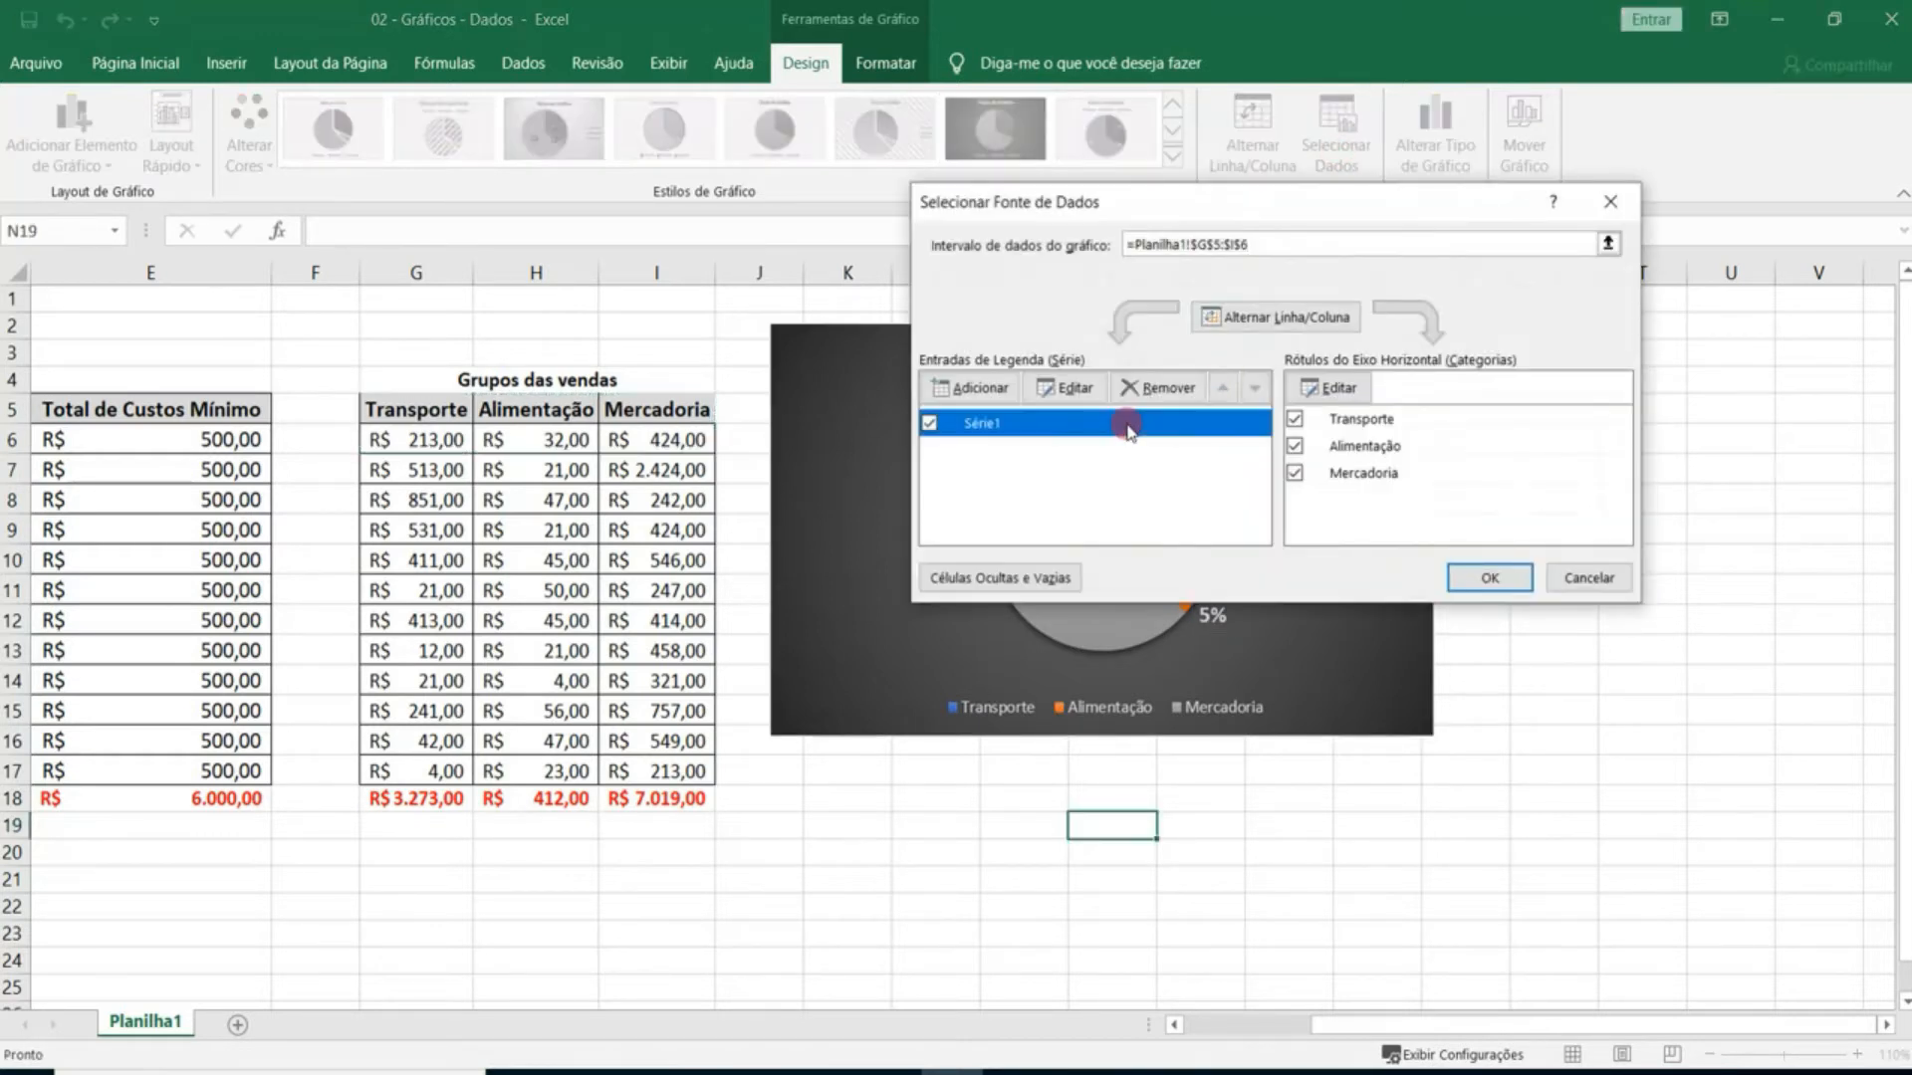
left_click(974, 424)
left_click(1067, 387)
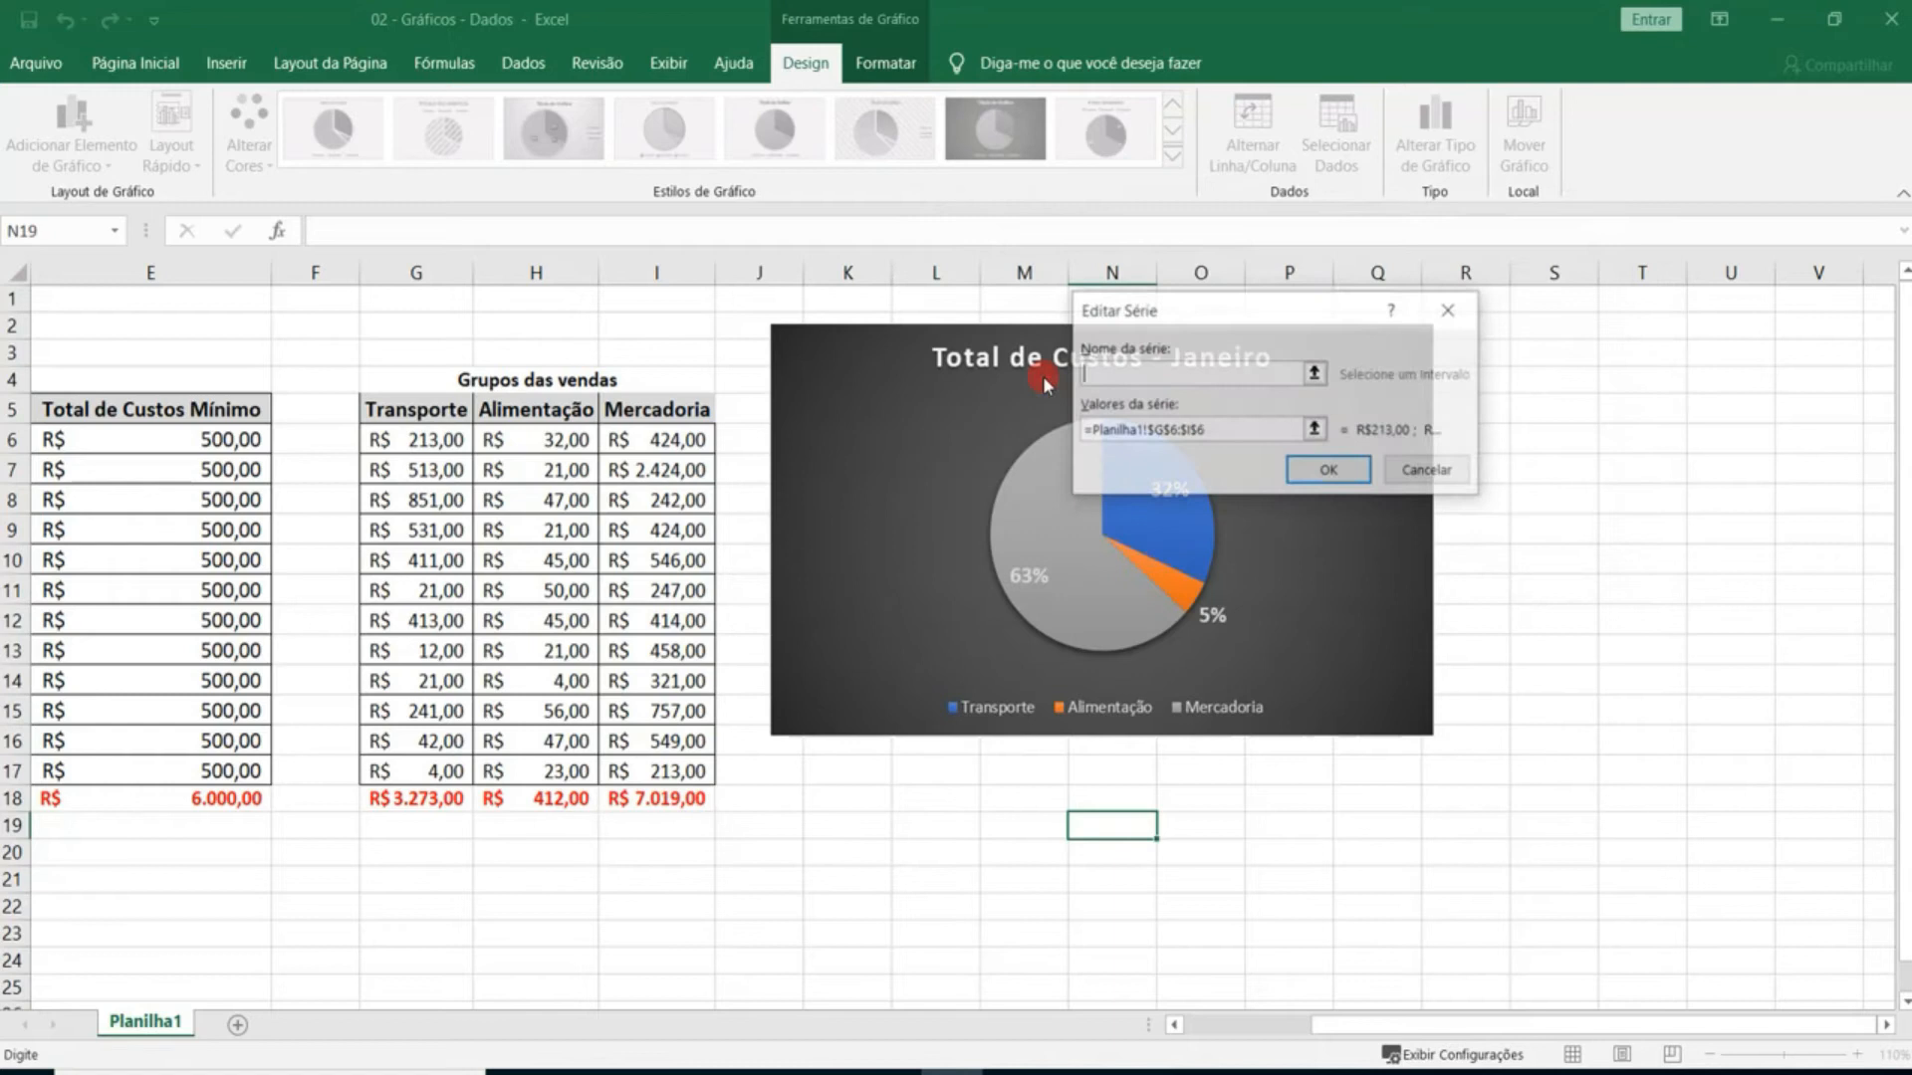
left_click(1163, 430)
left_click(1217, 430)
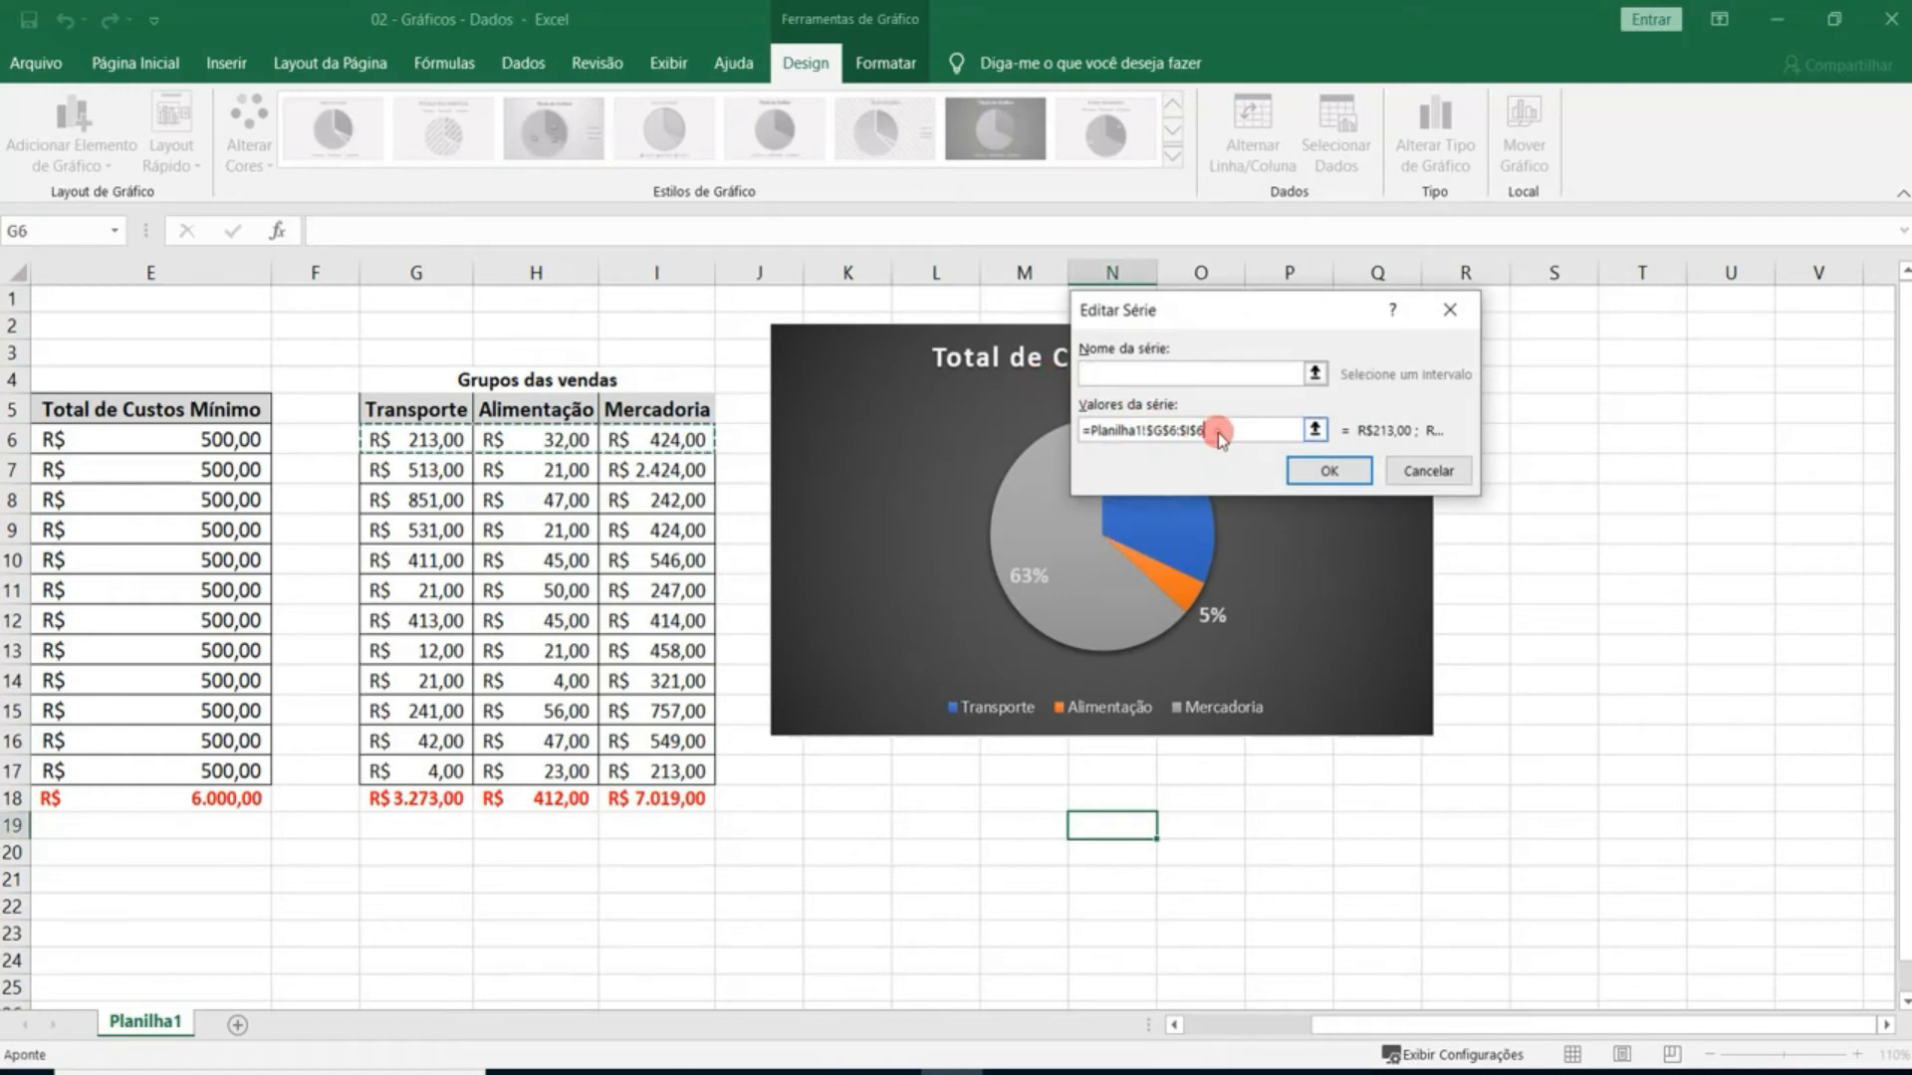
left_click_drag(1217, 431, 937, 430)
key("Delete")
left_click_drag(448, 499, 683, 500)
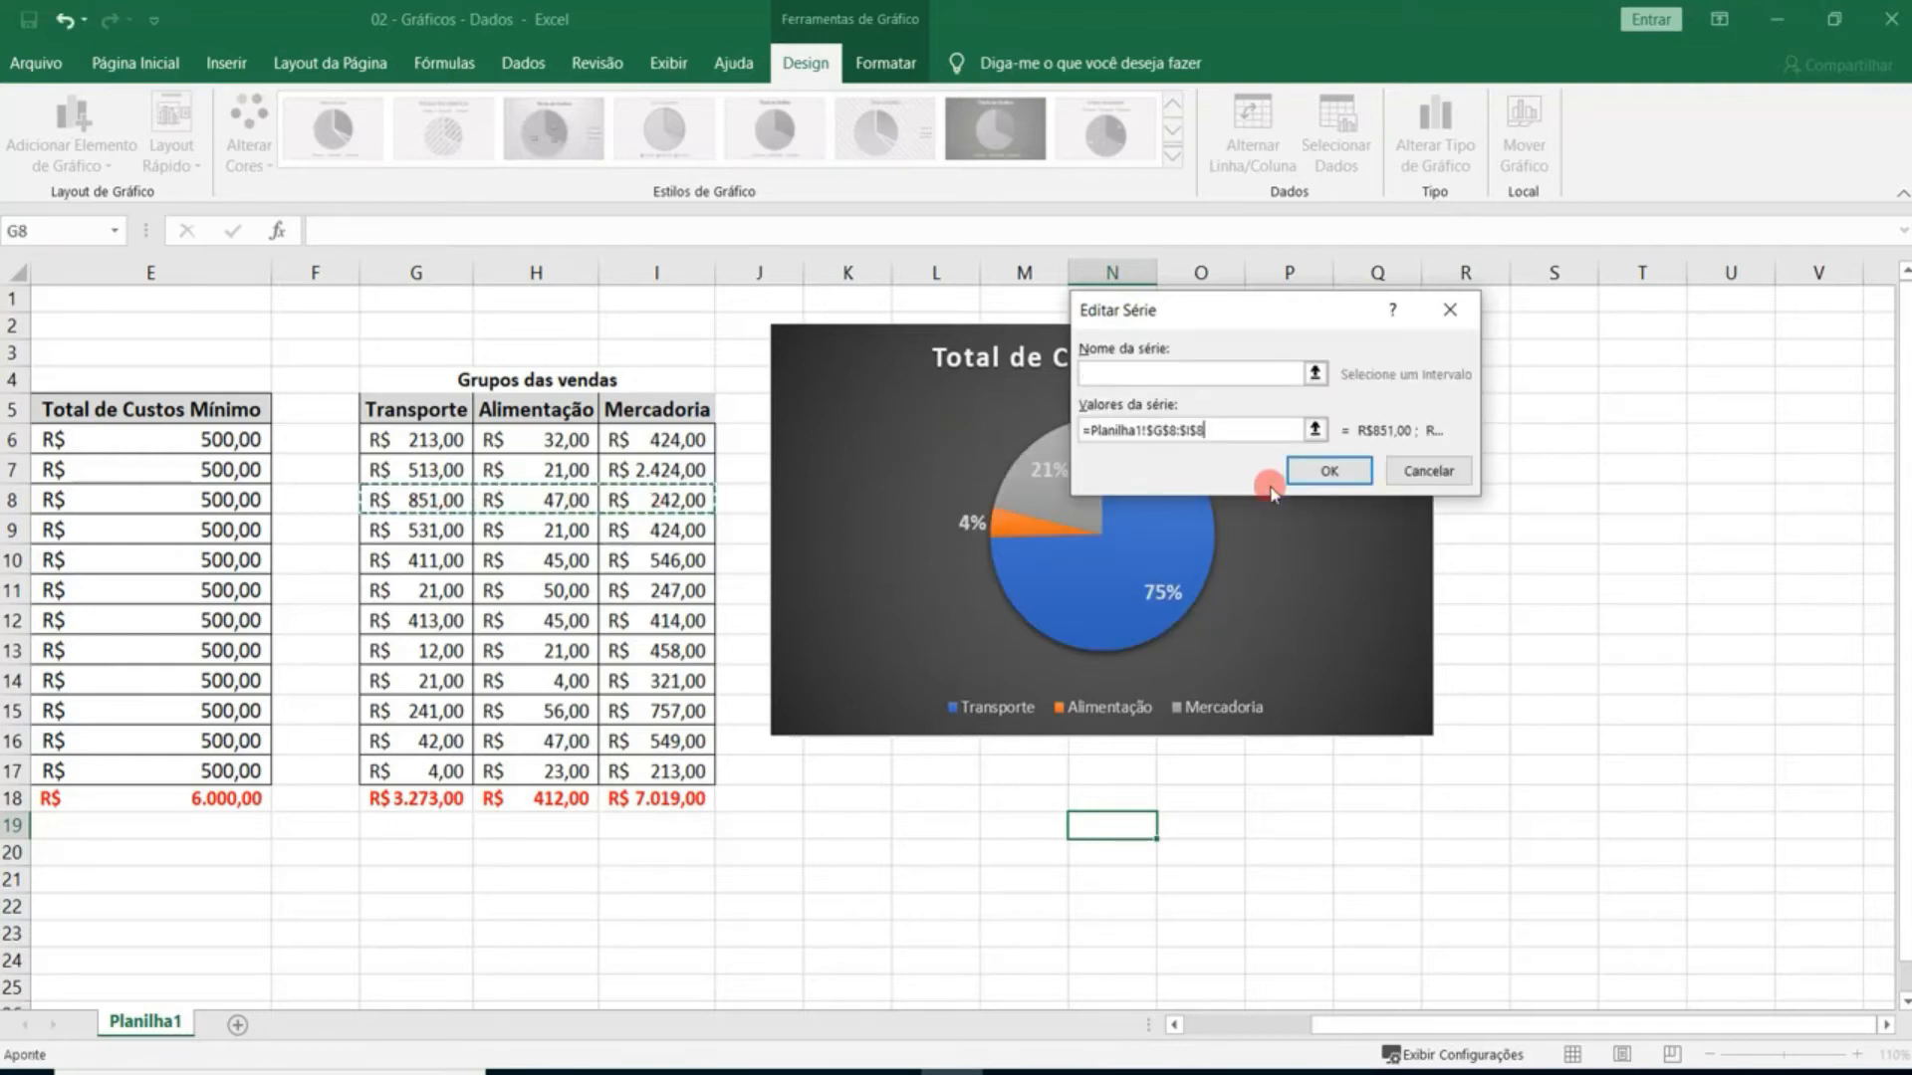
left_click(1328, 473)
left_click(1480, 568)
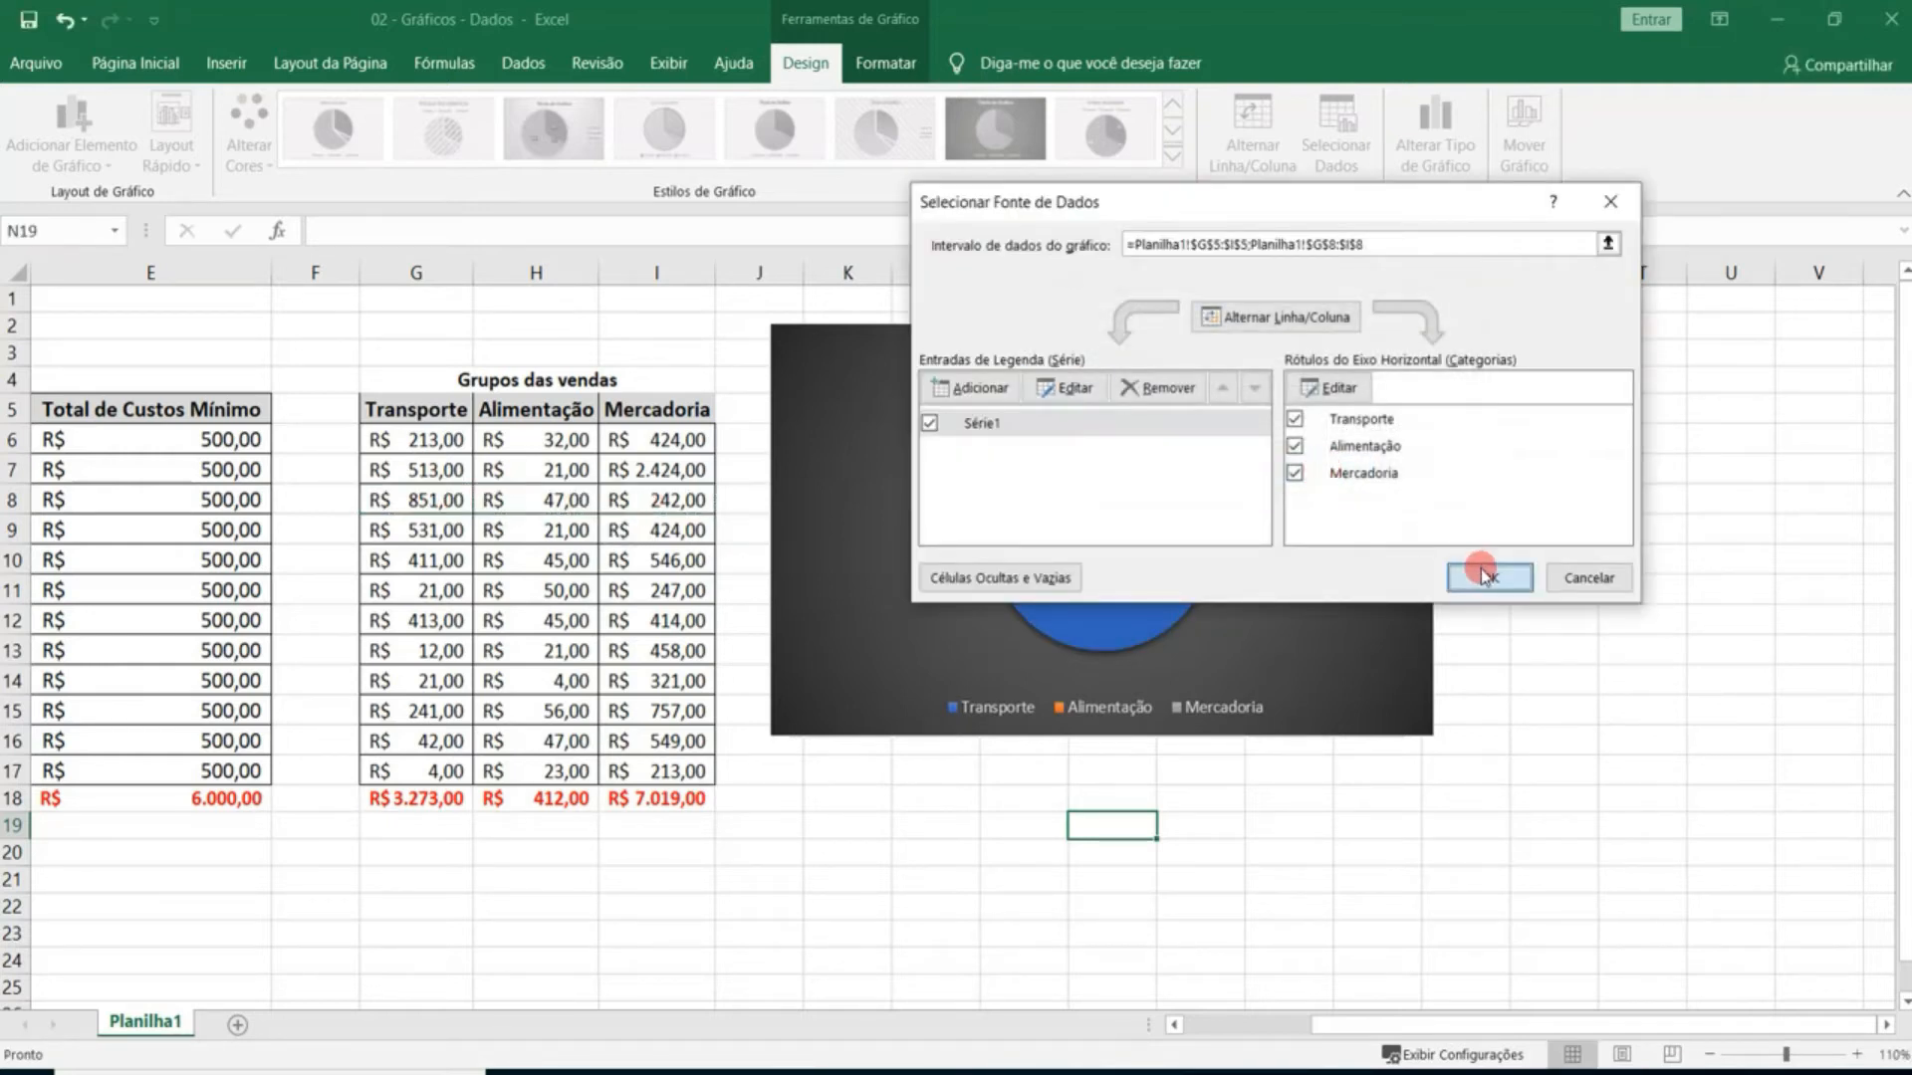
Add the values to the pie chart's data labels alongside the percentages.
mouse_move(1115, 481)
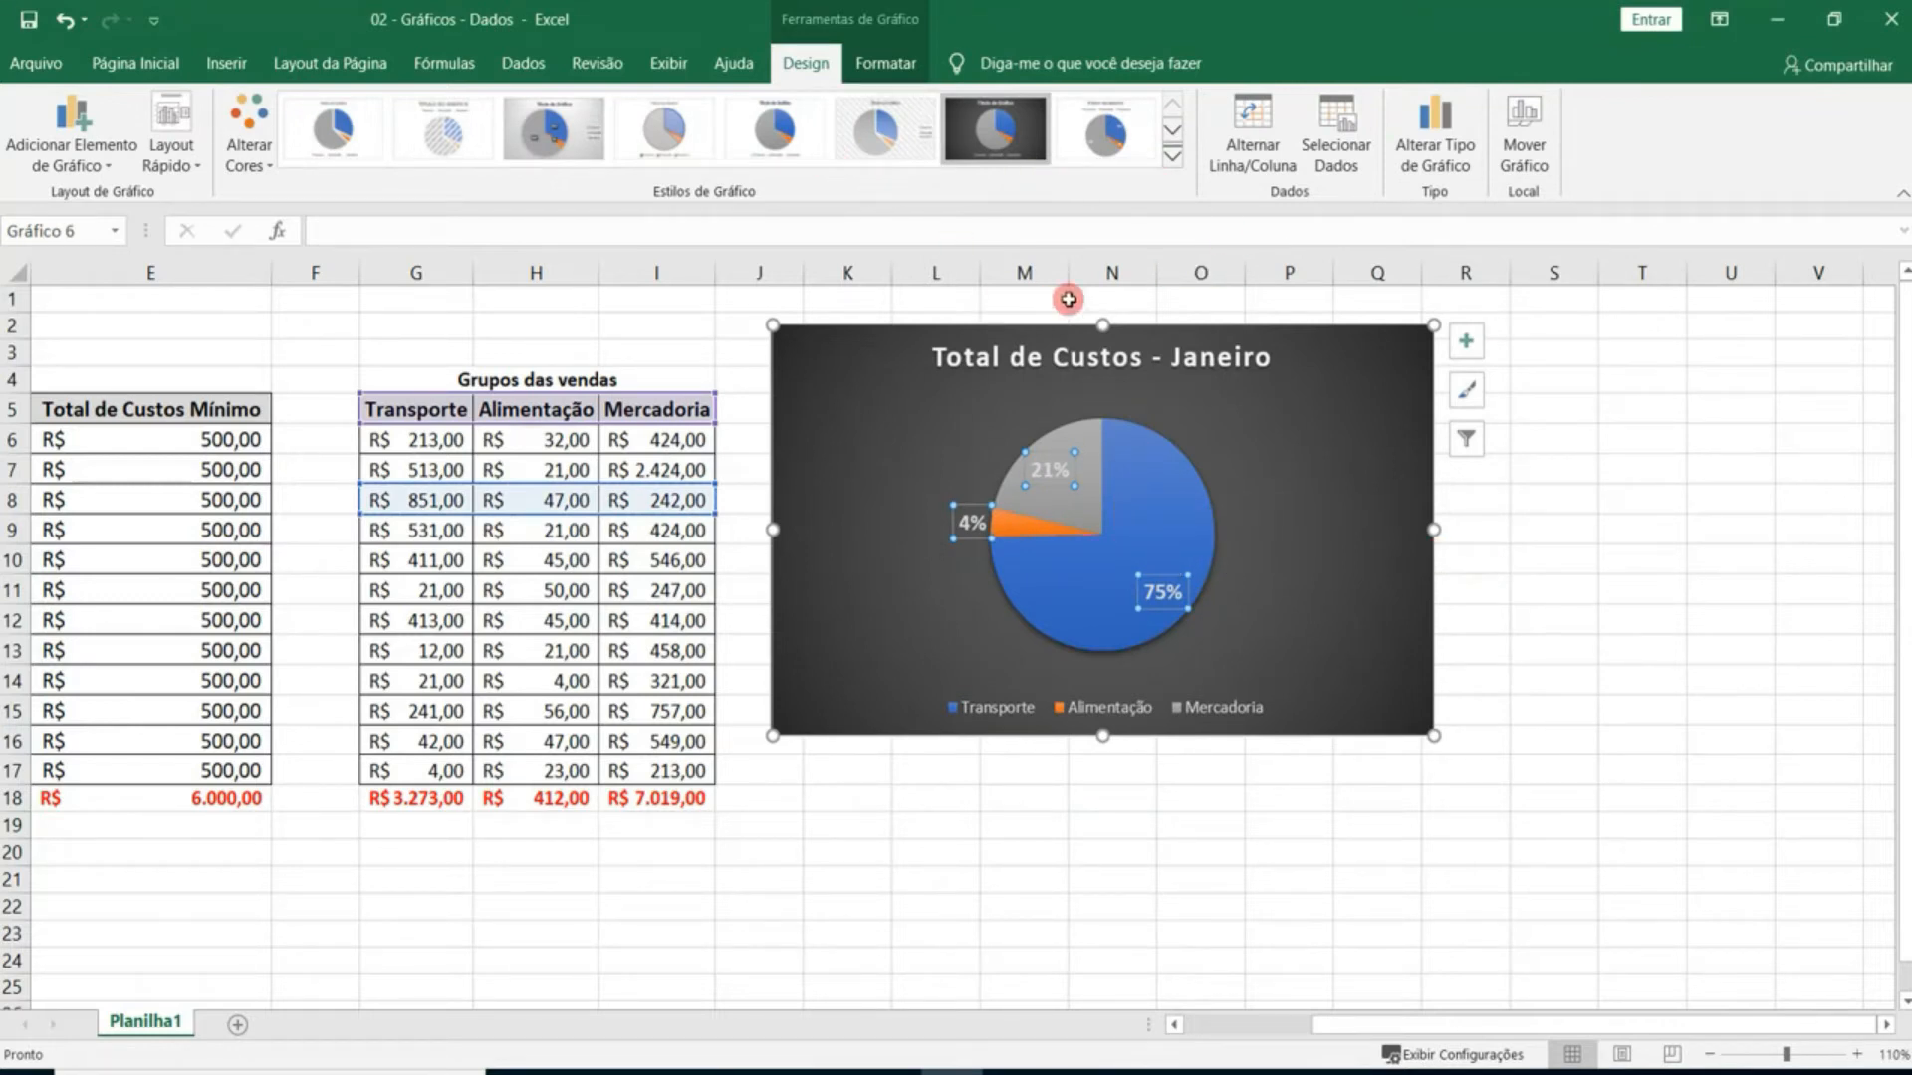
left_click(885, 63)
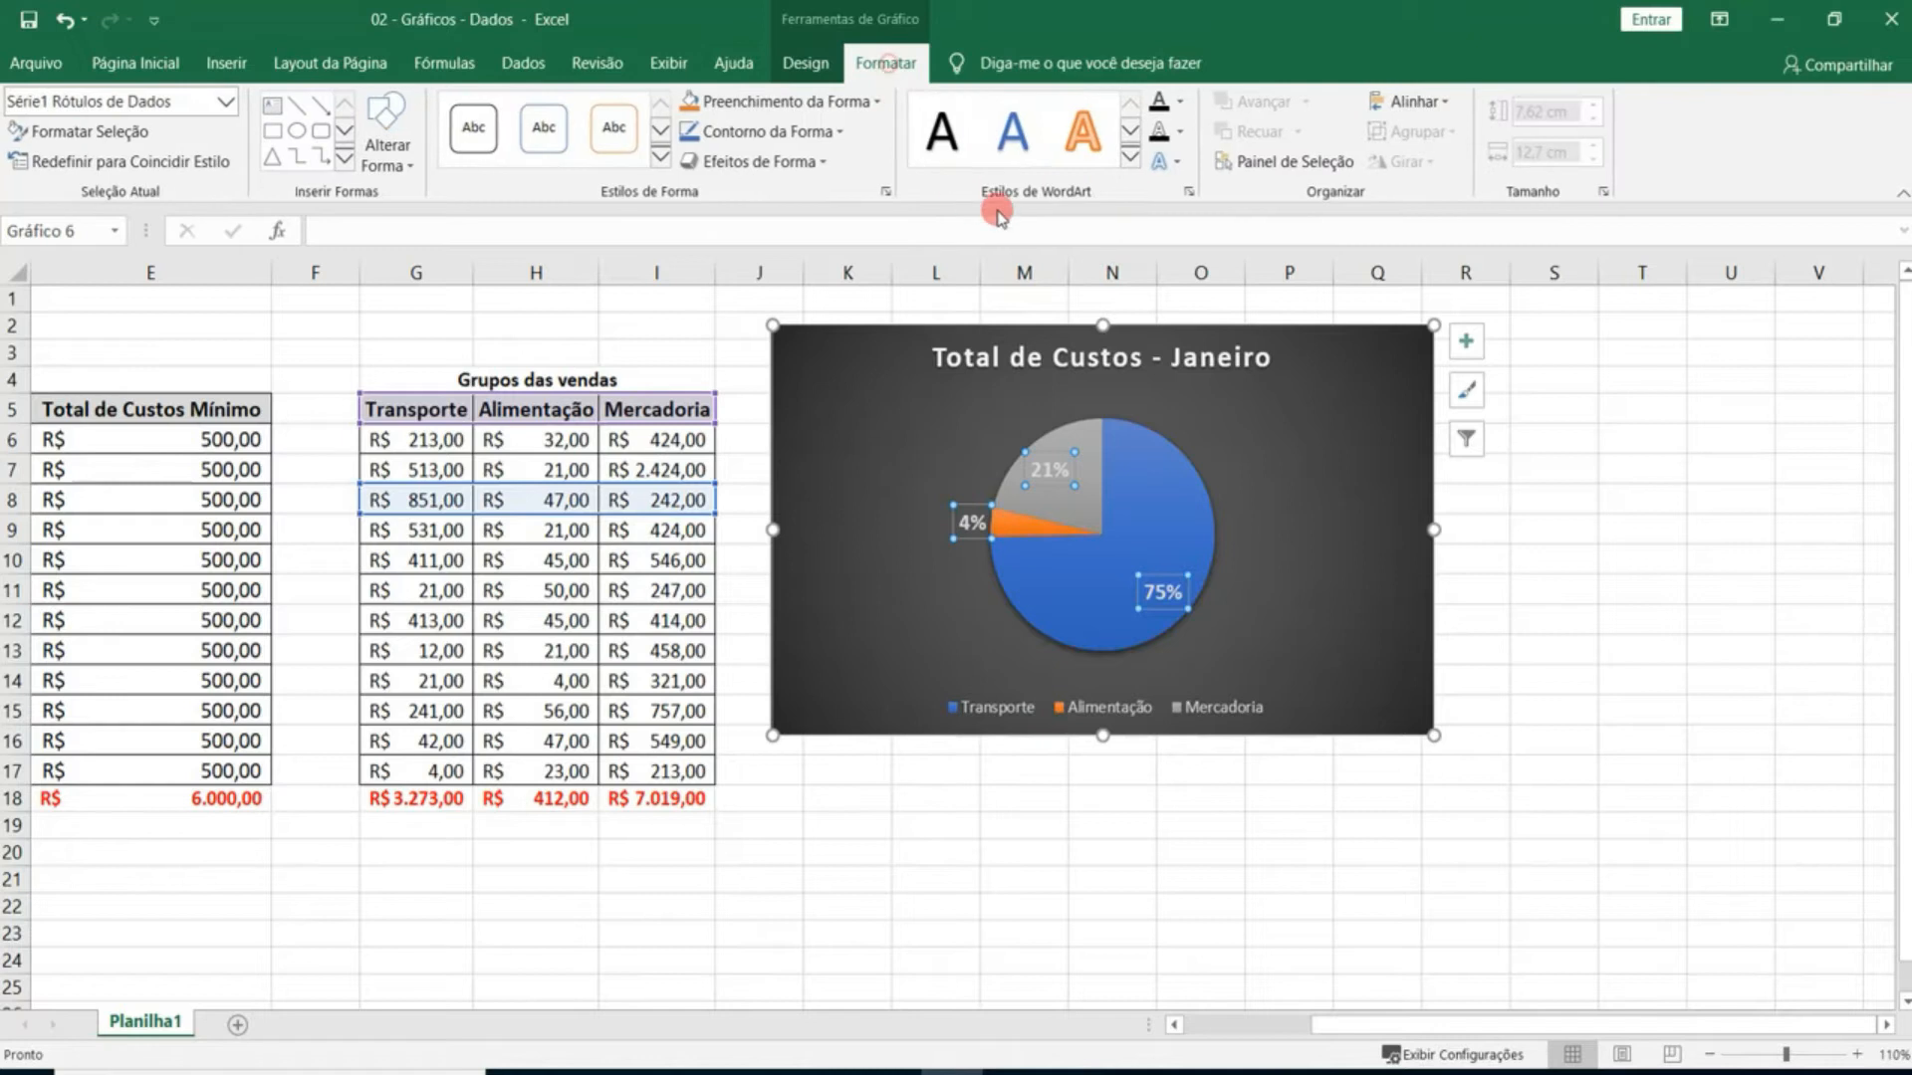
left_click(883, 191)
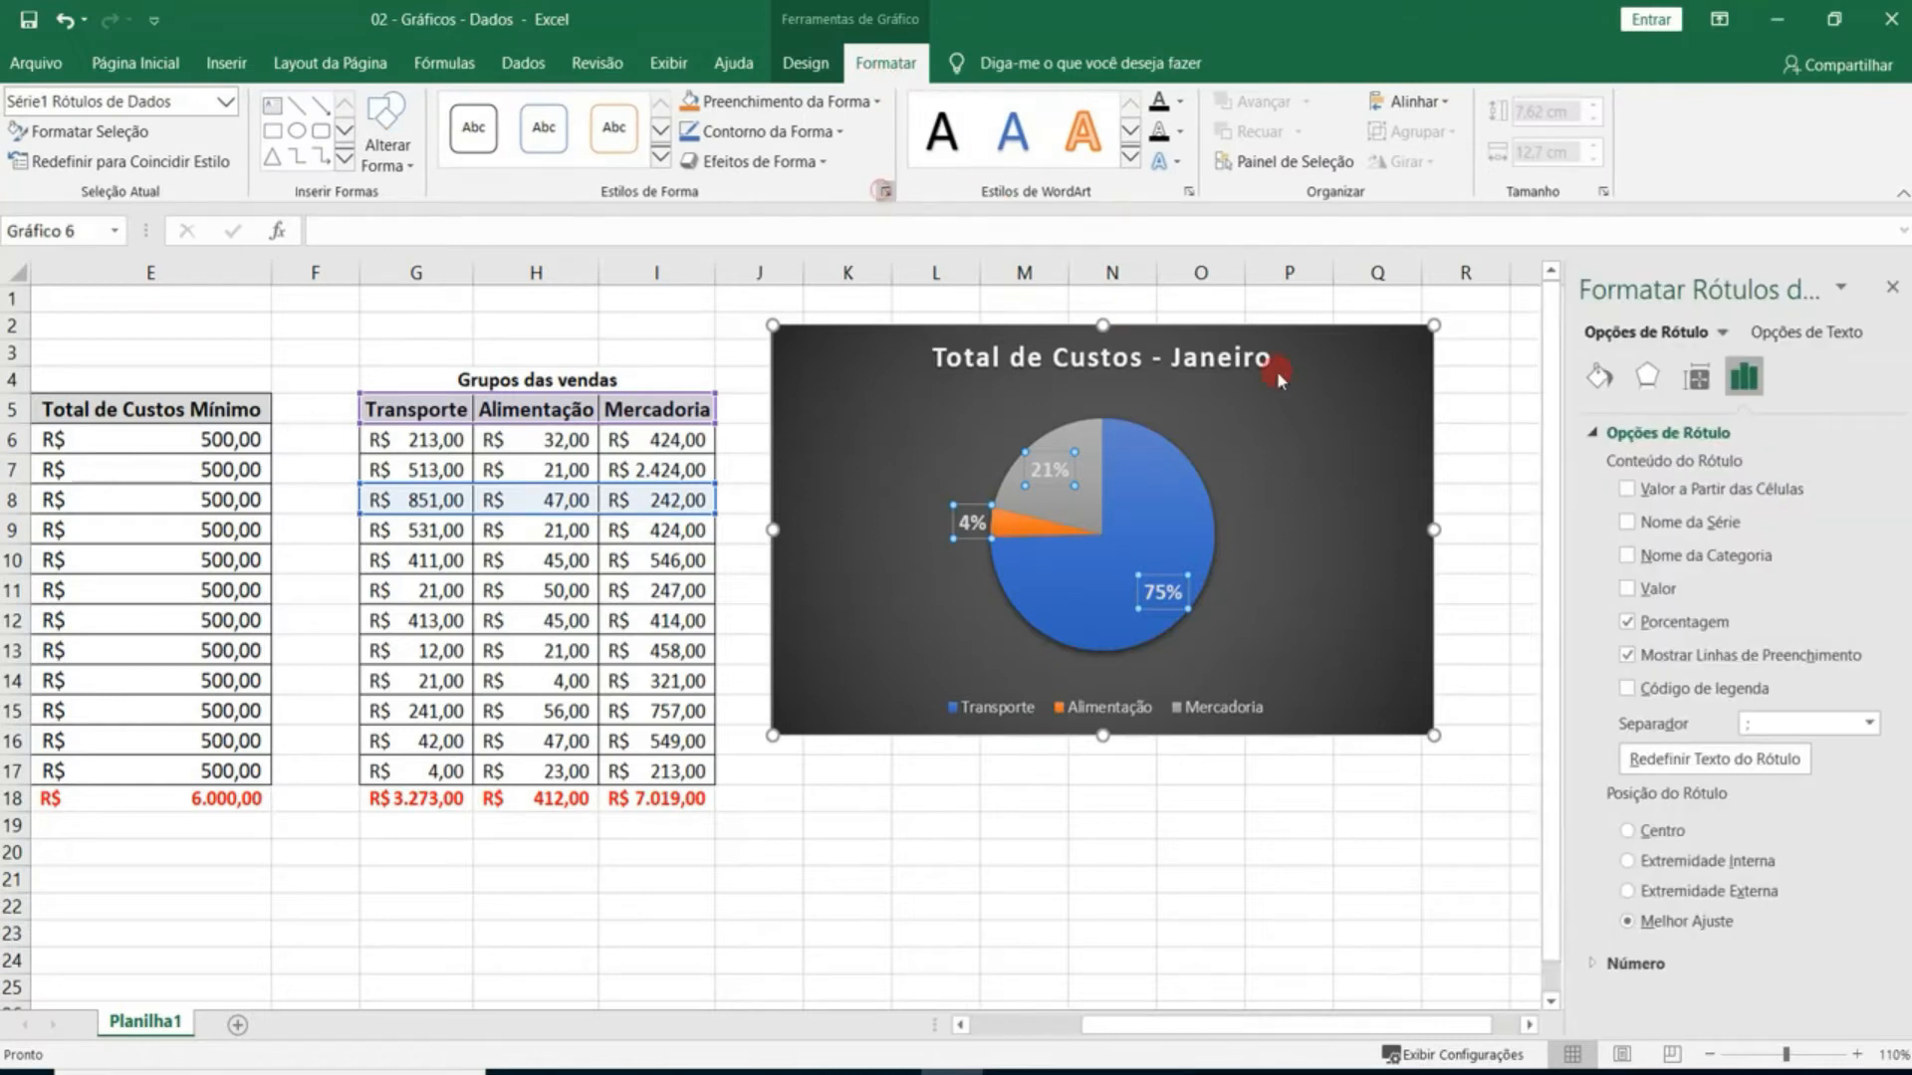
left_click(1629, 591)
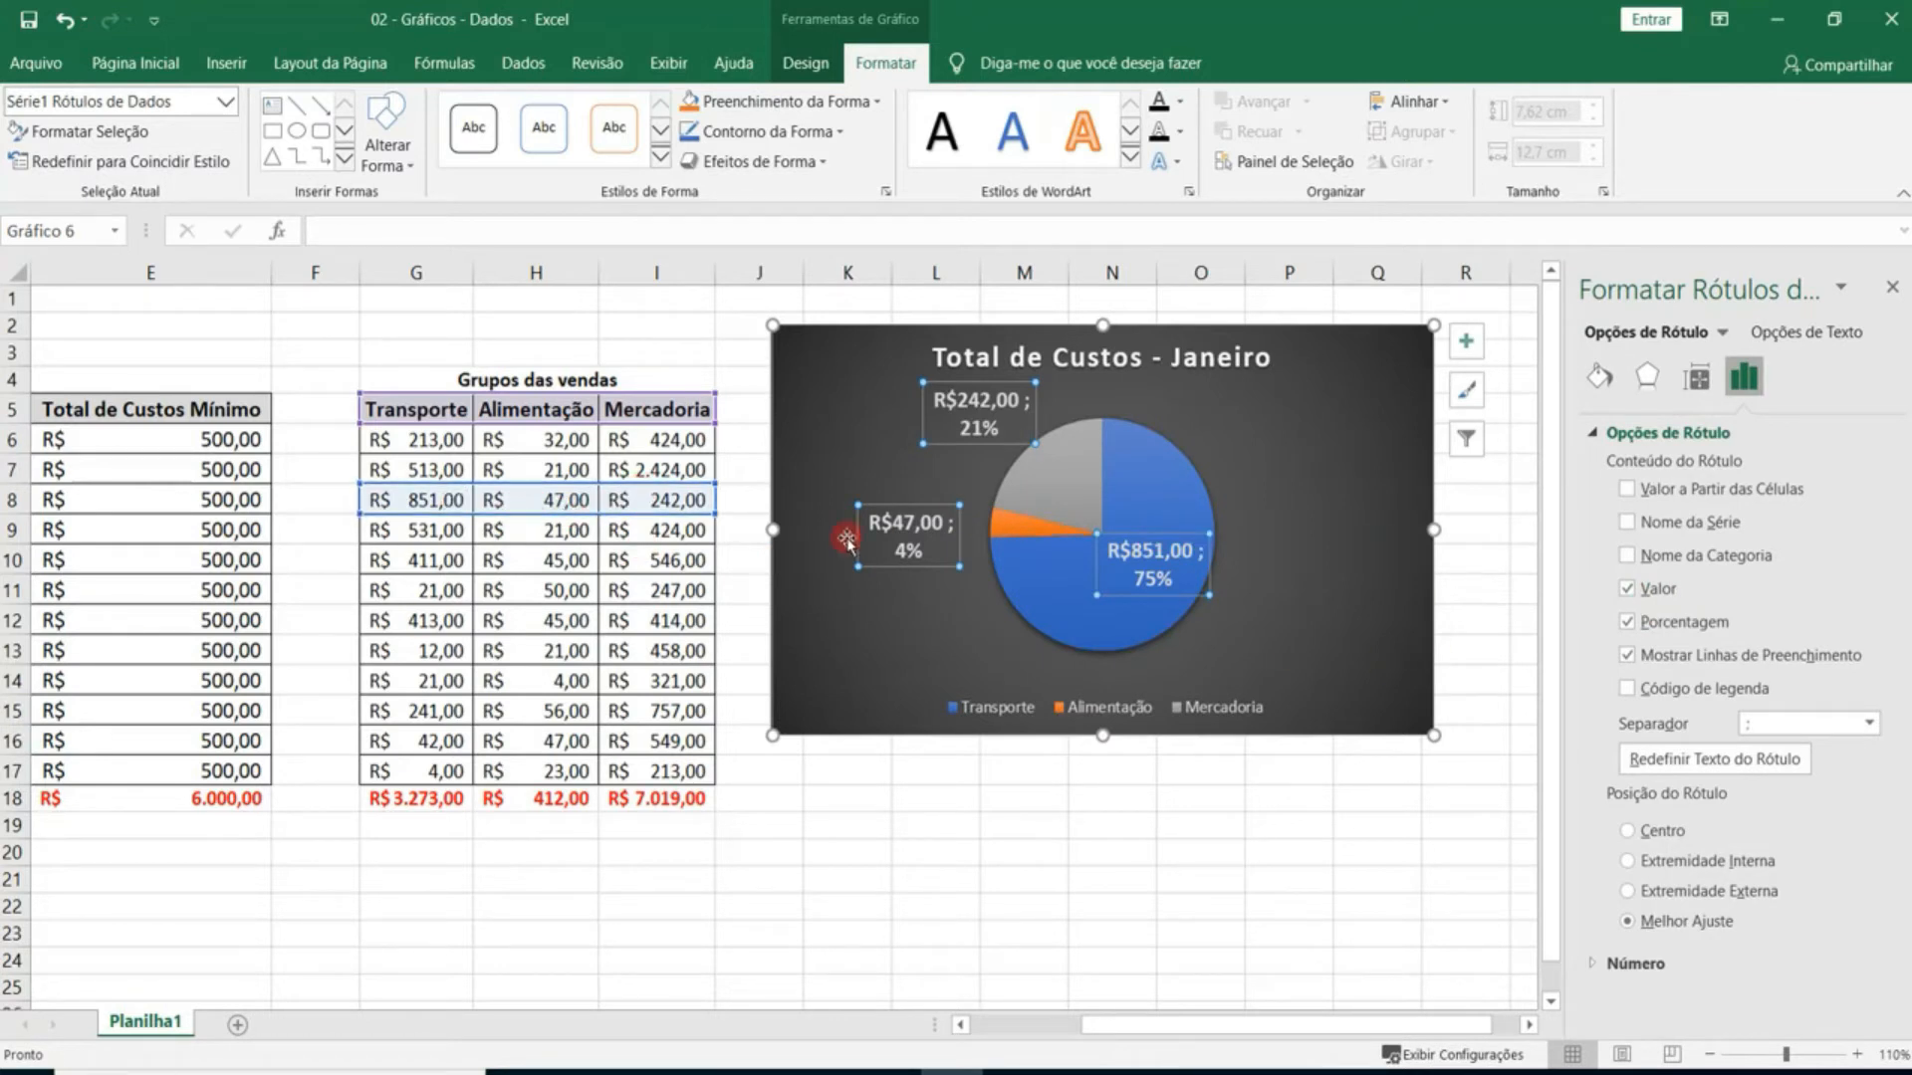
Change the month in the chart title so that it reads "Total de Custos - Março".
left_click(1195, 356)
double_click(1197, 356)
type("Março")
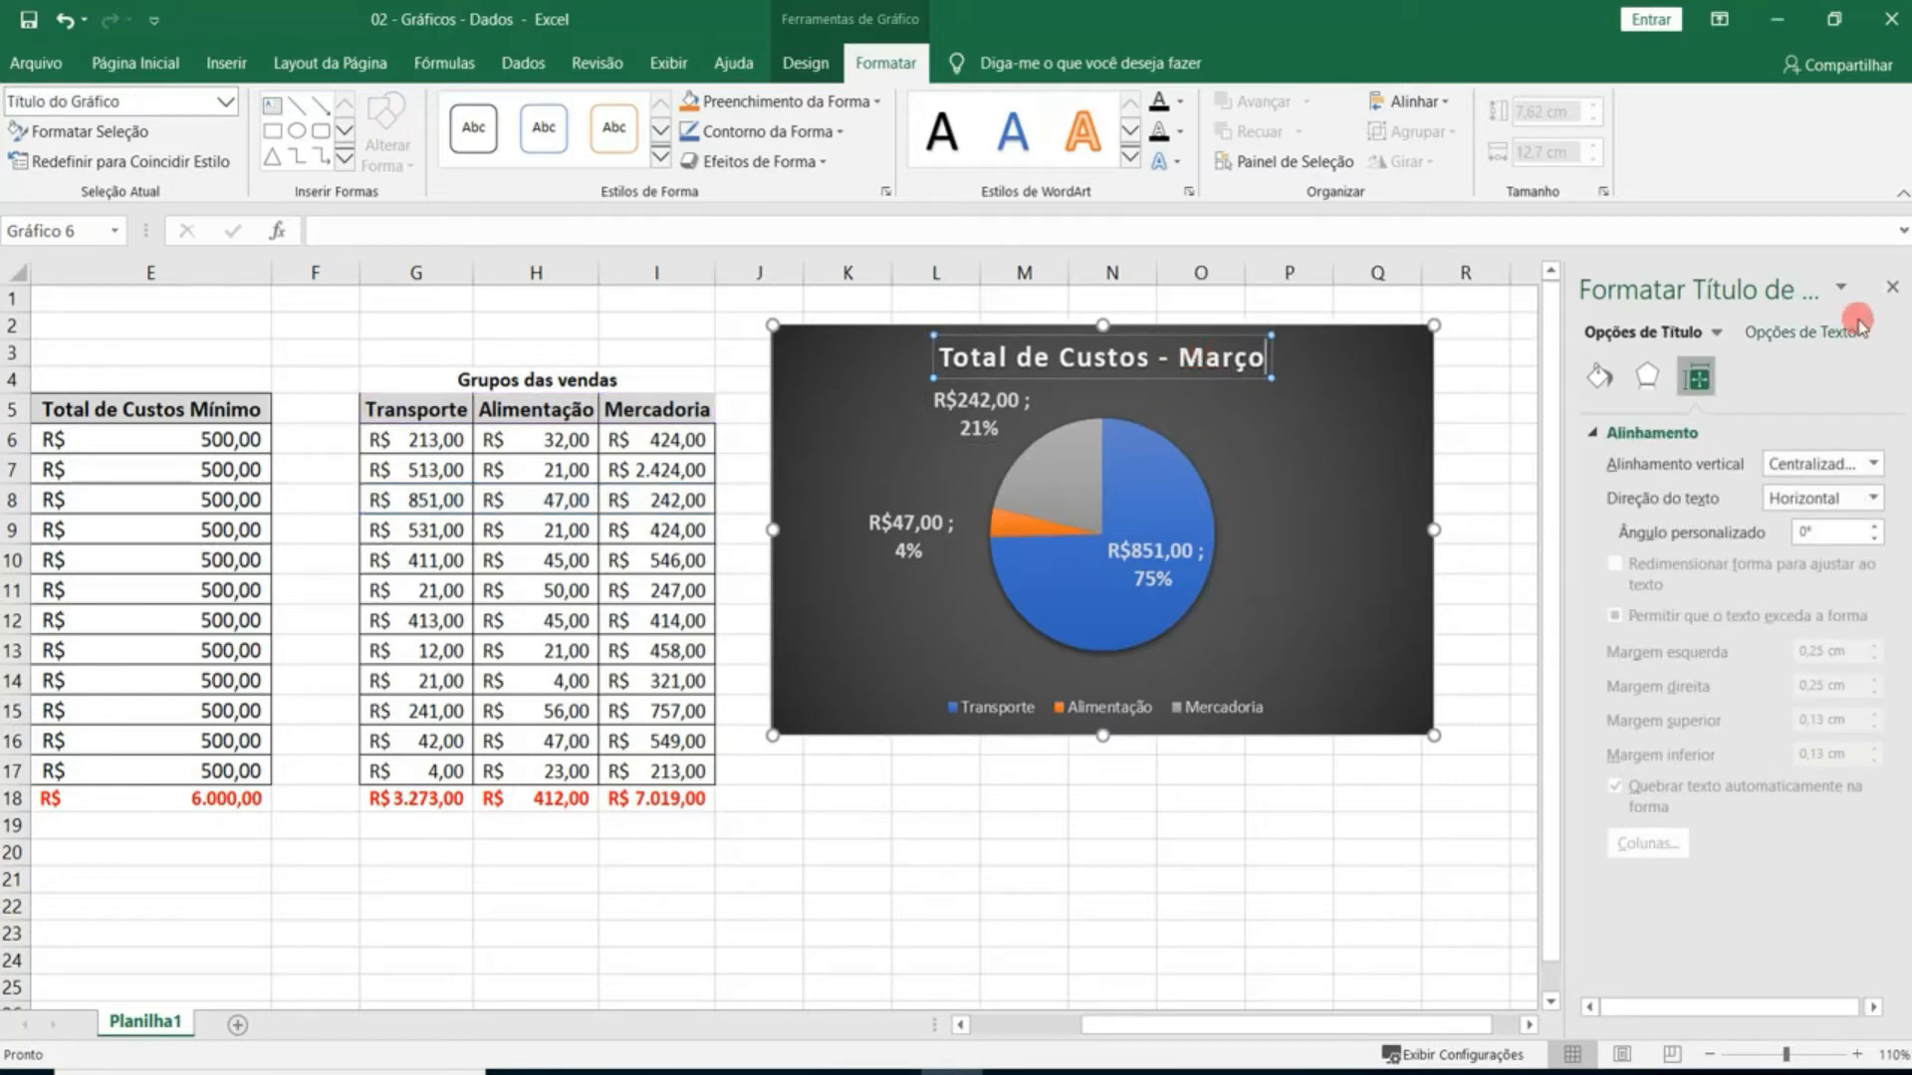
left_click(1892, 286)
Change the March pie chart to the doughnut chart type.
left_click(1412, 363)
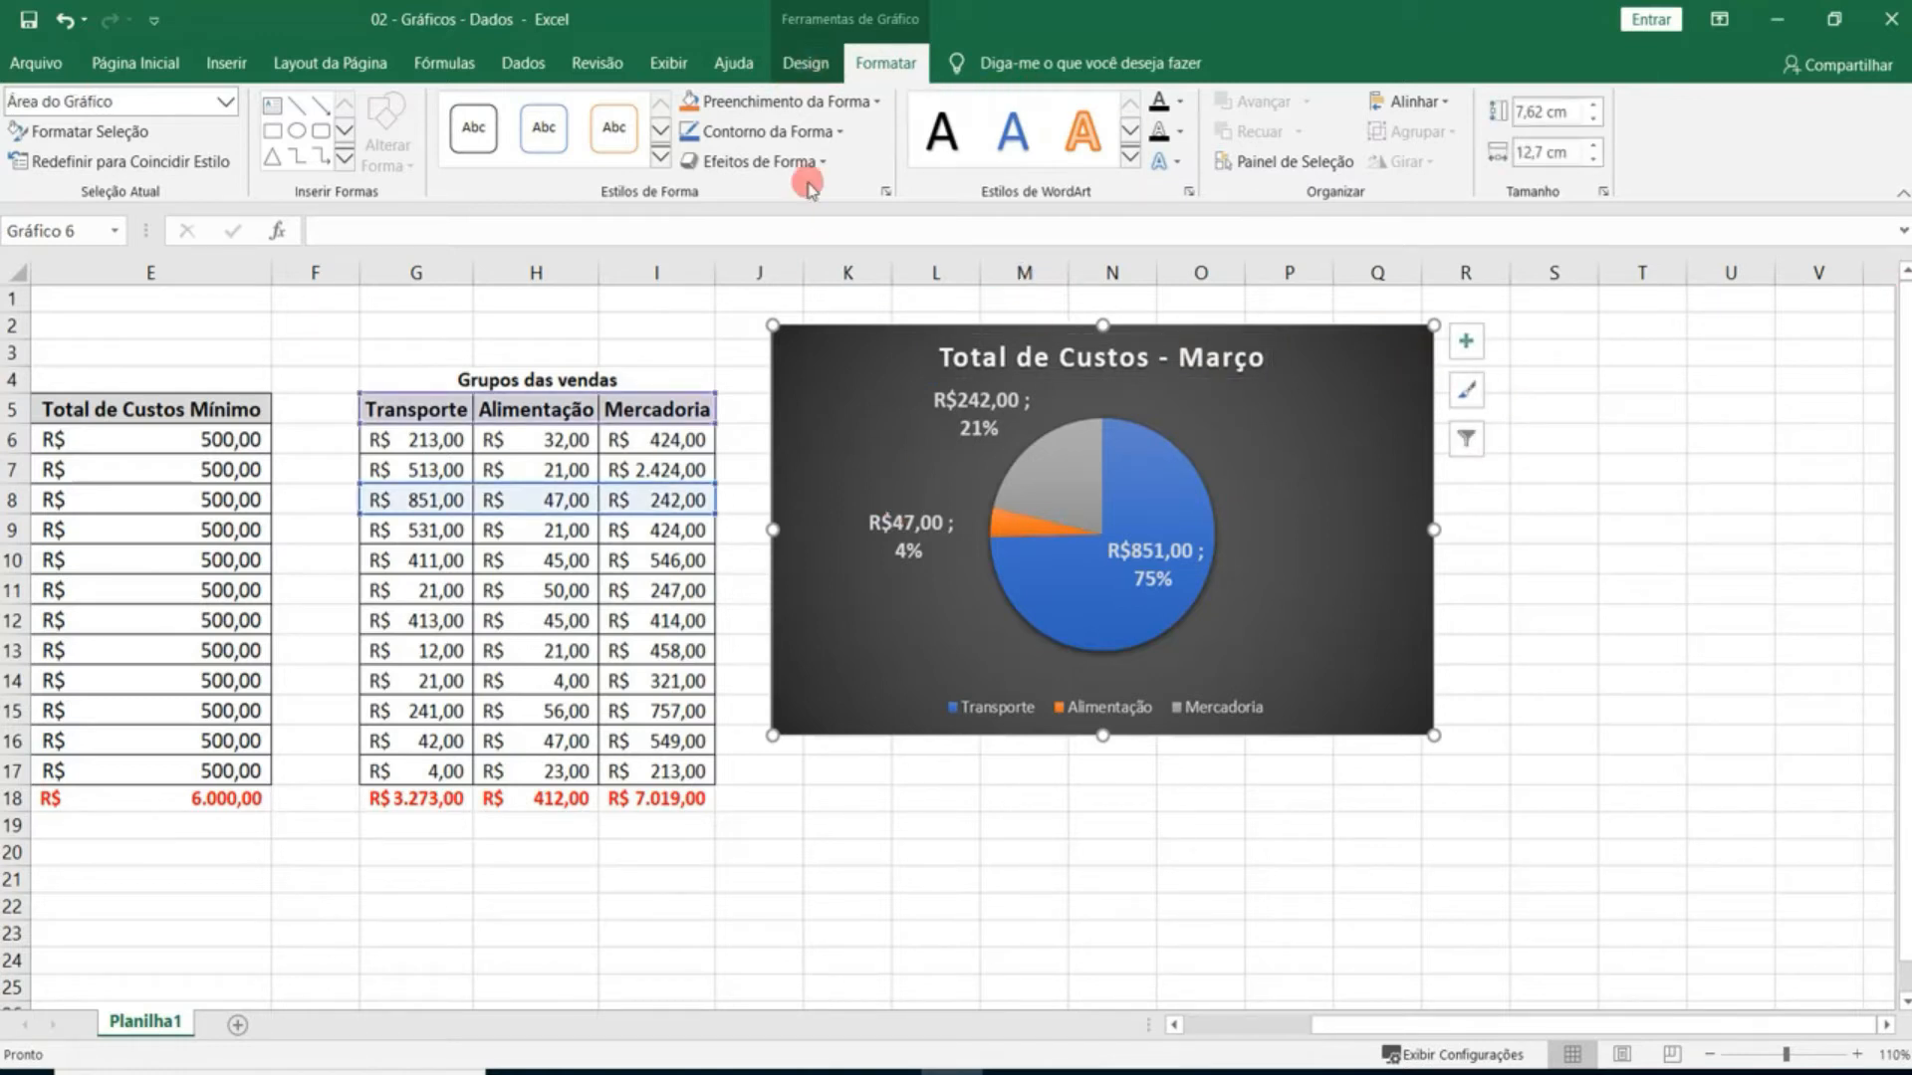
left_click(805, 62)
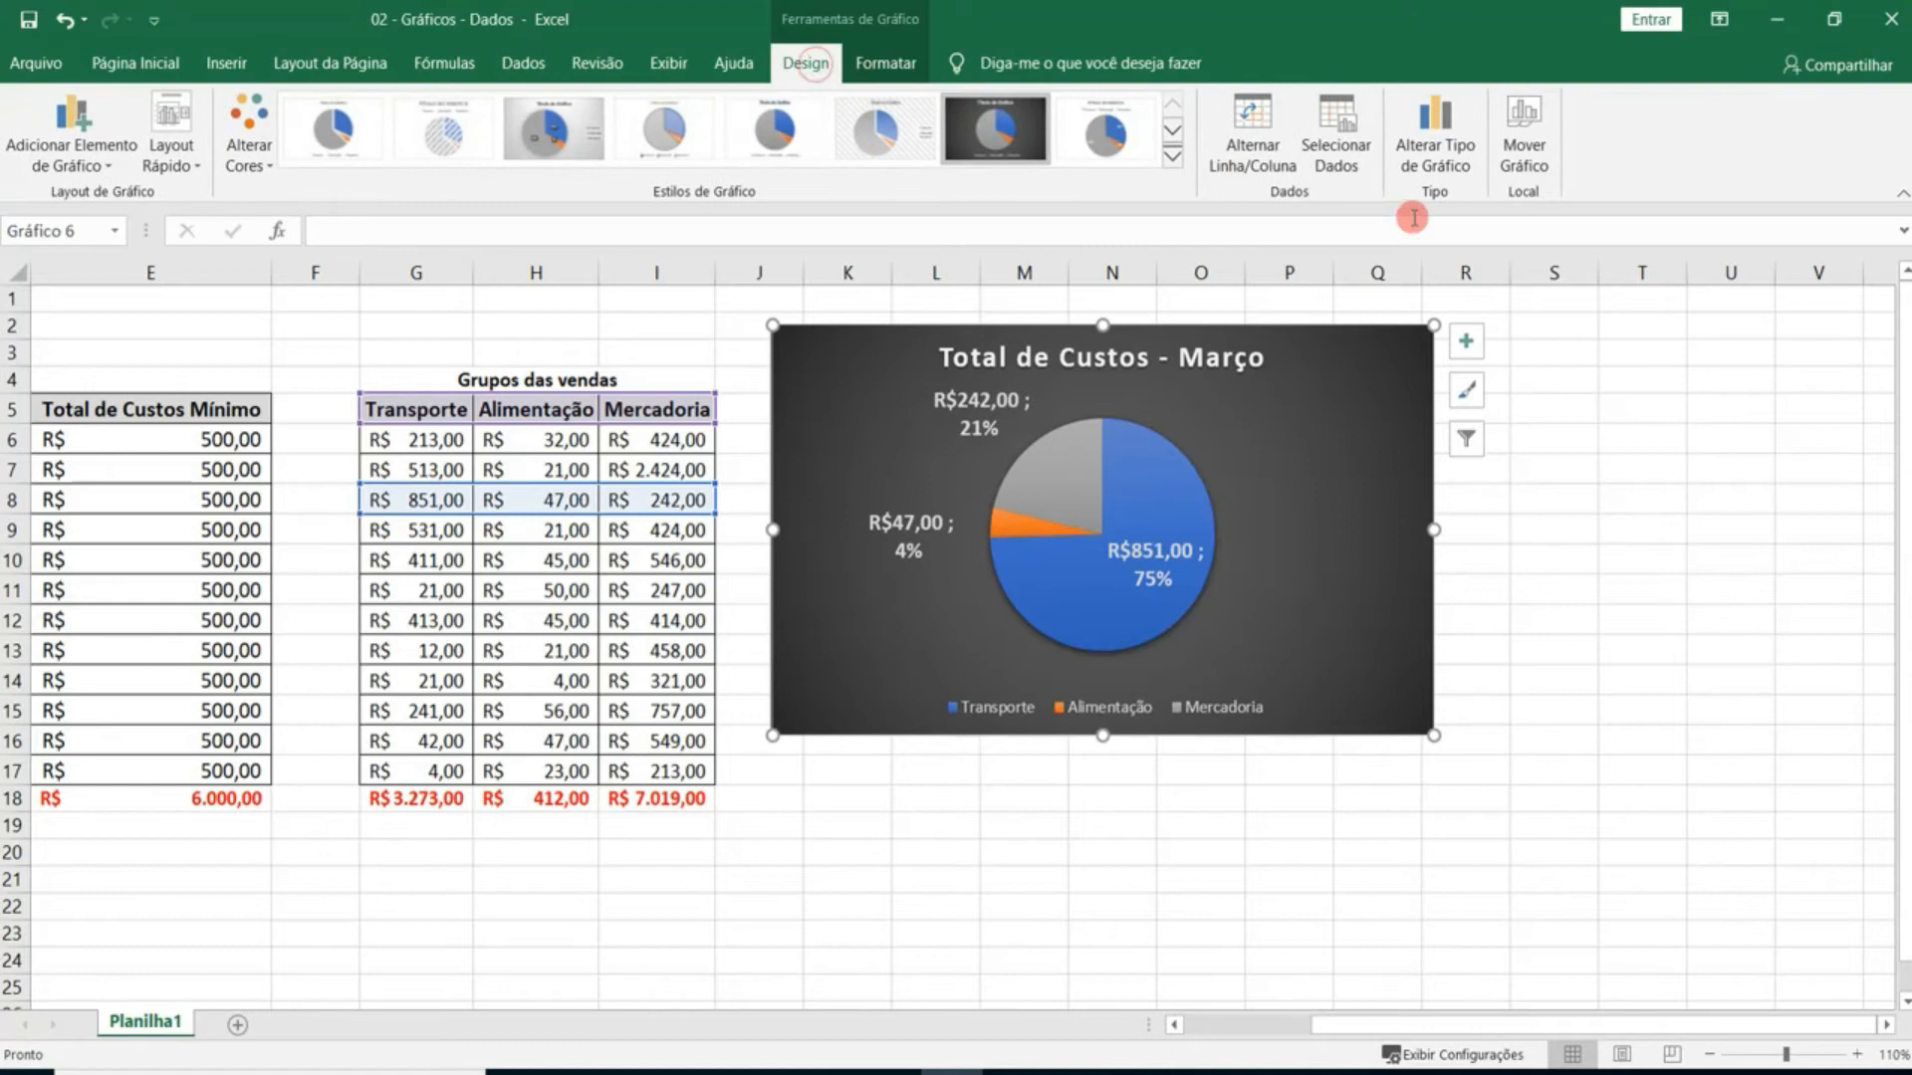
left_click(1409, 169)
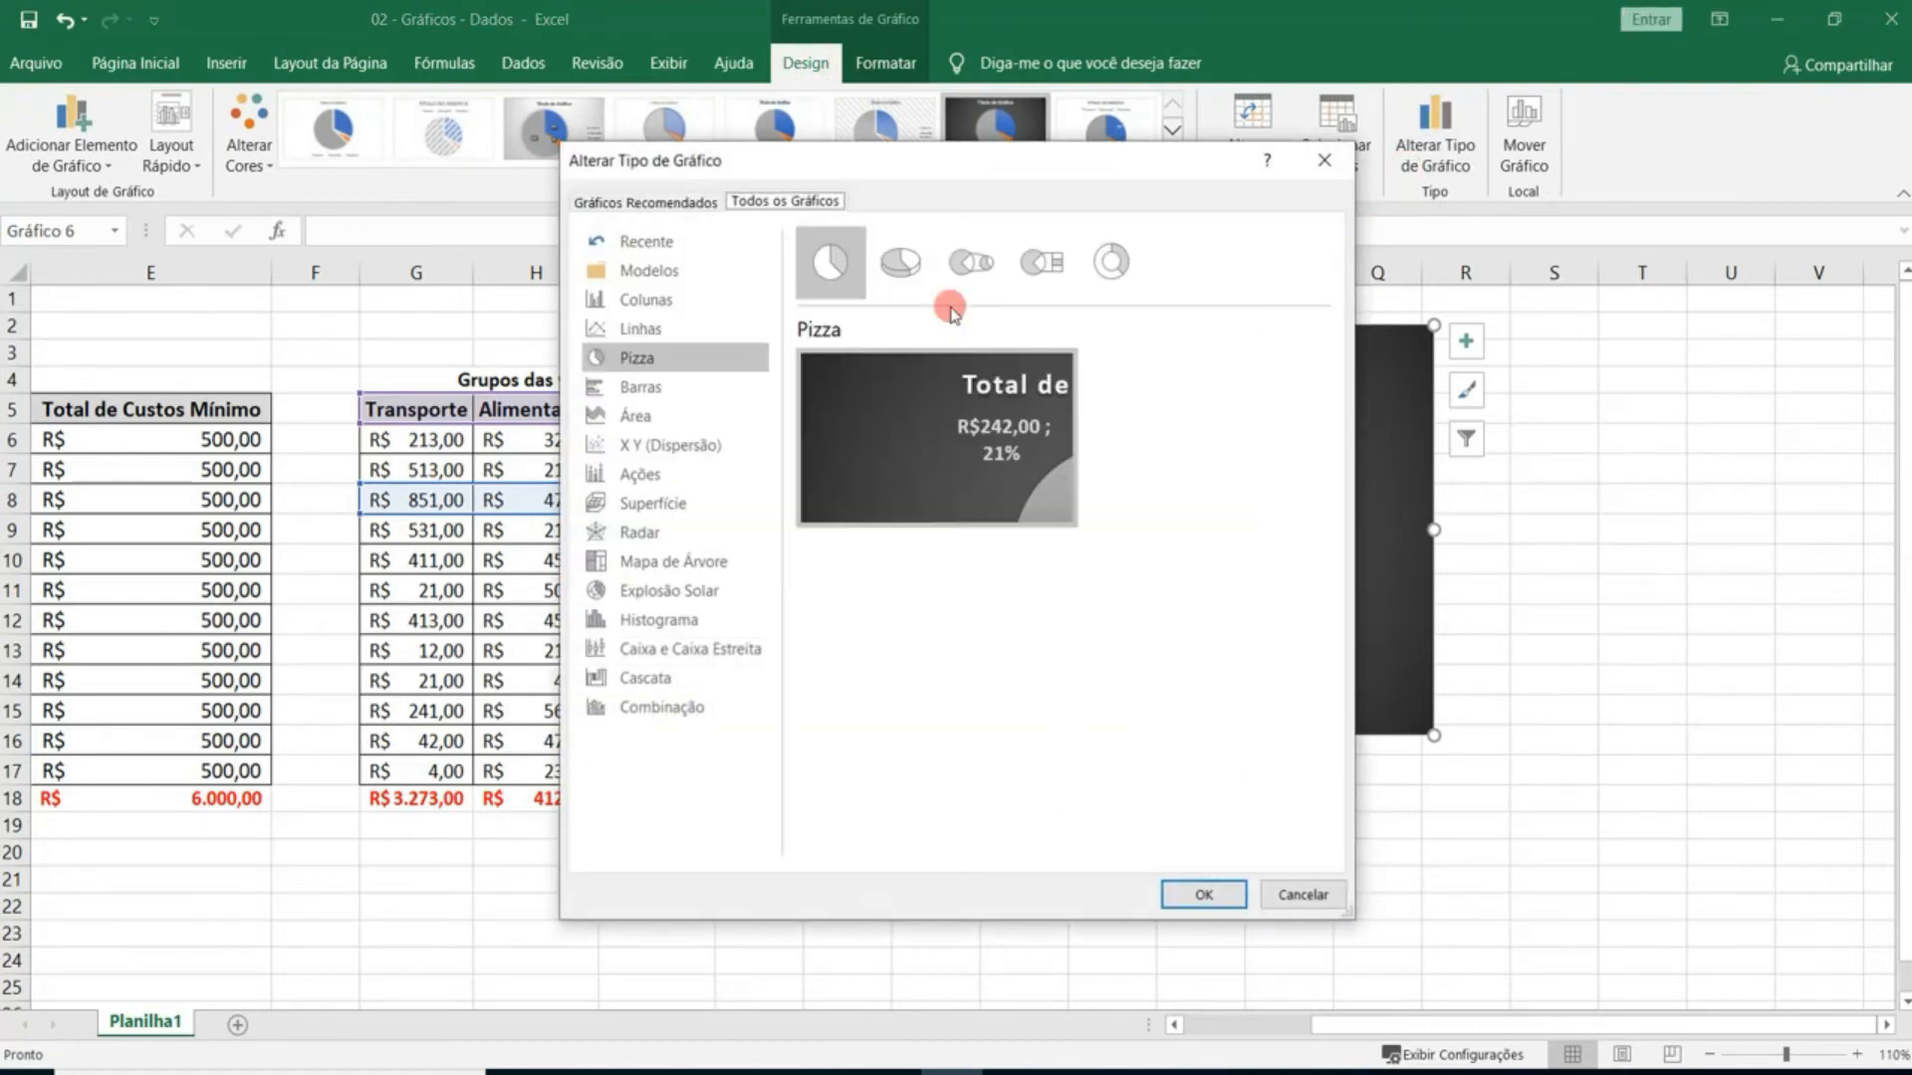
left_click(1137, 278)
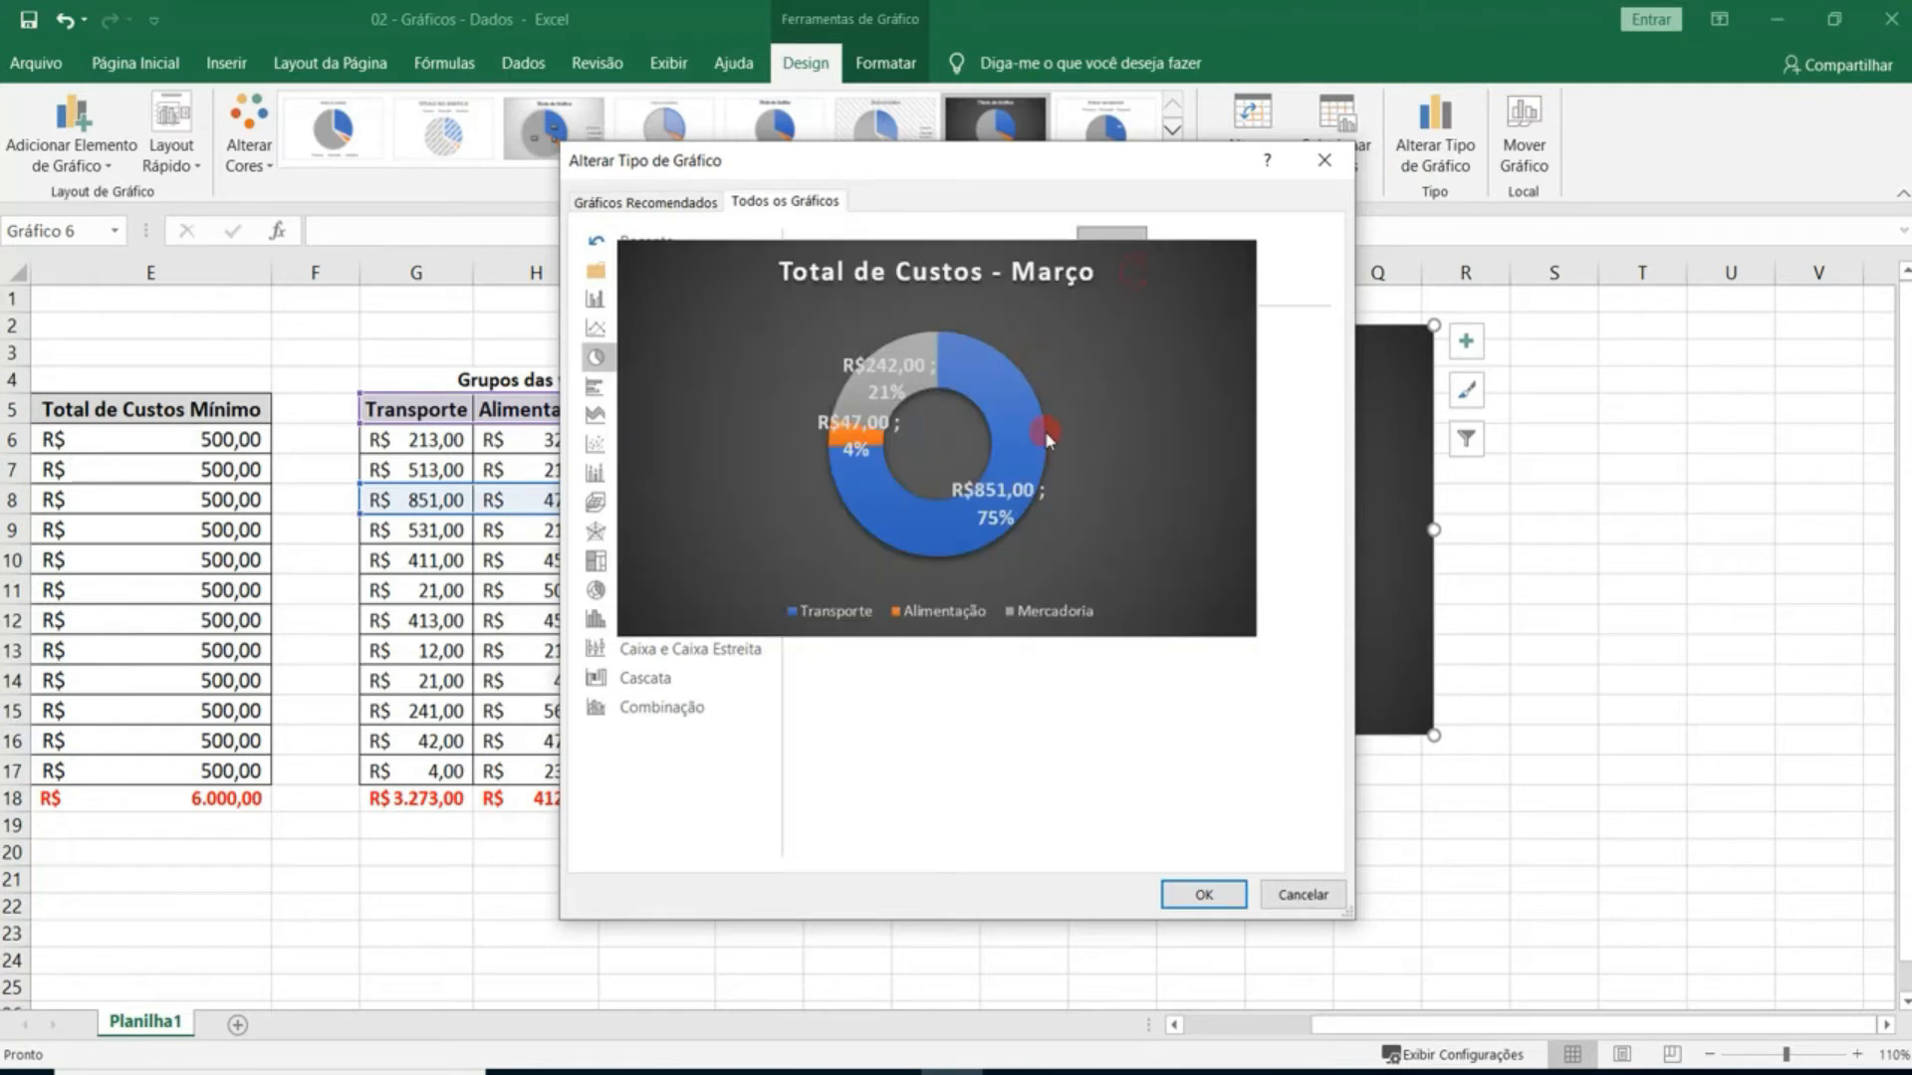
left_click(1205, 894)
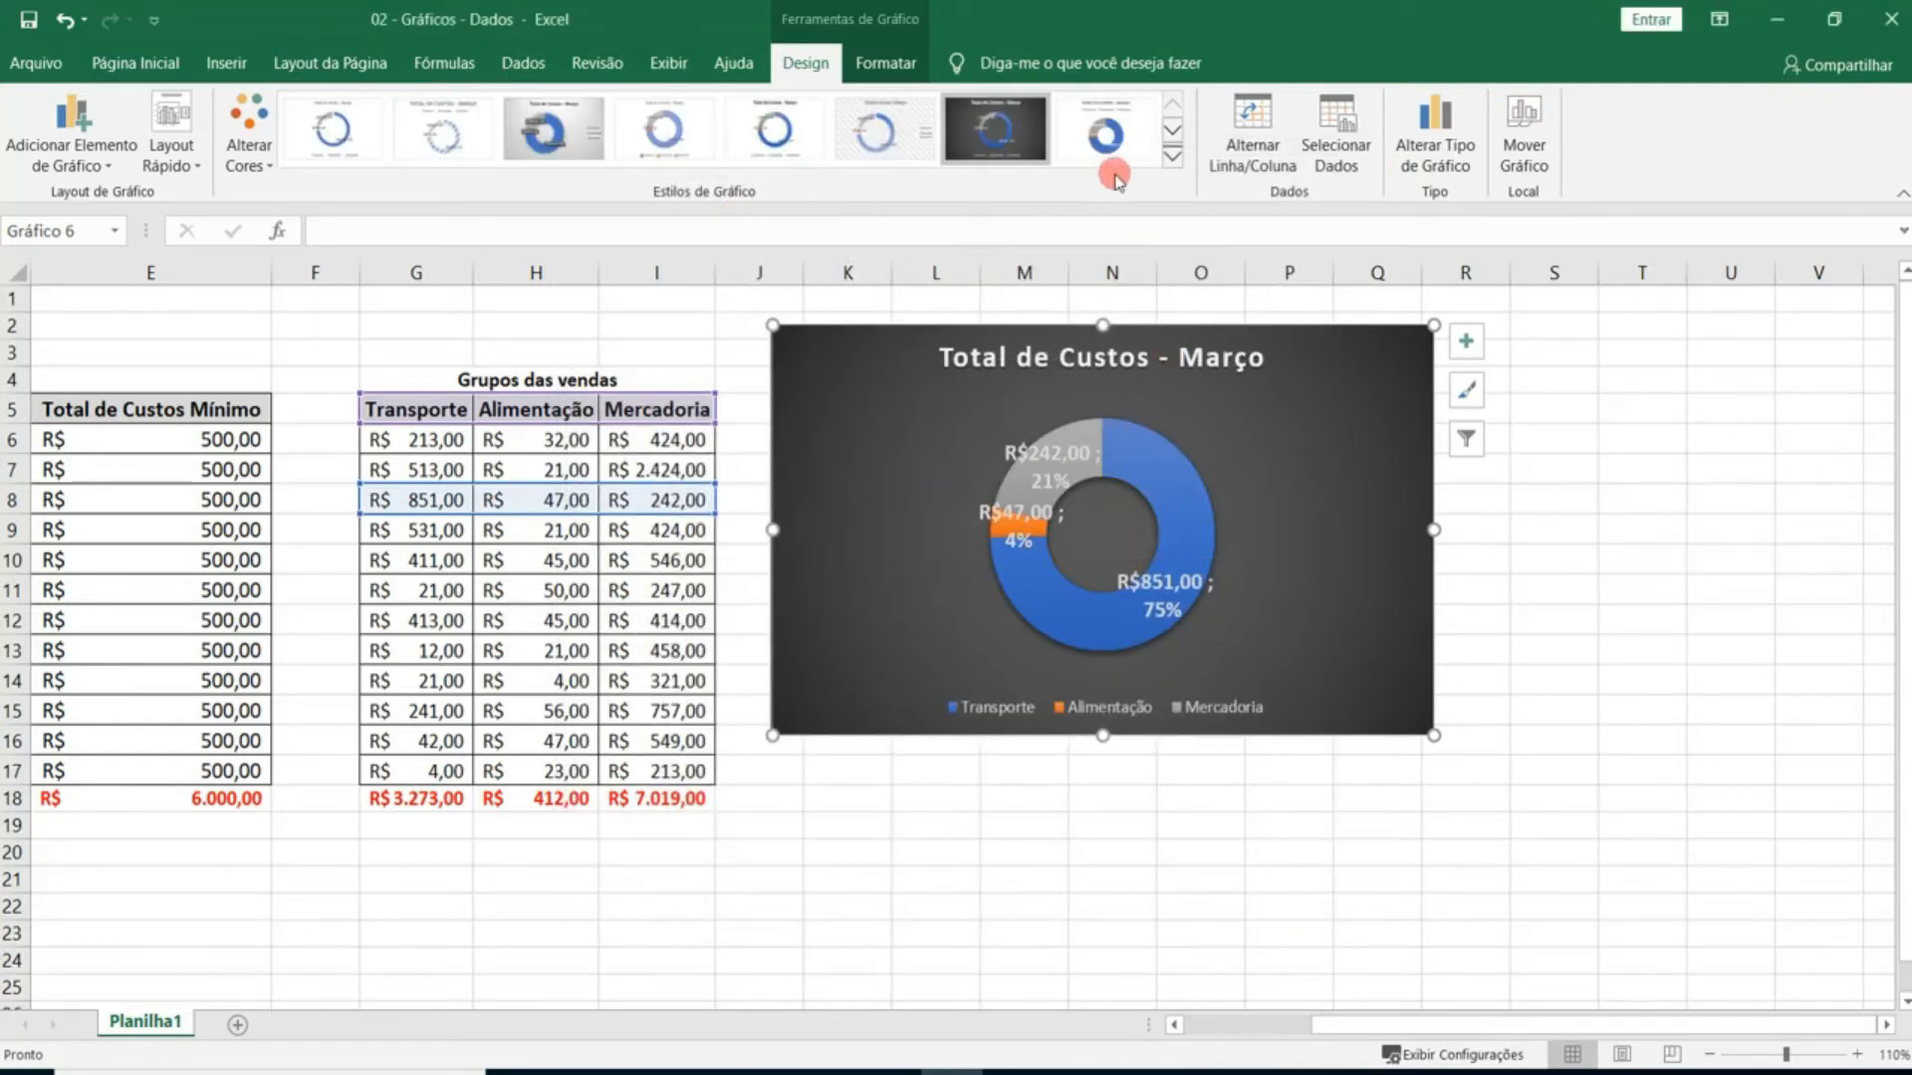
Remove the values from the doughnut chart's data labels, keeping only the percentages.
left_click(906, 55)
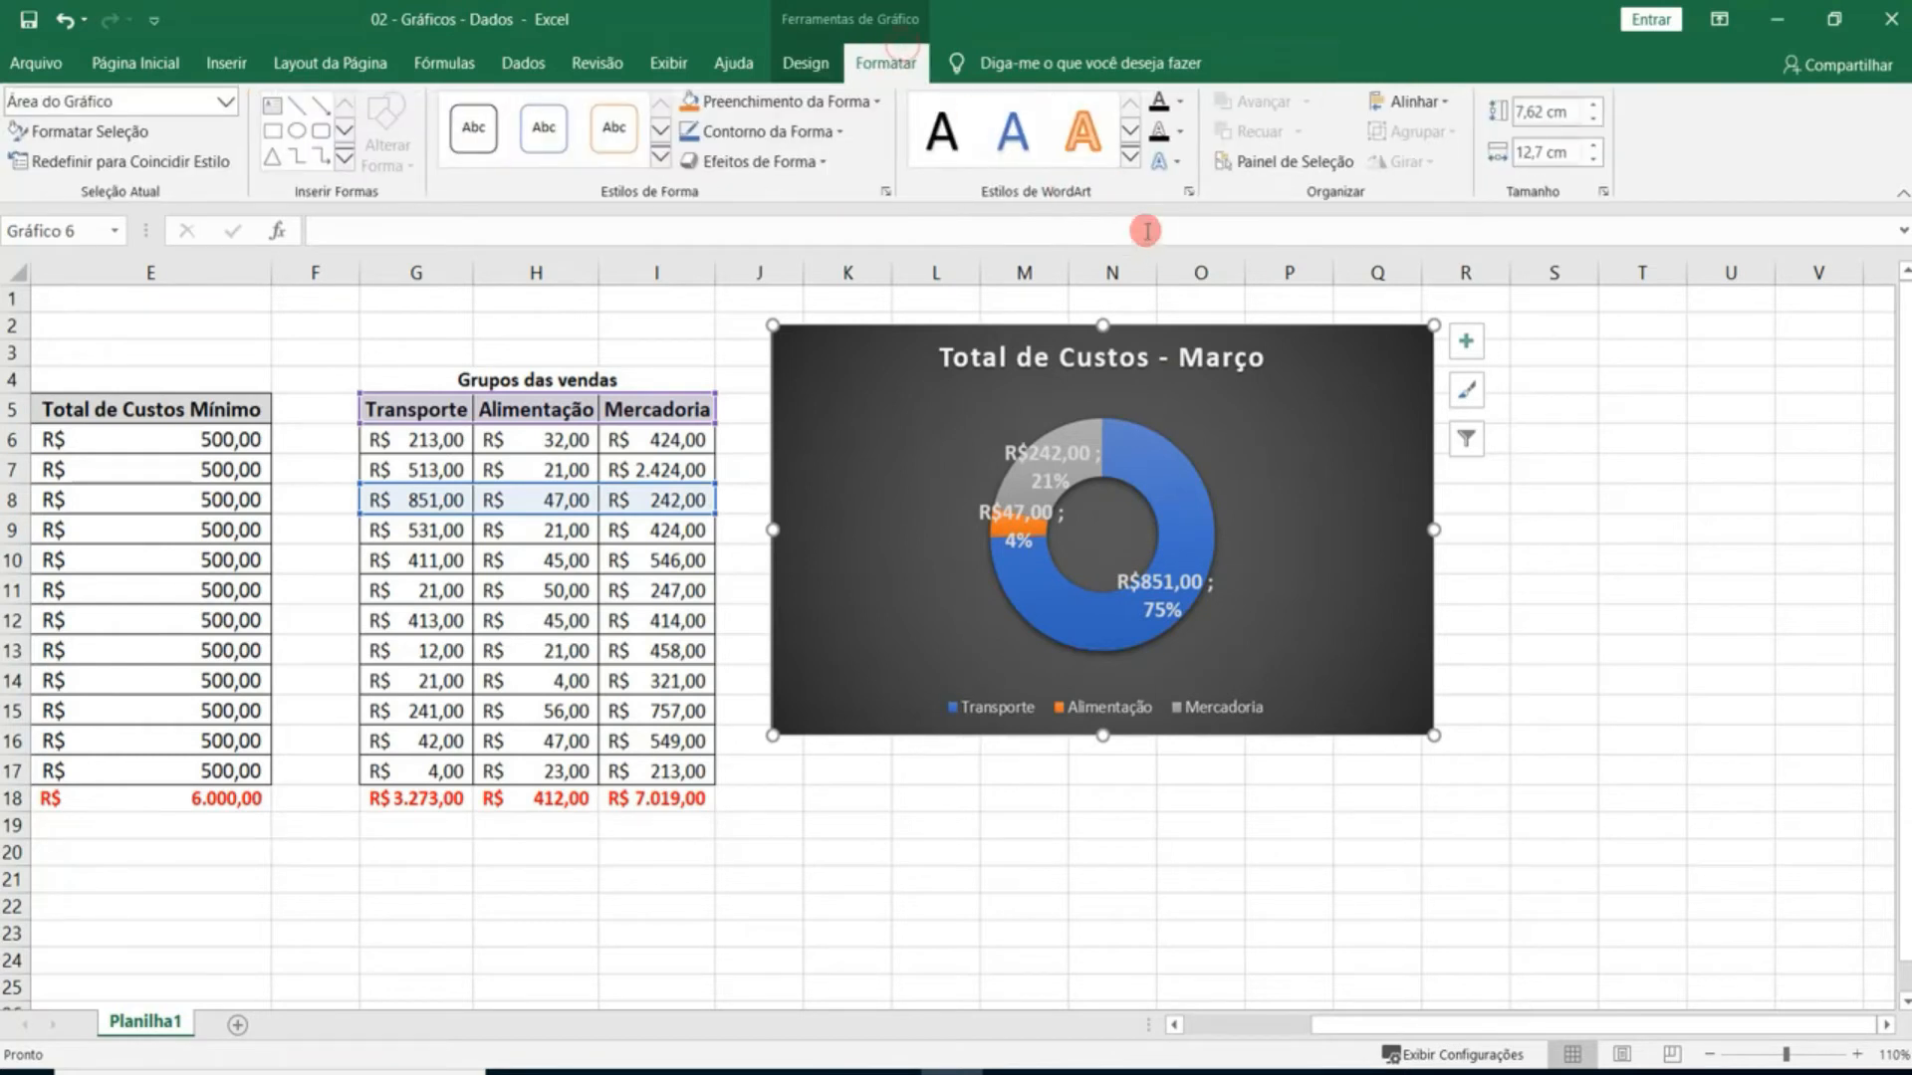
left_click(886, 191)
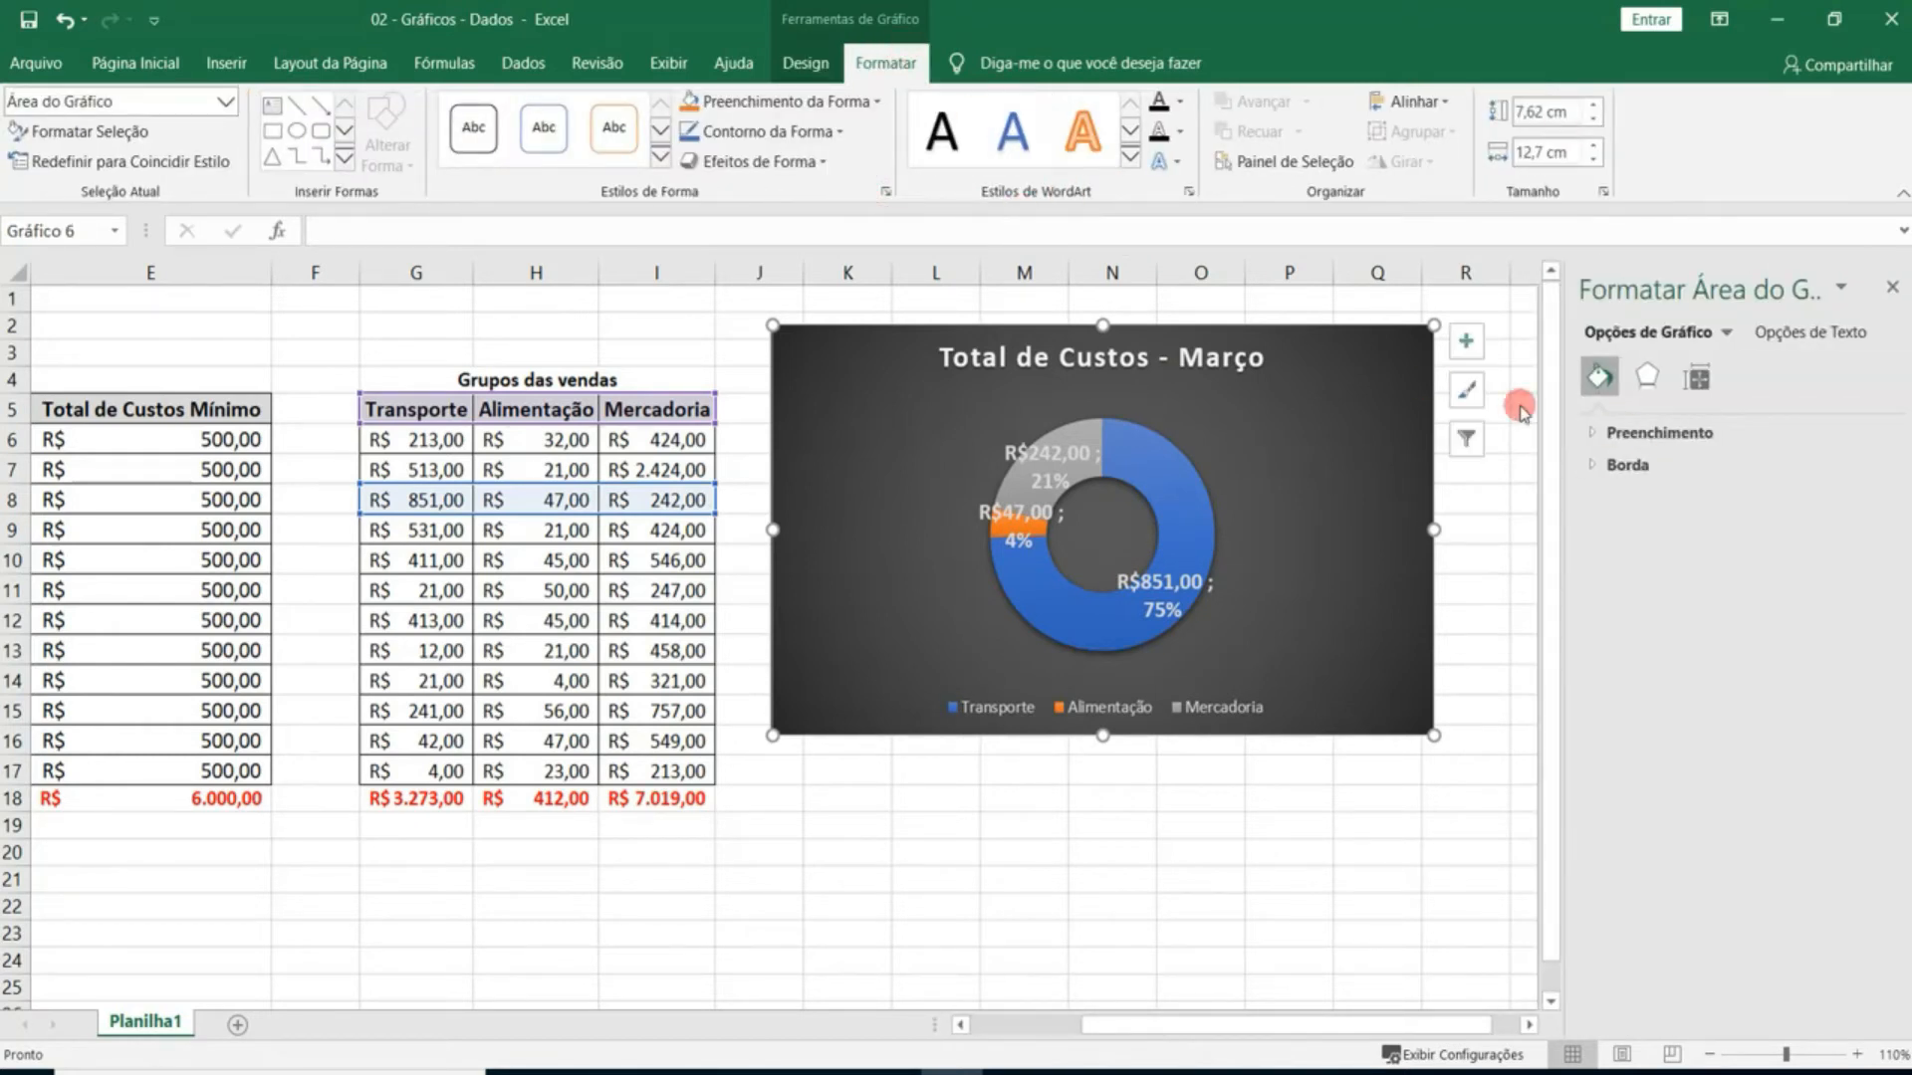
left_click(1885, 289)
left_click(1050, 463)
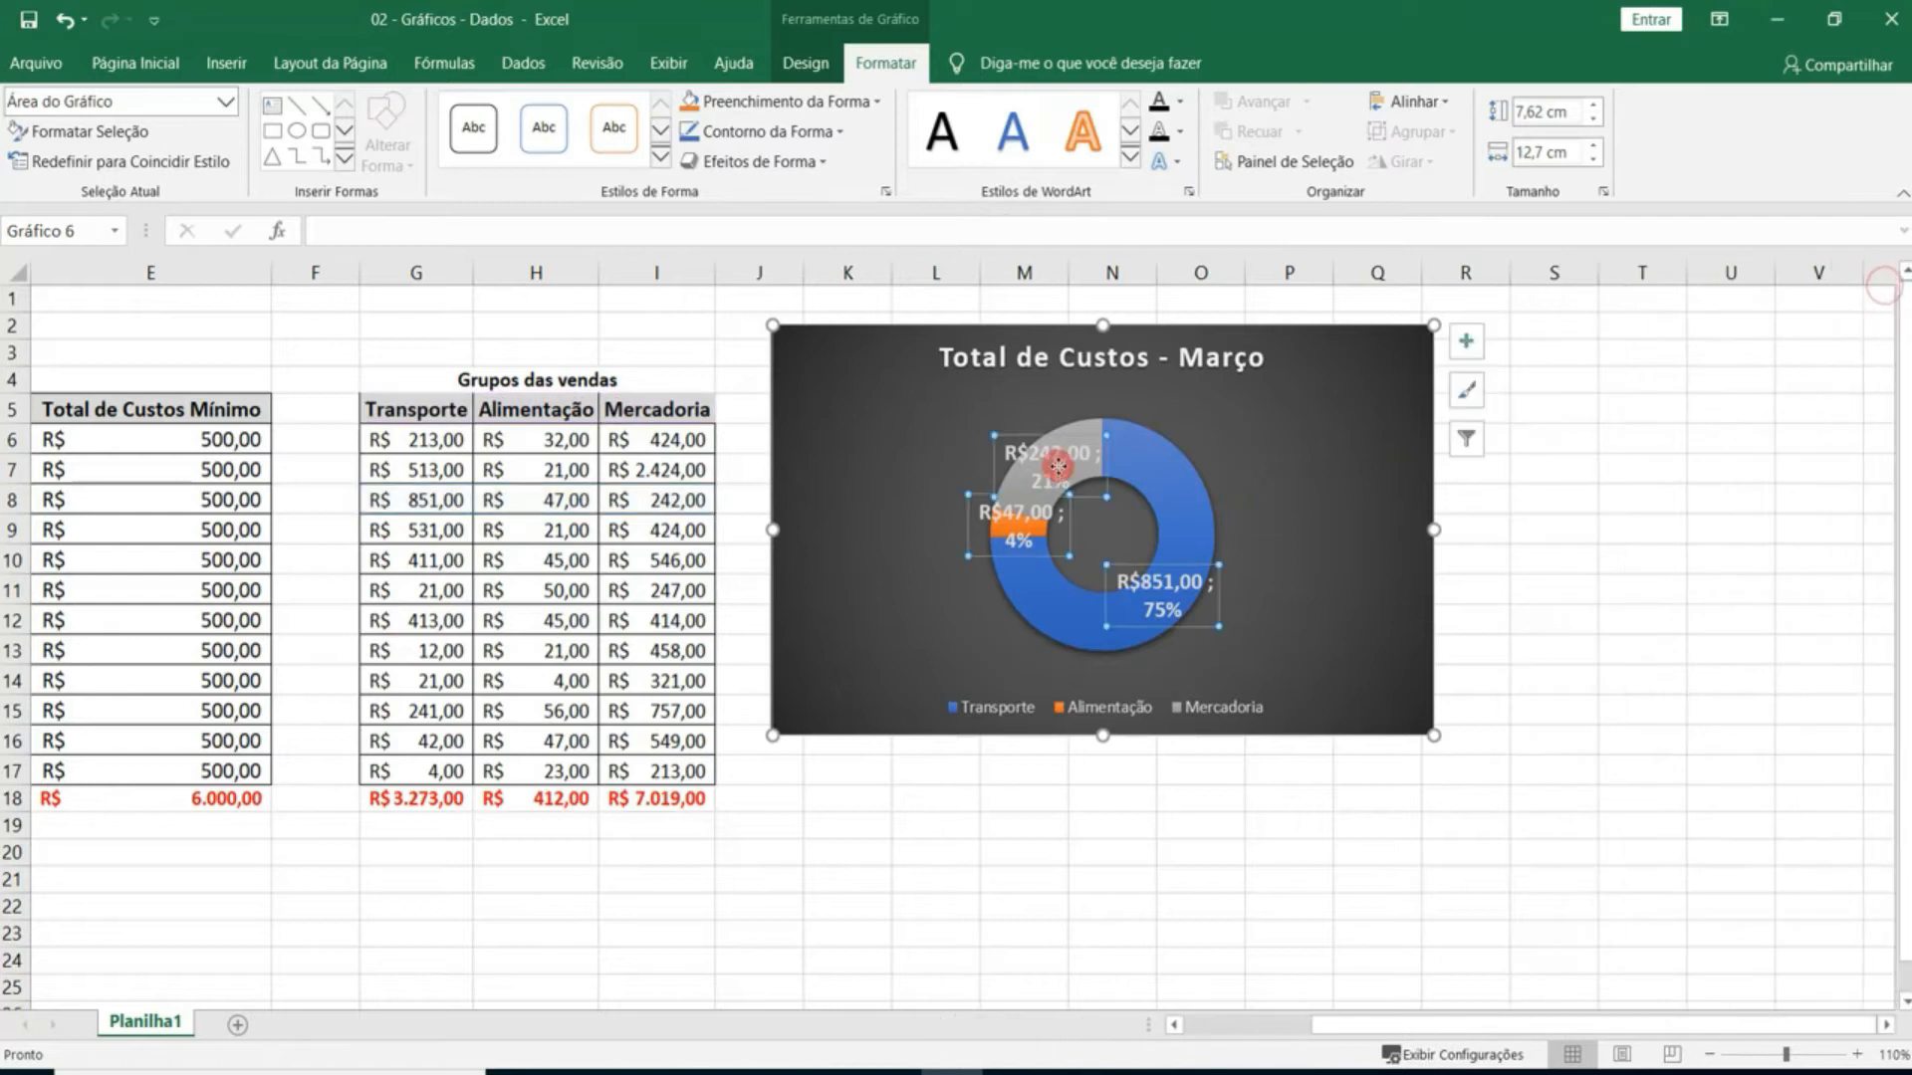
left_click(886, 192)
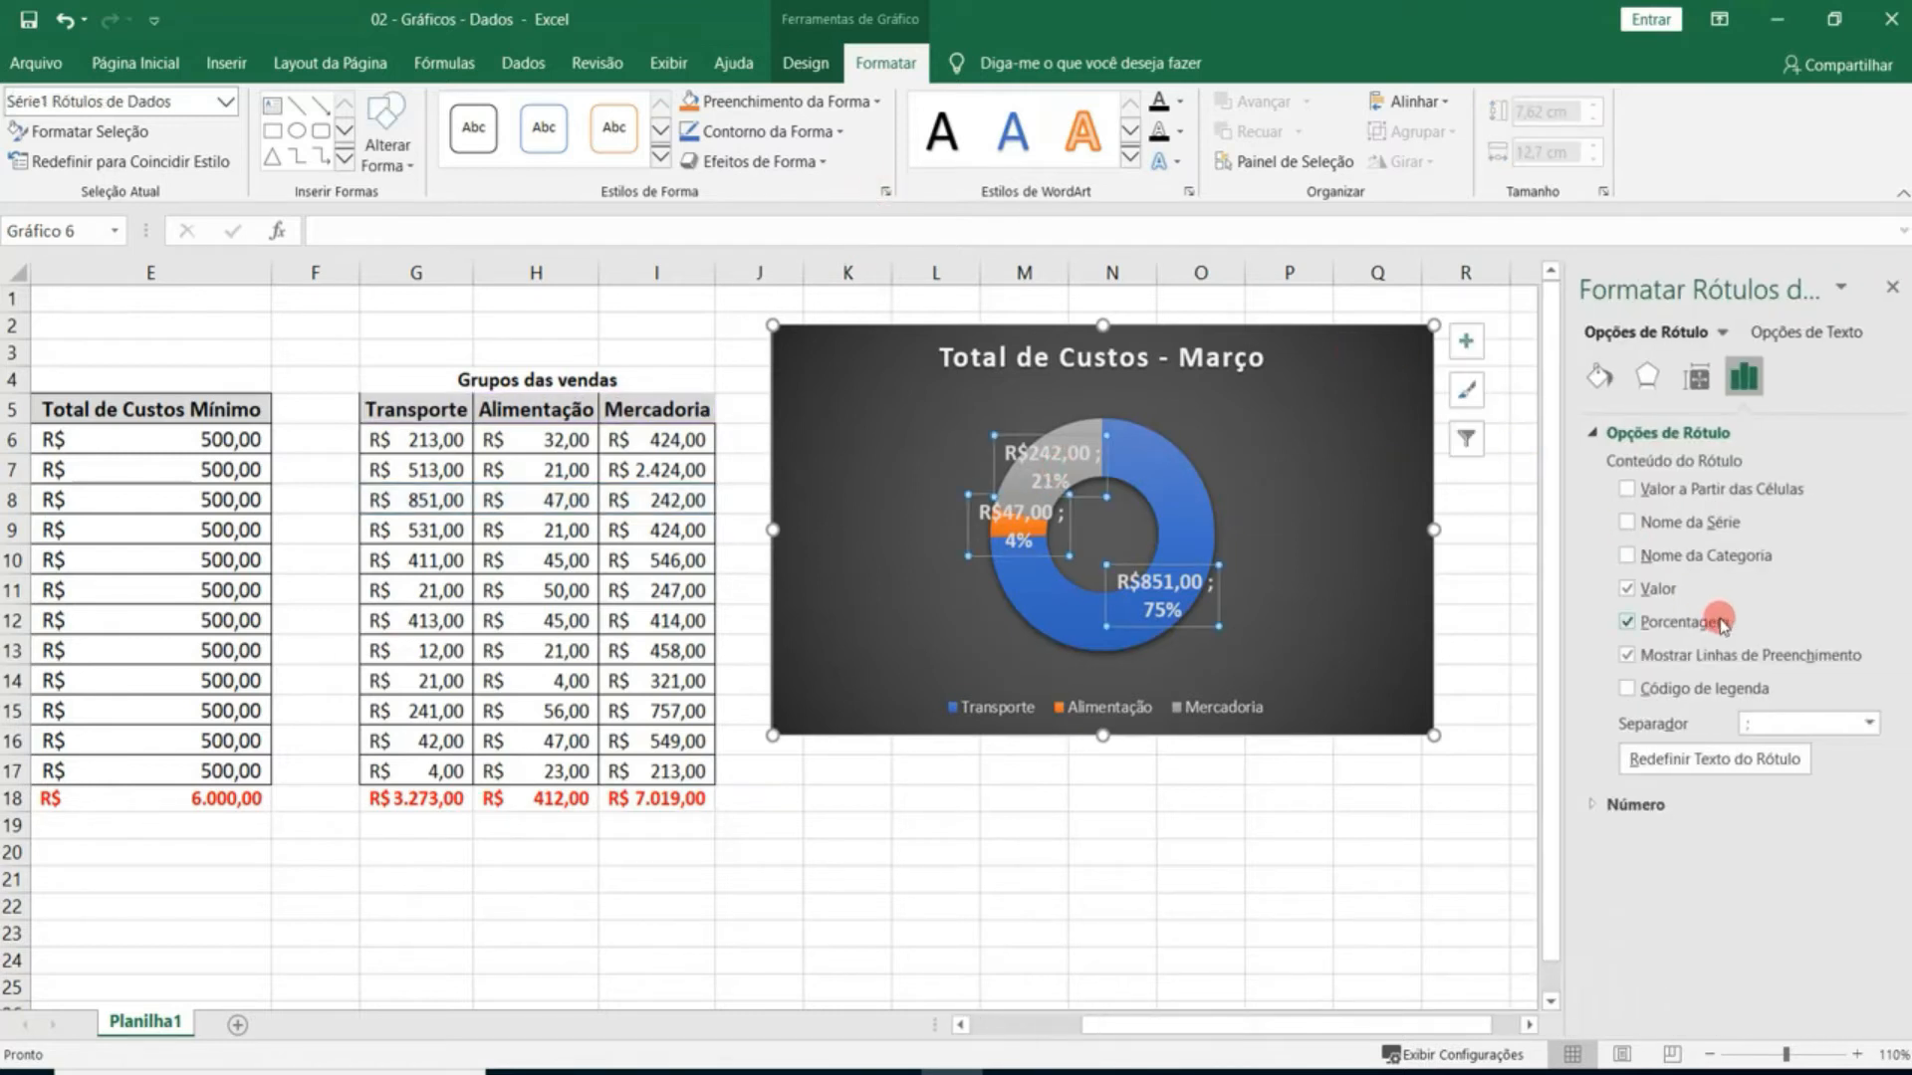
left_click(1658, 589)
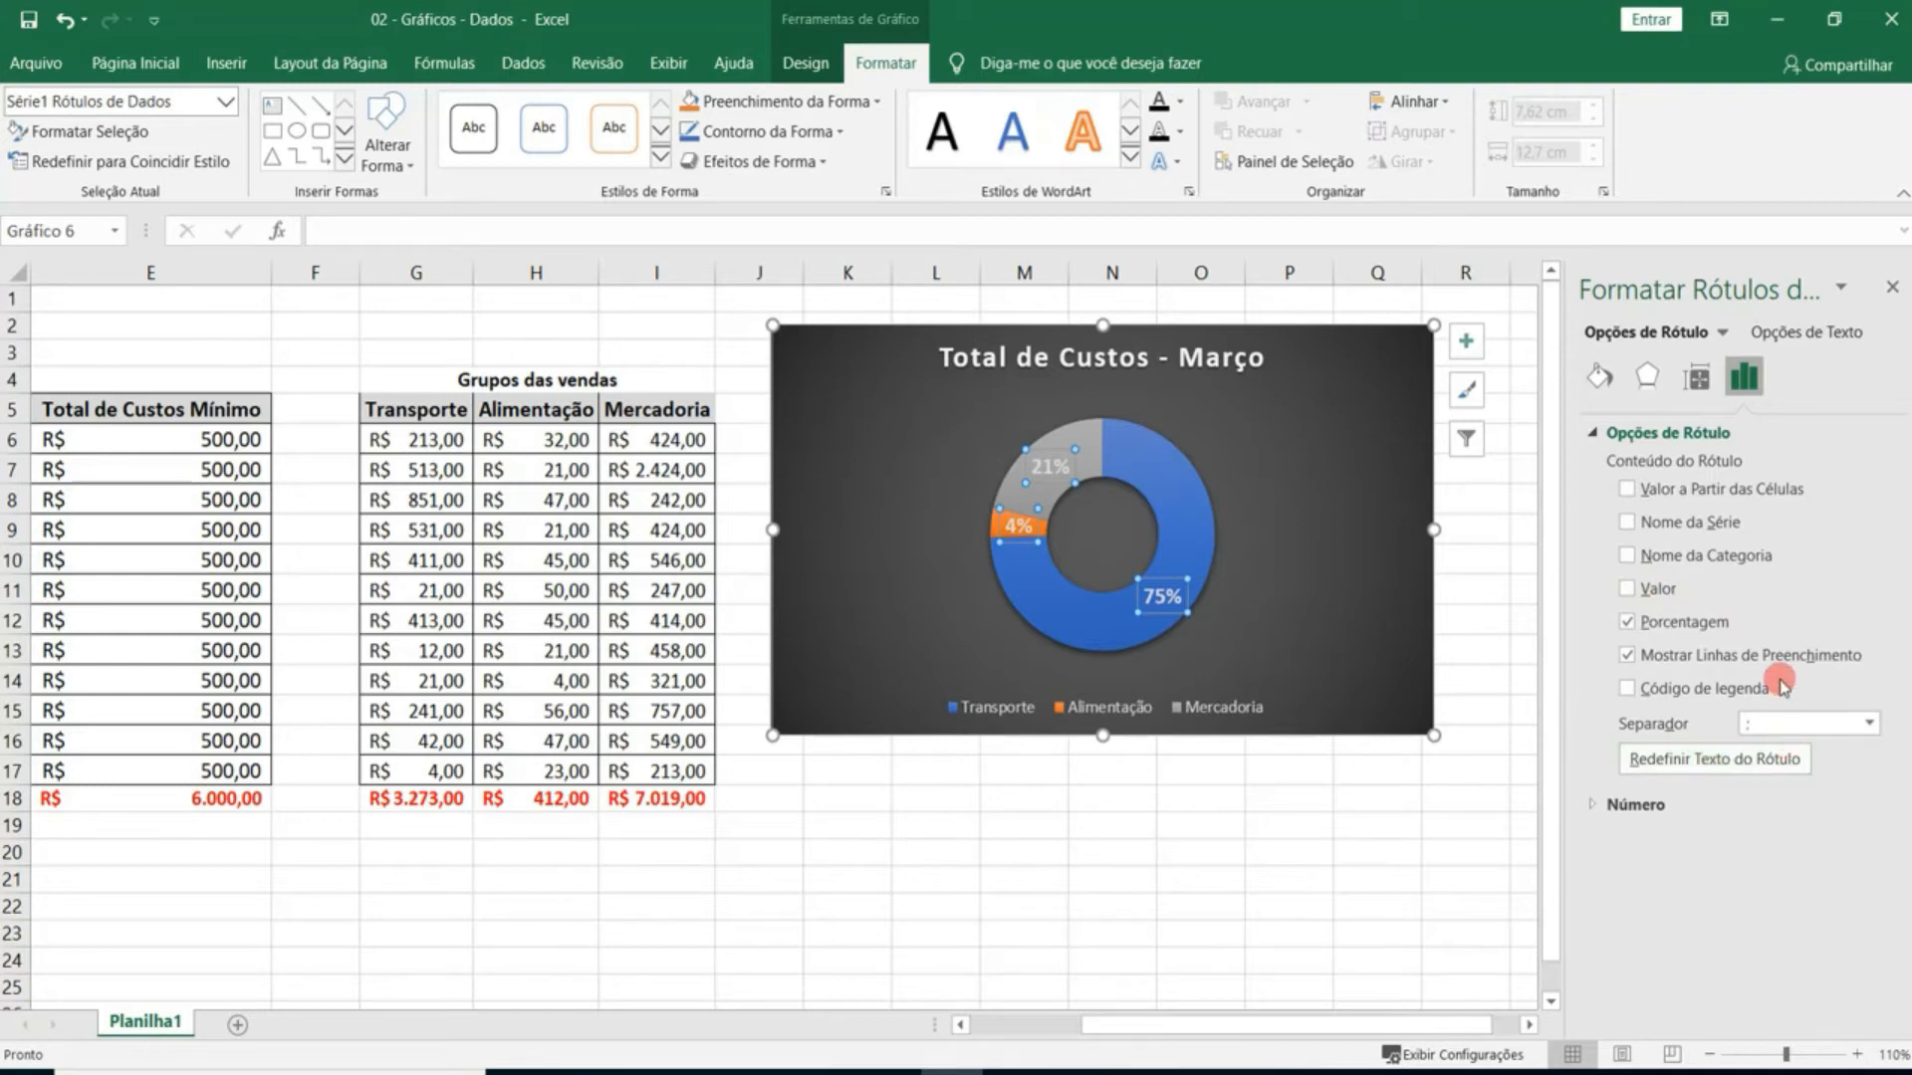
left_click(1892, 288)
Preview the Texto Explicativo de Dados label style on the doughnut chart without applying it, and deselect the chart.
left_click(805, 62)
left_click(103, 128)
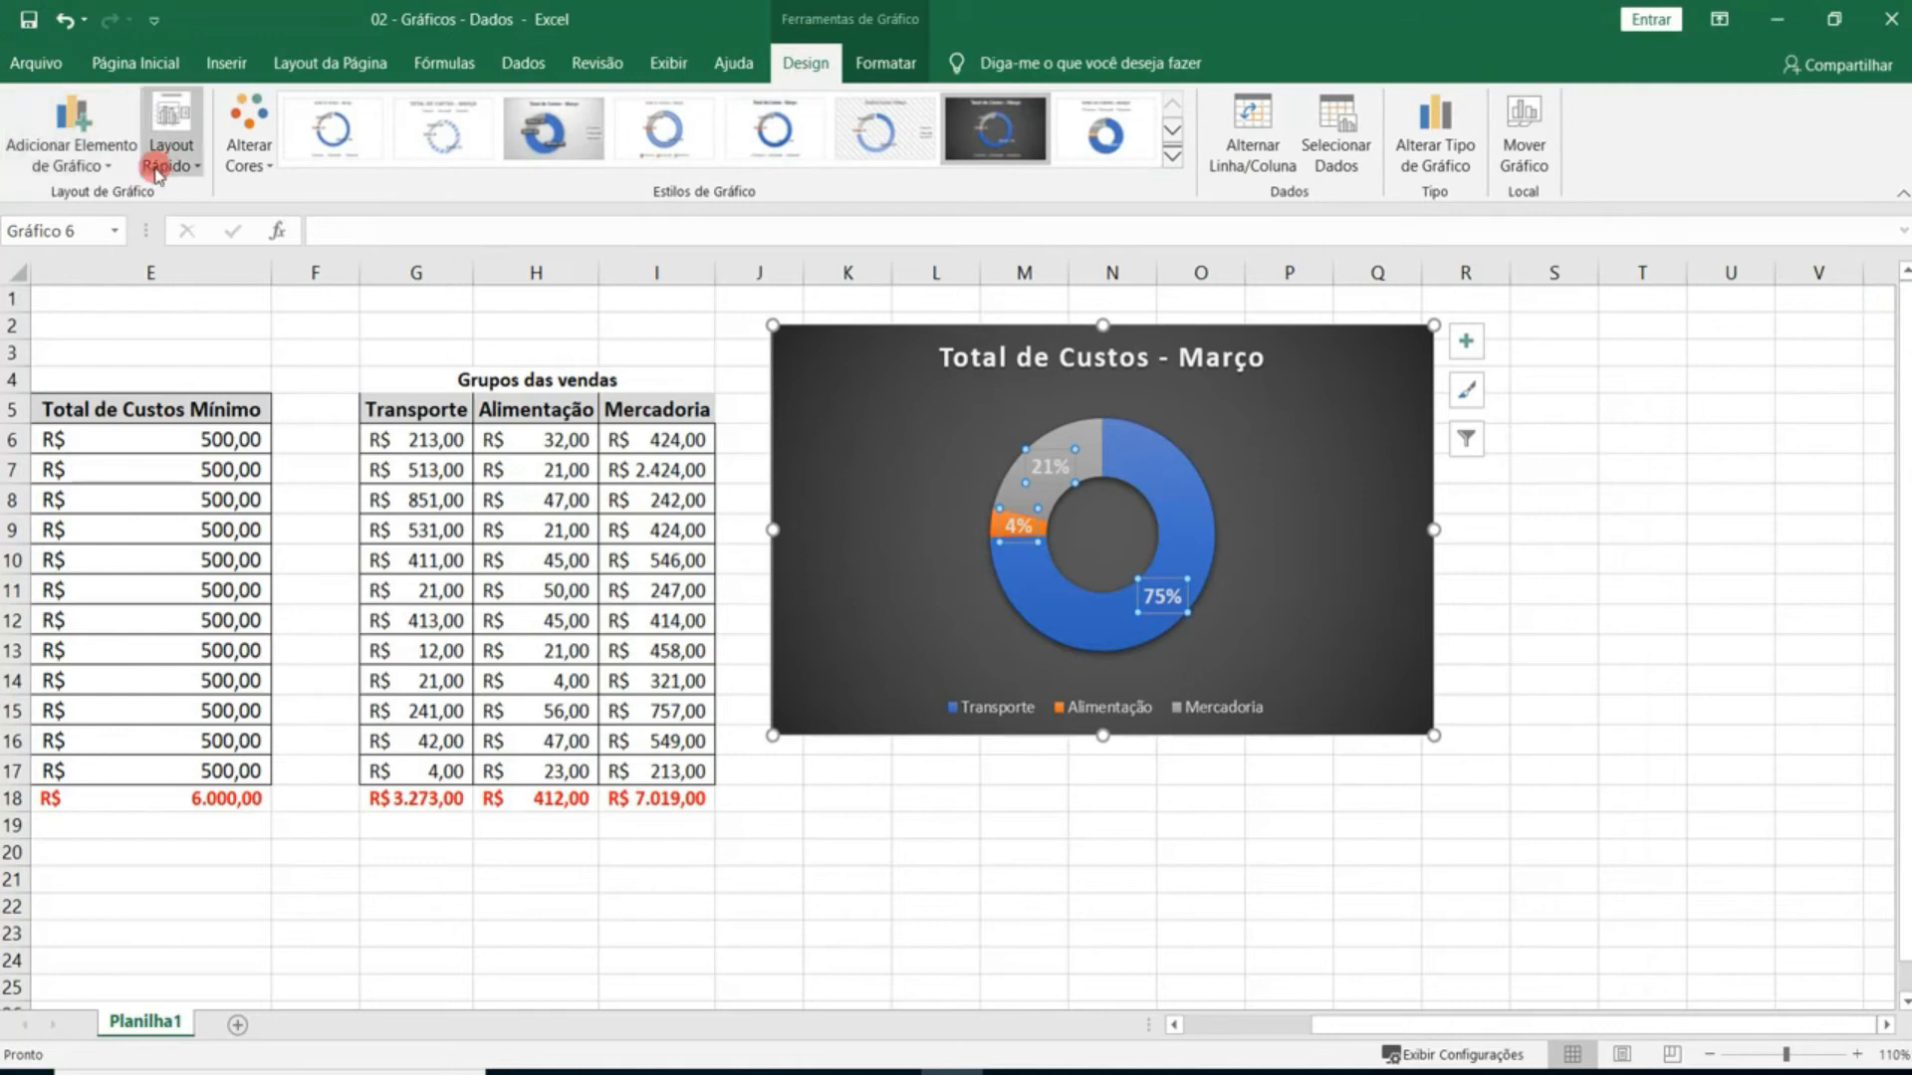
left_click(136, 228)
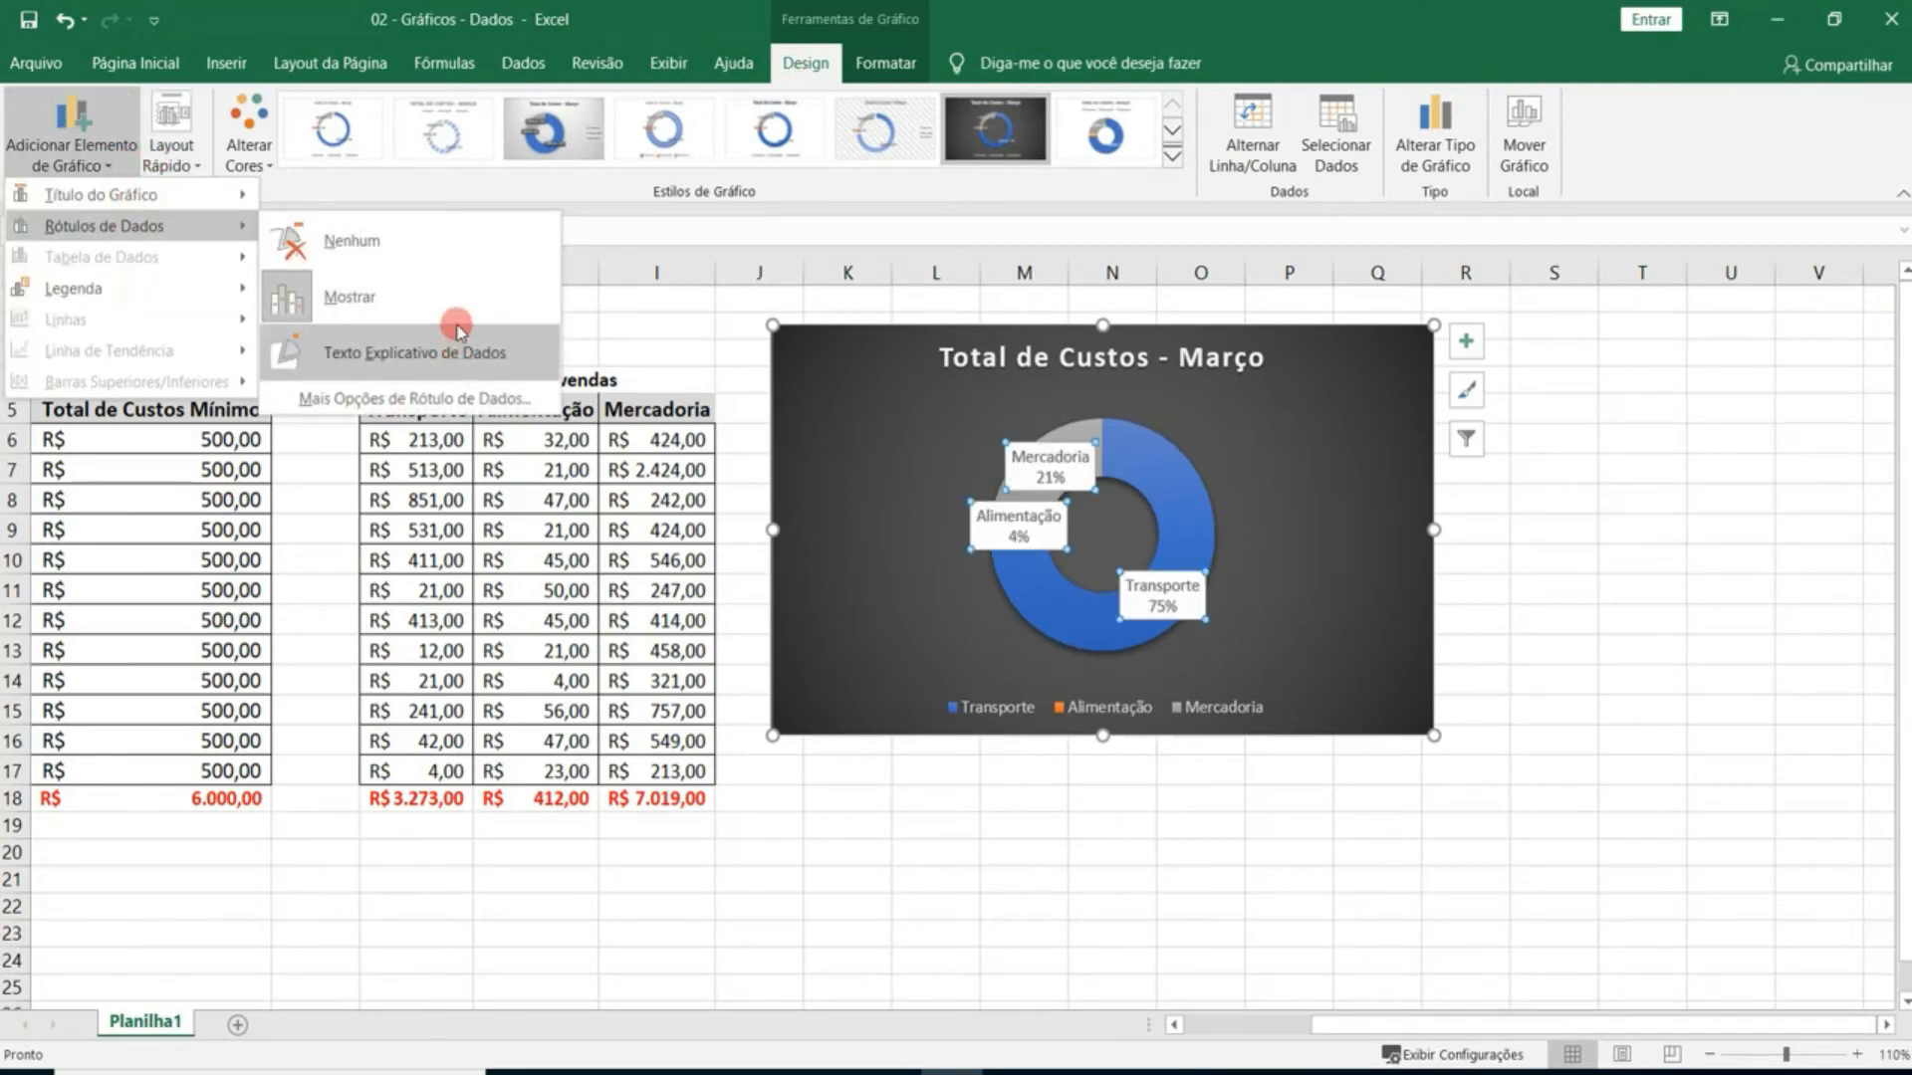
left_click(1549, 591)
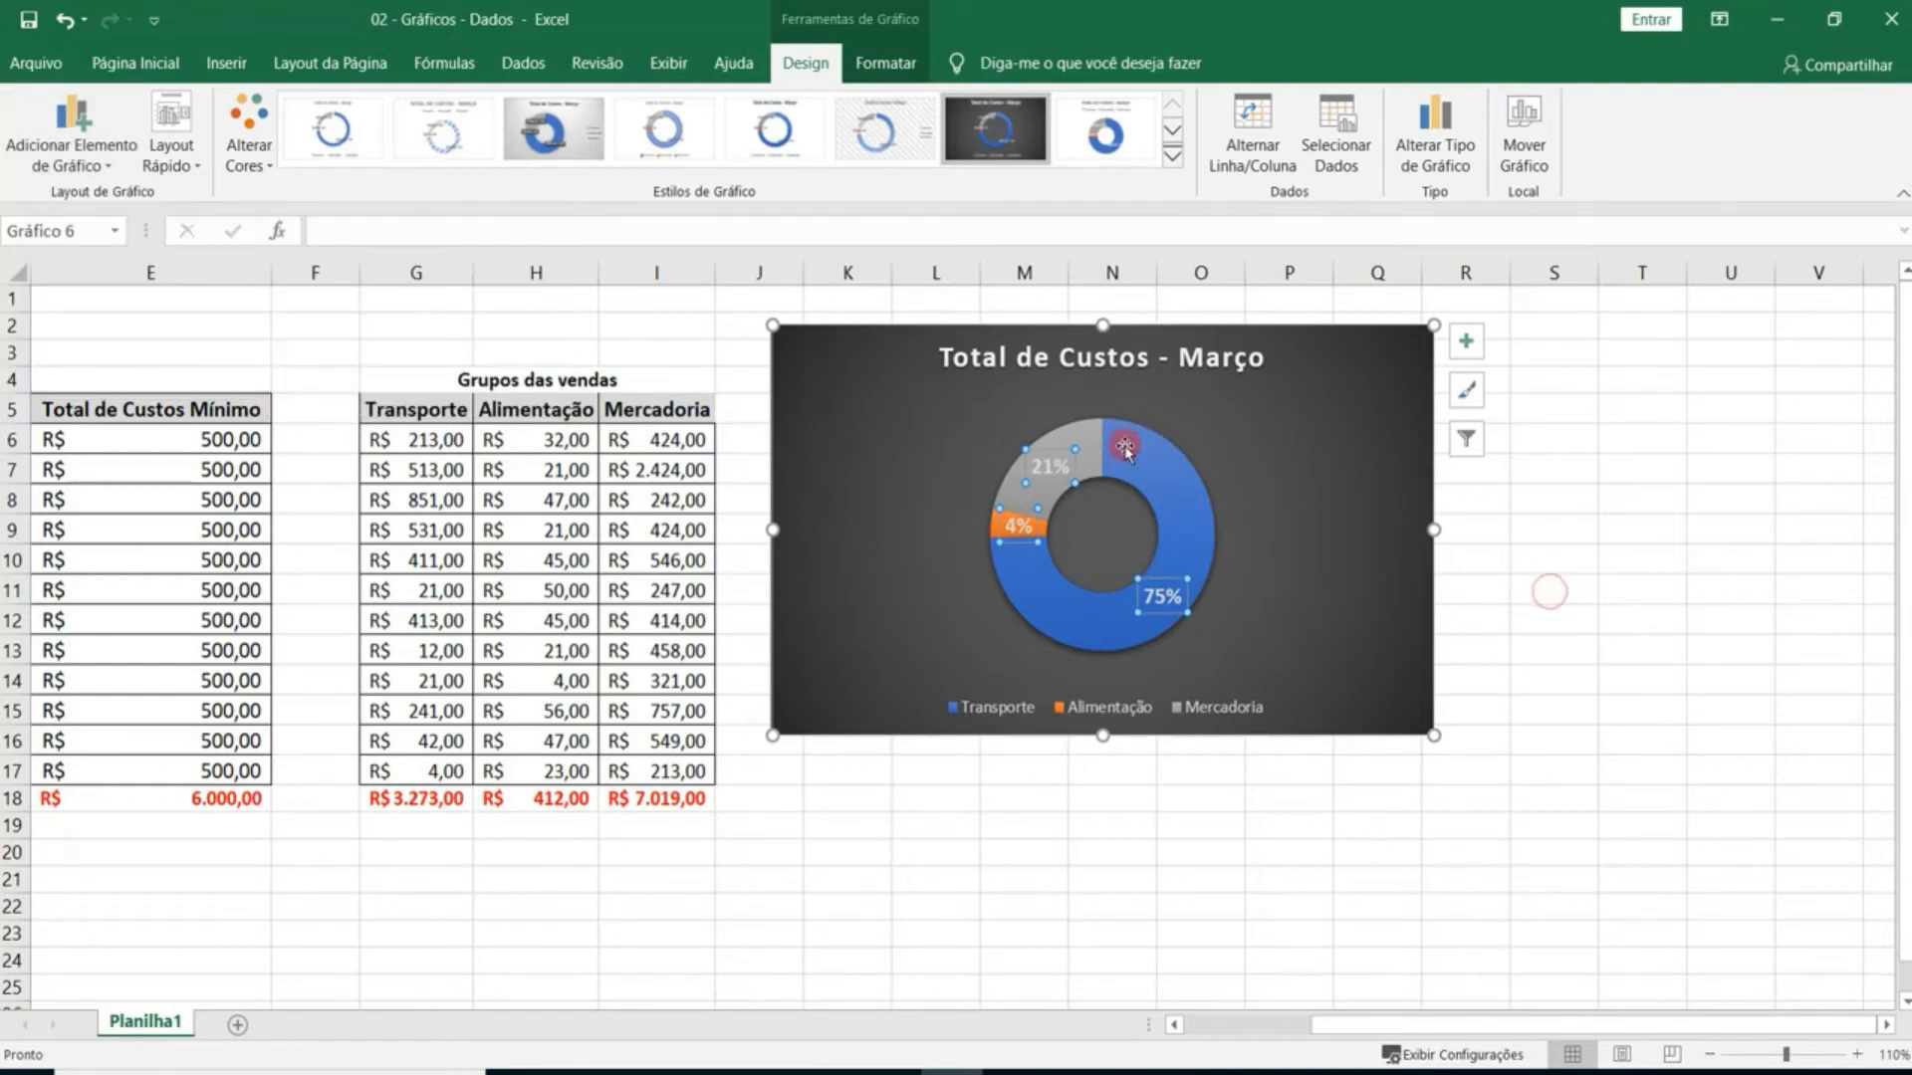
left_click(1647, 629)
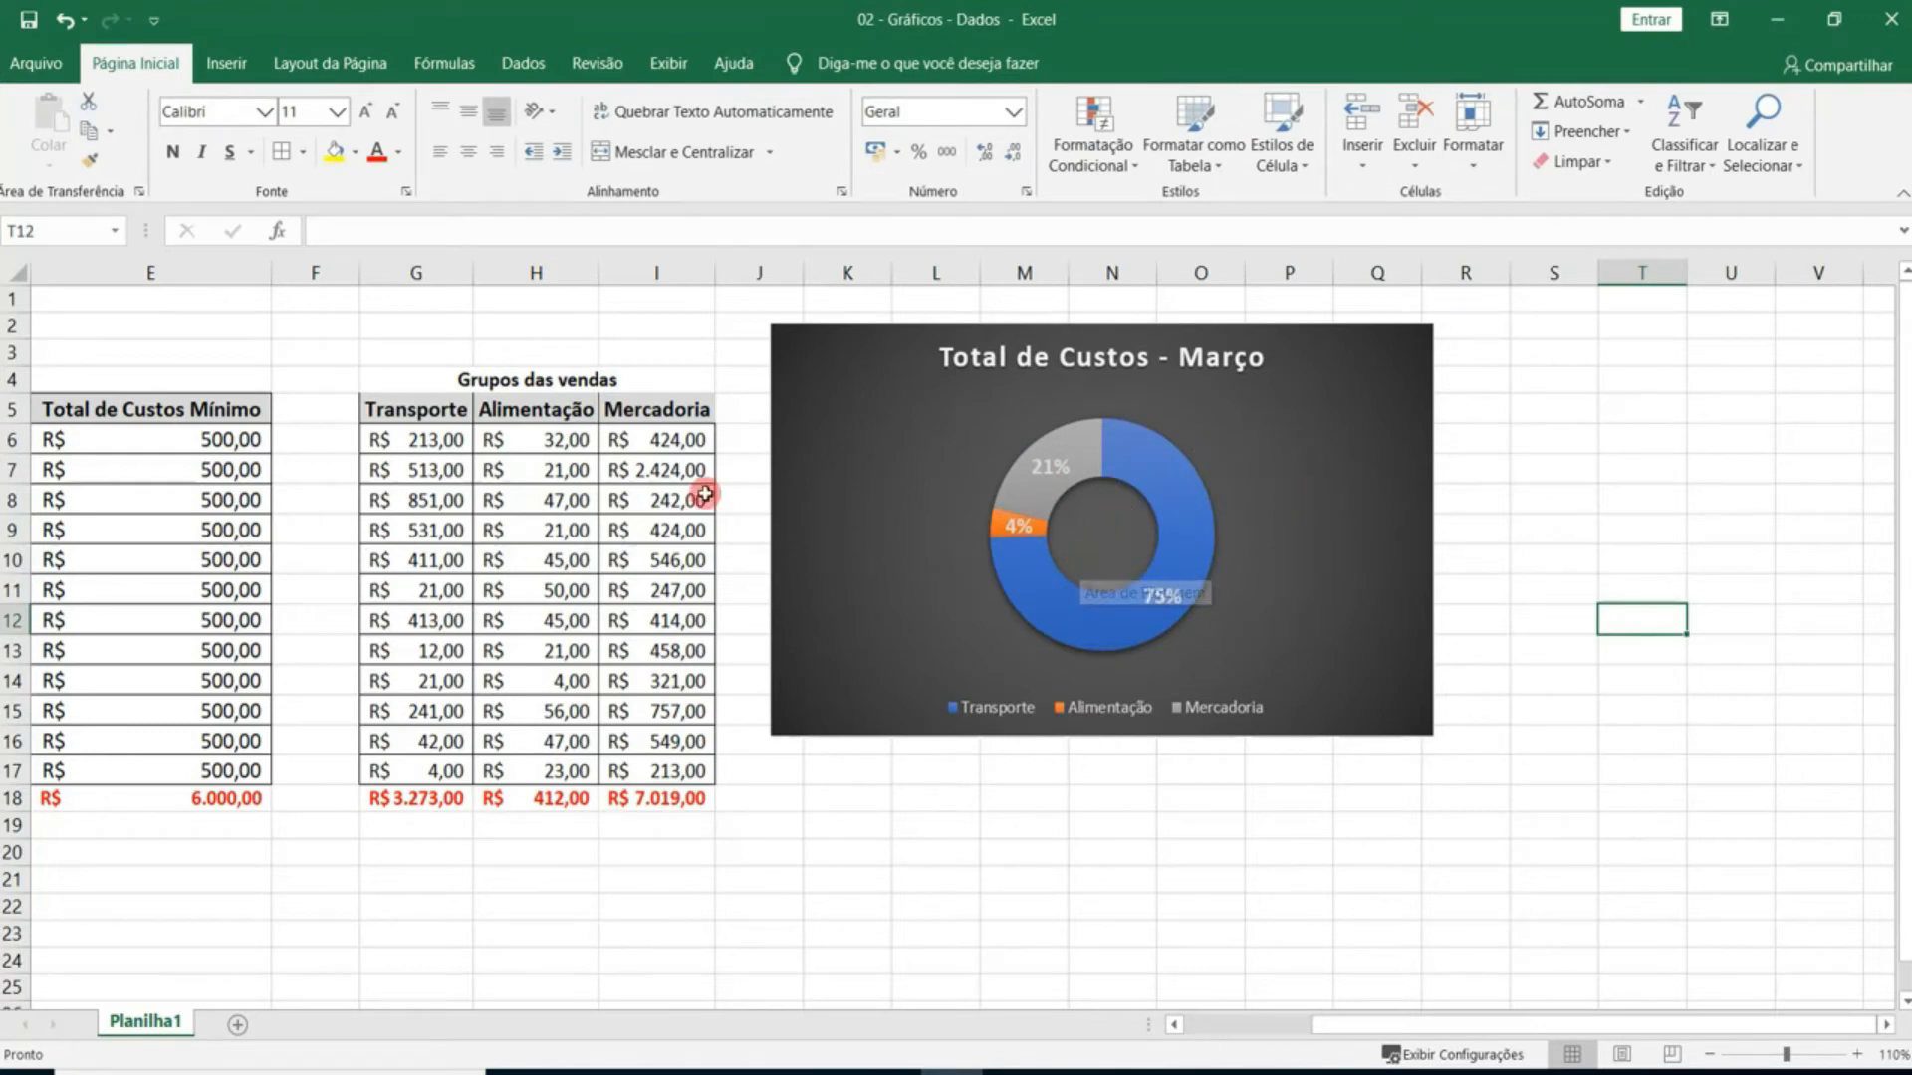
left_click(1519, 488)
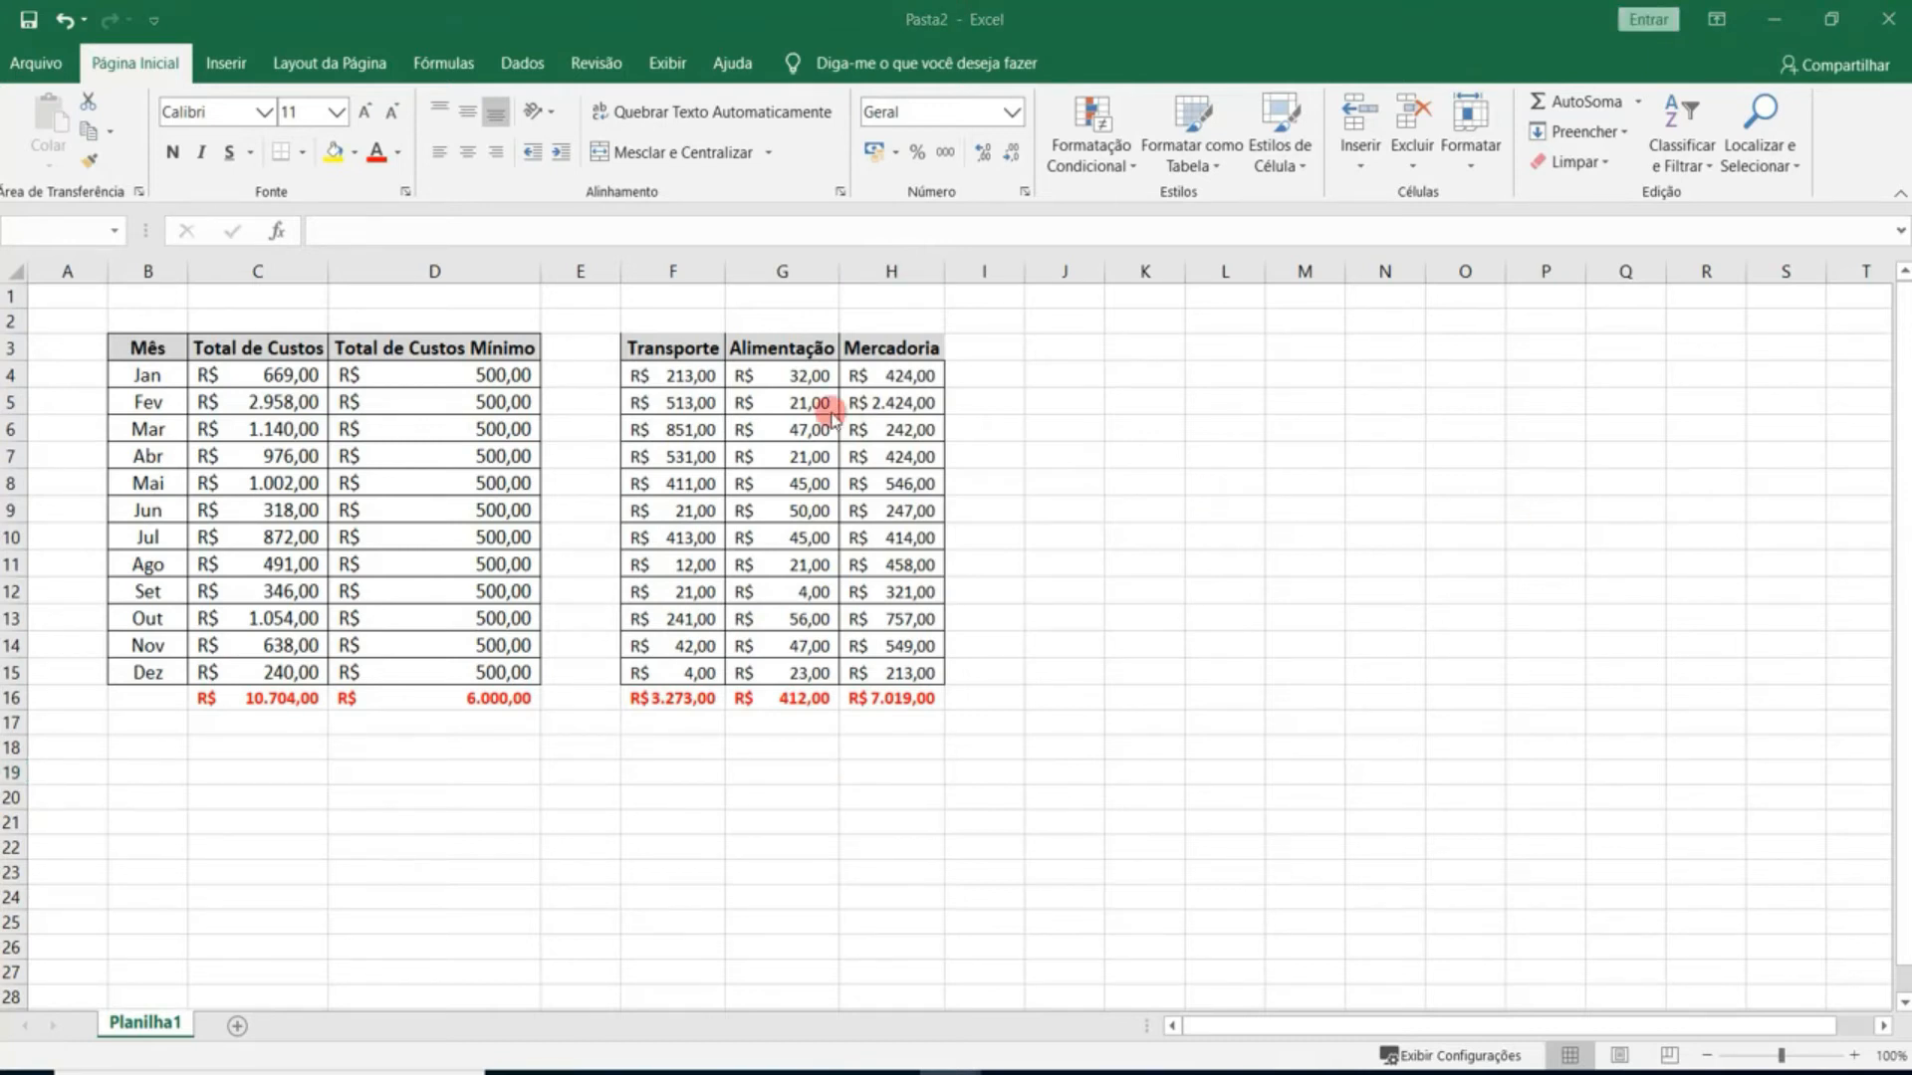
left_click(1107, 396)
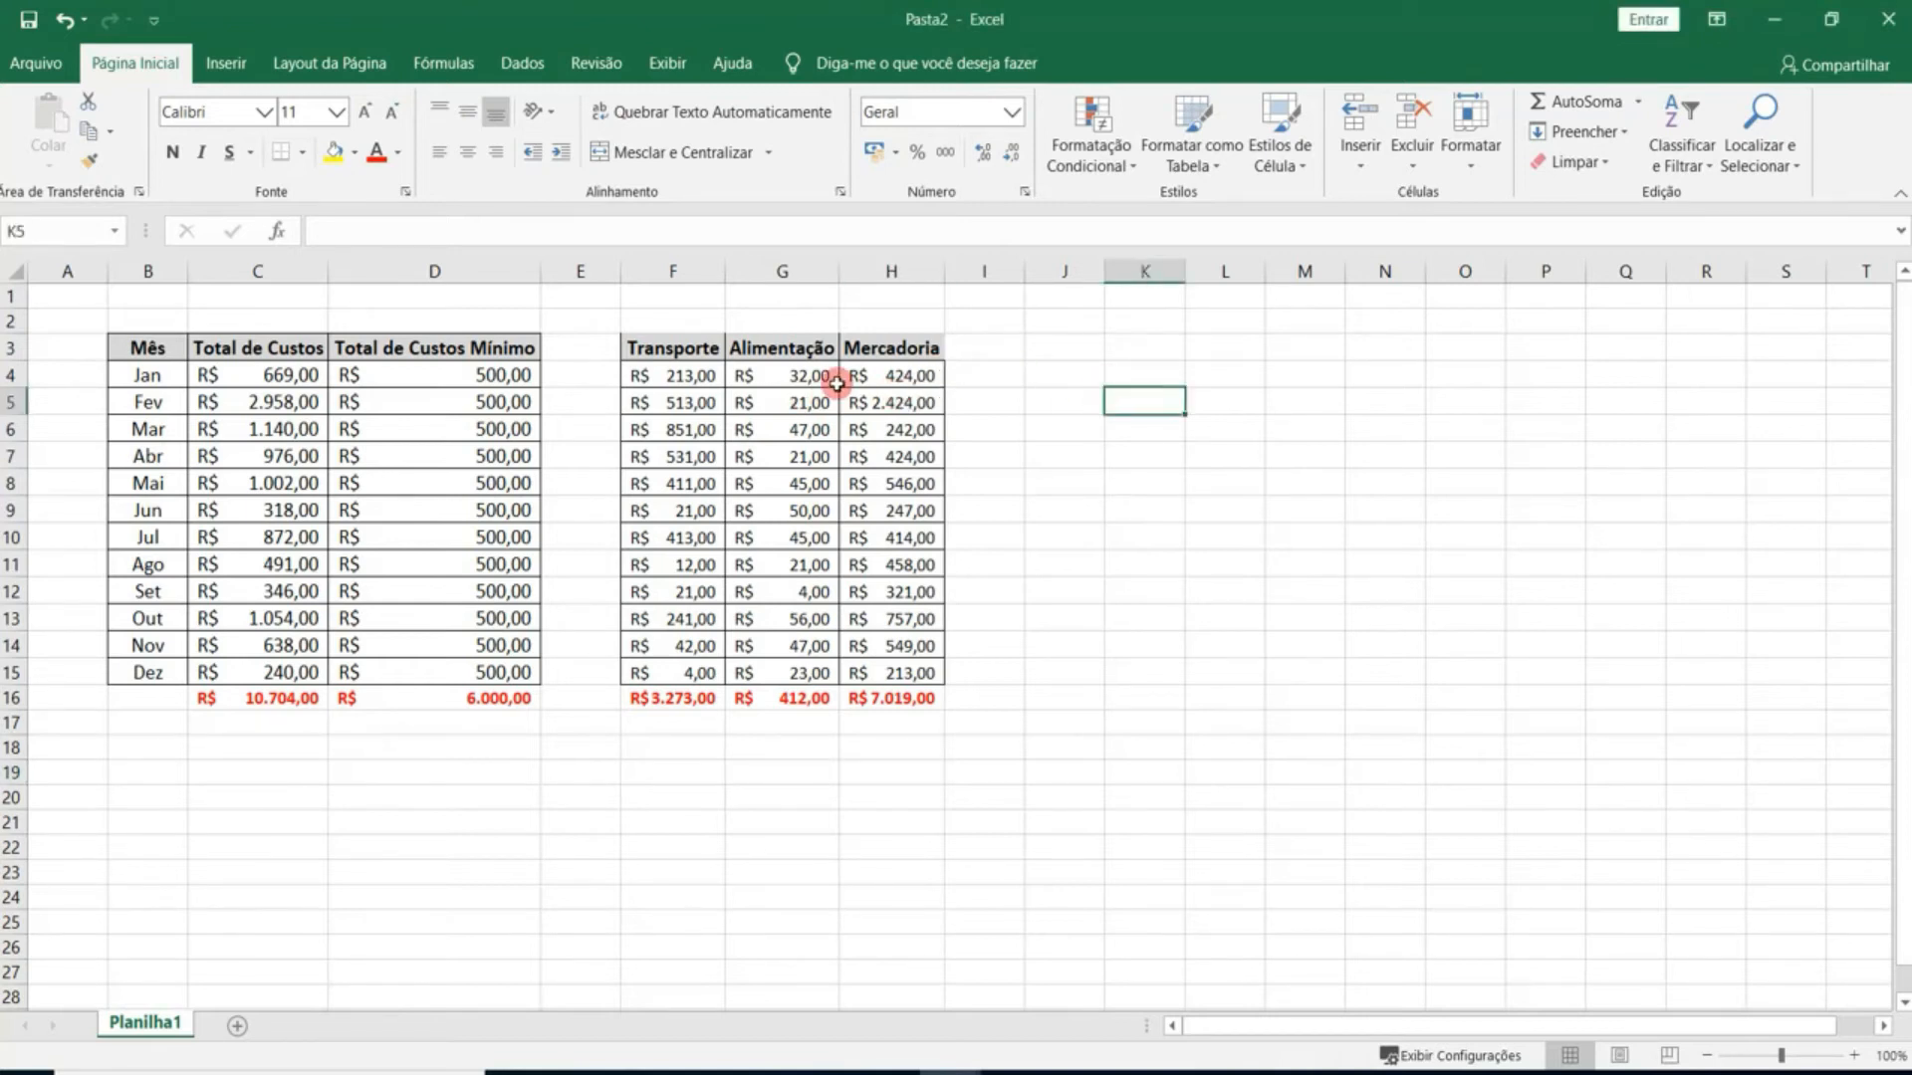
left_click_drag(672, 402, 941, 401)
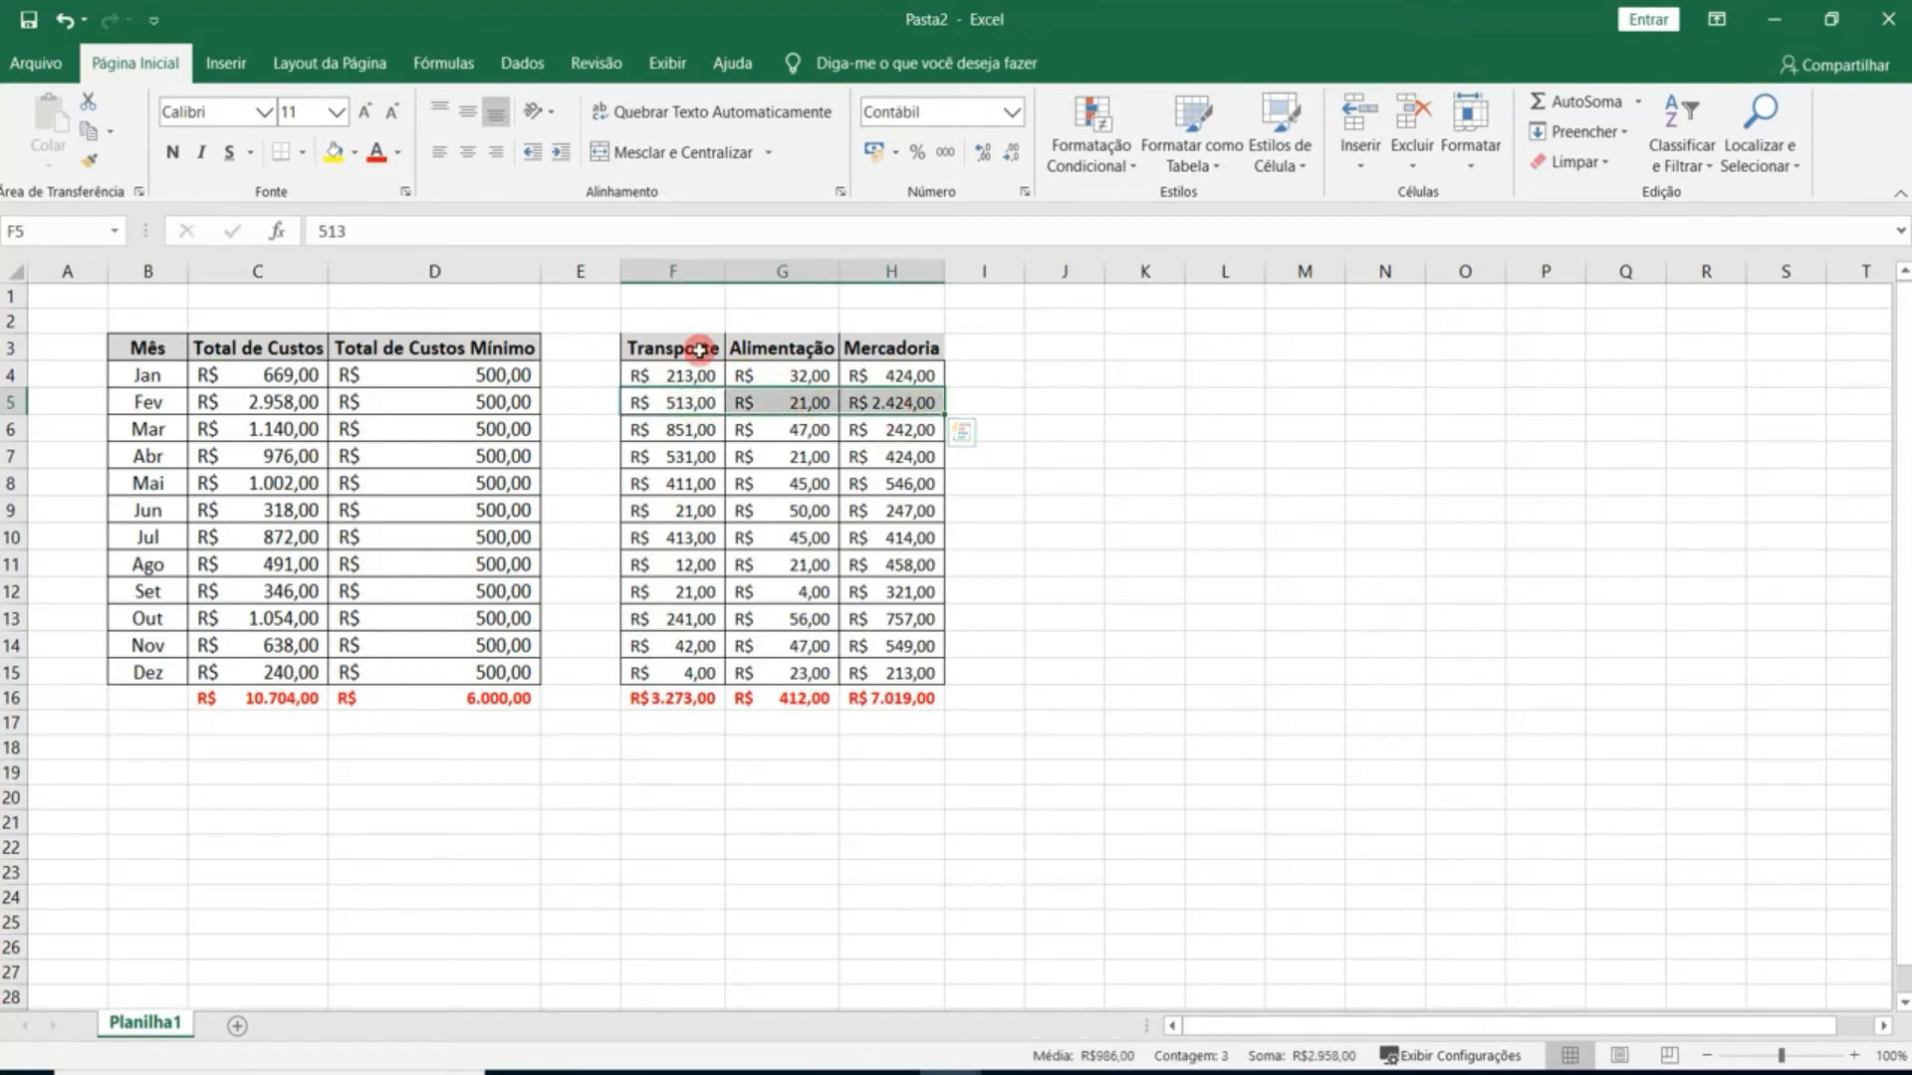
left_click_drag(709, 347, 961, 346)
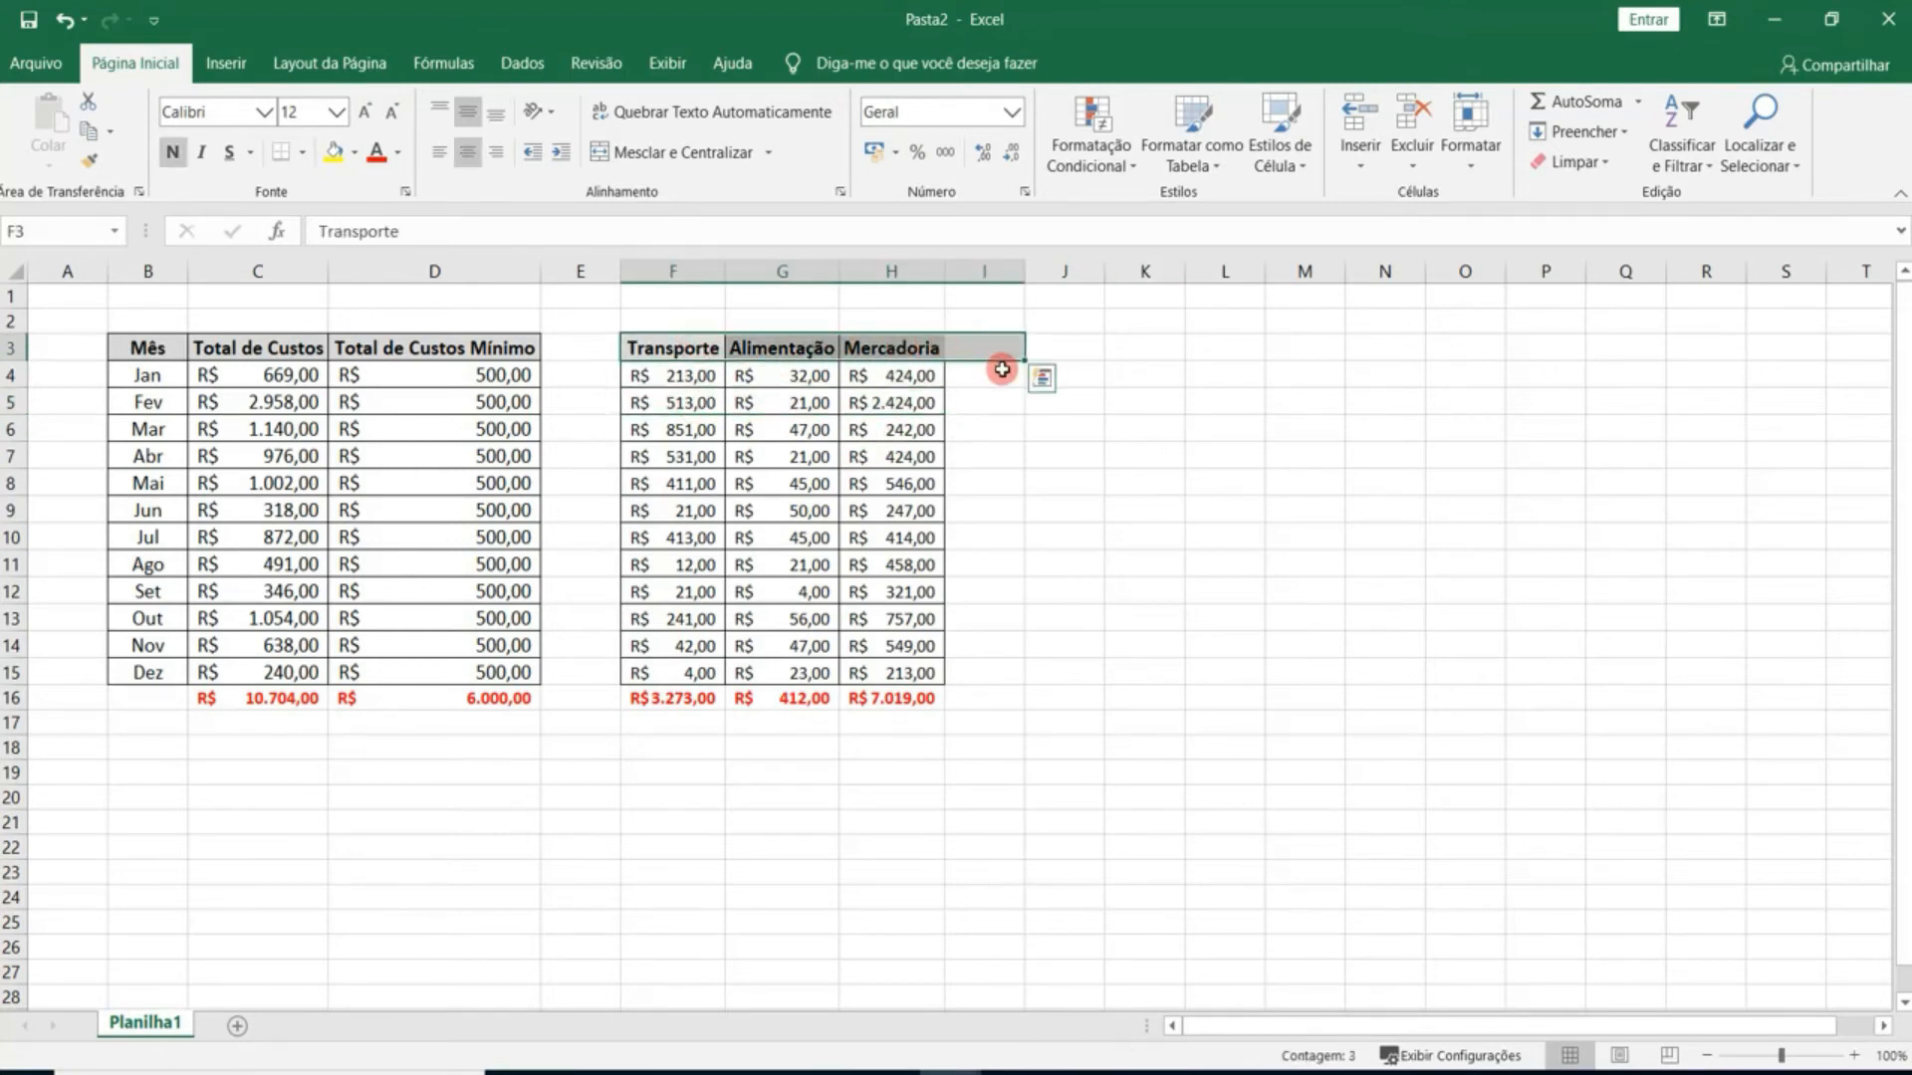
left_click(662, 350)
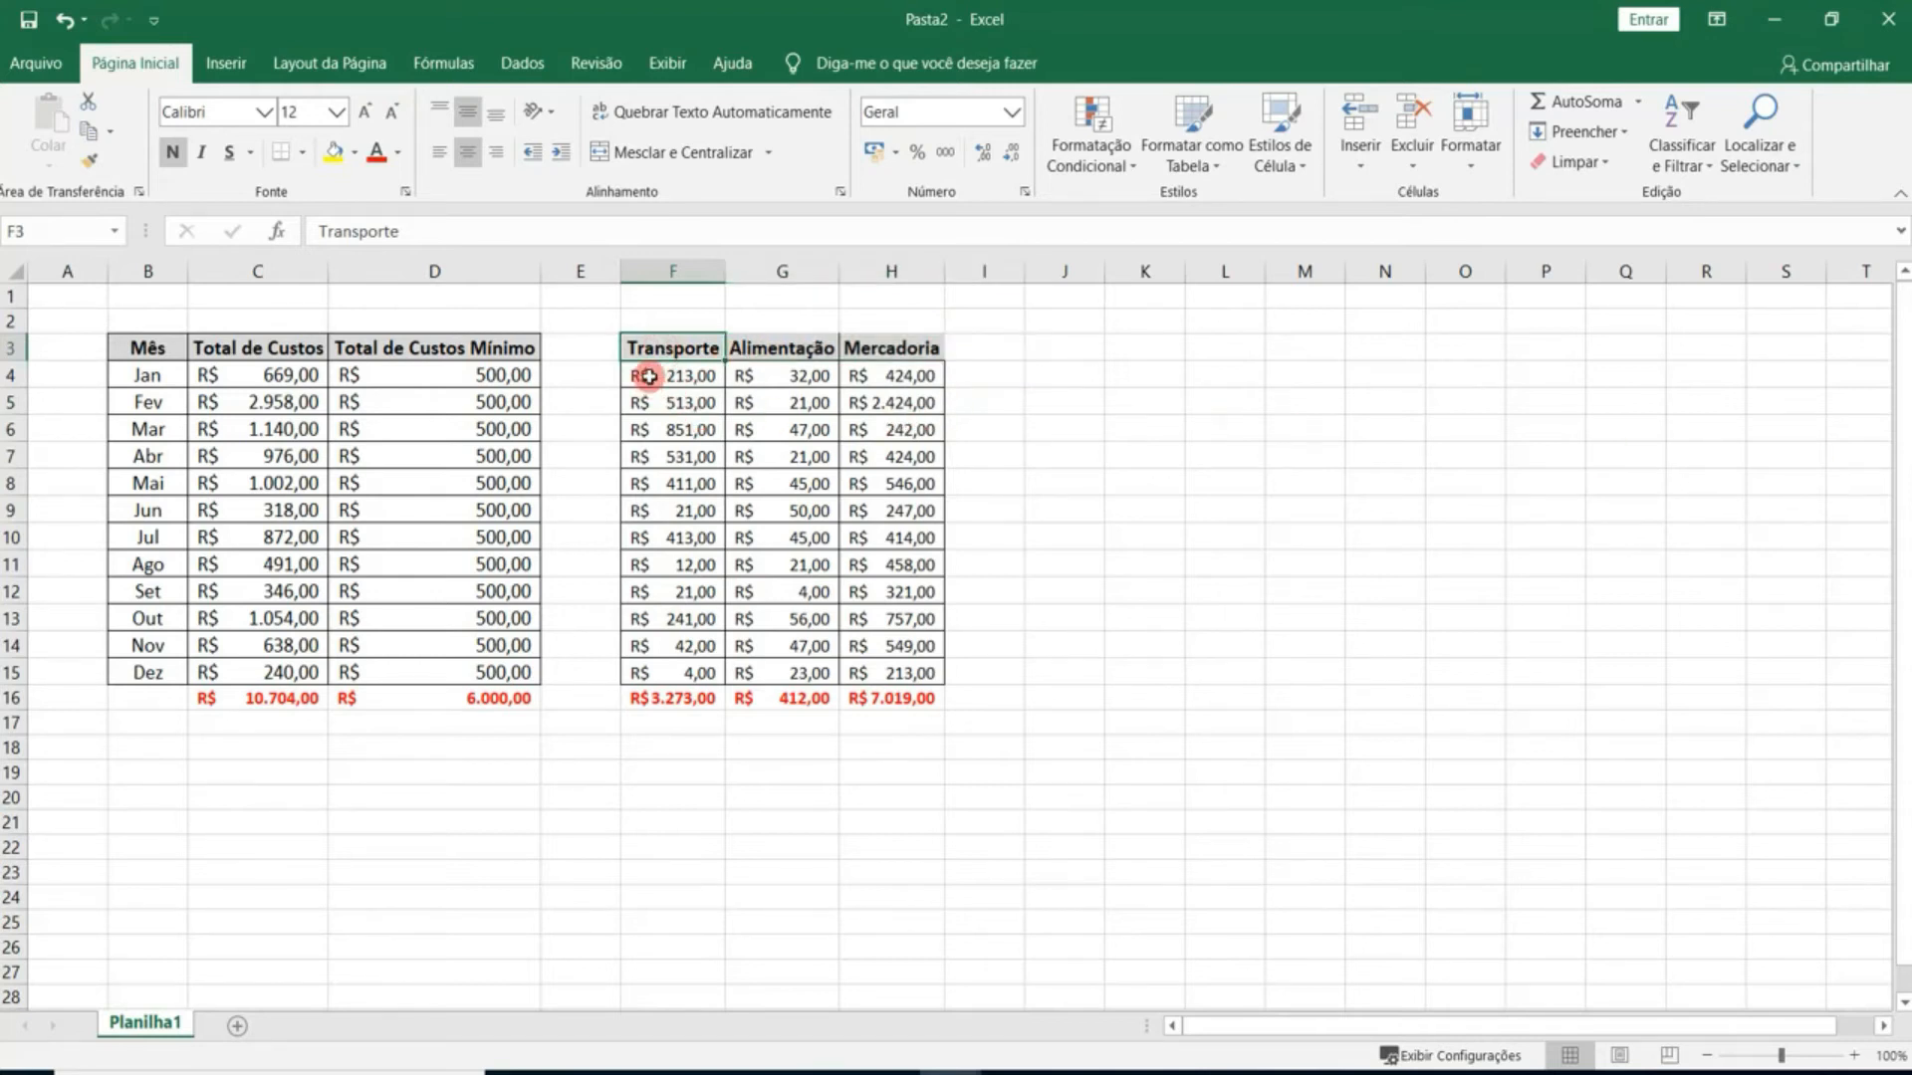
Insert a Coluna Empilhada (stacked column) chart from the Transporte, Alimentação and Mercadoria data in F3:H15.
left_click_drag(661, 348, 892, 672)
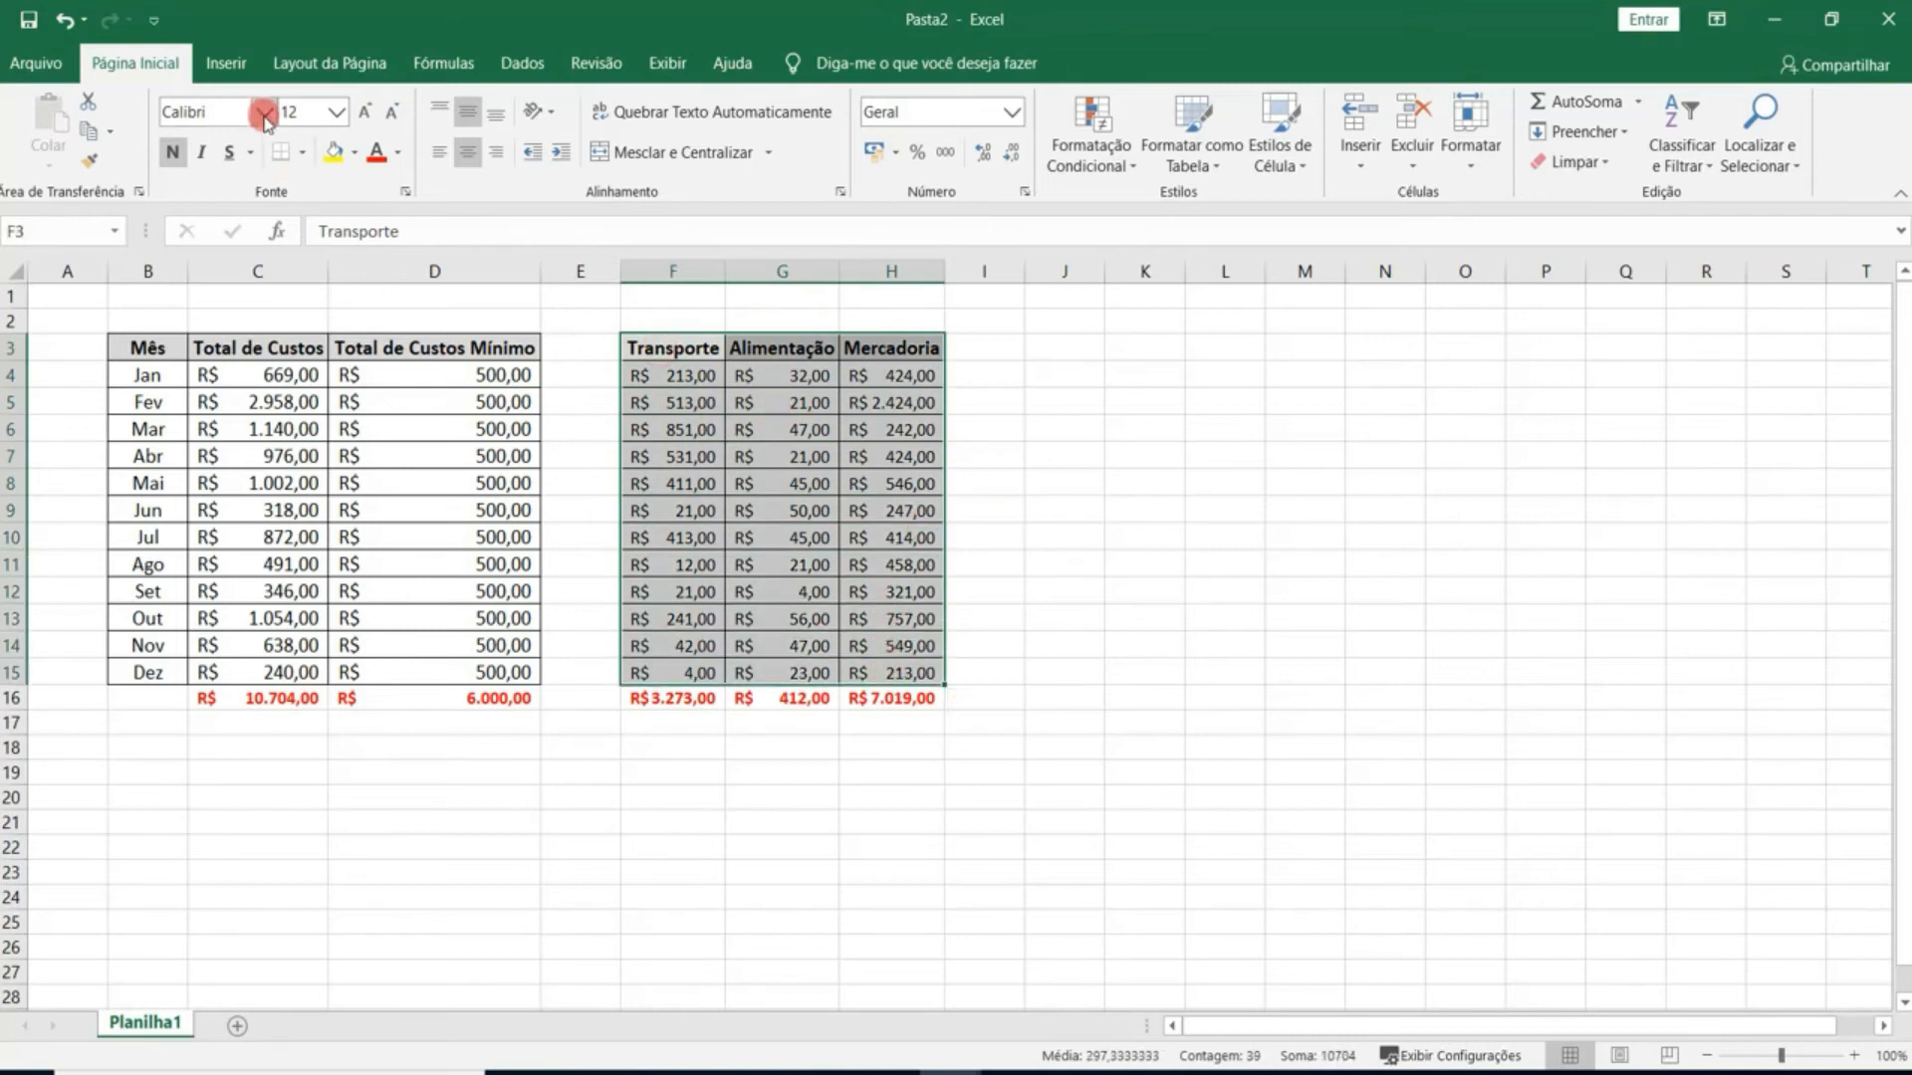
left_click(239, 66)
left_click(804, 102)
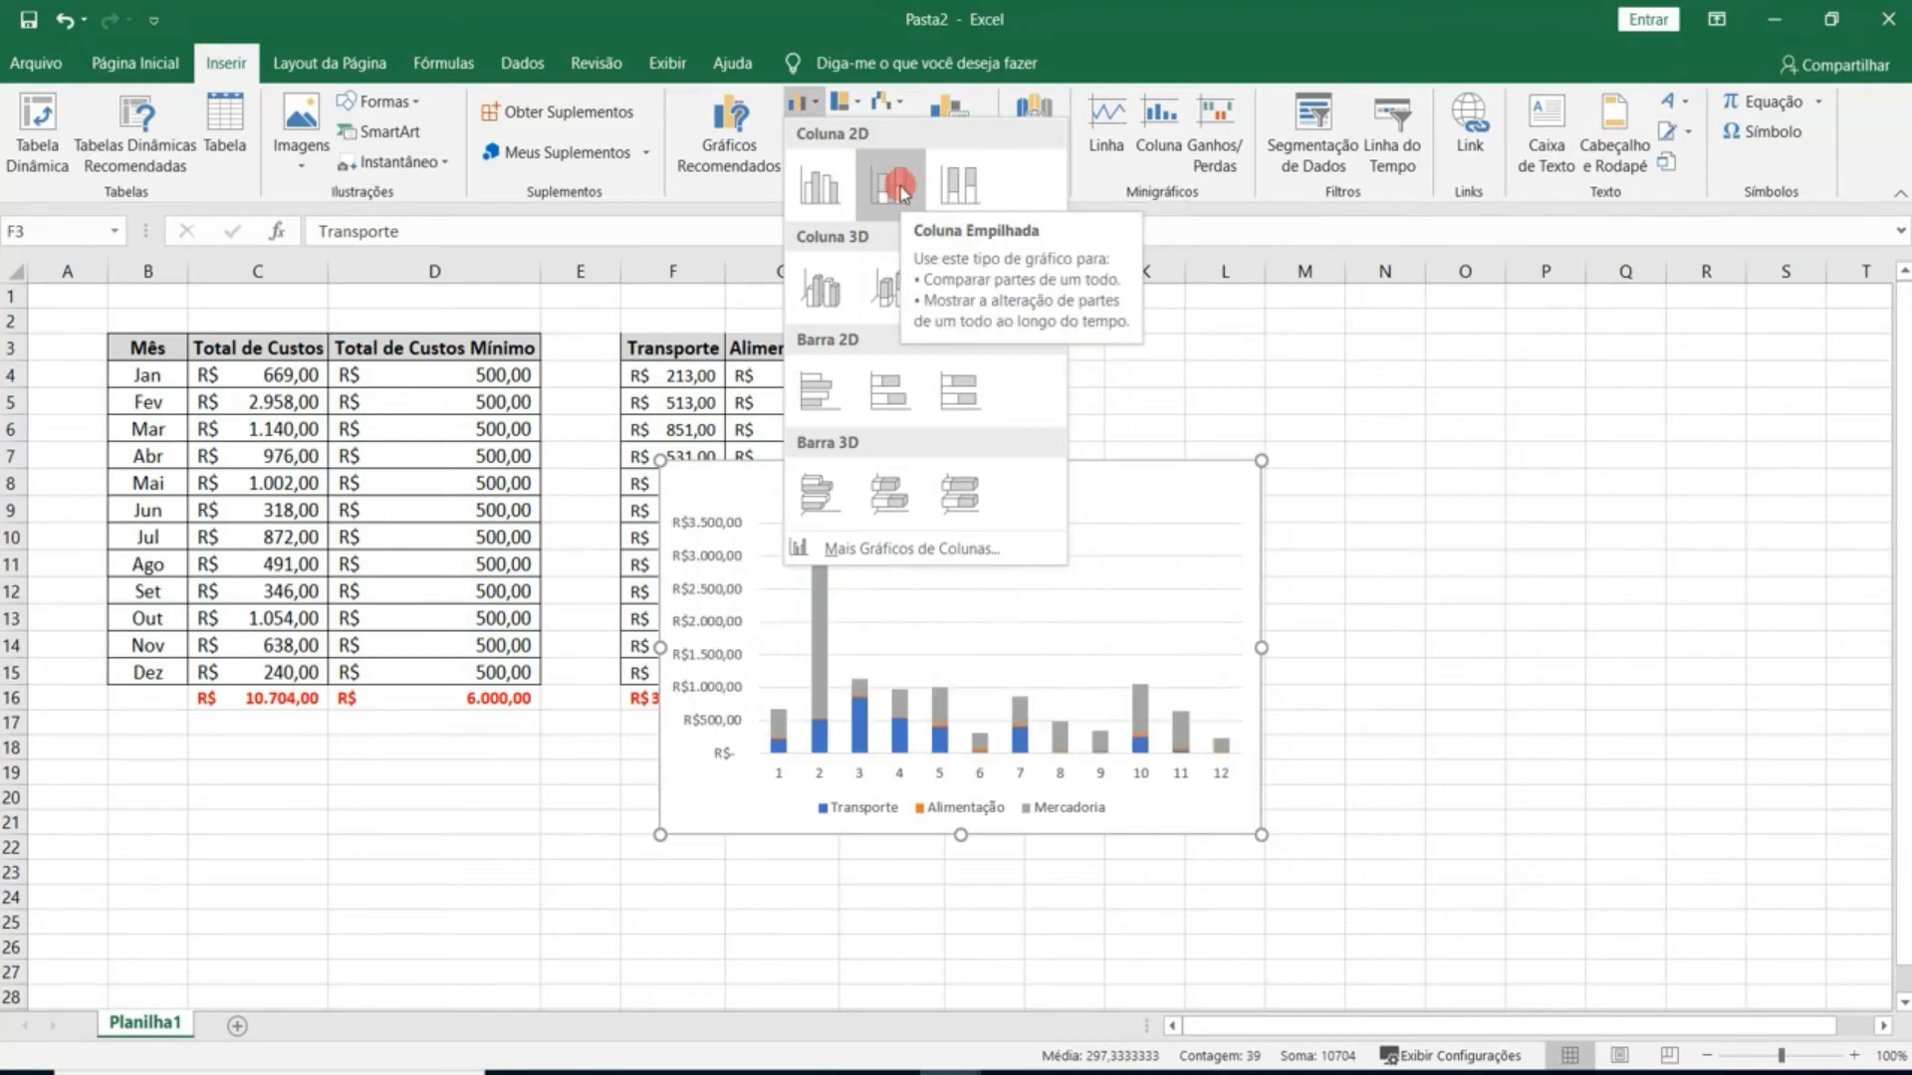
left_click(897, 187)
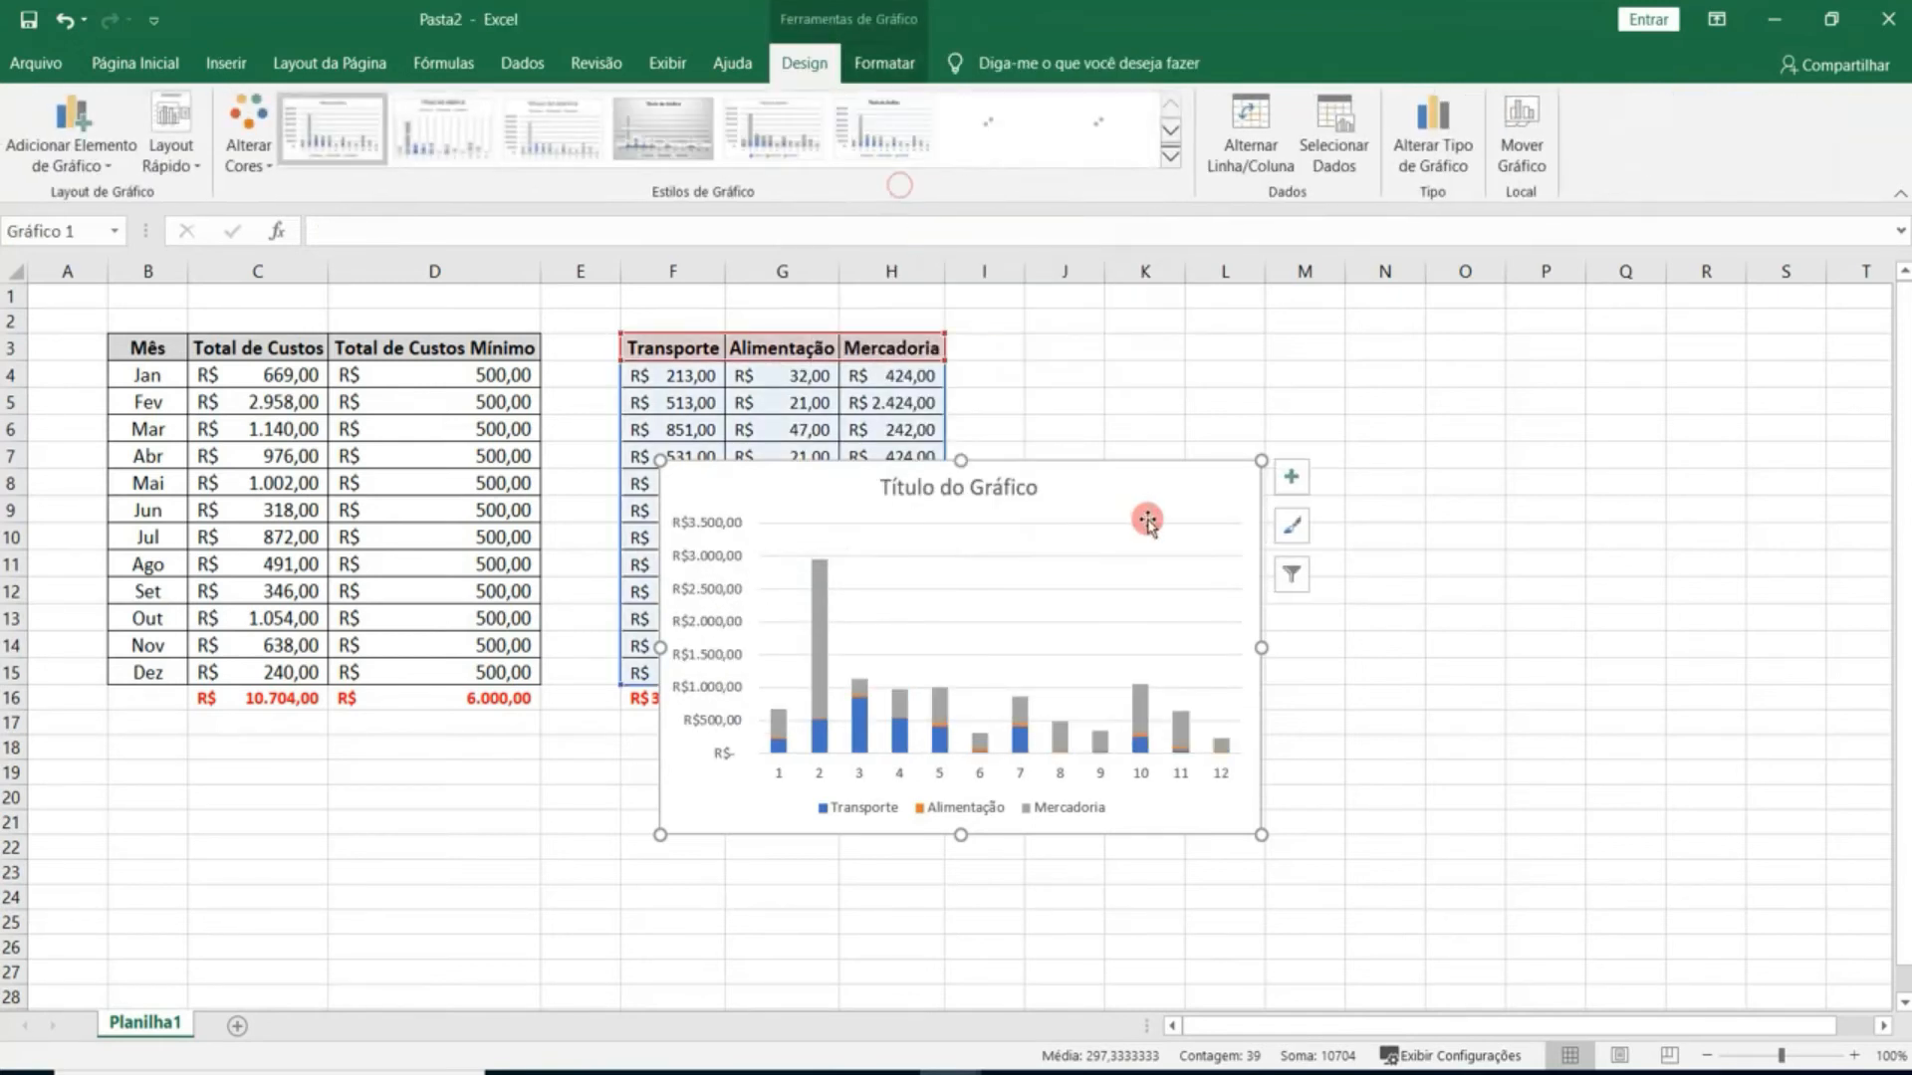
Move the stacked column chart beside the cost-group table and enlarge it to cover about columns I to W, rows 3 to 23.
left_click_drag(1075, 461, 1497, 402)
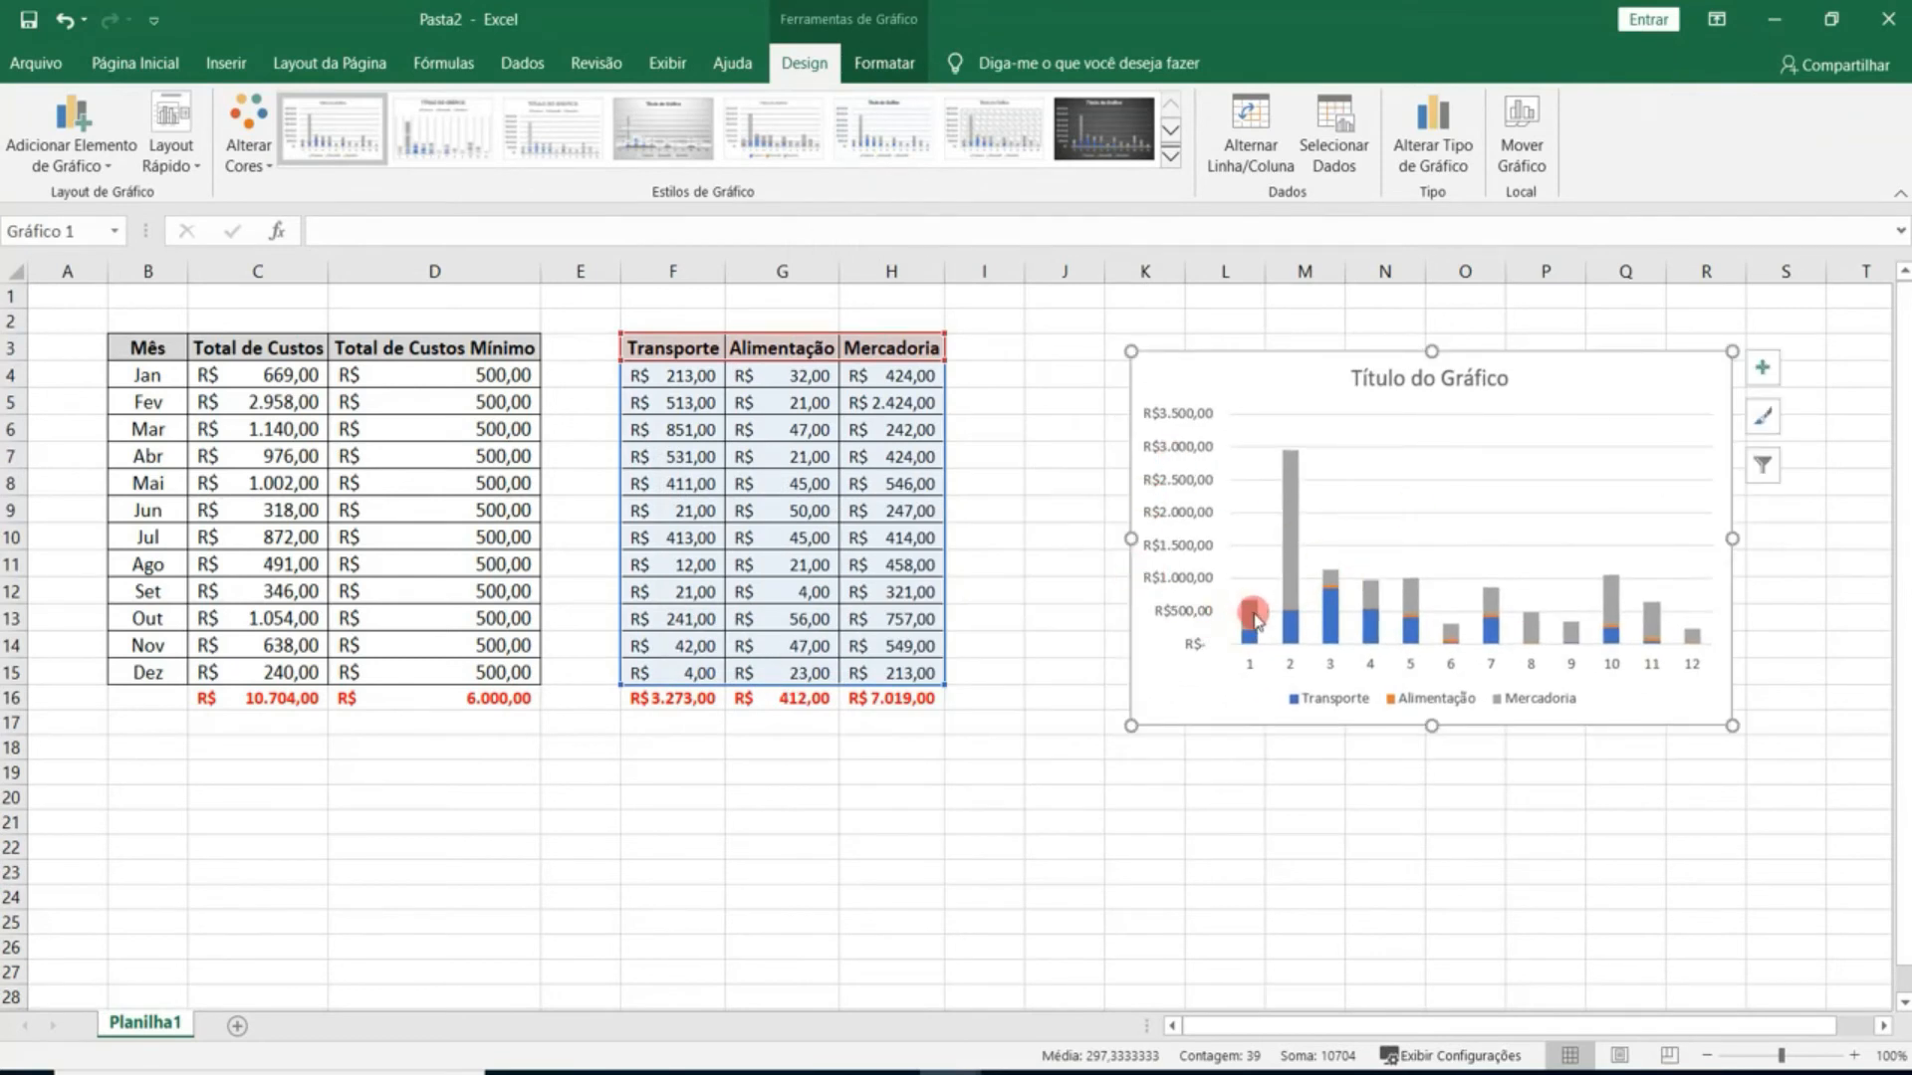
mouse_move(1254, 622)
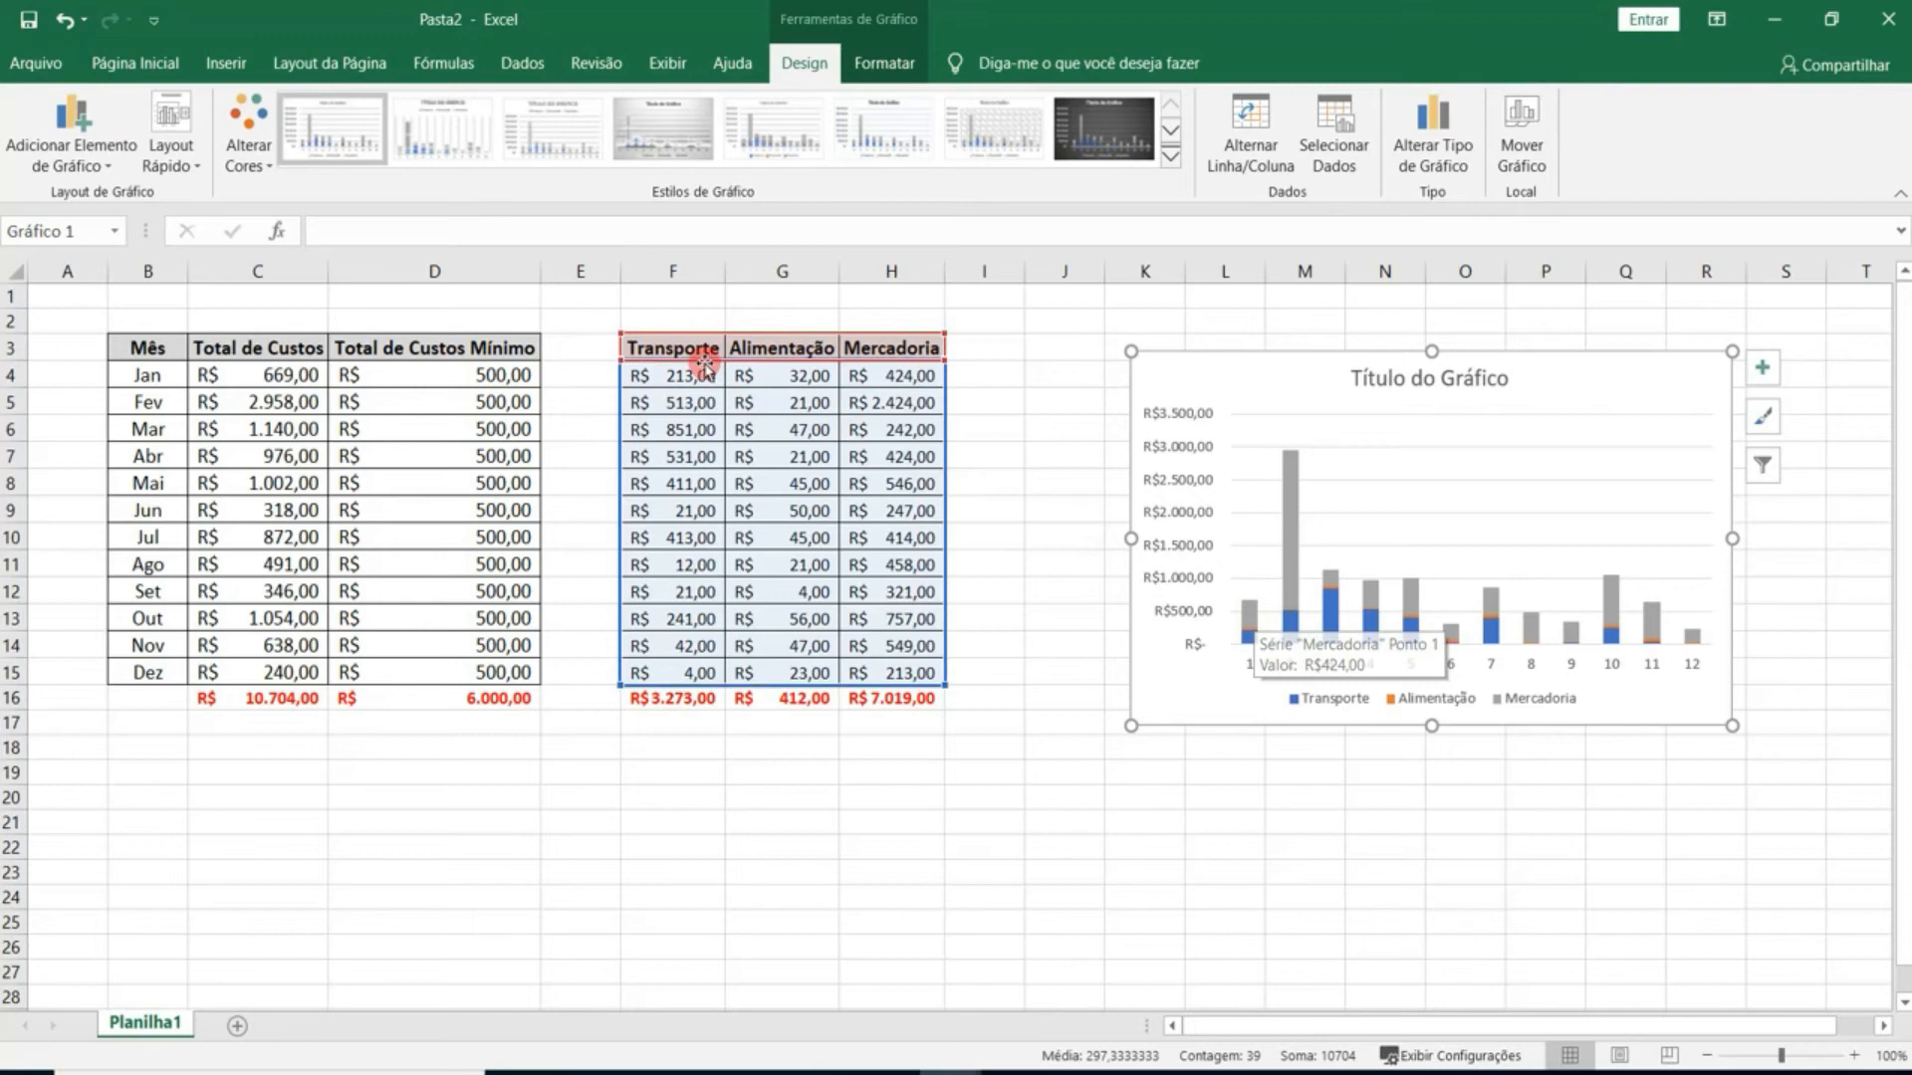
left_click_drag(1131, 726, 968, 884)
left_click_drag(1732, 885, 1770, 918)
left_click_drag(1058, 354, 1081, 328)
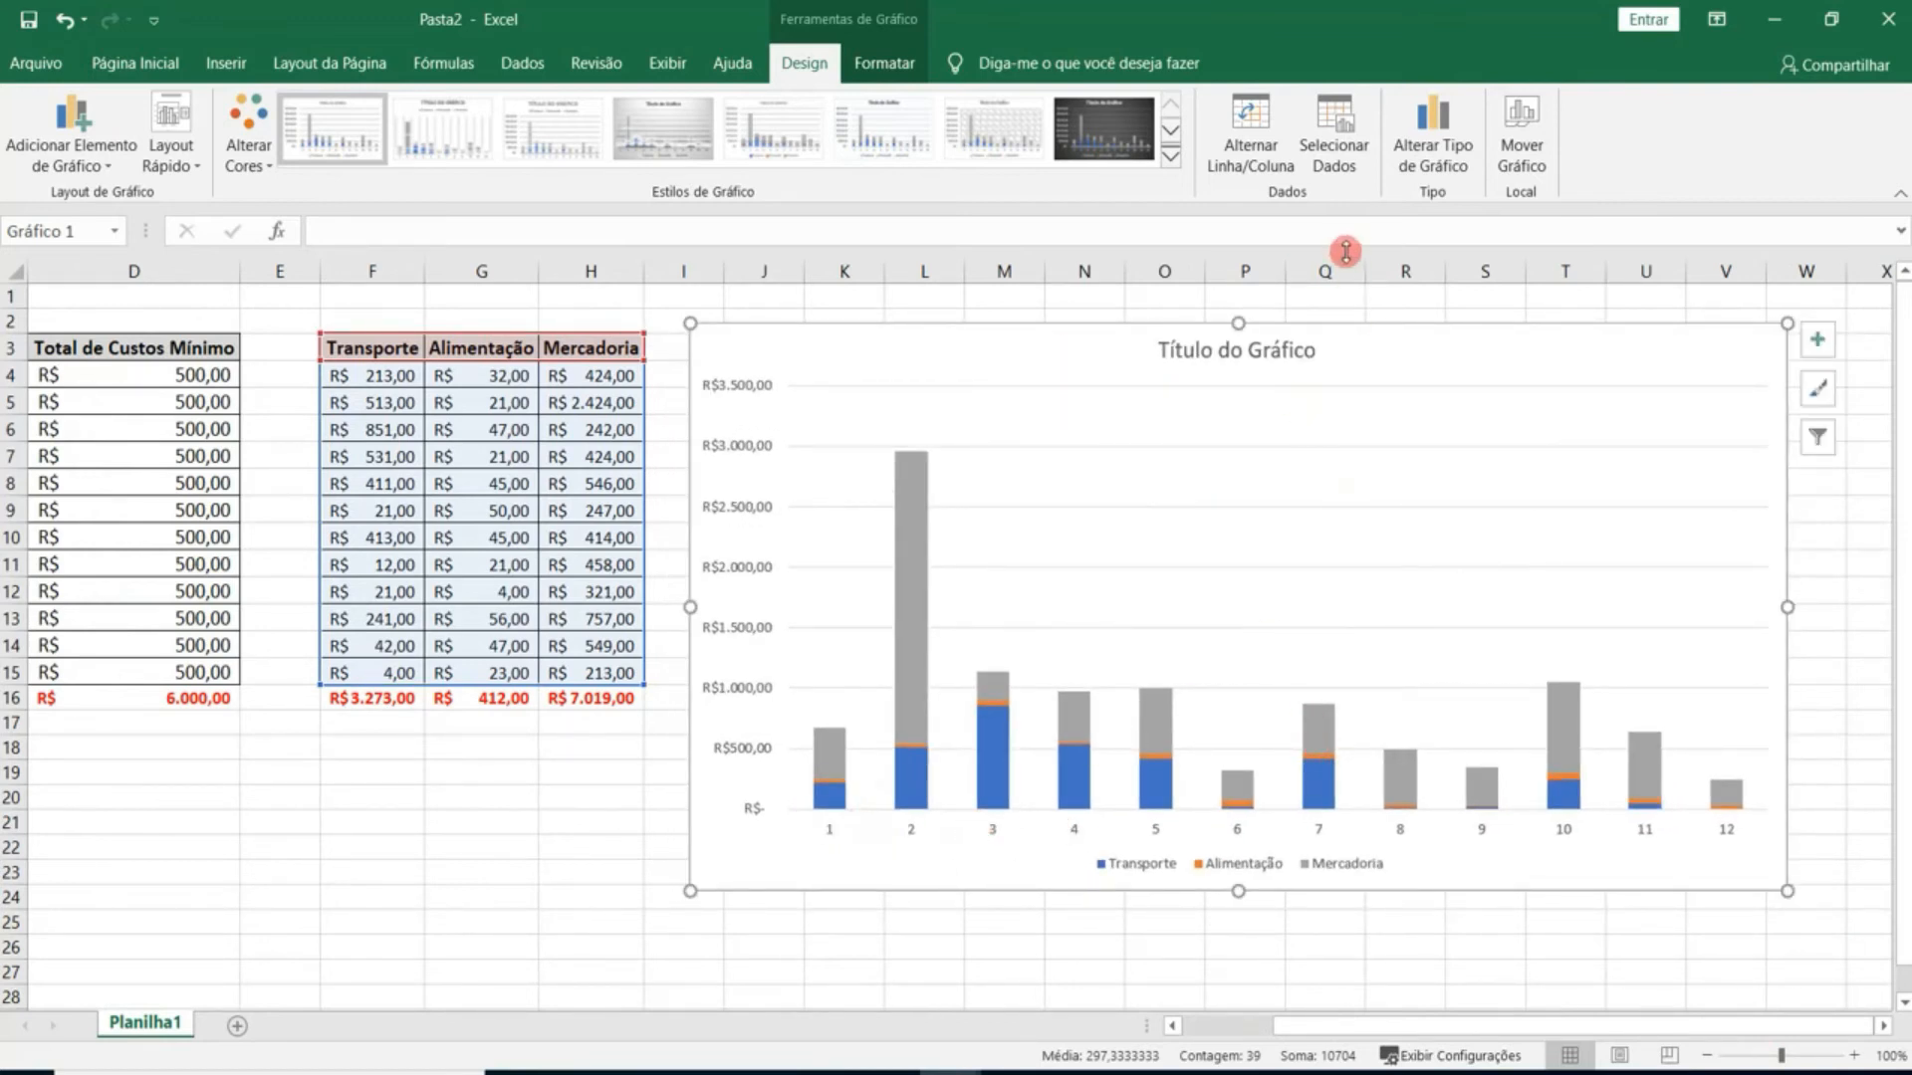
Set the stacked column chart's horizontal axis labels to the month names in B4:B15.
left_click(1339, 162)
left_click(1346, 393)
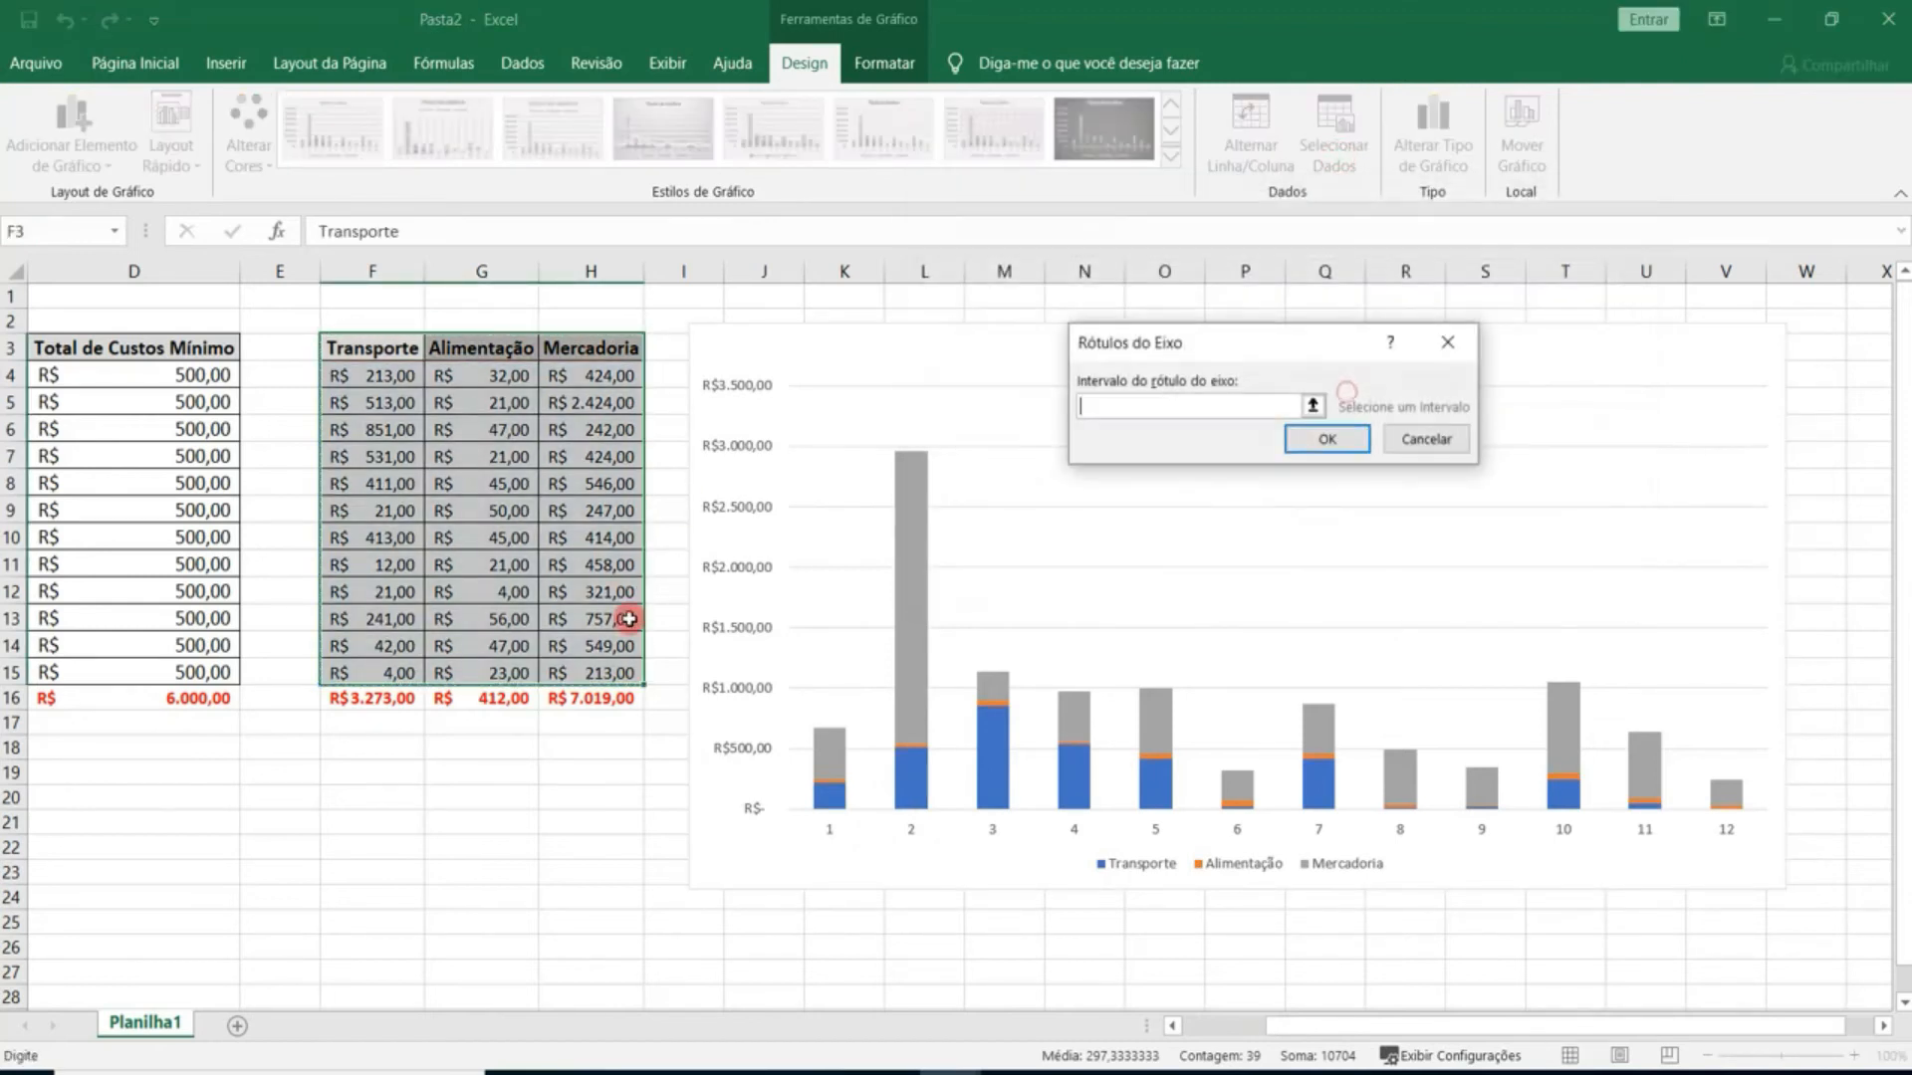
left_click_drag(1300, 1025, 1221, 1025)
left_click_drag(149, 375, 160, 658)
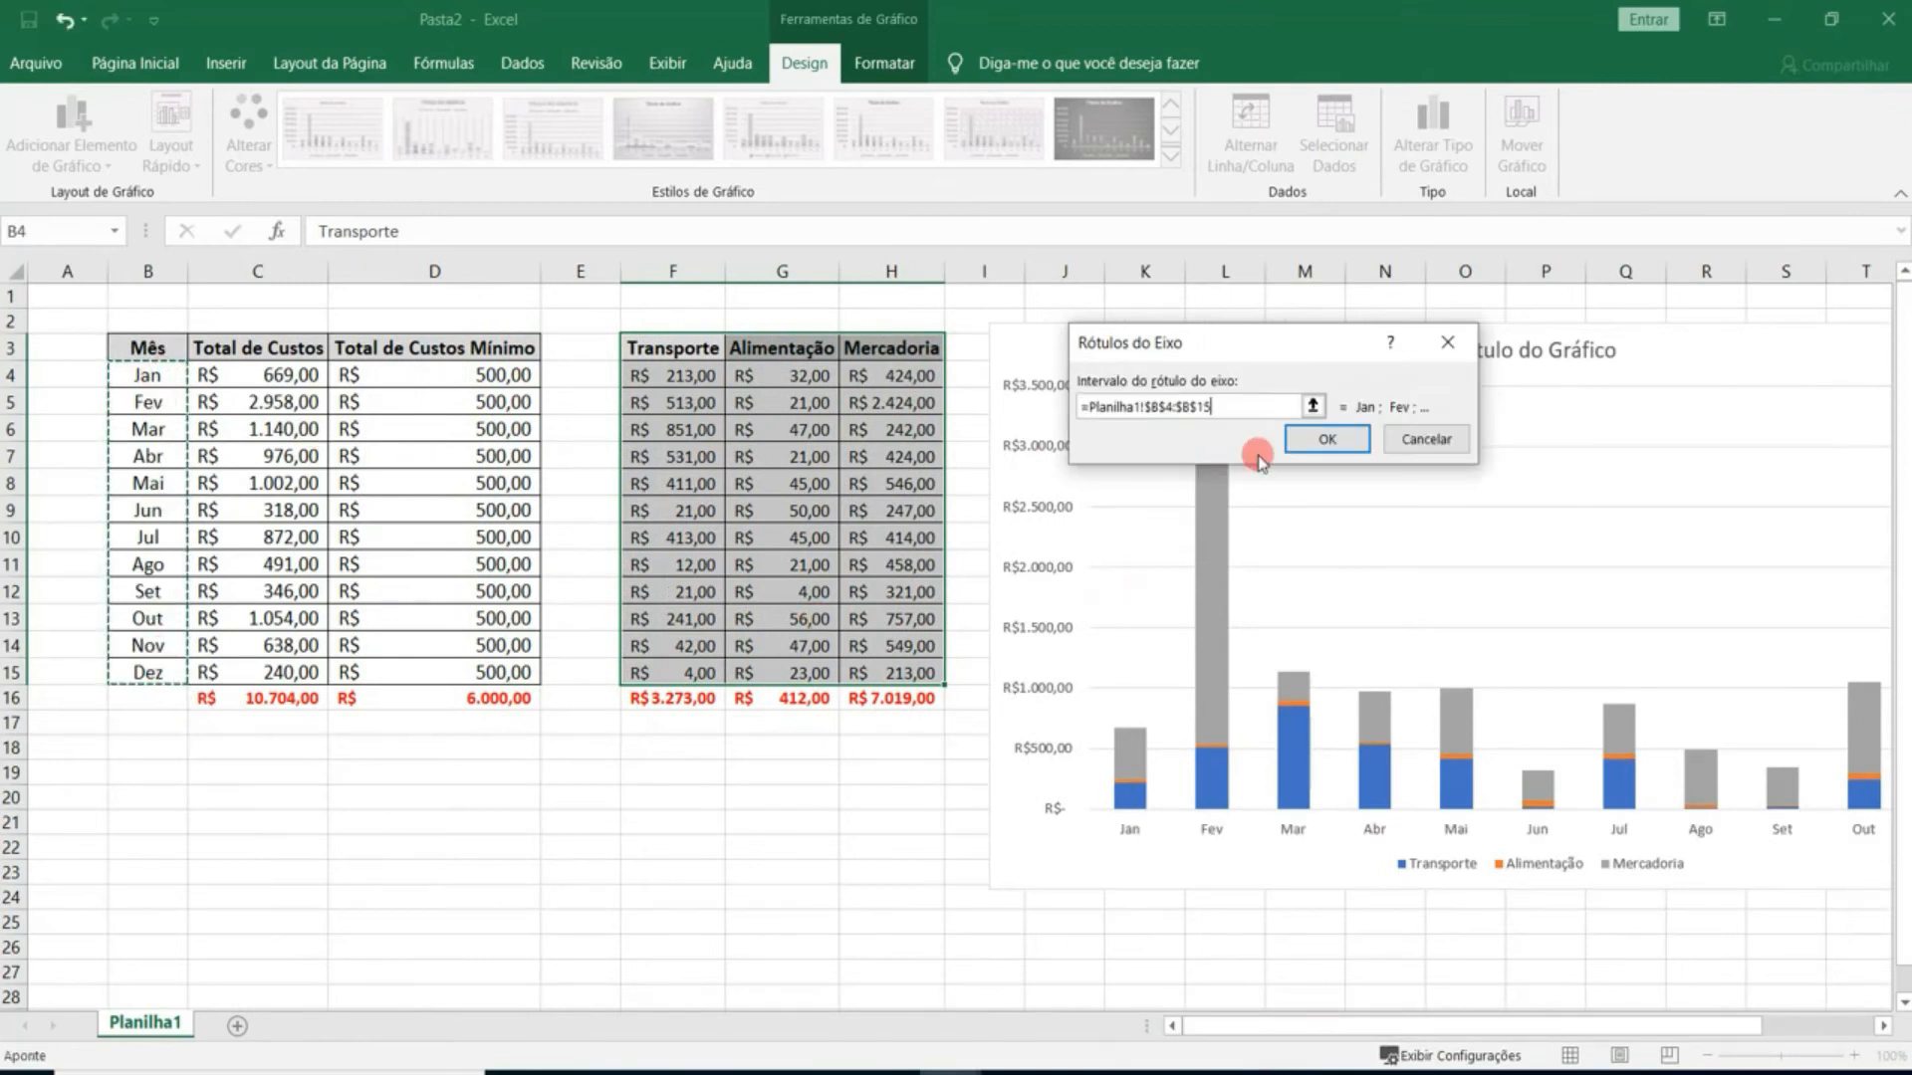
left_click(1329, 439)
left_click(1487, 579)
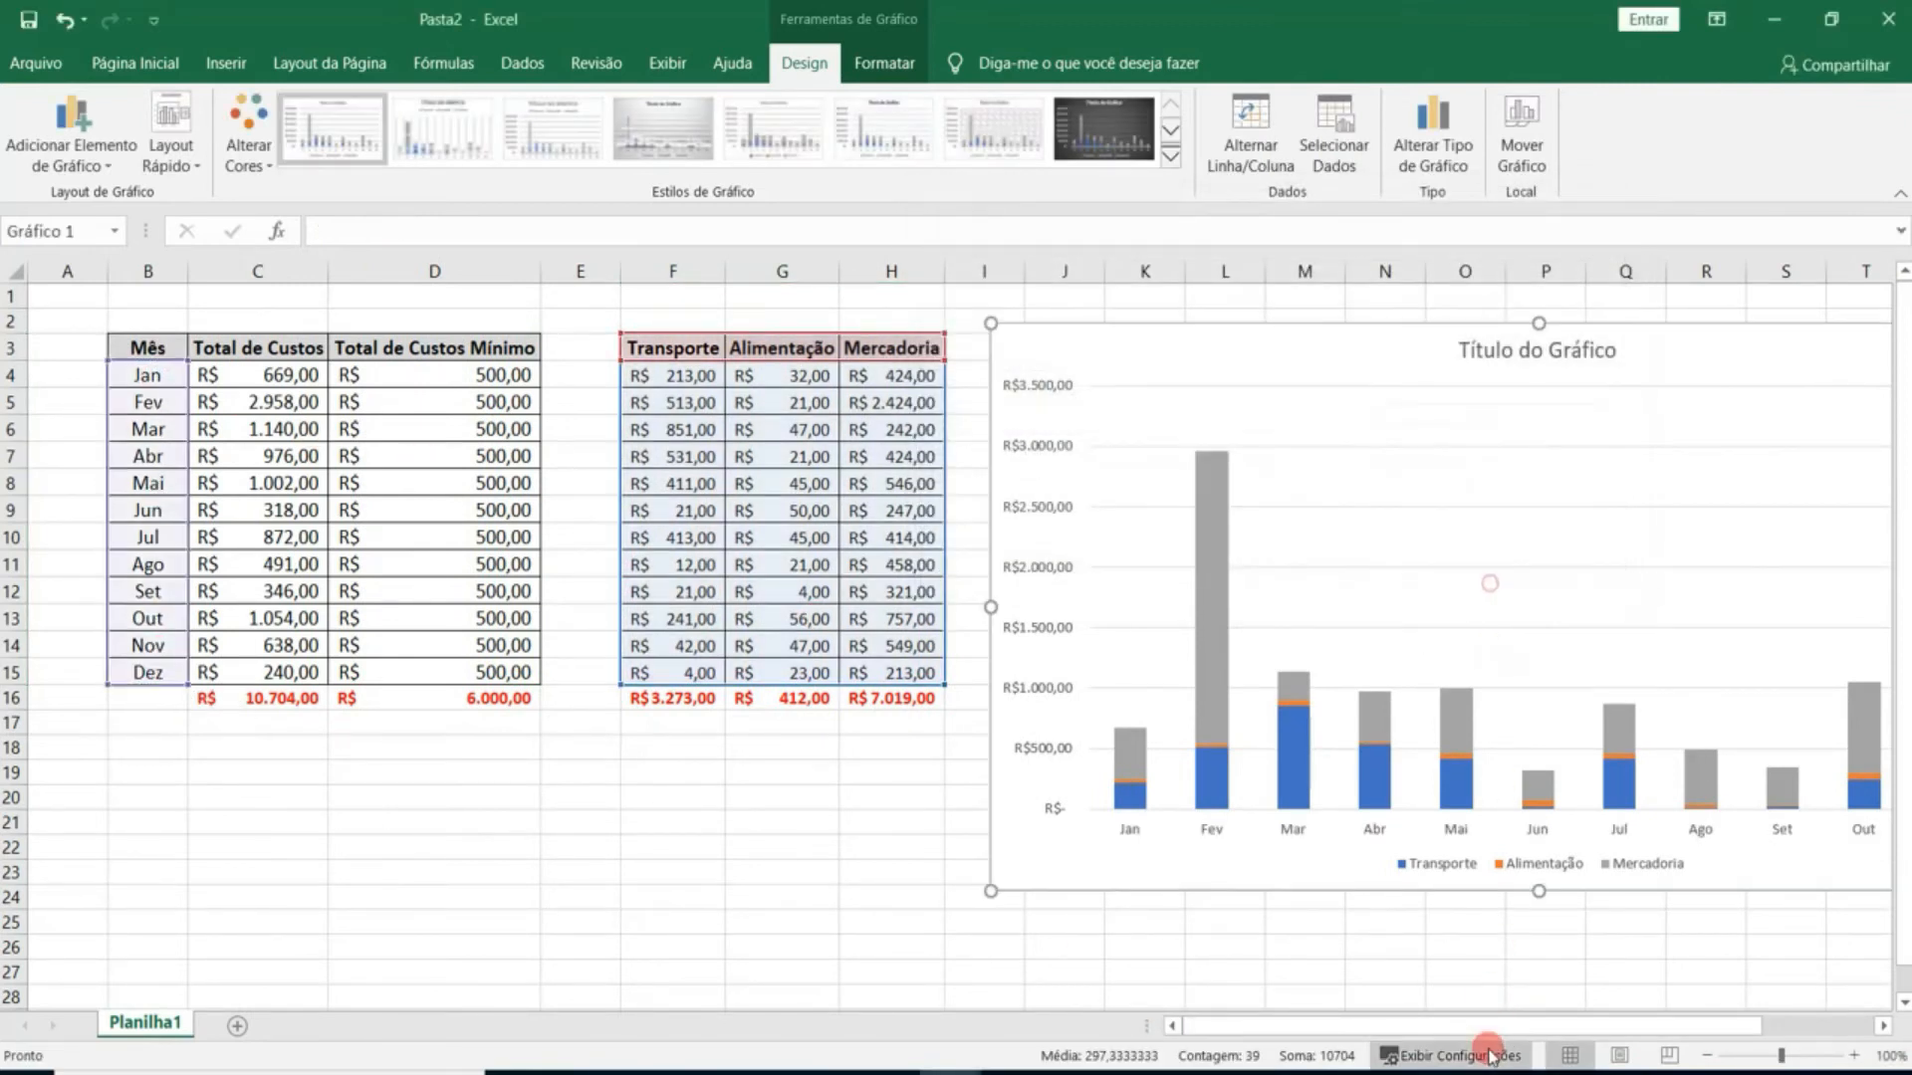
Apply the dark Estilo 8 to the stacked column chart and add a data table with legend keys.
left_click_drag(1457, 1026, 1545, 1029)
left_click(1106, 130)
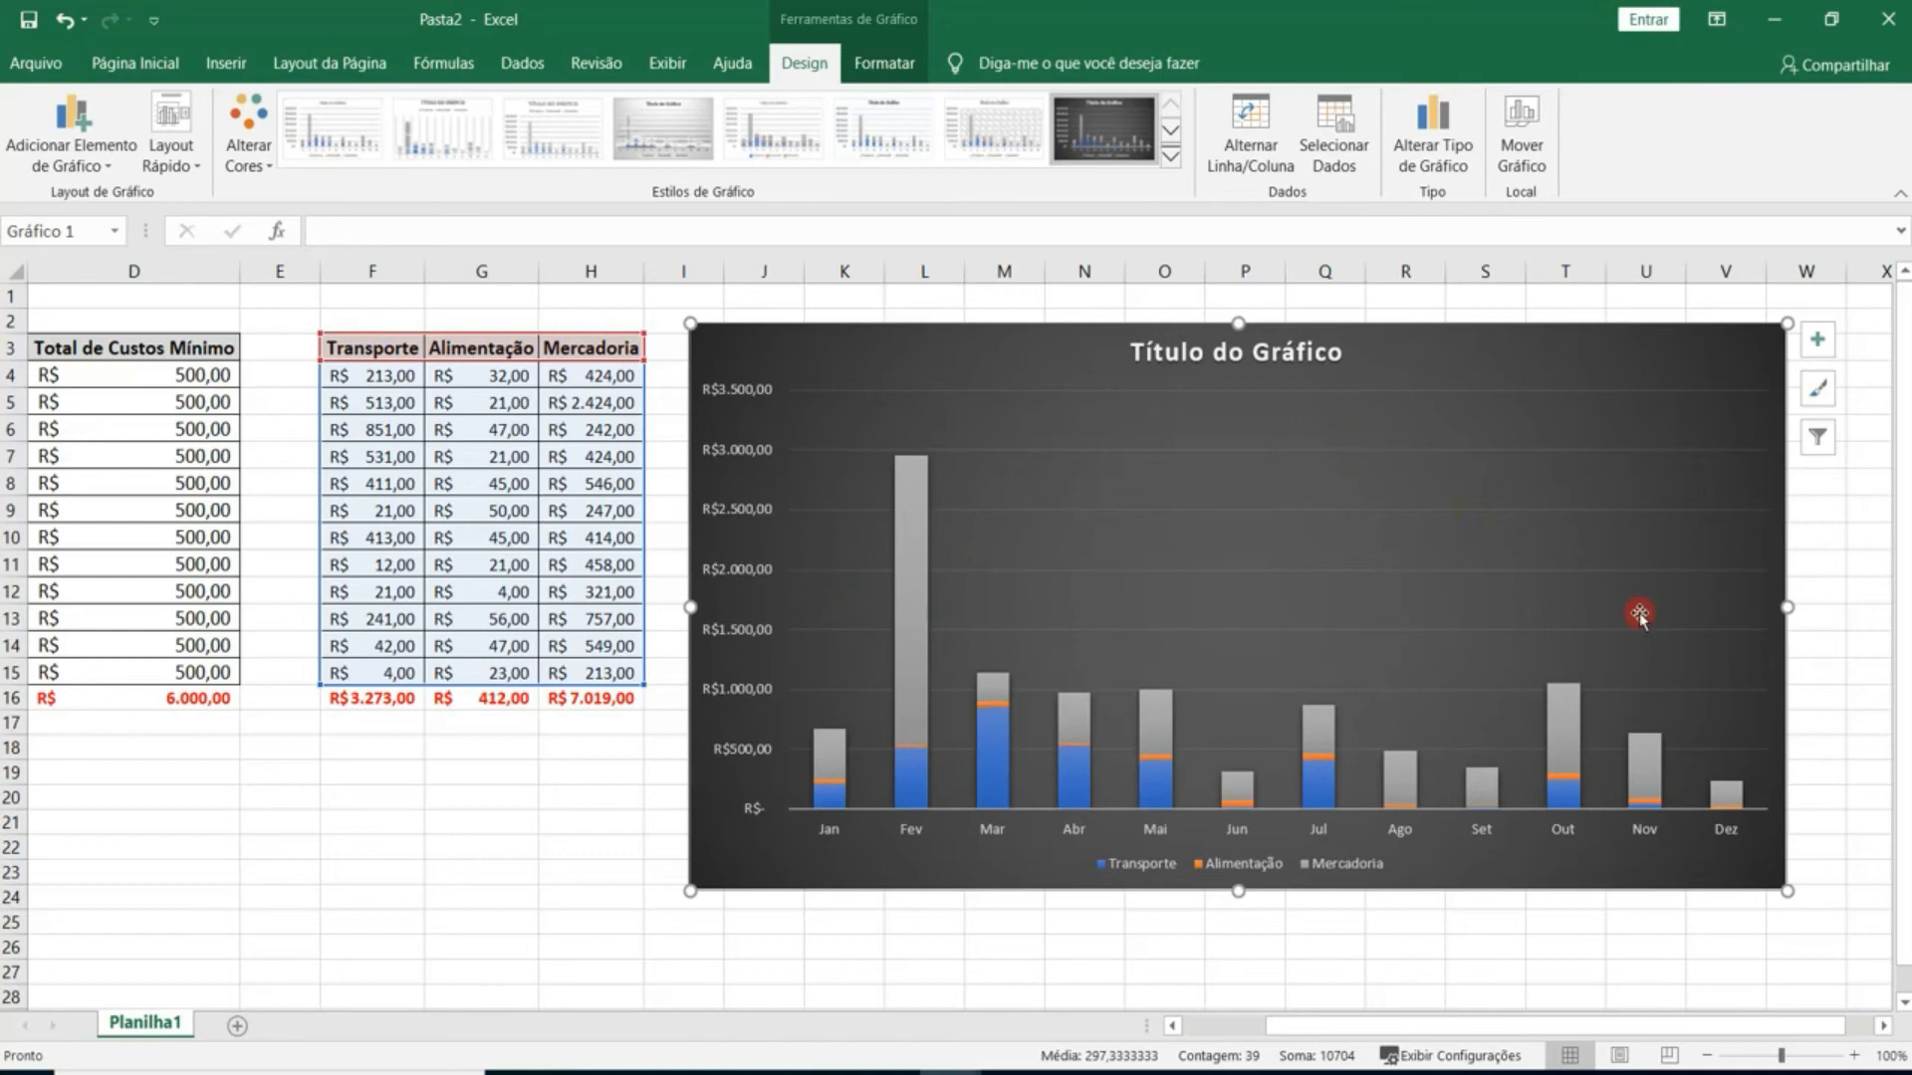
left_click(128, 138)
mouse_move(147, 319)
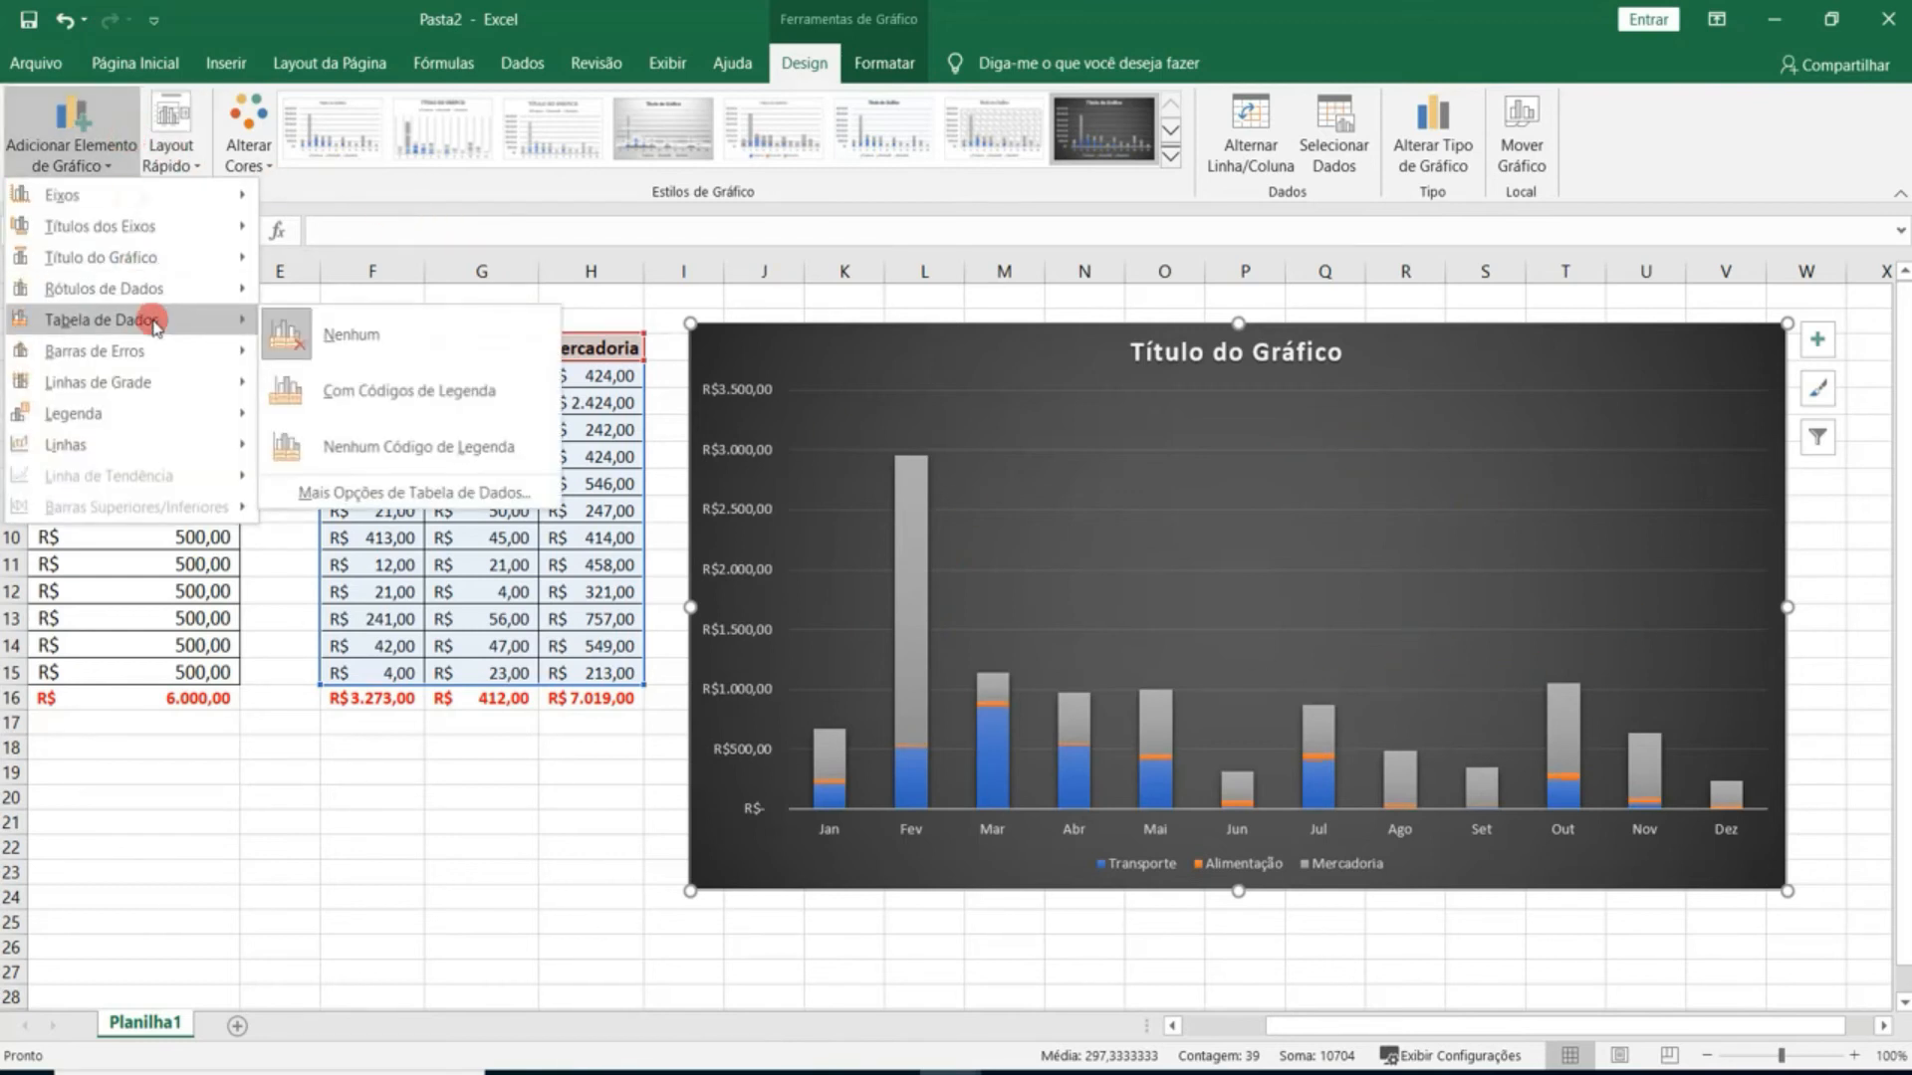
left_click(426, 390)
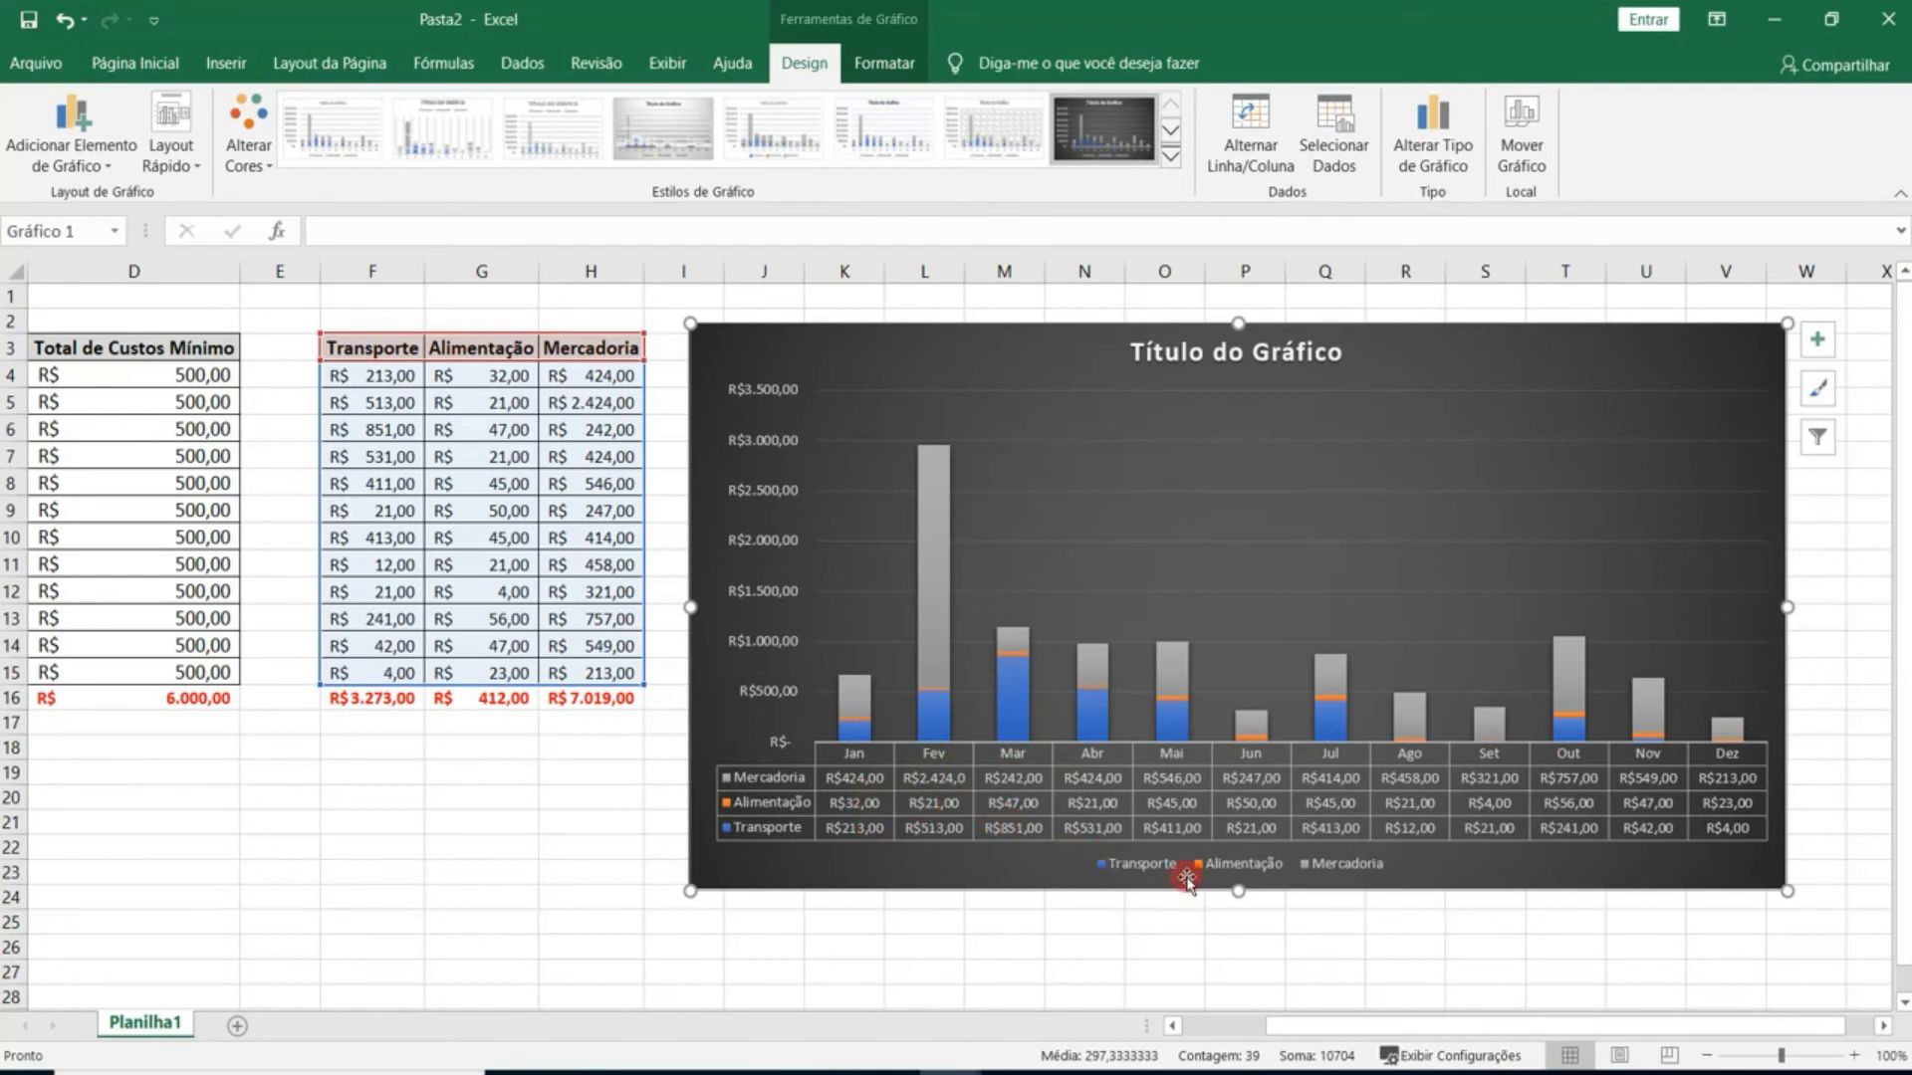
Delete the separate legend below the stacked column chart's data table and deselect the chart.
left_click(1195, 863)
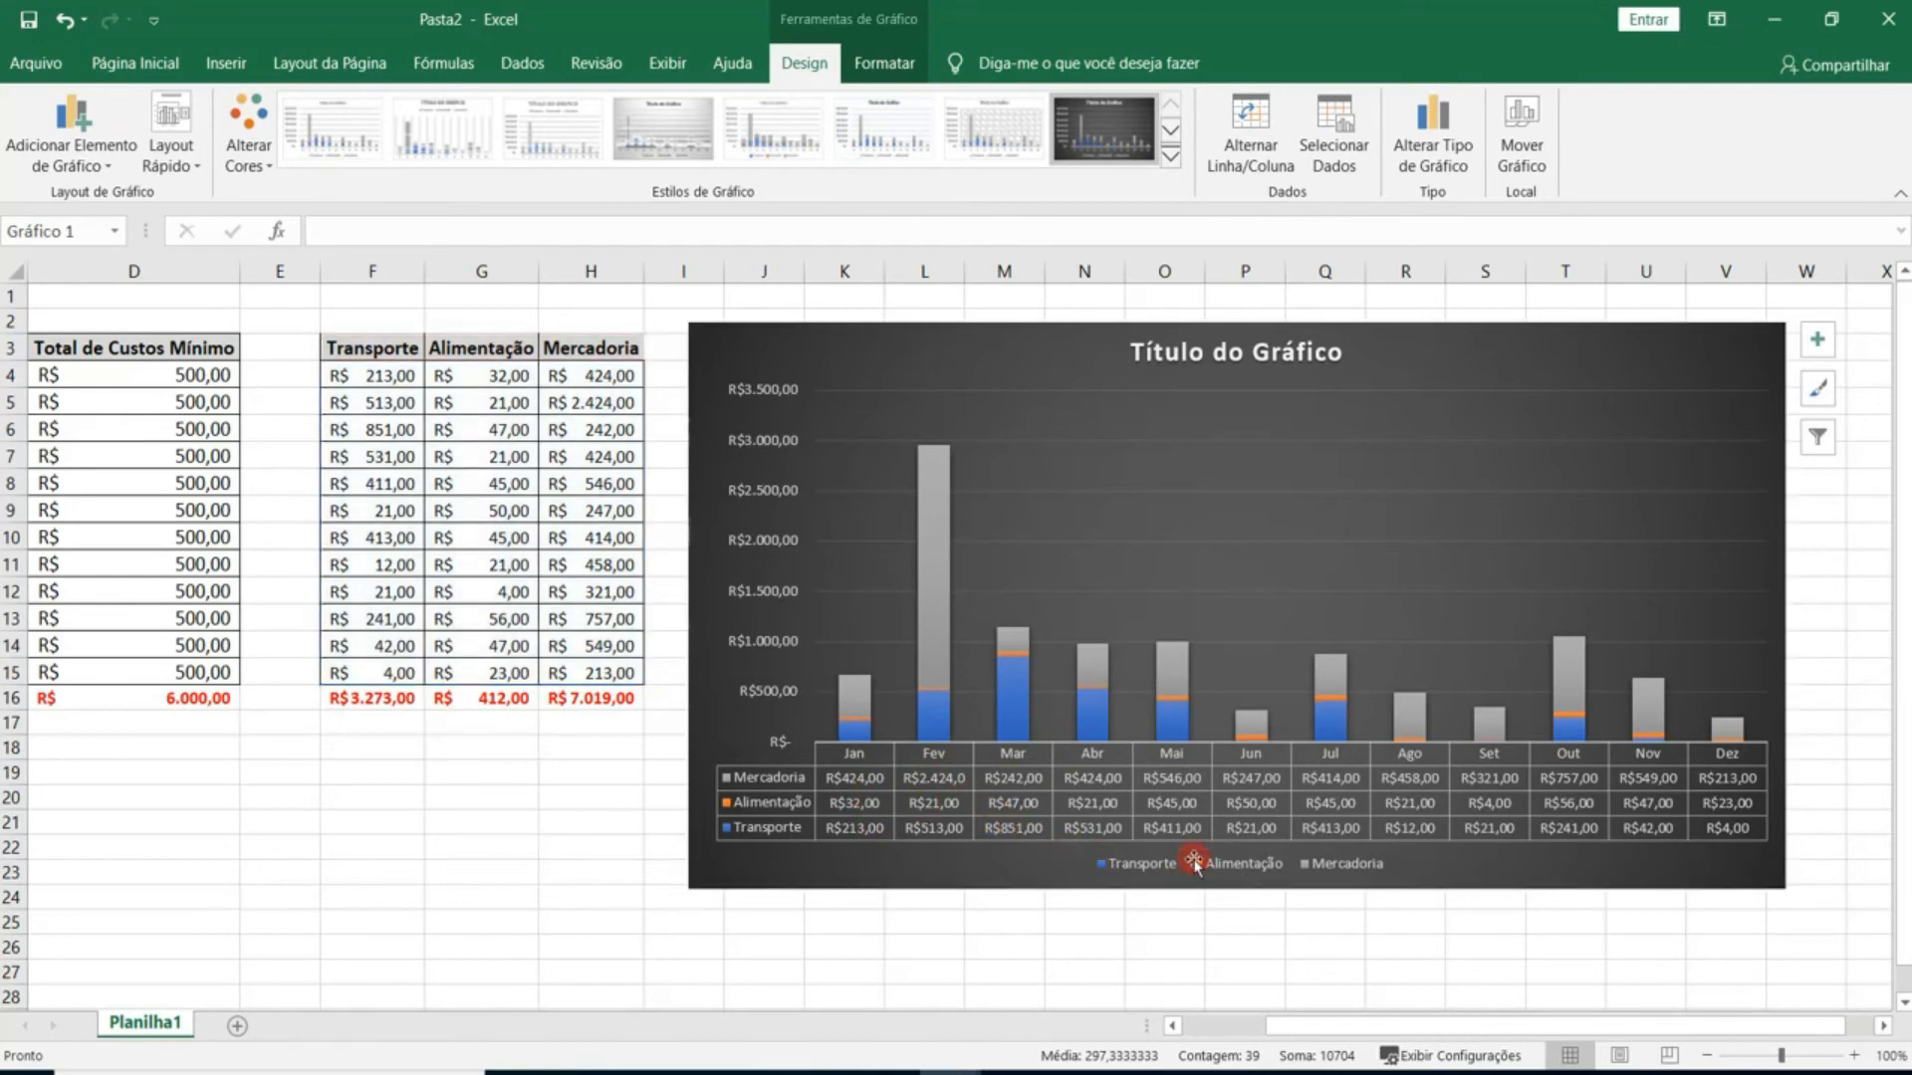
key("Delete")
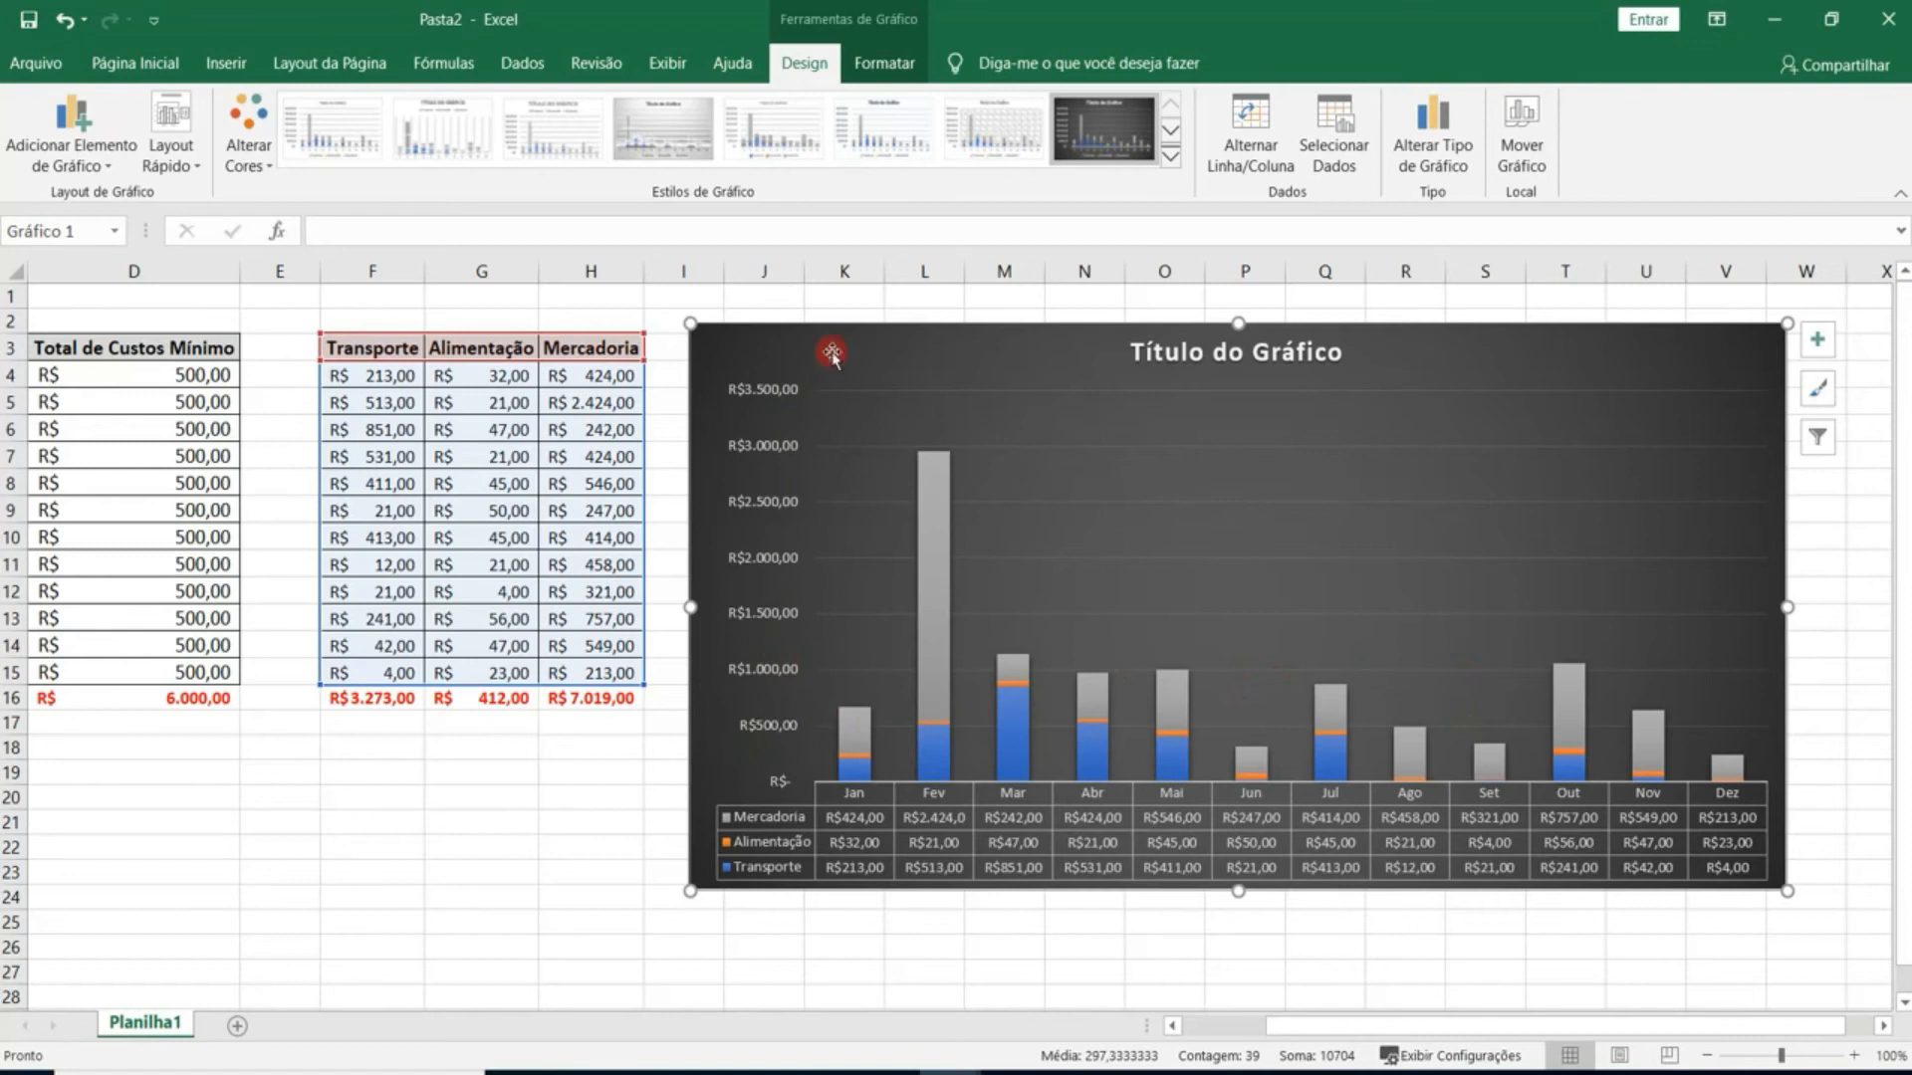
left_click(249, 844)
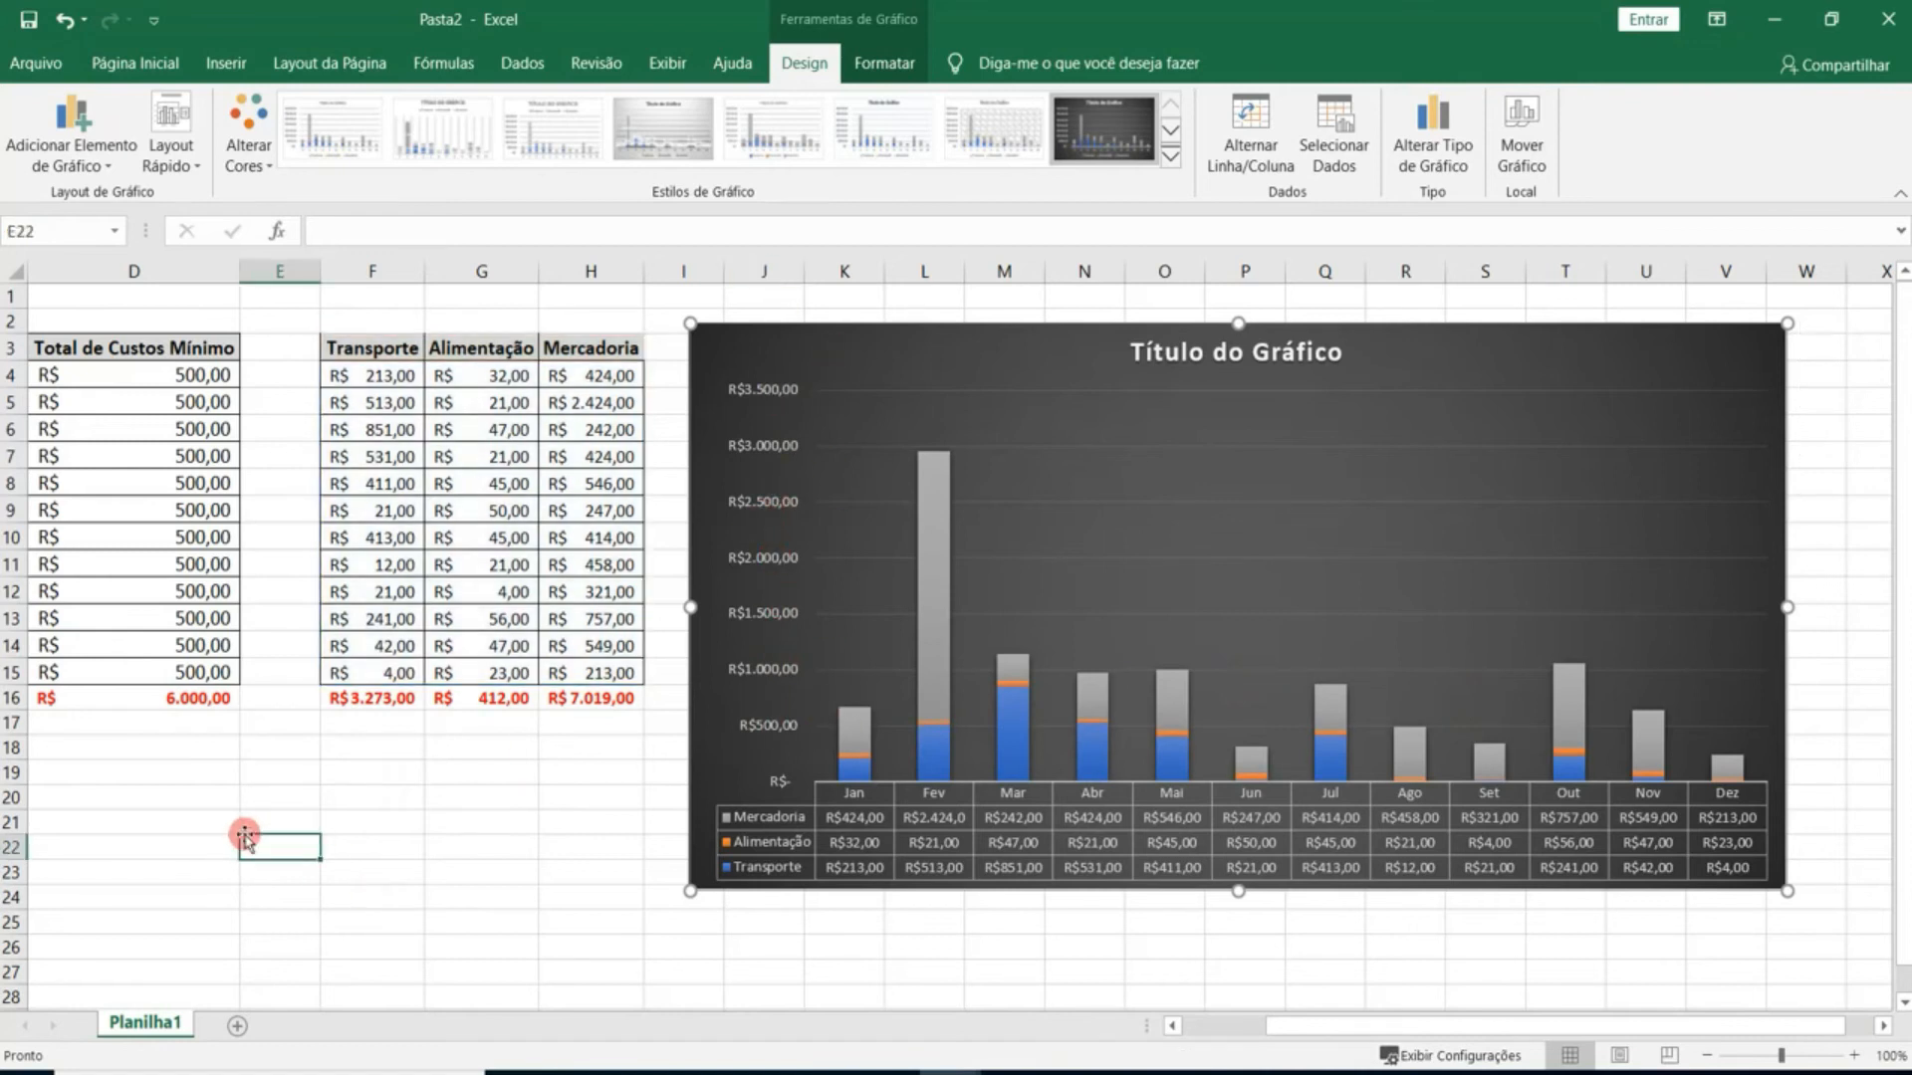
Insert a 2D 100% stacked column chart from the cost-group data in F3:H15.
left_click_drag(1308, 1025, 1059, 948)
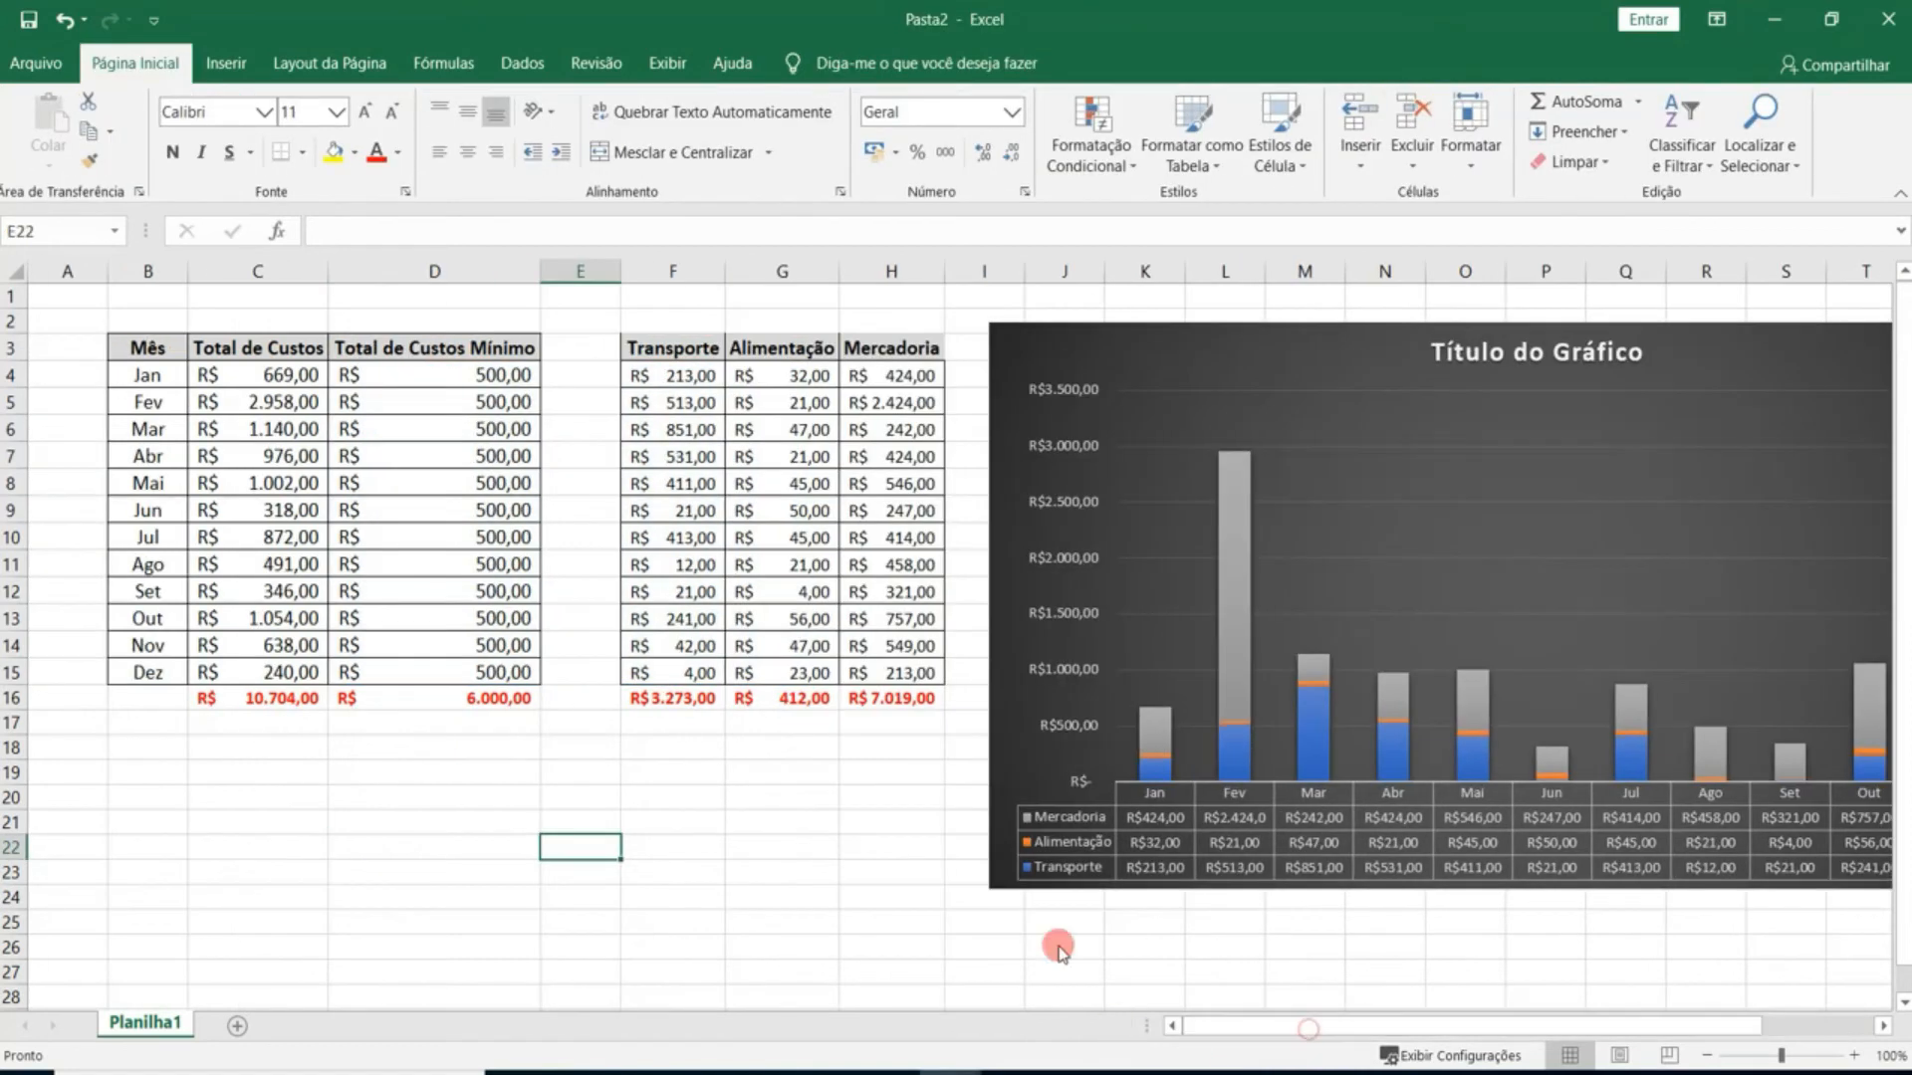
left_click(257, 749)
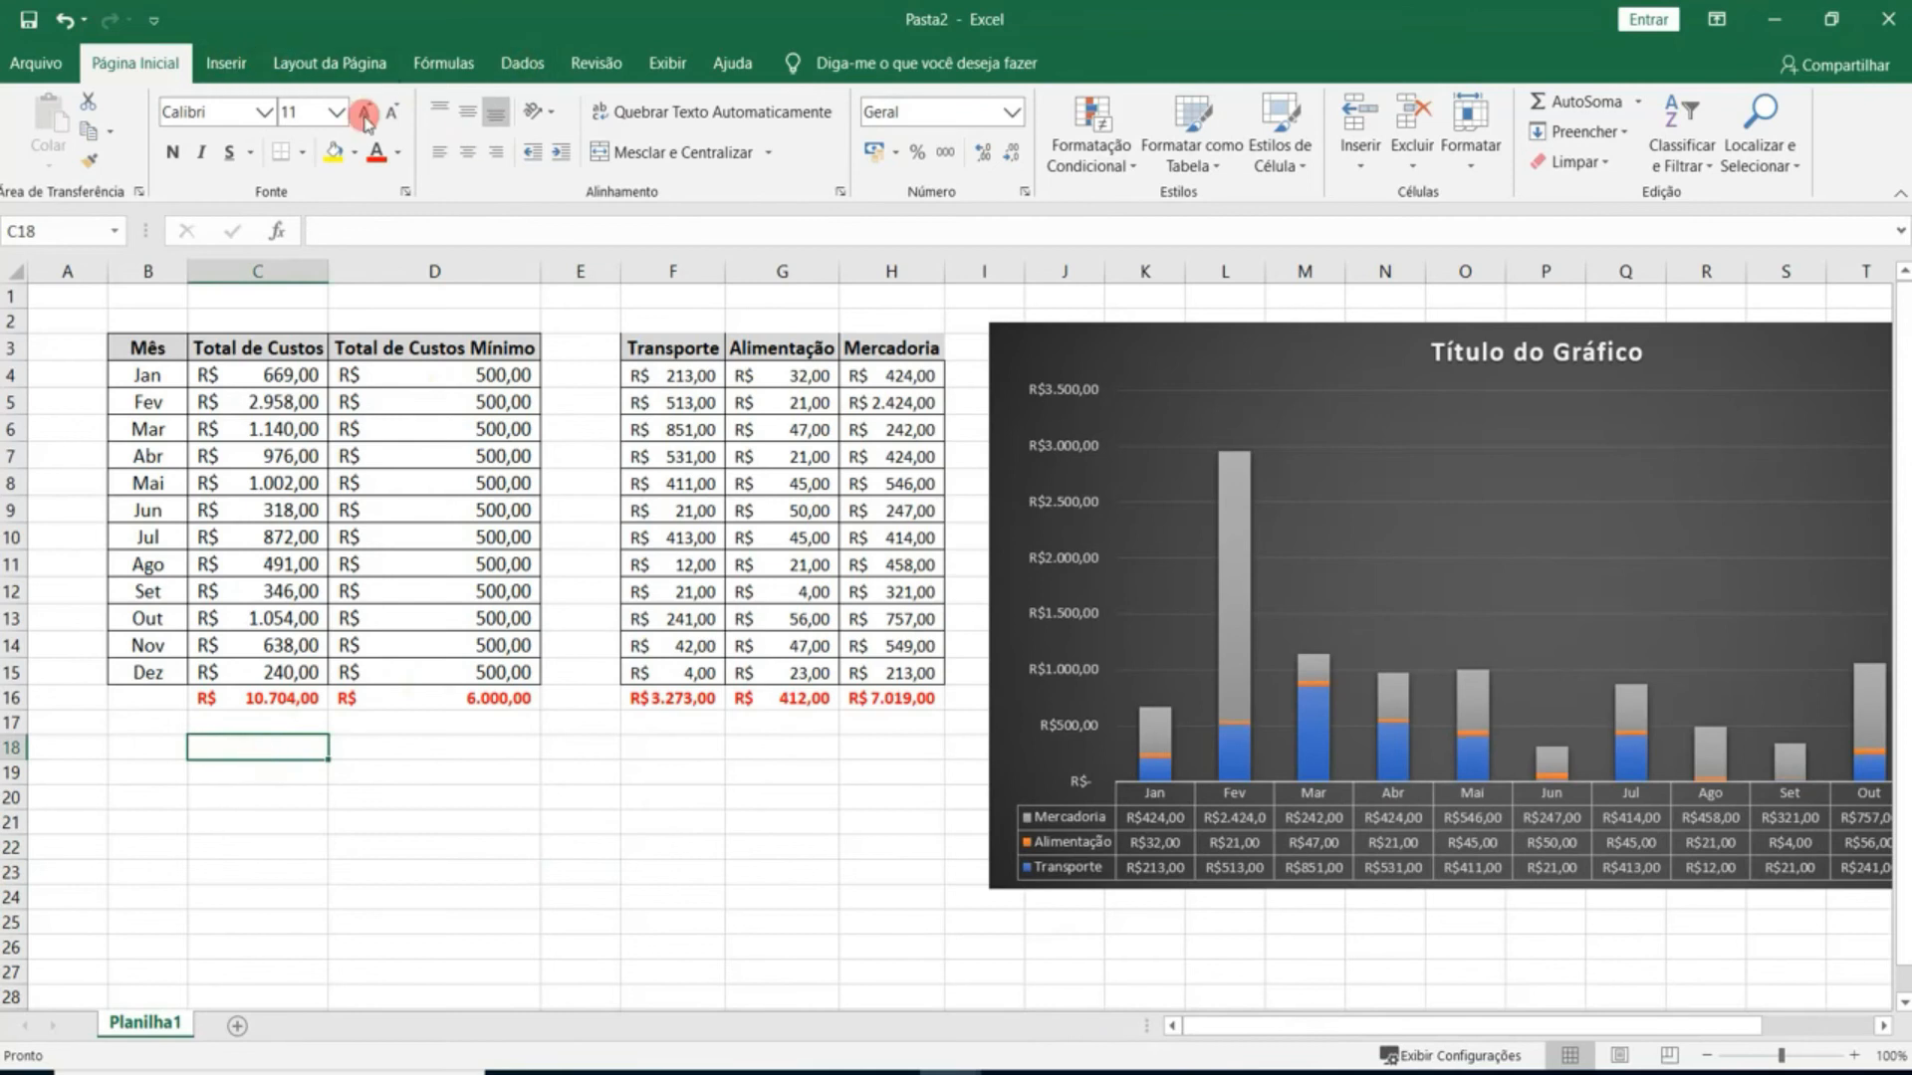
left_click_drag(652, 349, 887, 670)
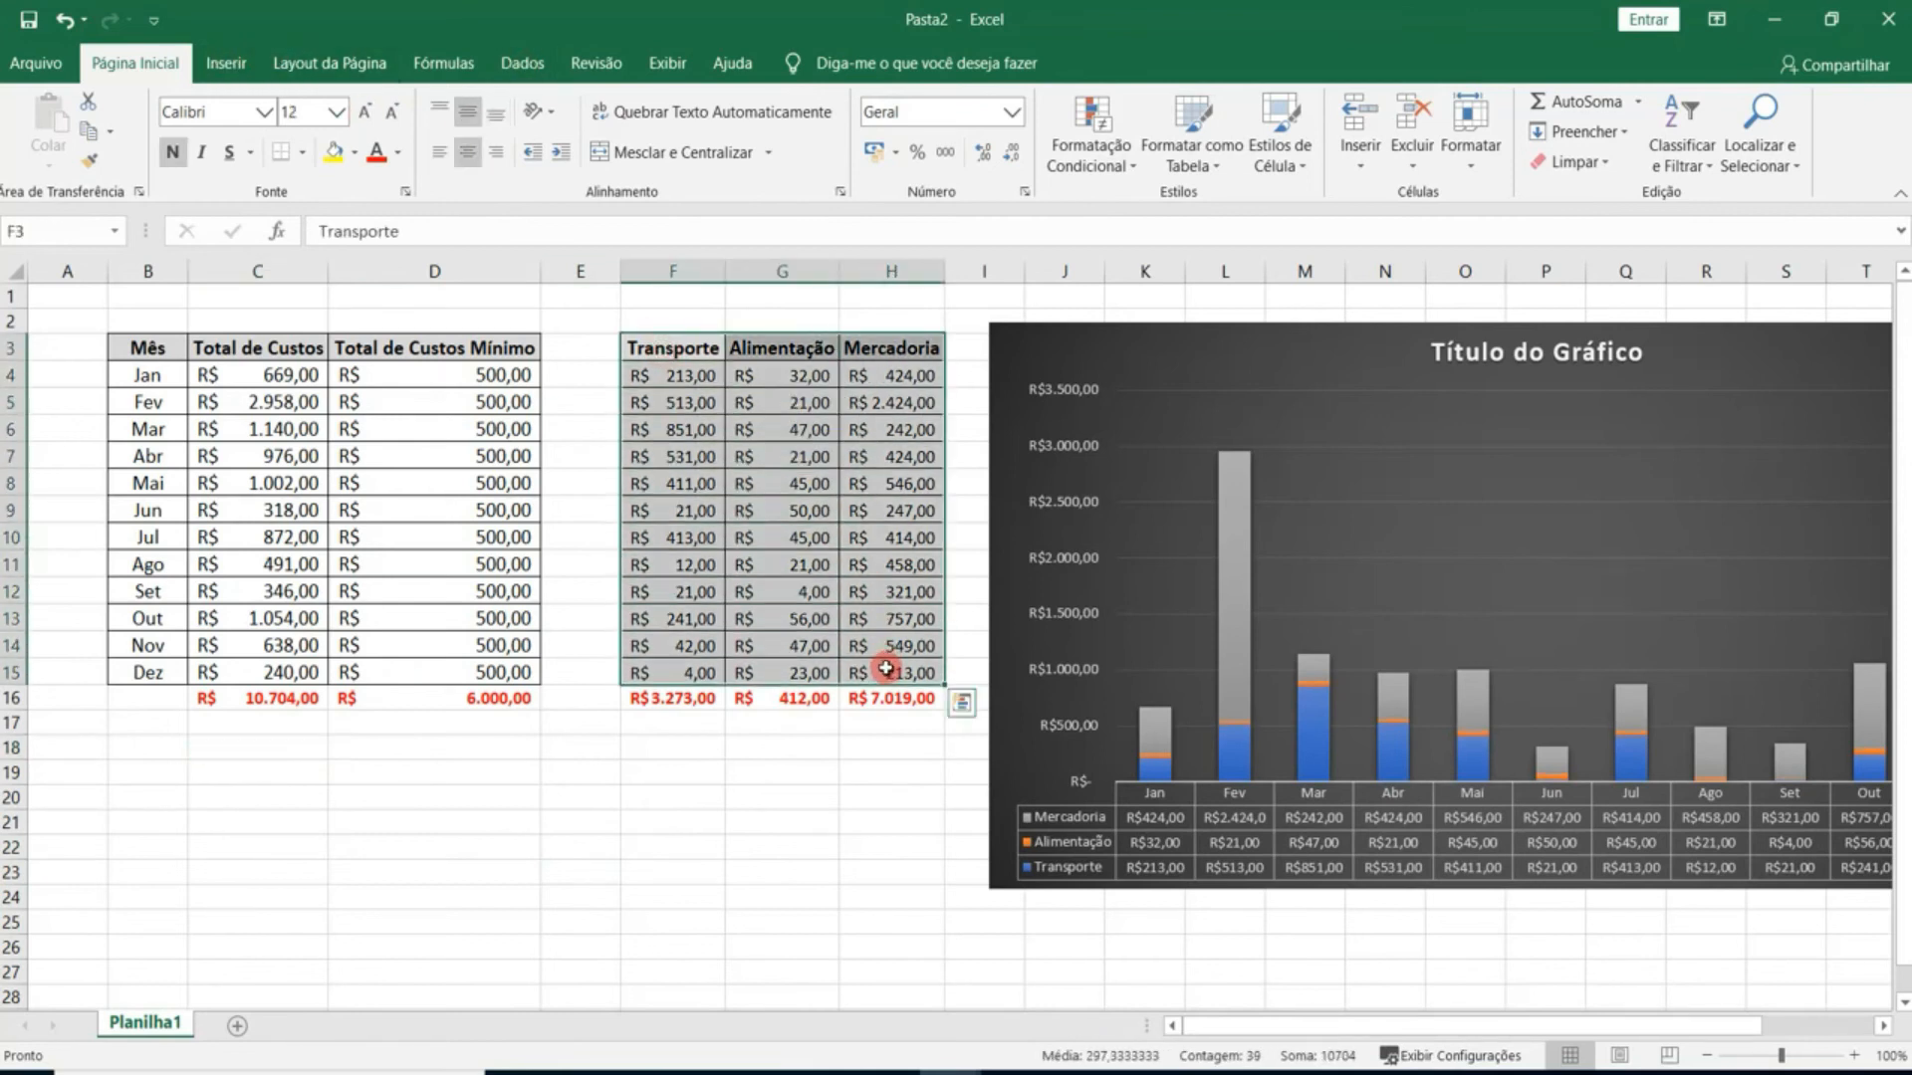
left_click(229, 63)
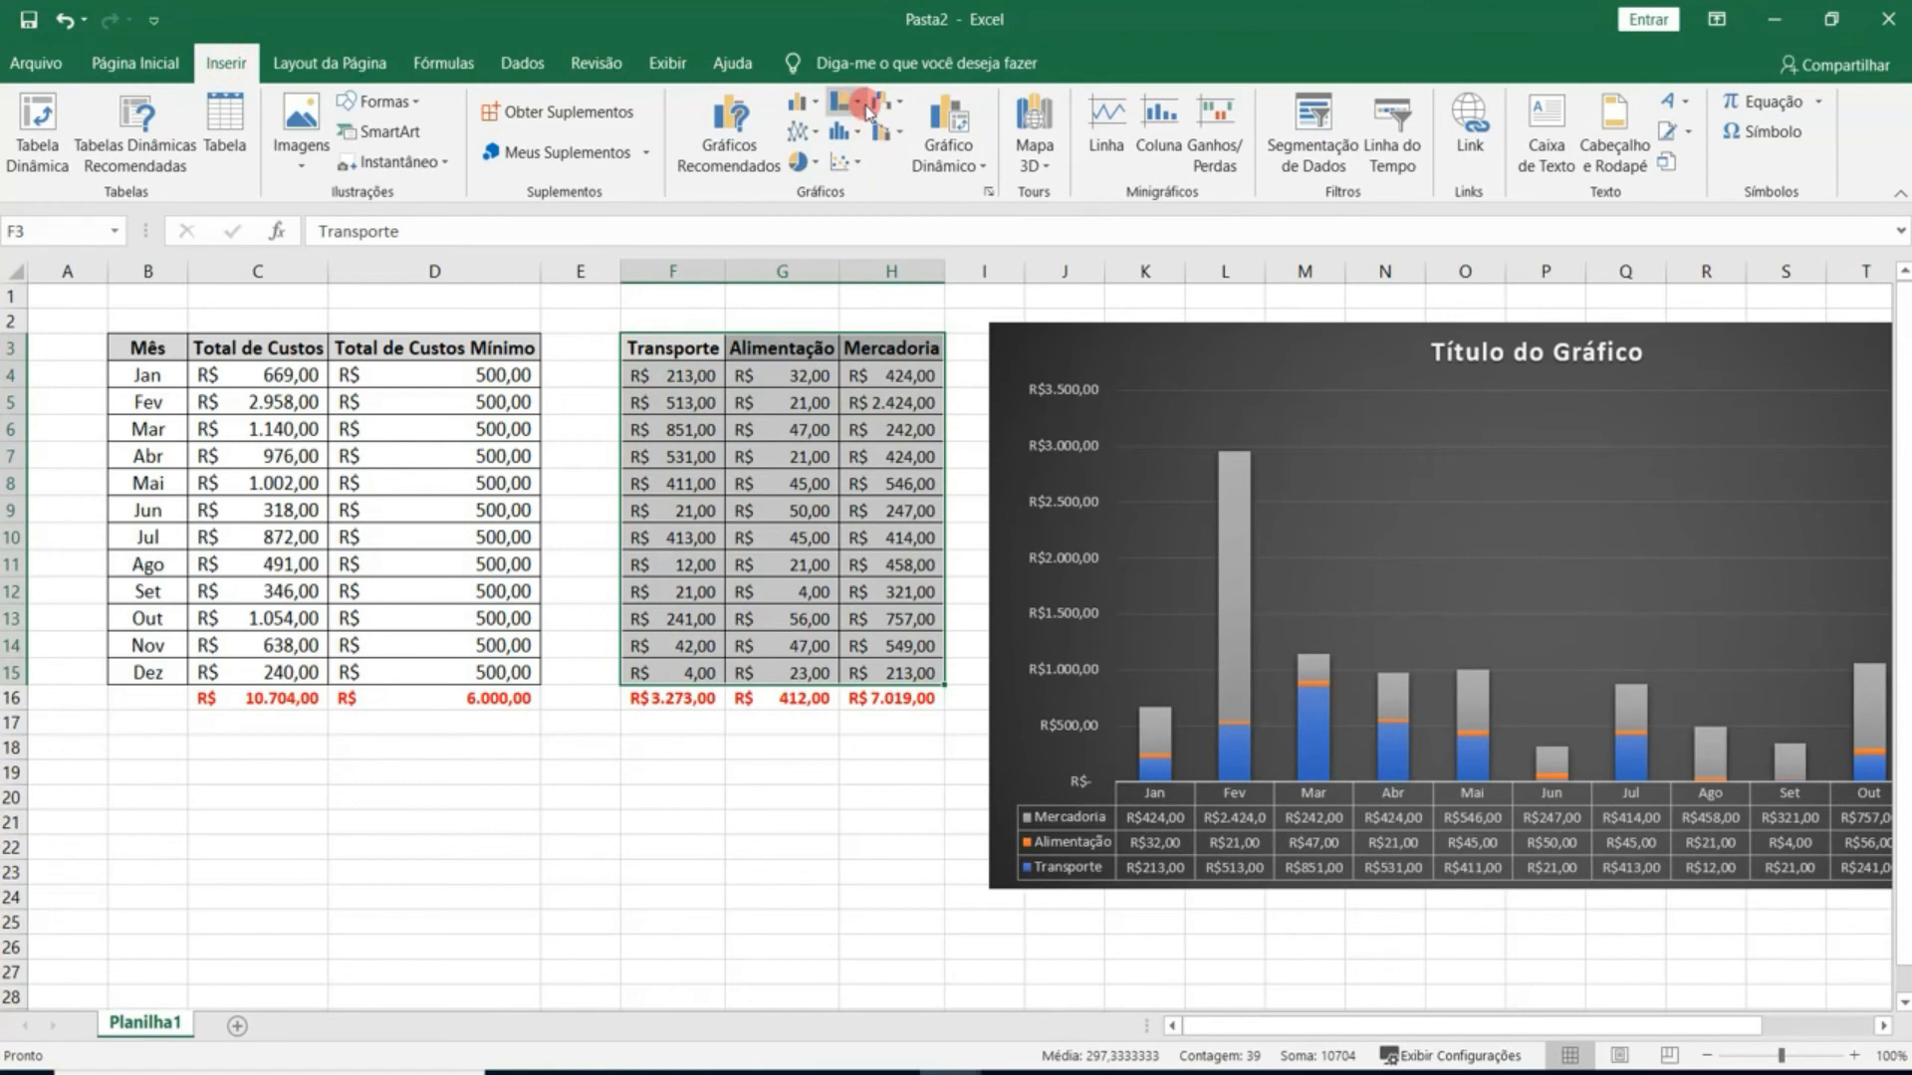
left_click(803, 101)
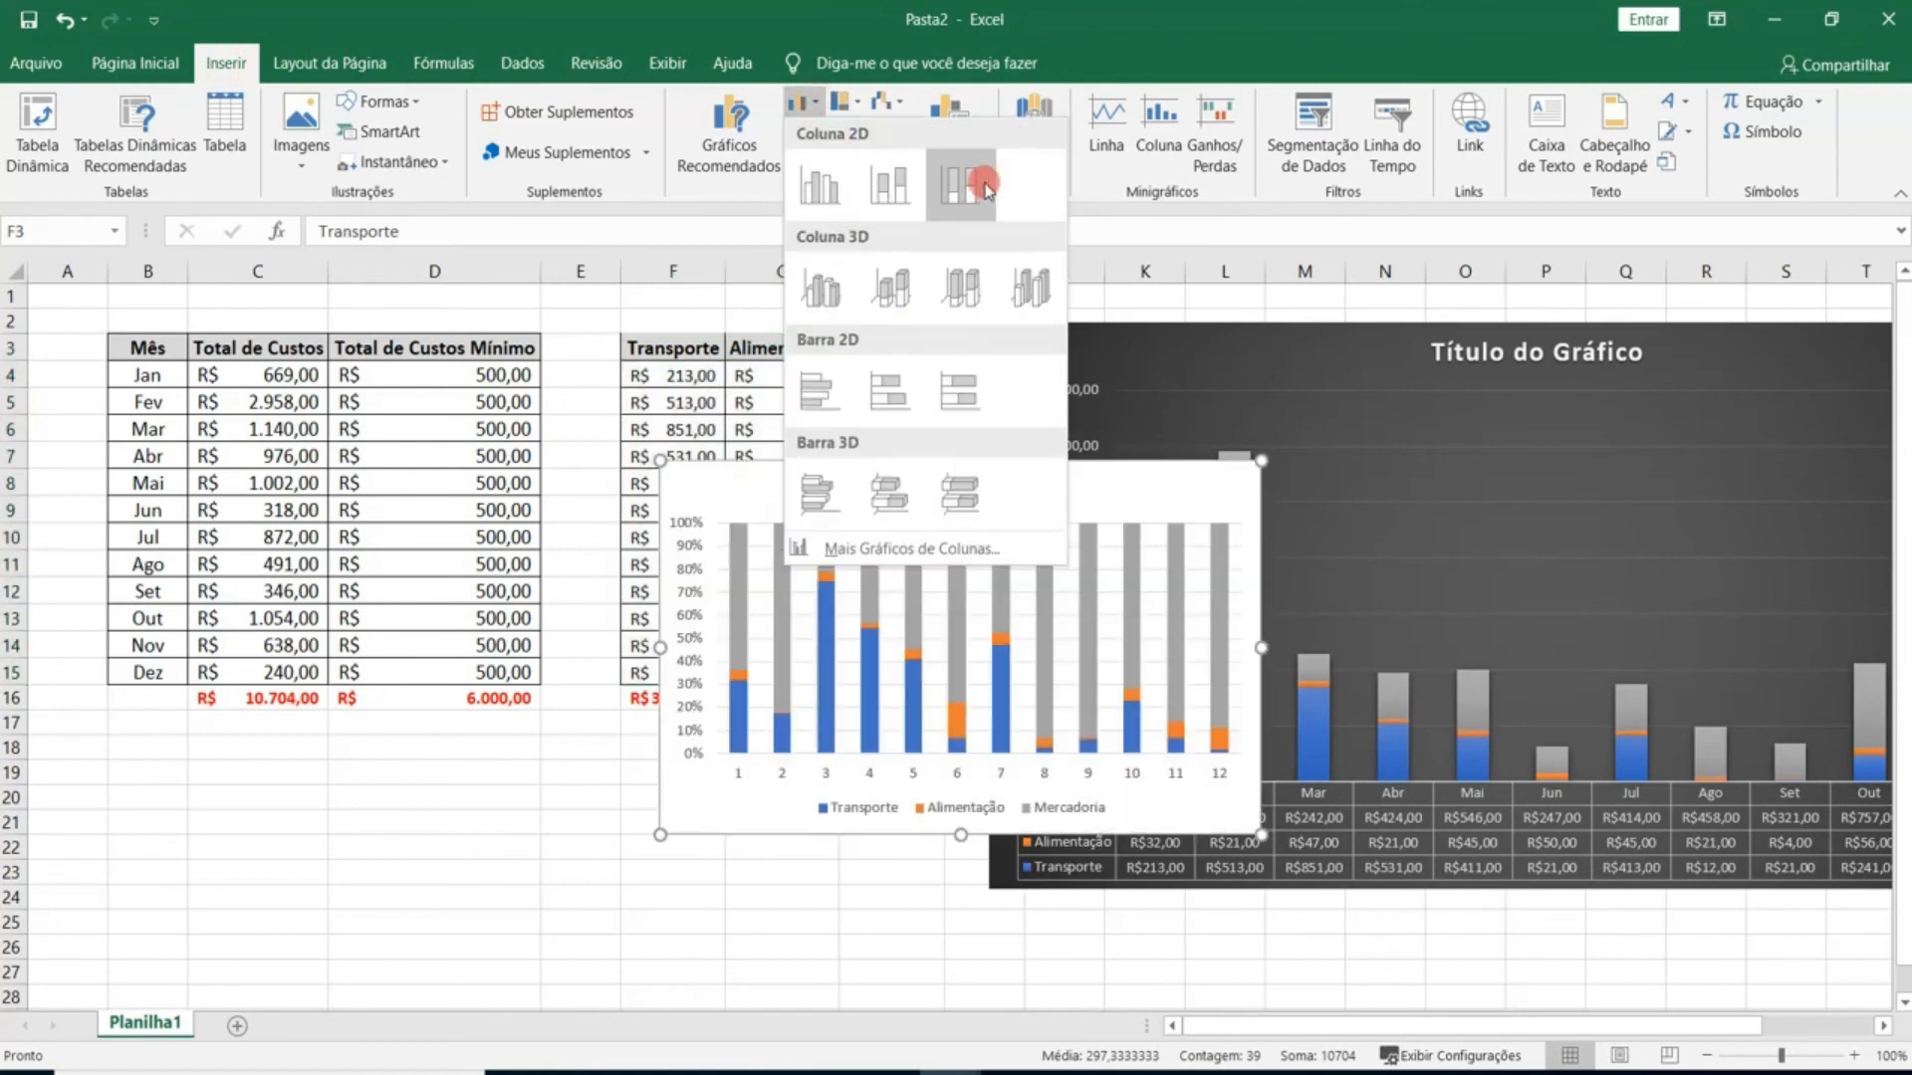
left_click(984, 186)
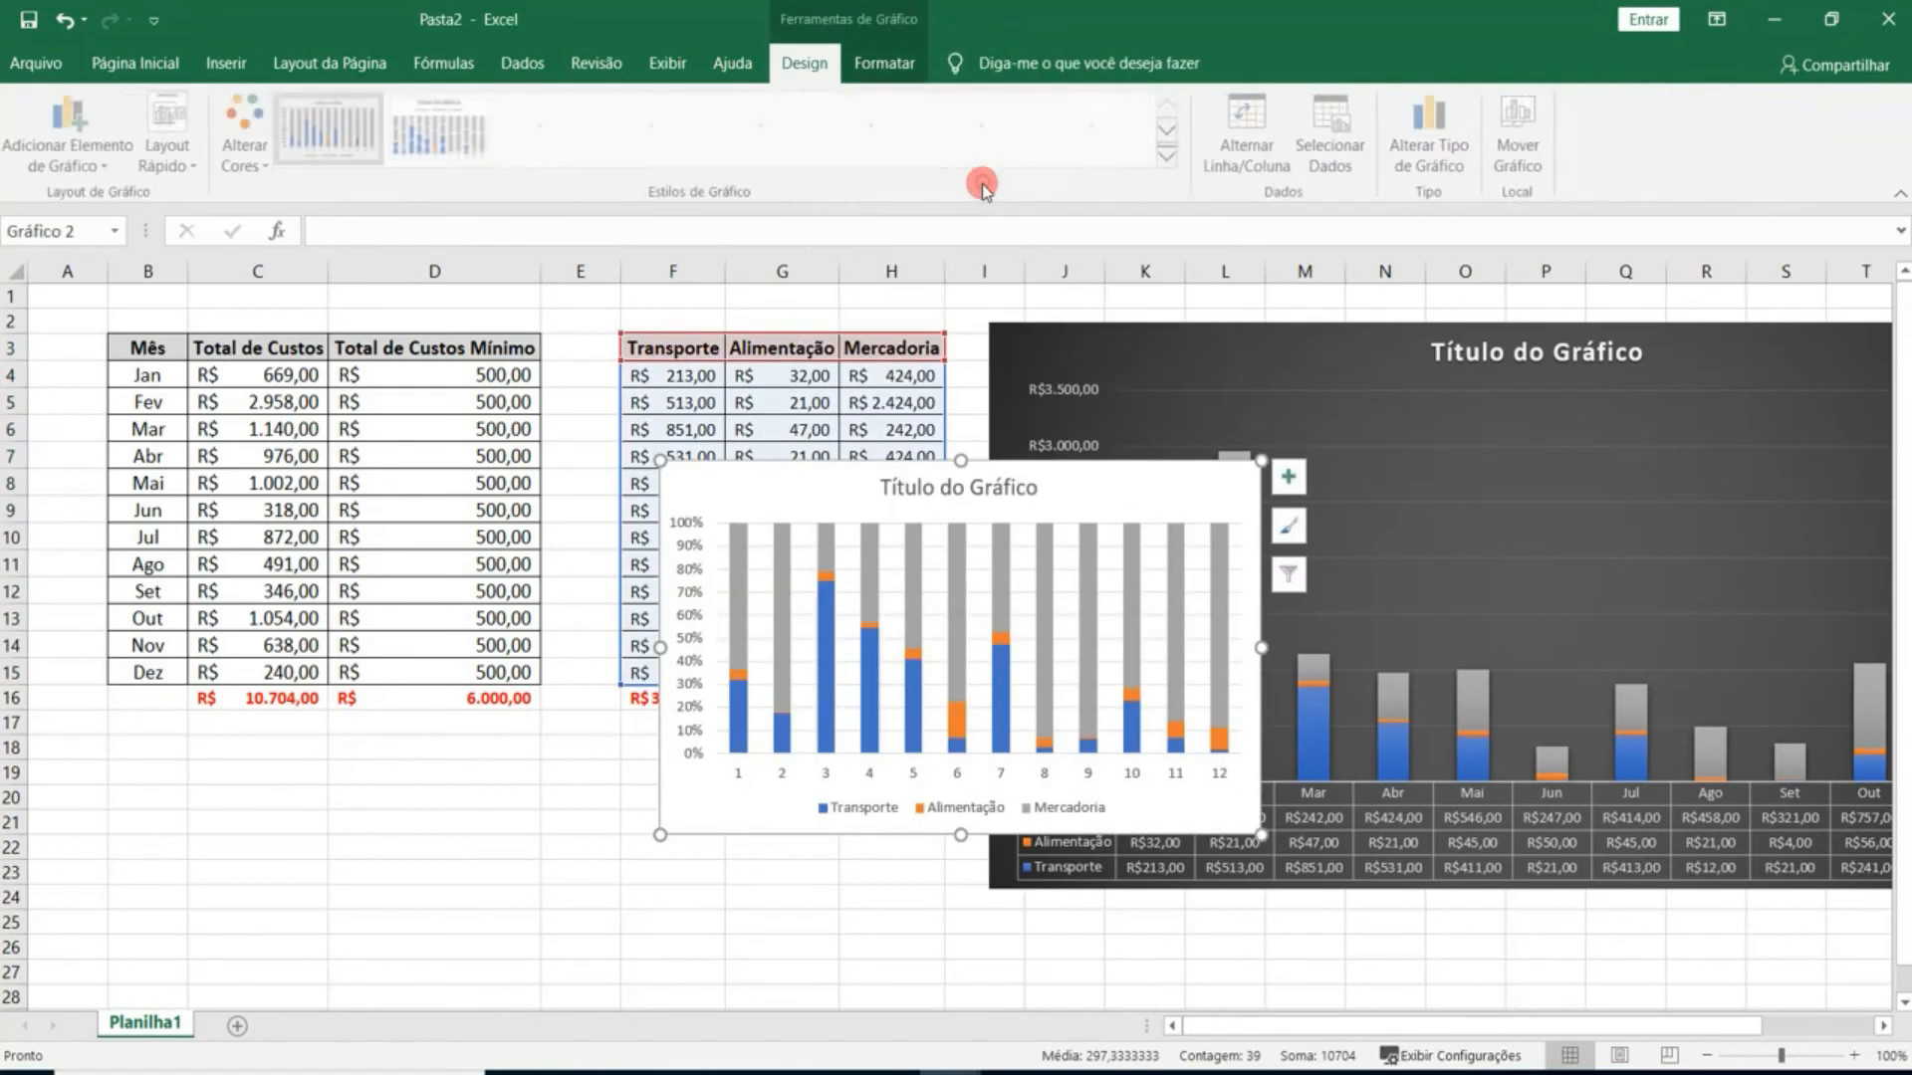
Move the 100% stacked column chart below the tables and apply the dark Estilo 8 to it.
left_click_drag(1061, 465, 597, 767)
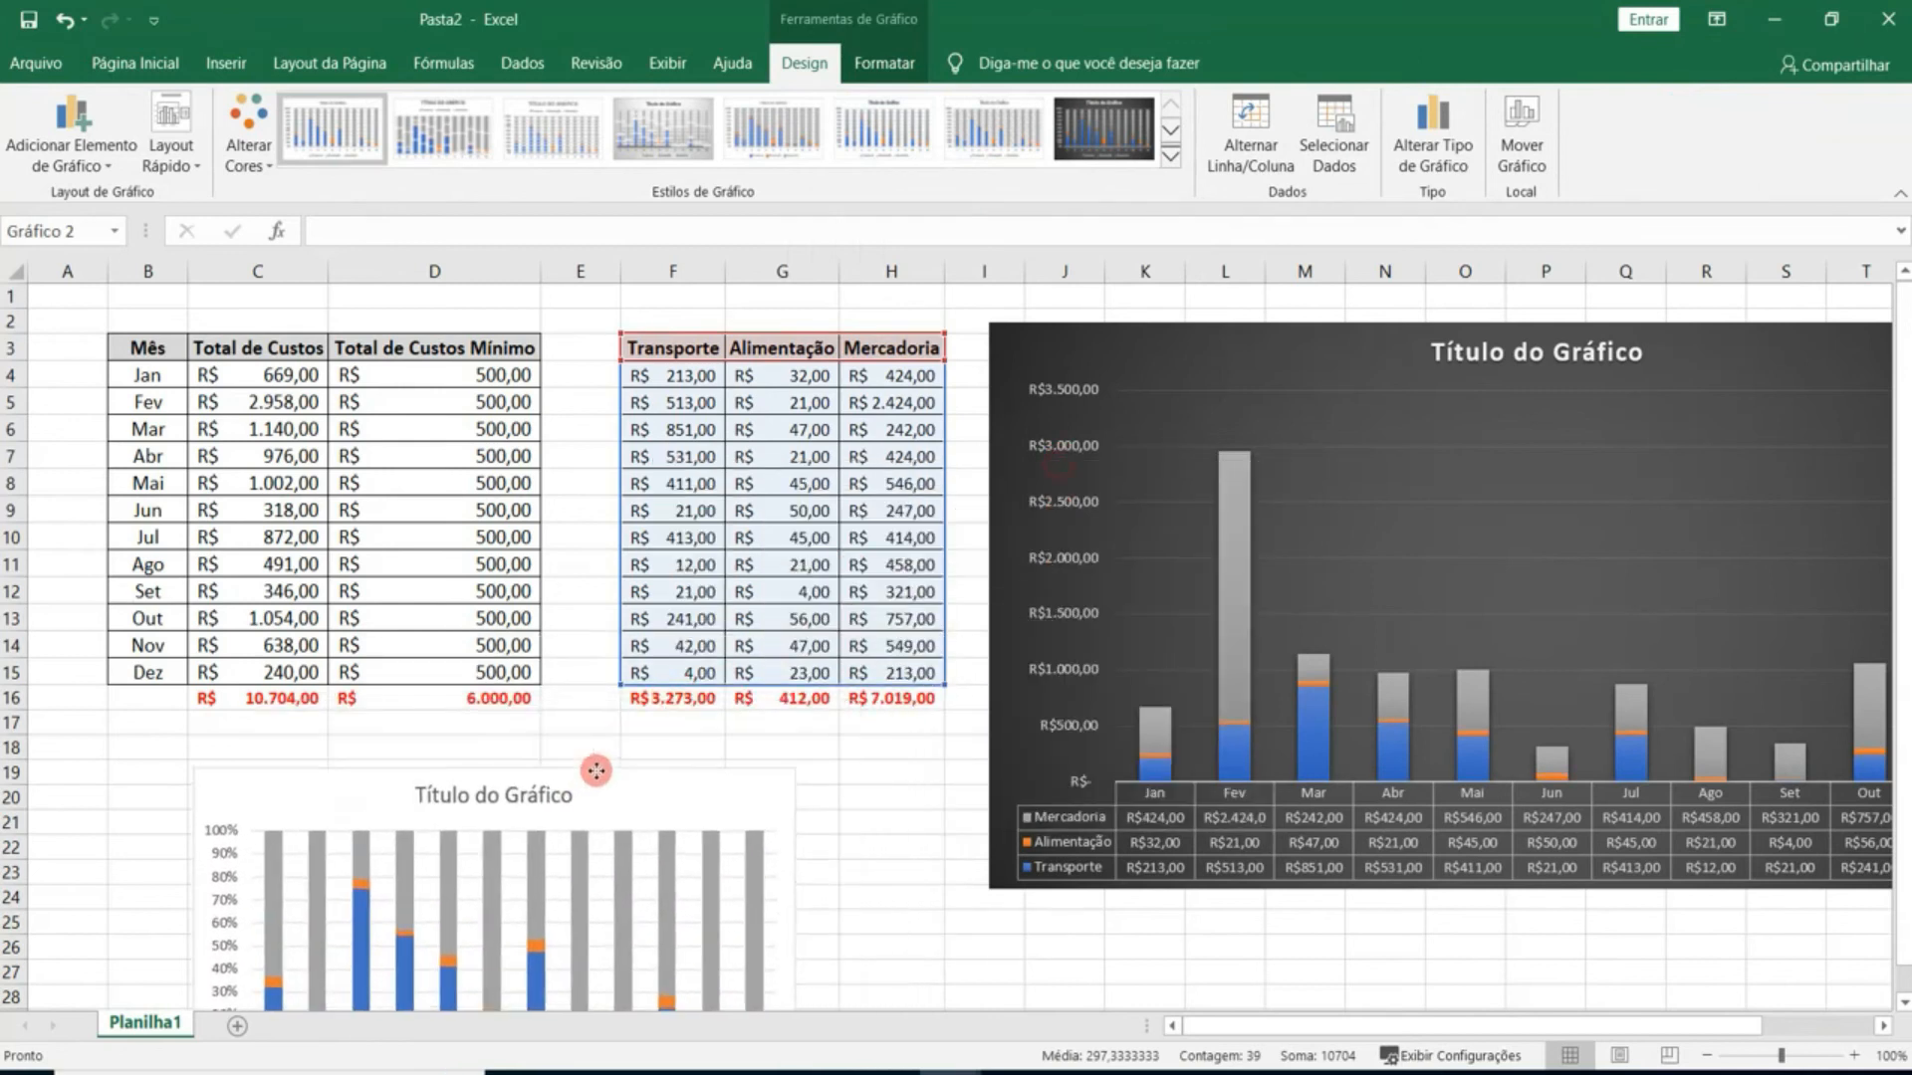
scroll(856, 727, "down", 2)
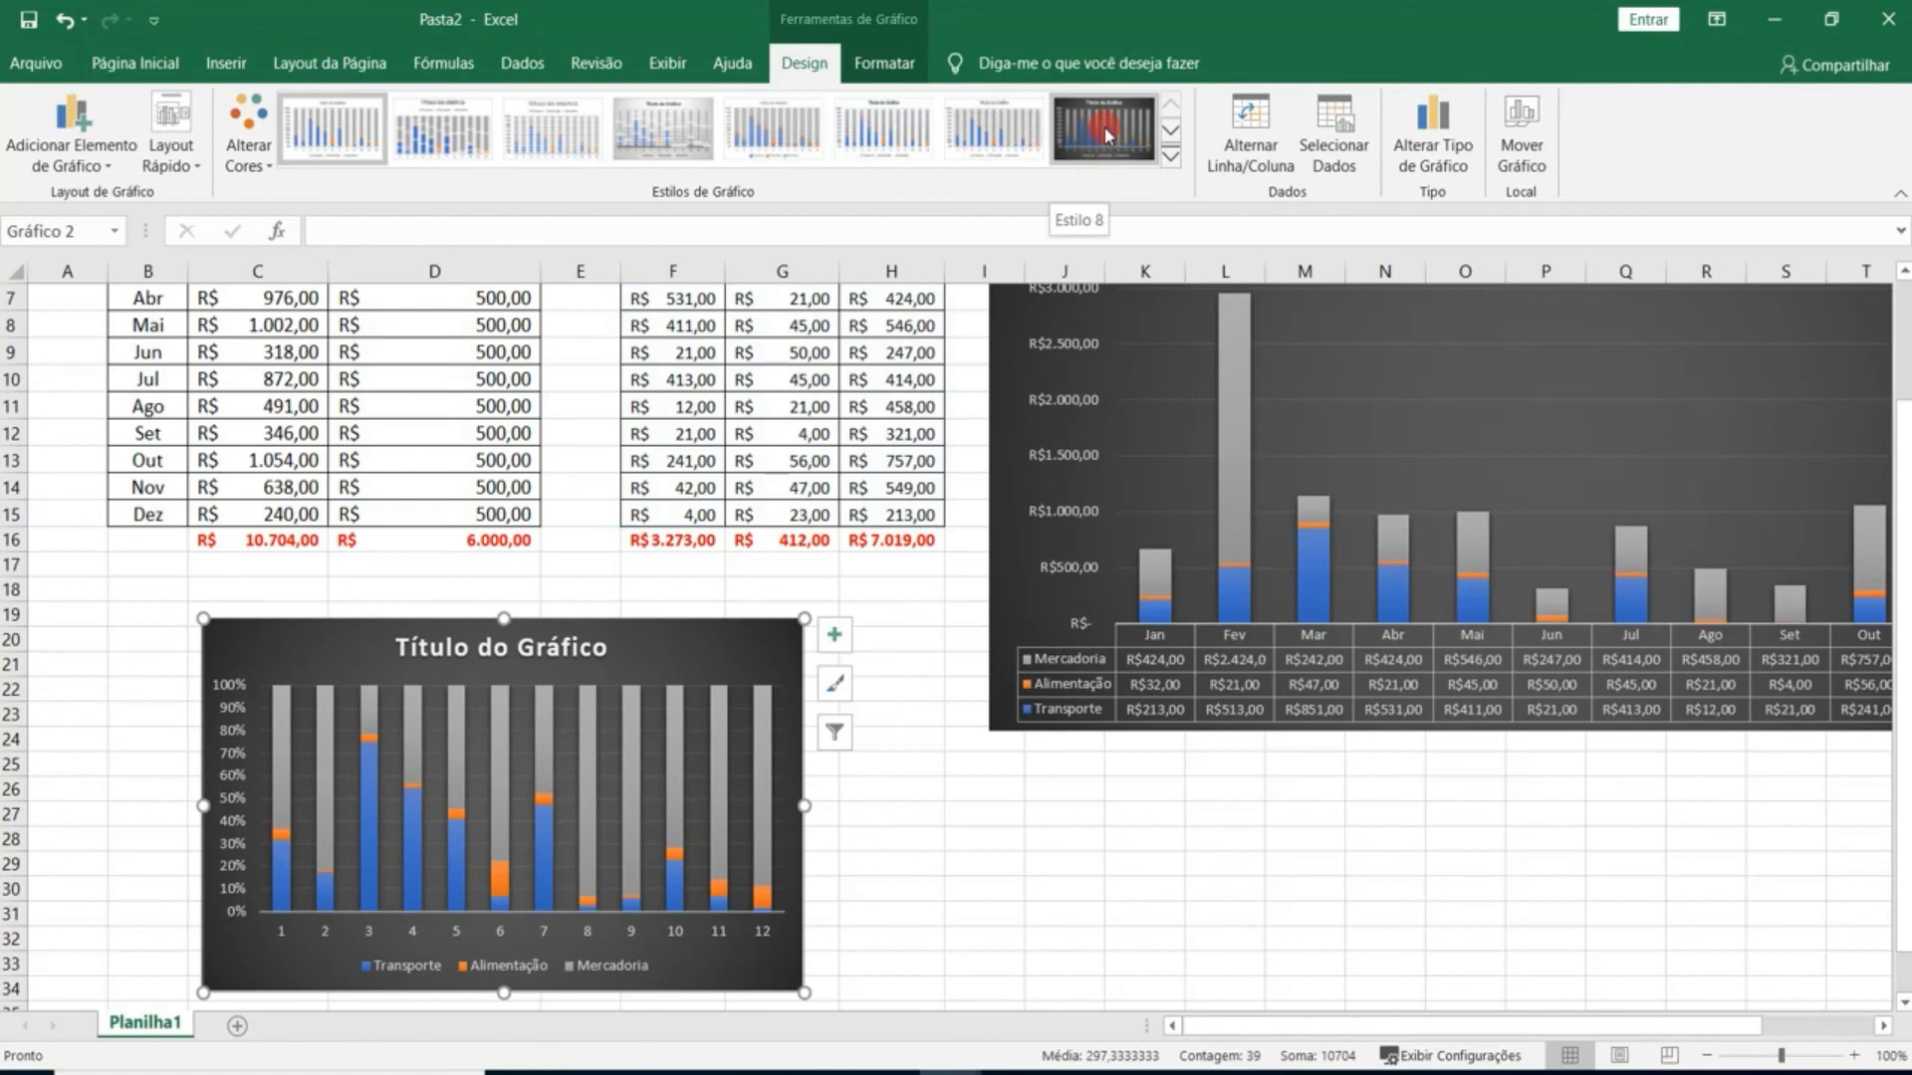
left_click(1104, 129)
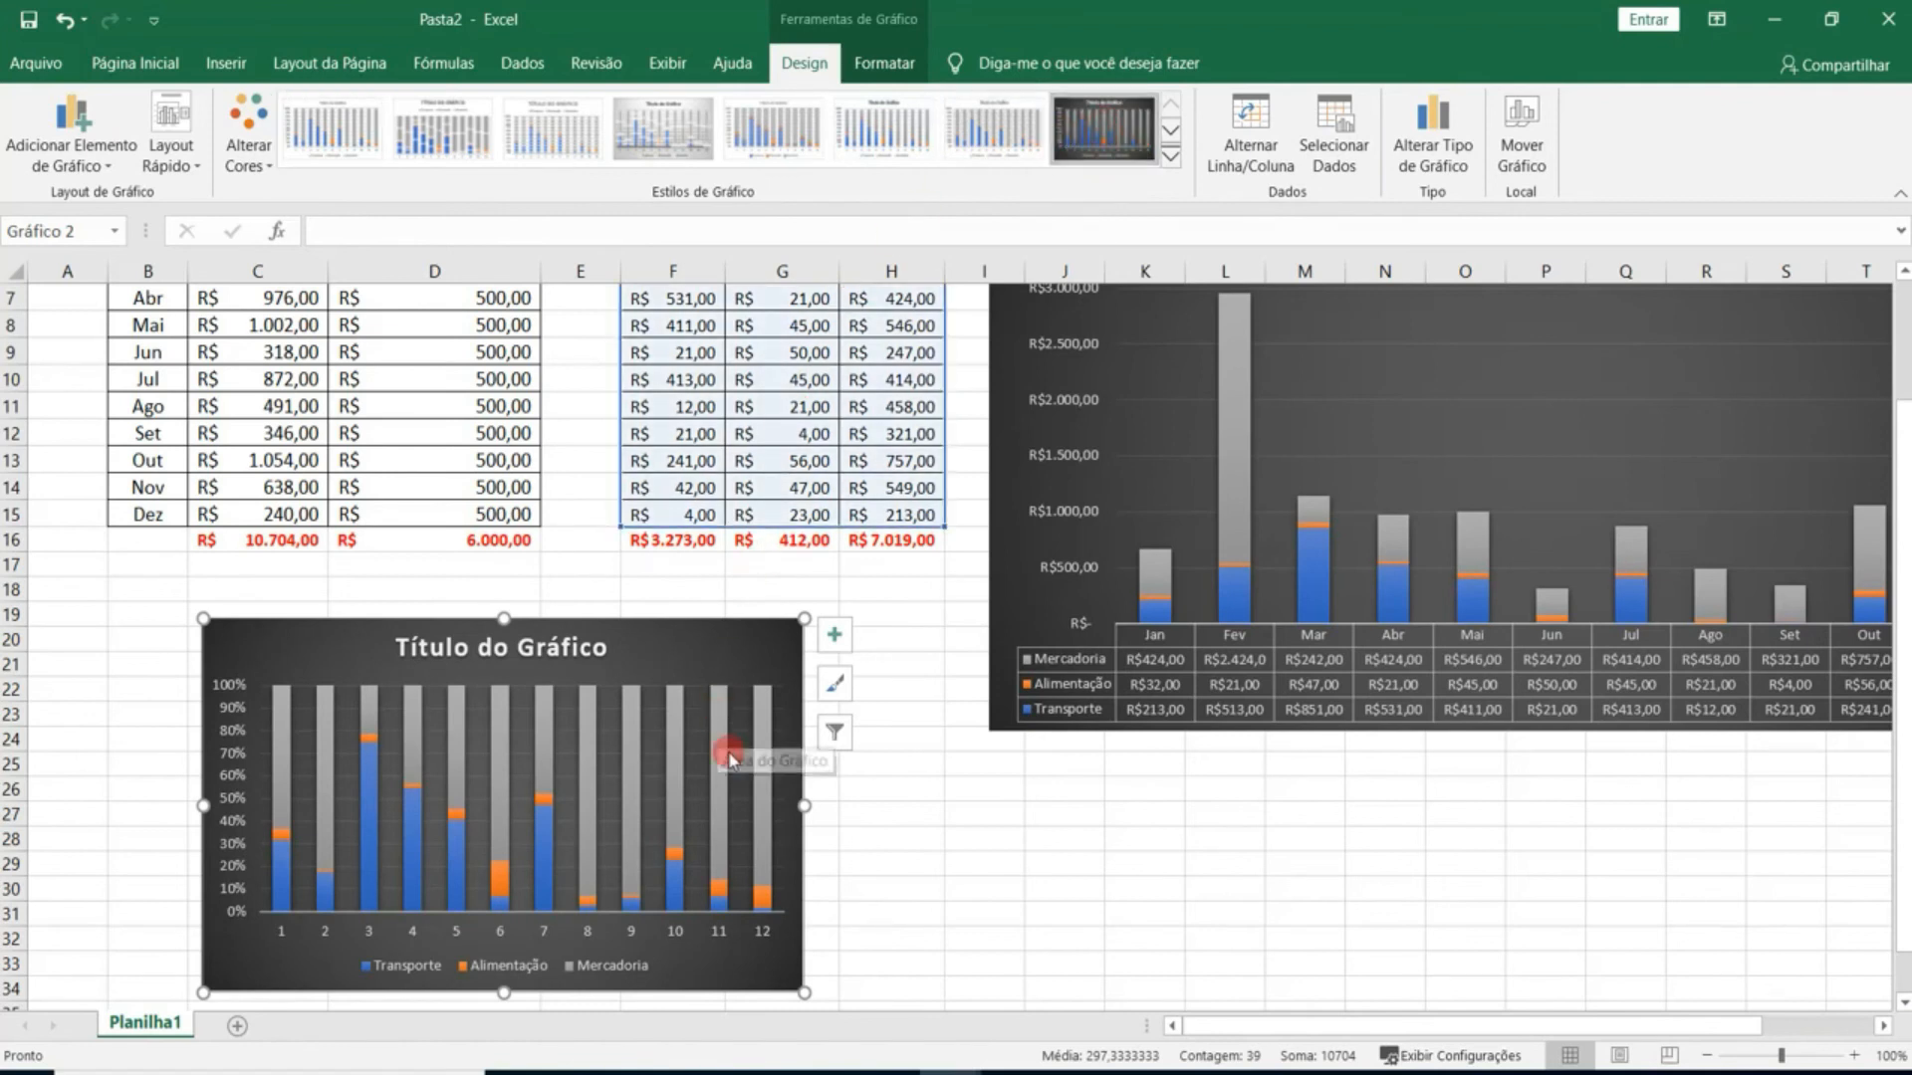
Set the 100% stacked column chart's horizontal axis labels to the month names in B4:B15.
left_click(1330, 144)
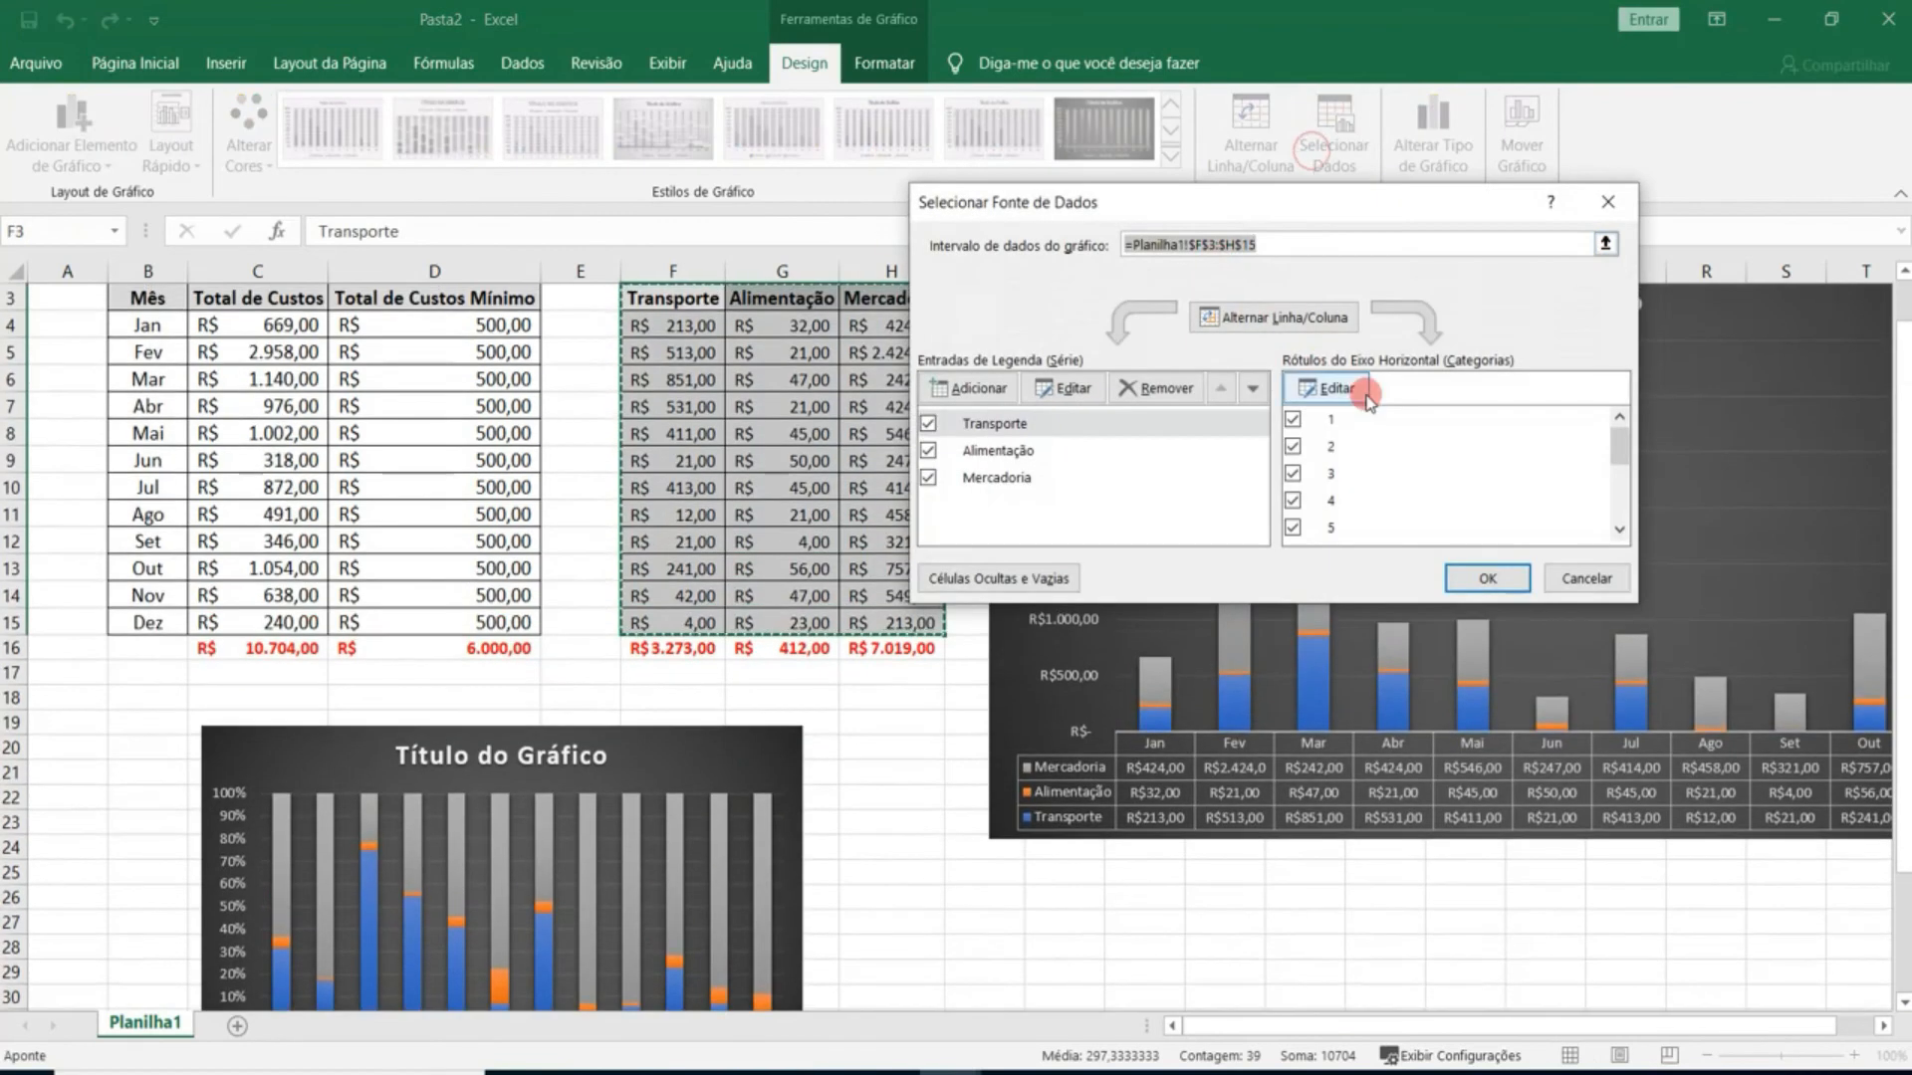
left_click(1330, 387)
left_click_drag(154, 323, 149, 623)
left_click(1325, 439)
left_click(1482, 583)
Add a data table with legend keys to the 100% stacked column chart.
left_click(77, 160)
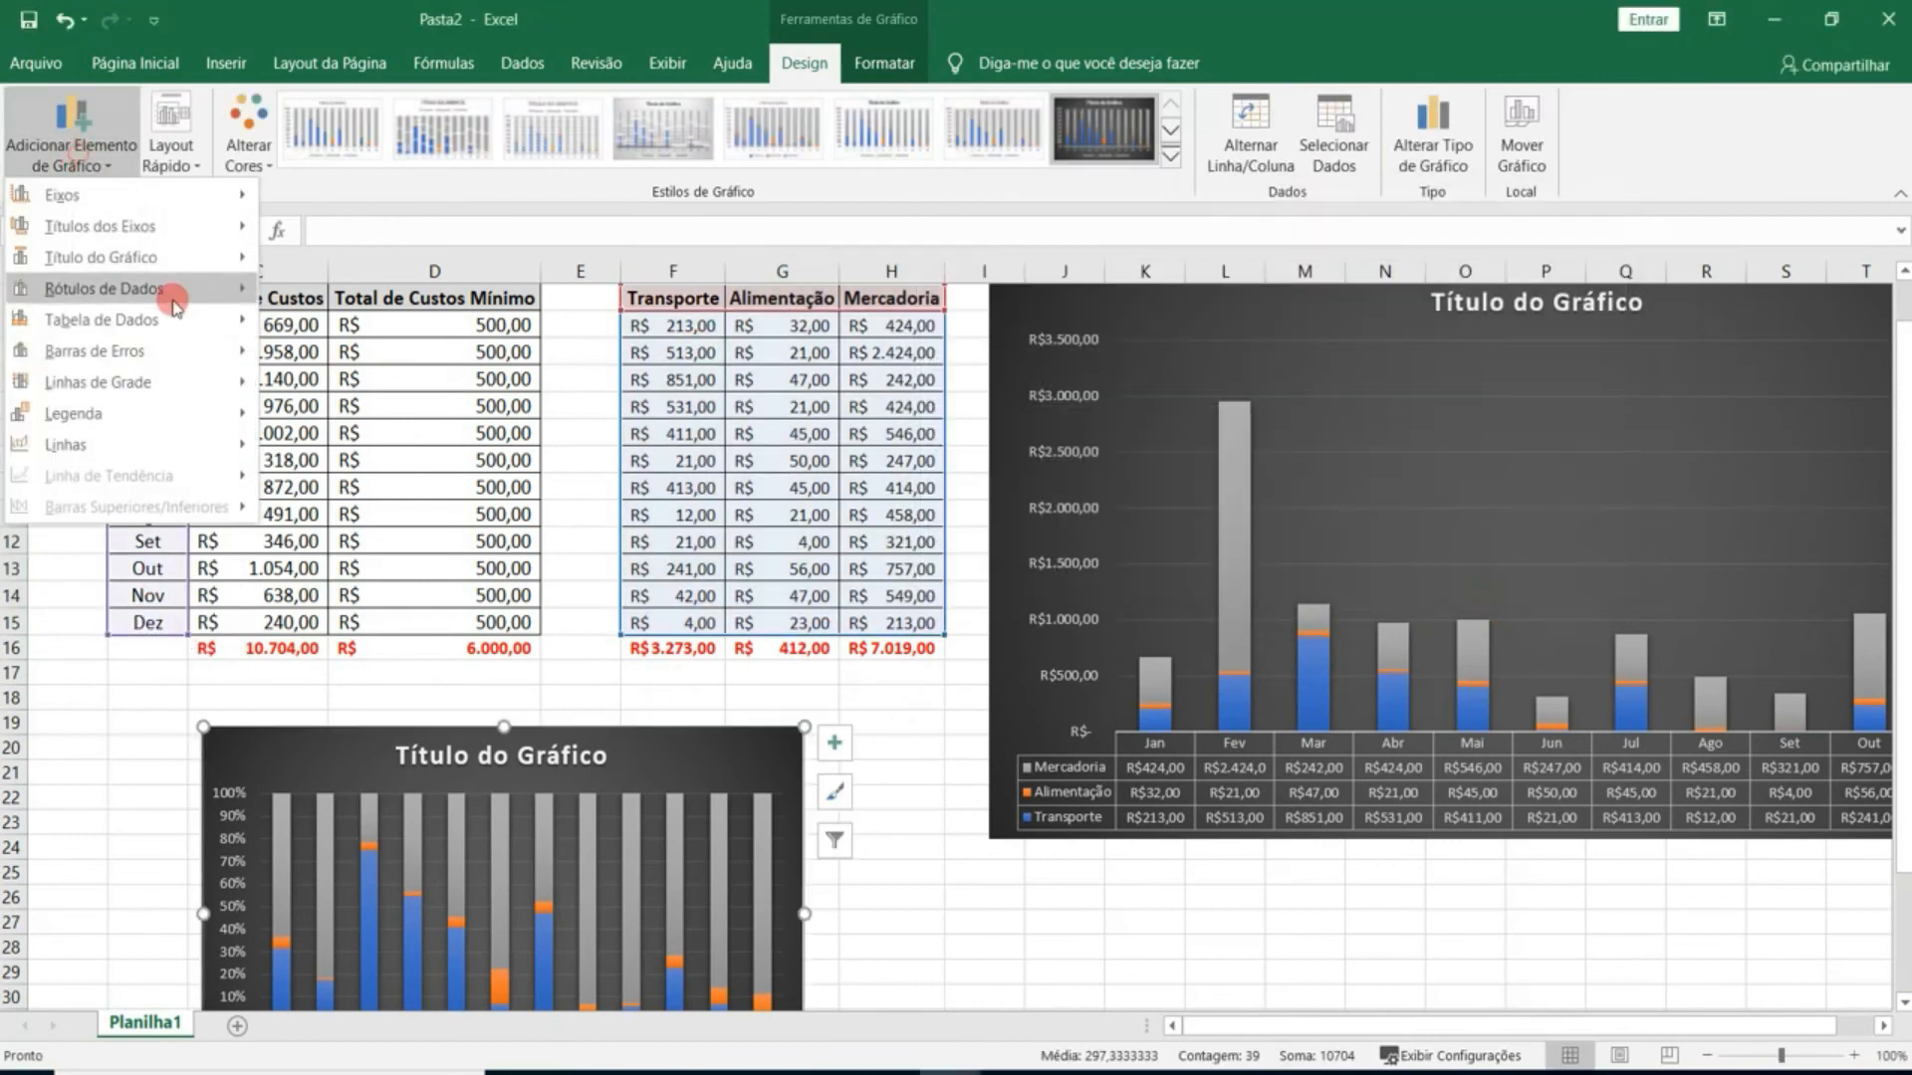
mouse_move(180, 320)
left_click(408, 398)
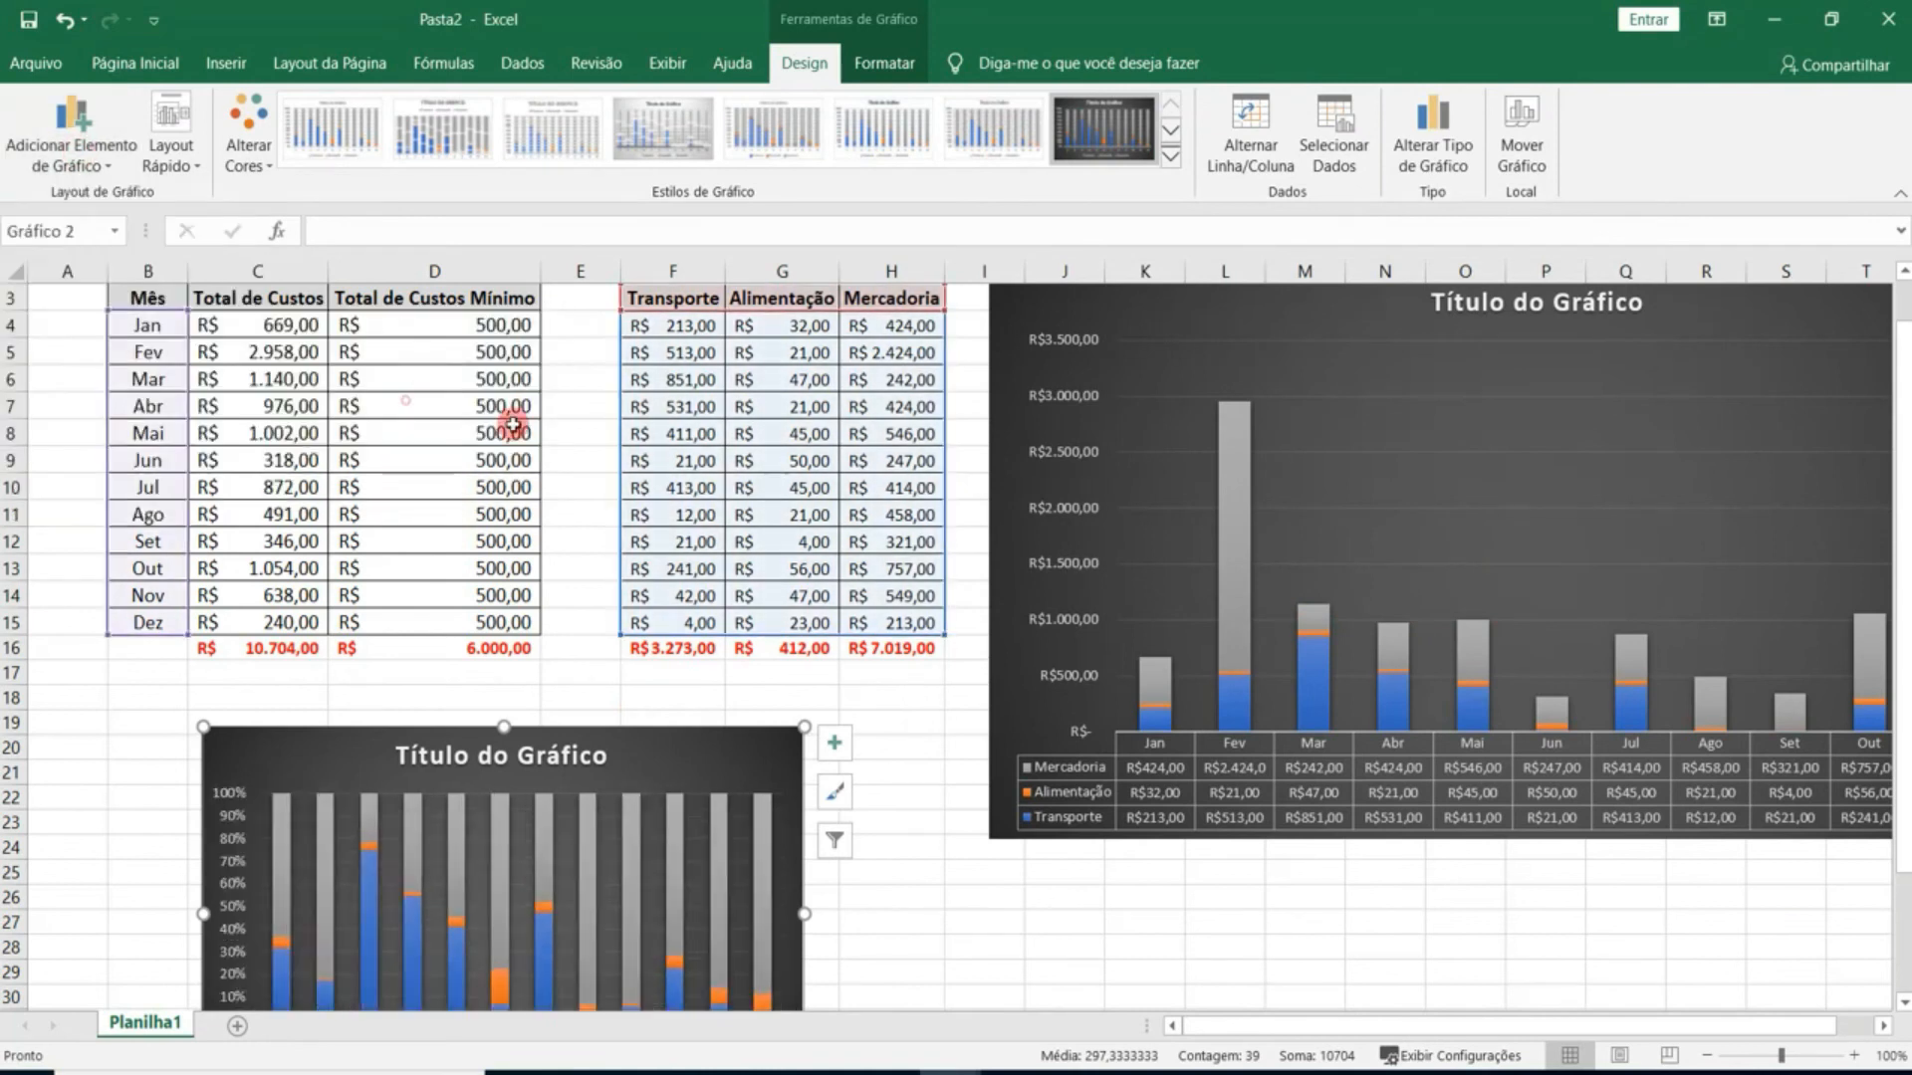
Delete the 100% stacked chart's separate legend and enlarge the chart to cover about columns A to H, rows 18 to 39.
scroll(752, 675, "down", 2)
left_click(610, 914)
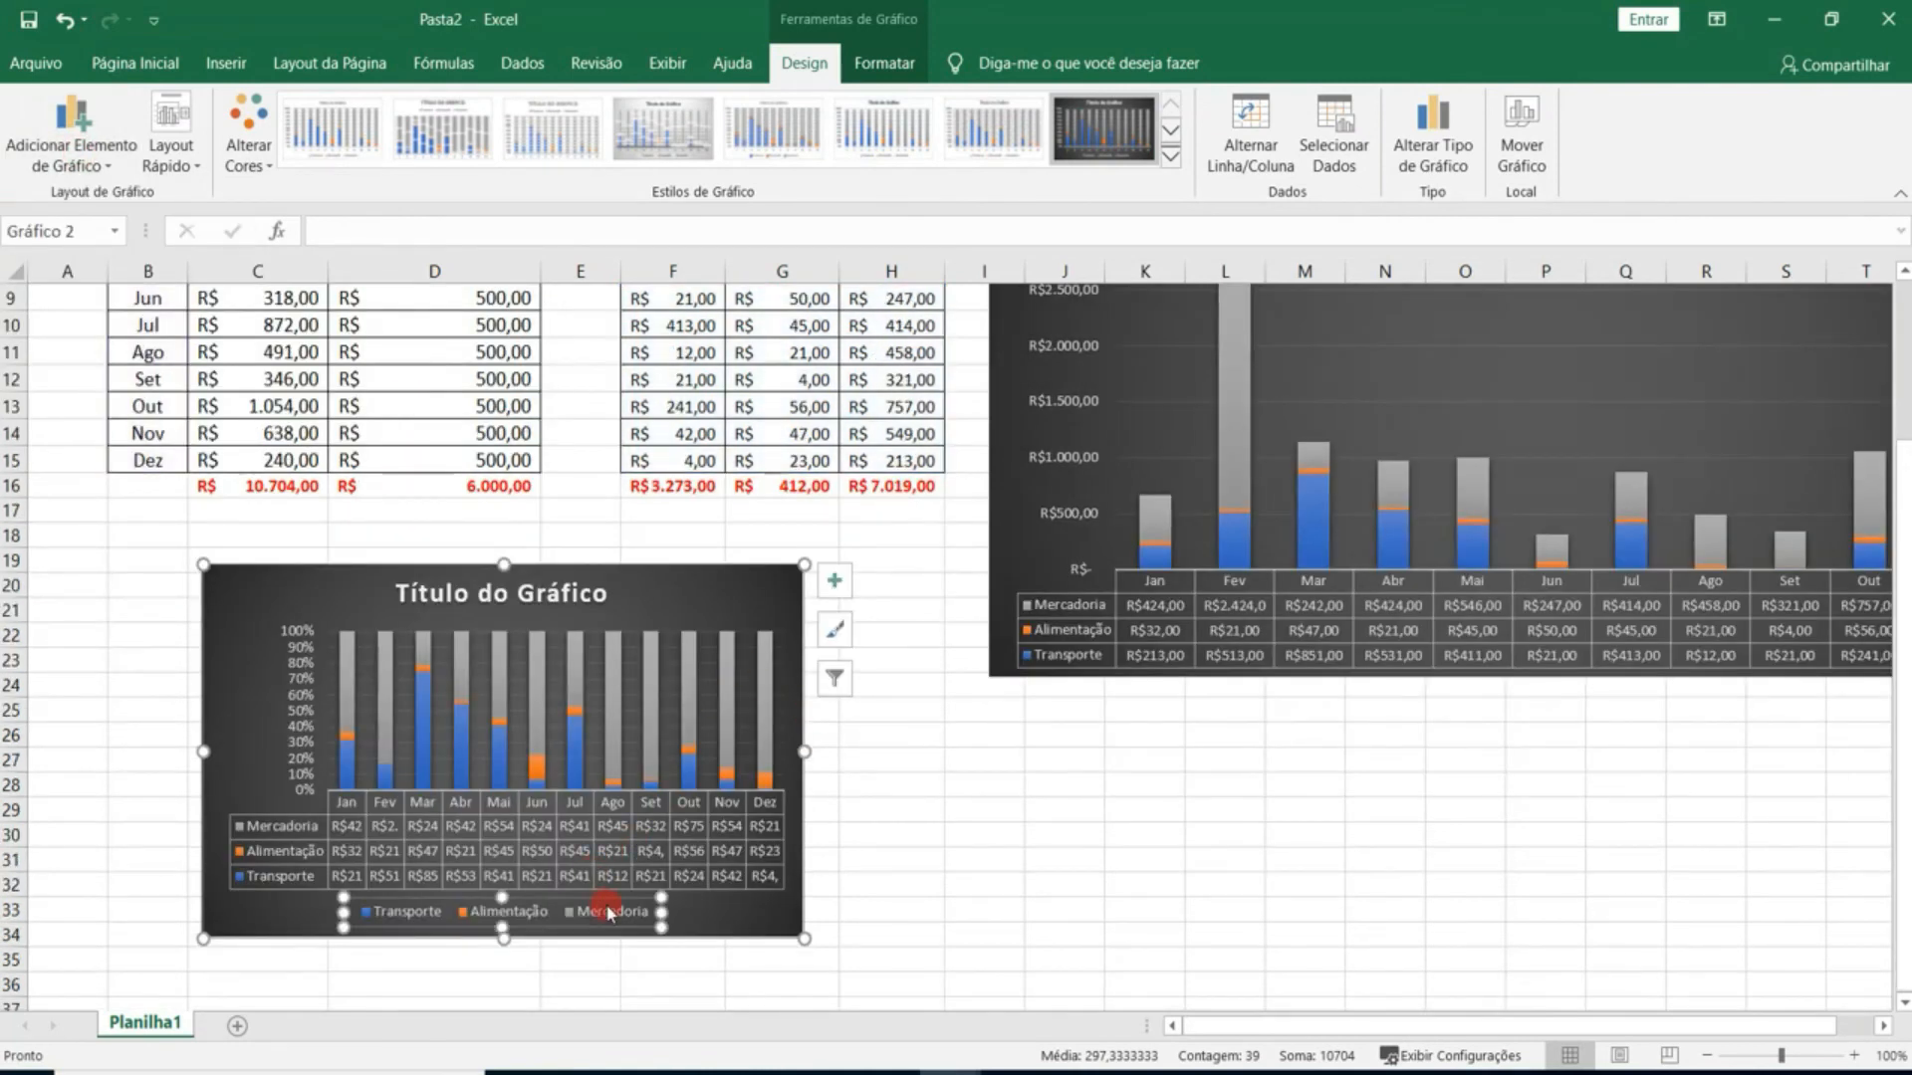
key("Delete")
left_click_drag(798, 573, 913, 540)
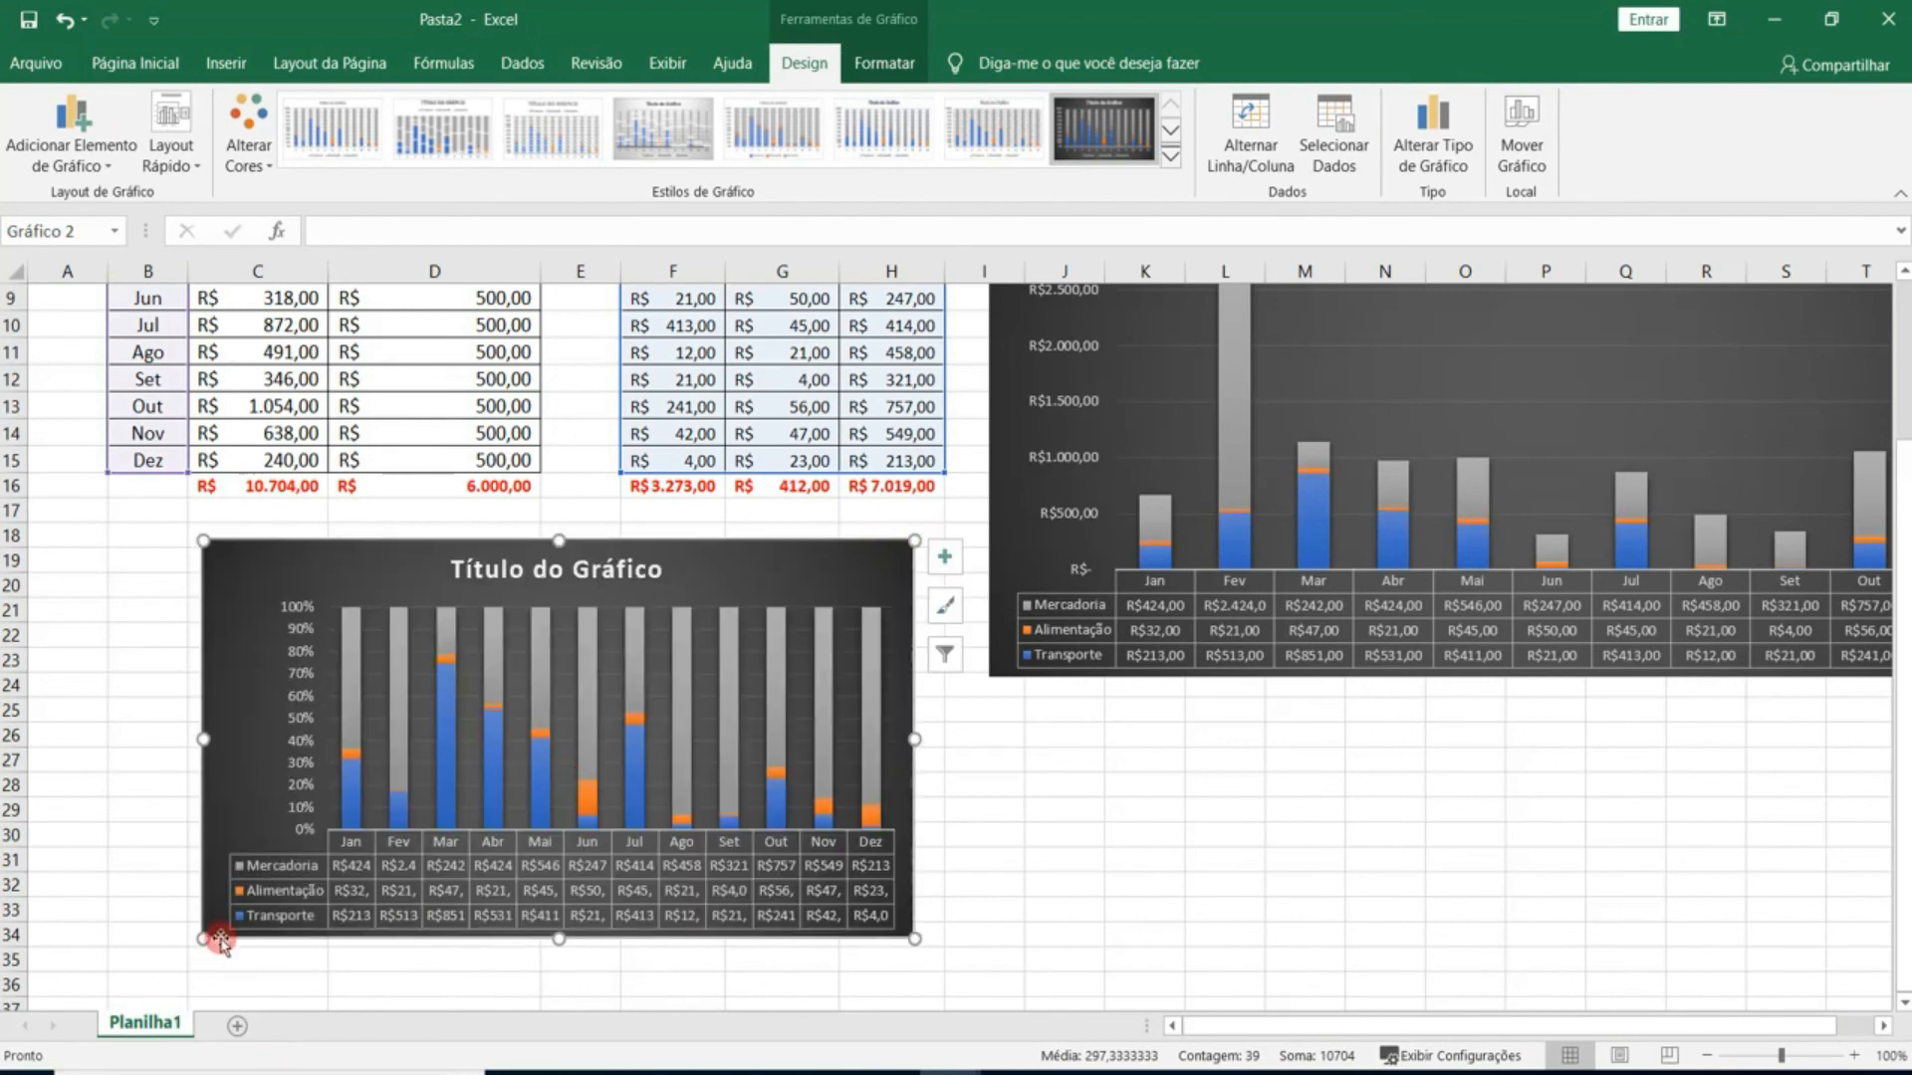
left_click_drag(202, 941, 77, 990)
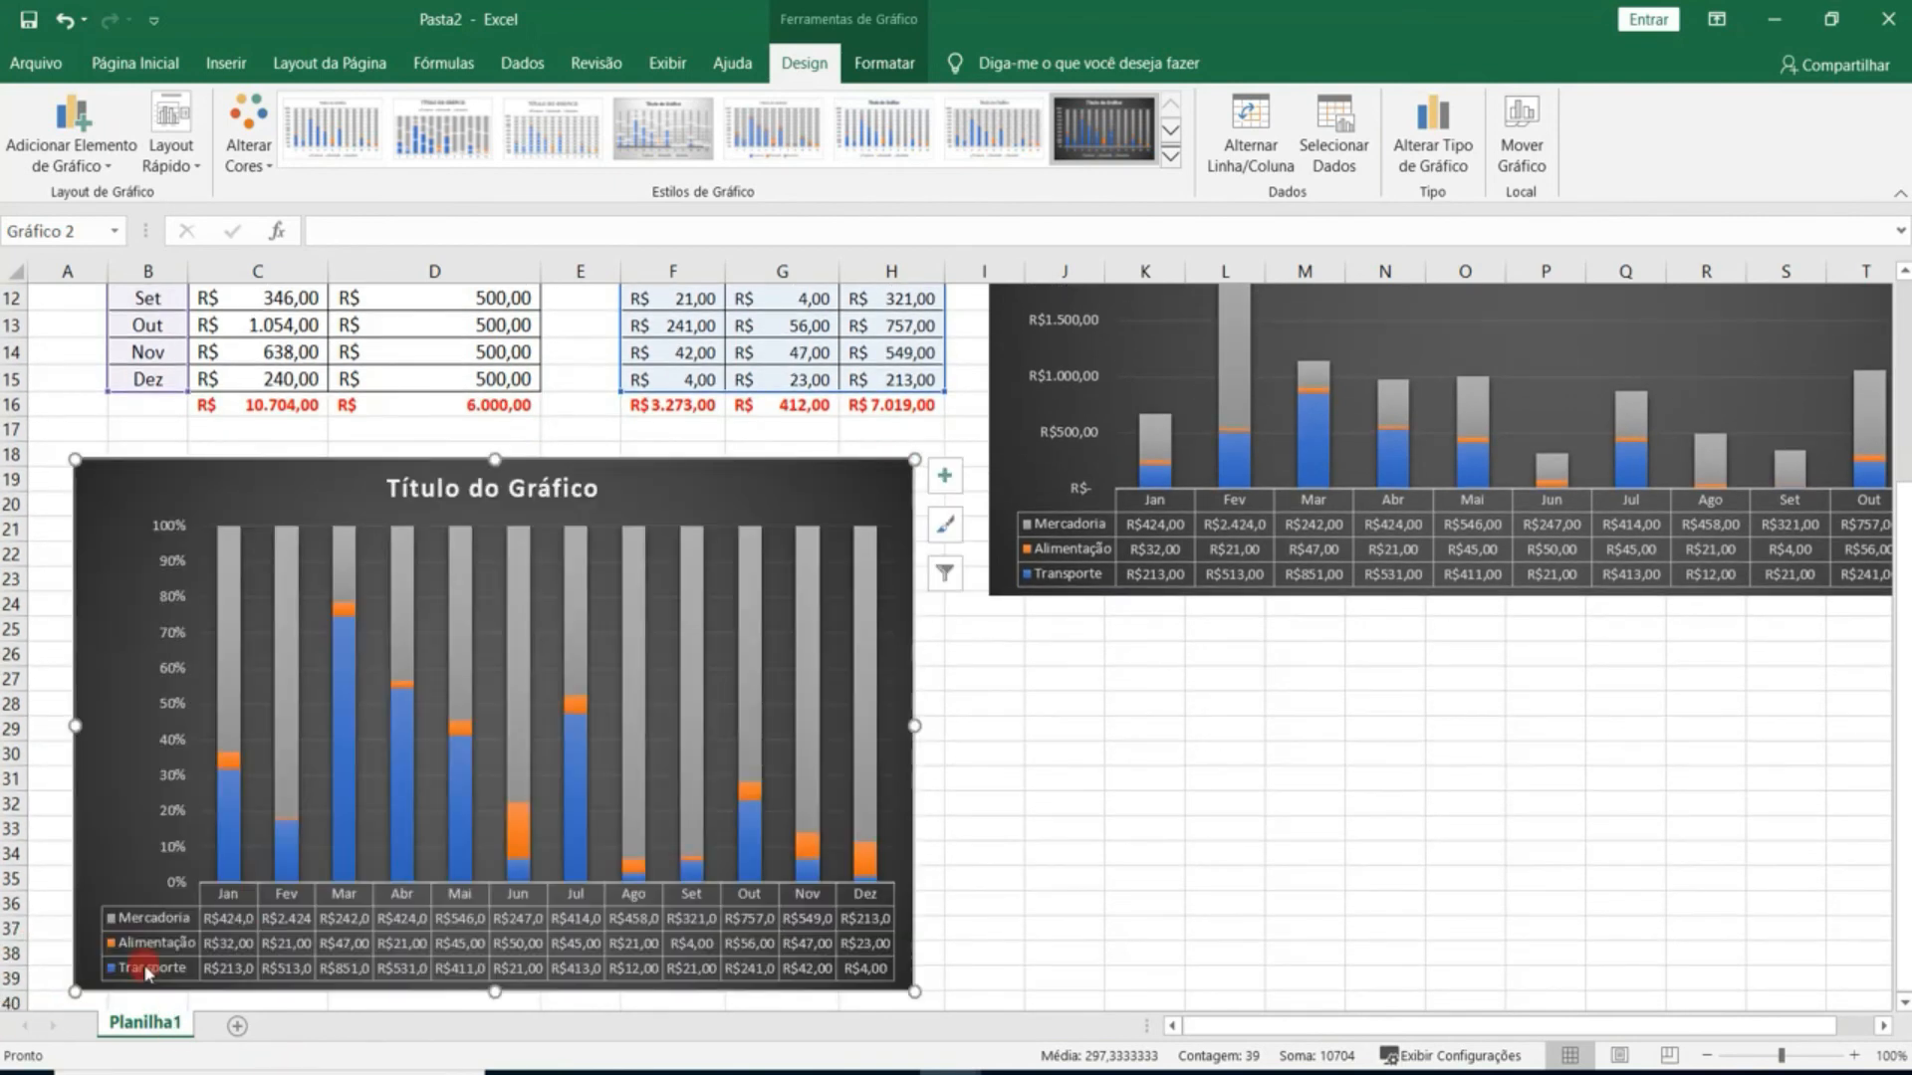
Add data labels centred inside the column segments of the 100% stacked column chart.
scroll(333, 925, "down", 1)
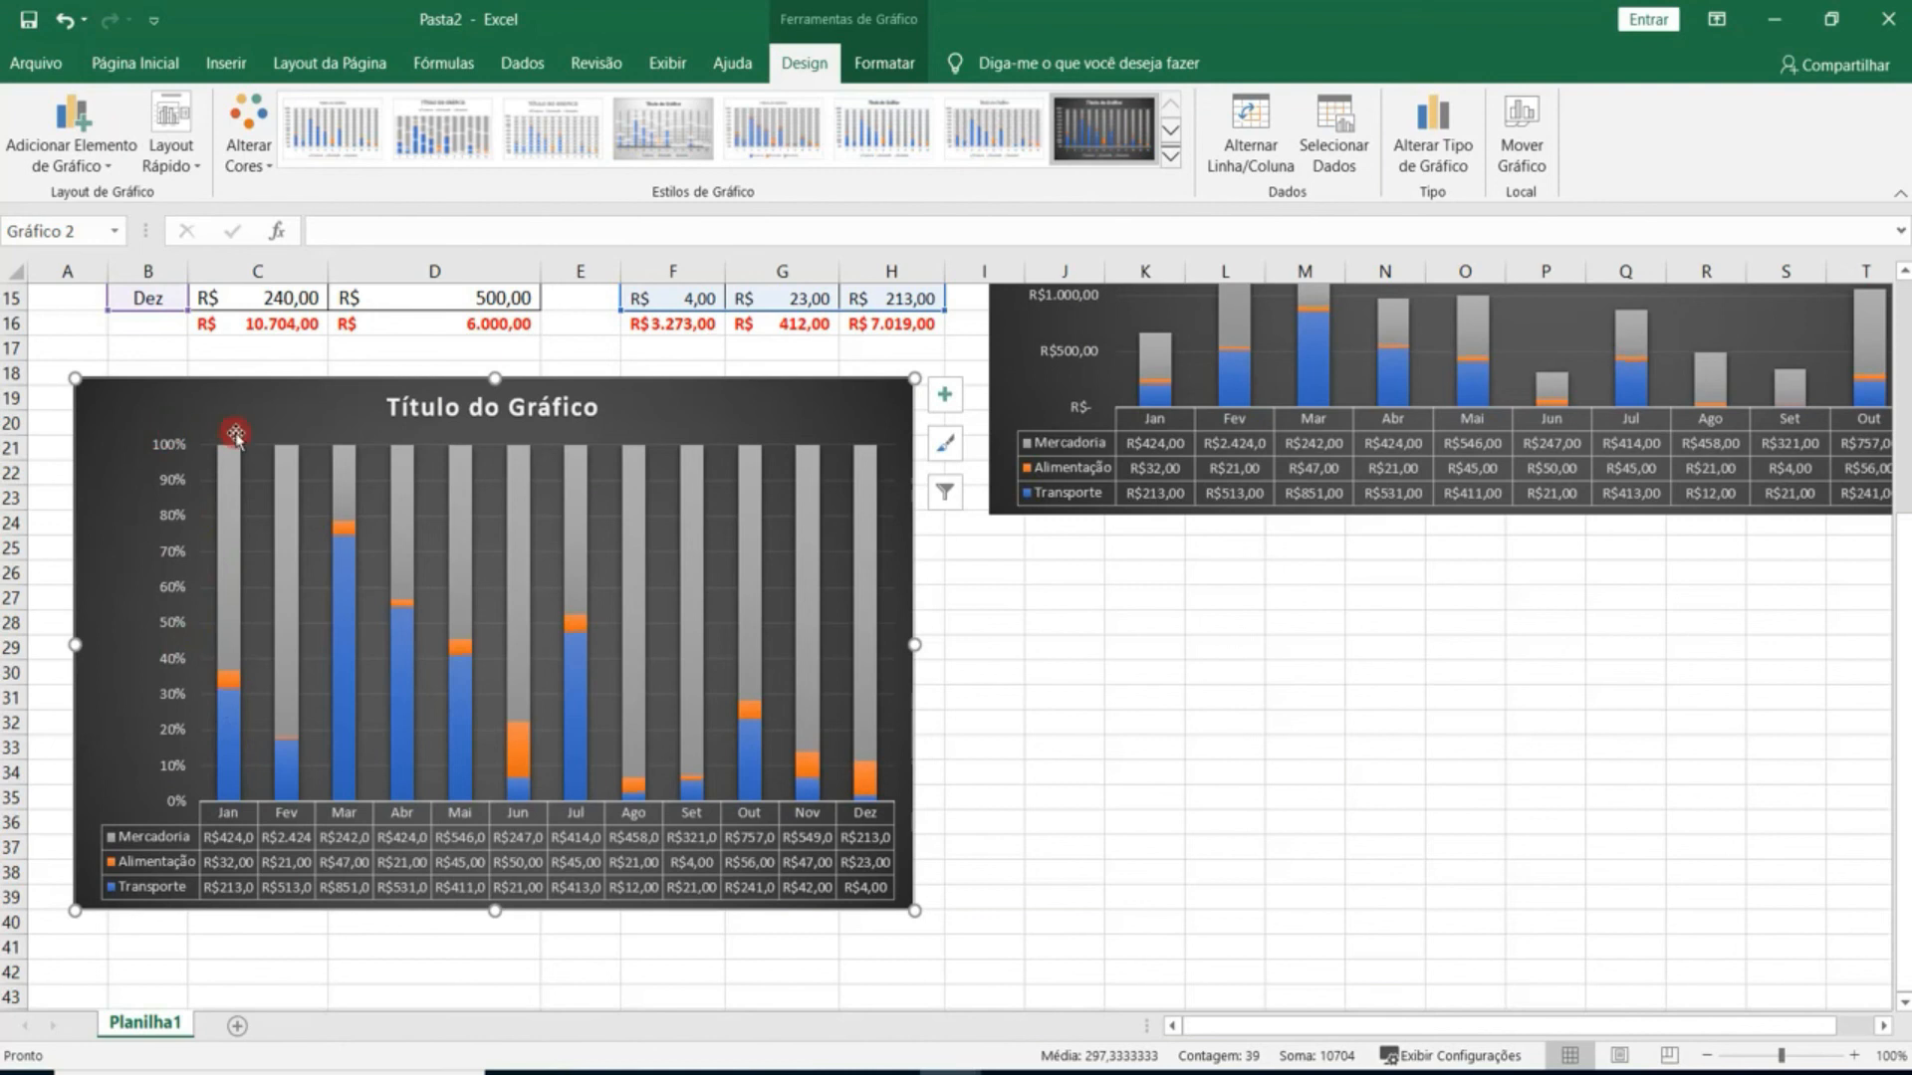
scroll(1225, 606, "up", 4)
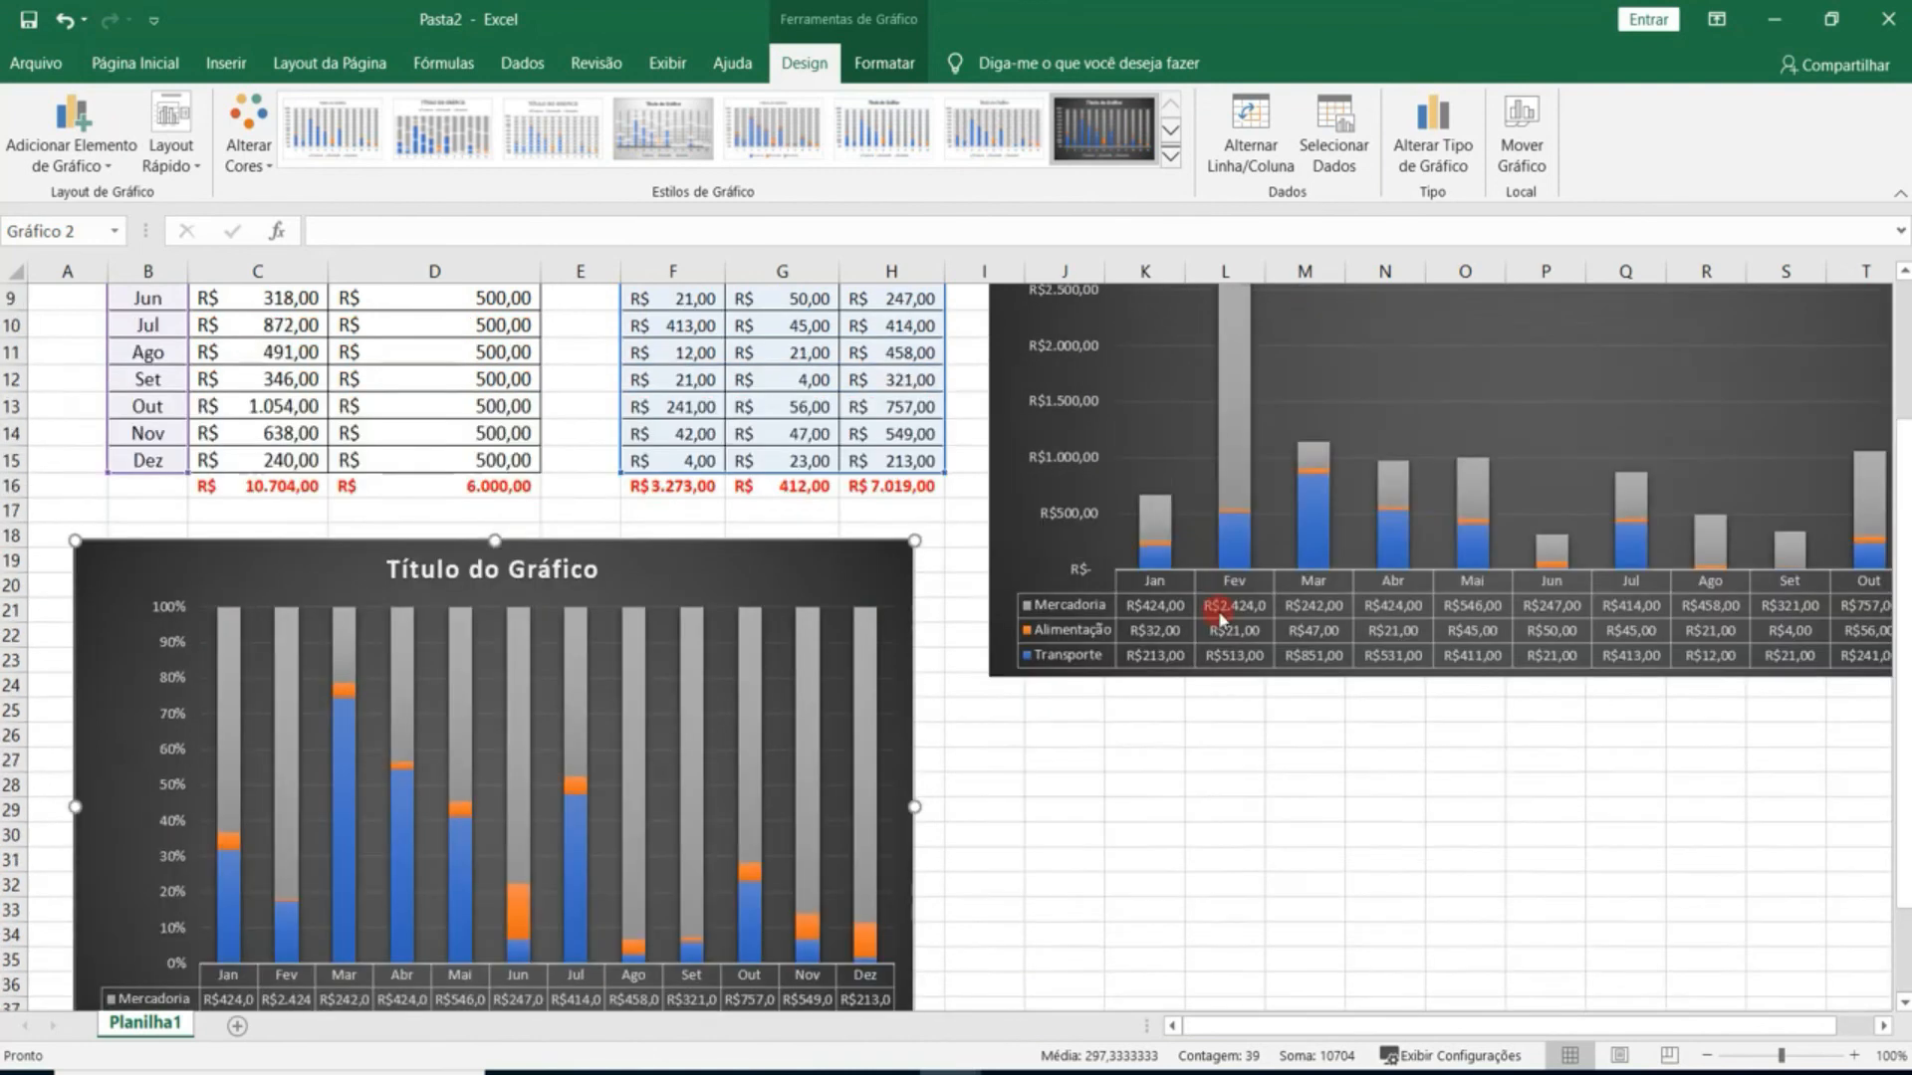
scroll(673, 583, "down", 3)
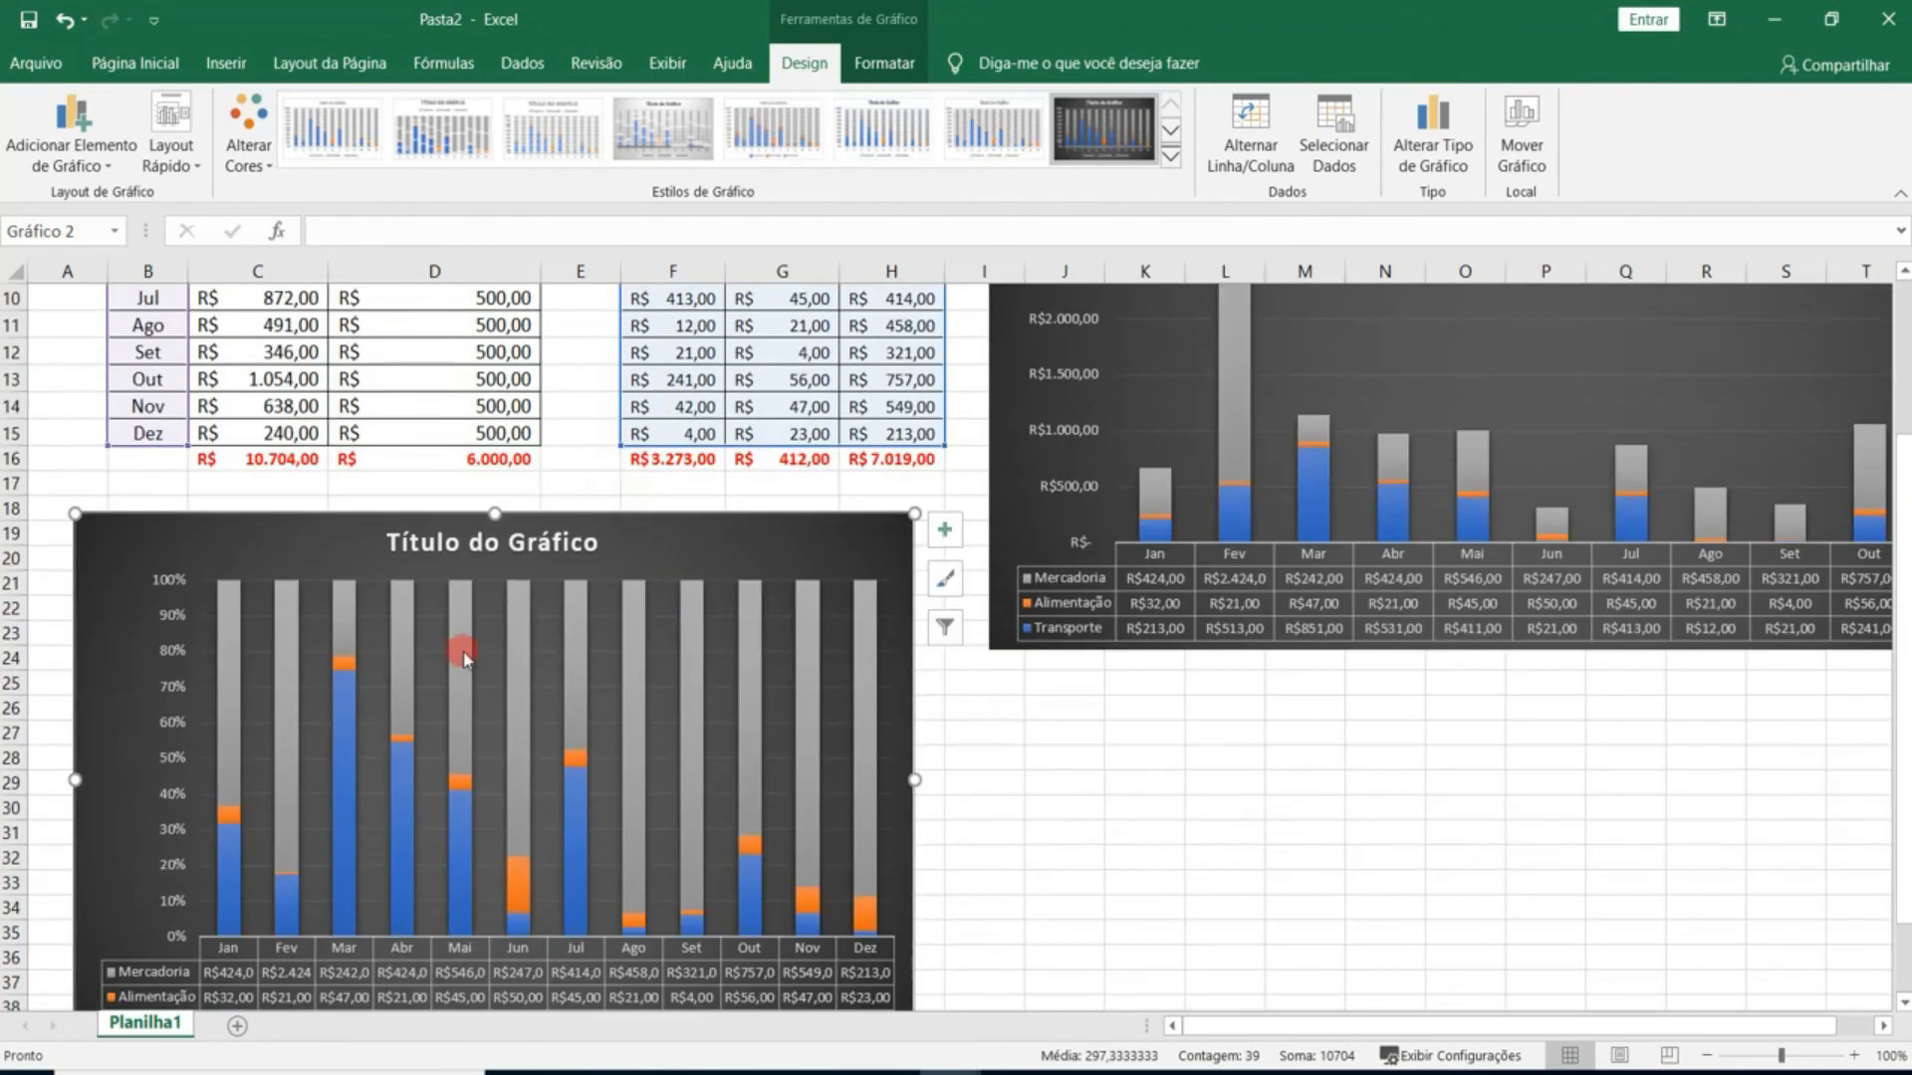
scroll(307, 661, "down", 1)
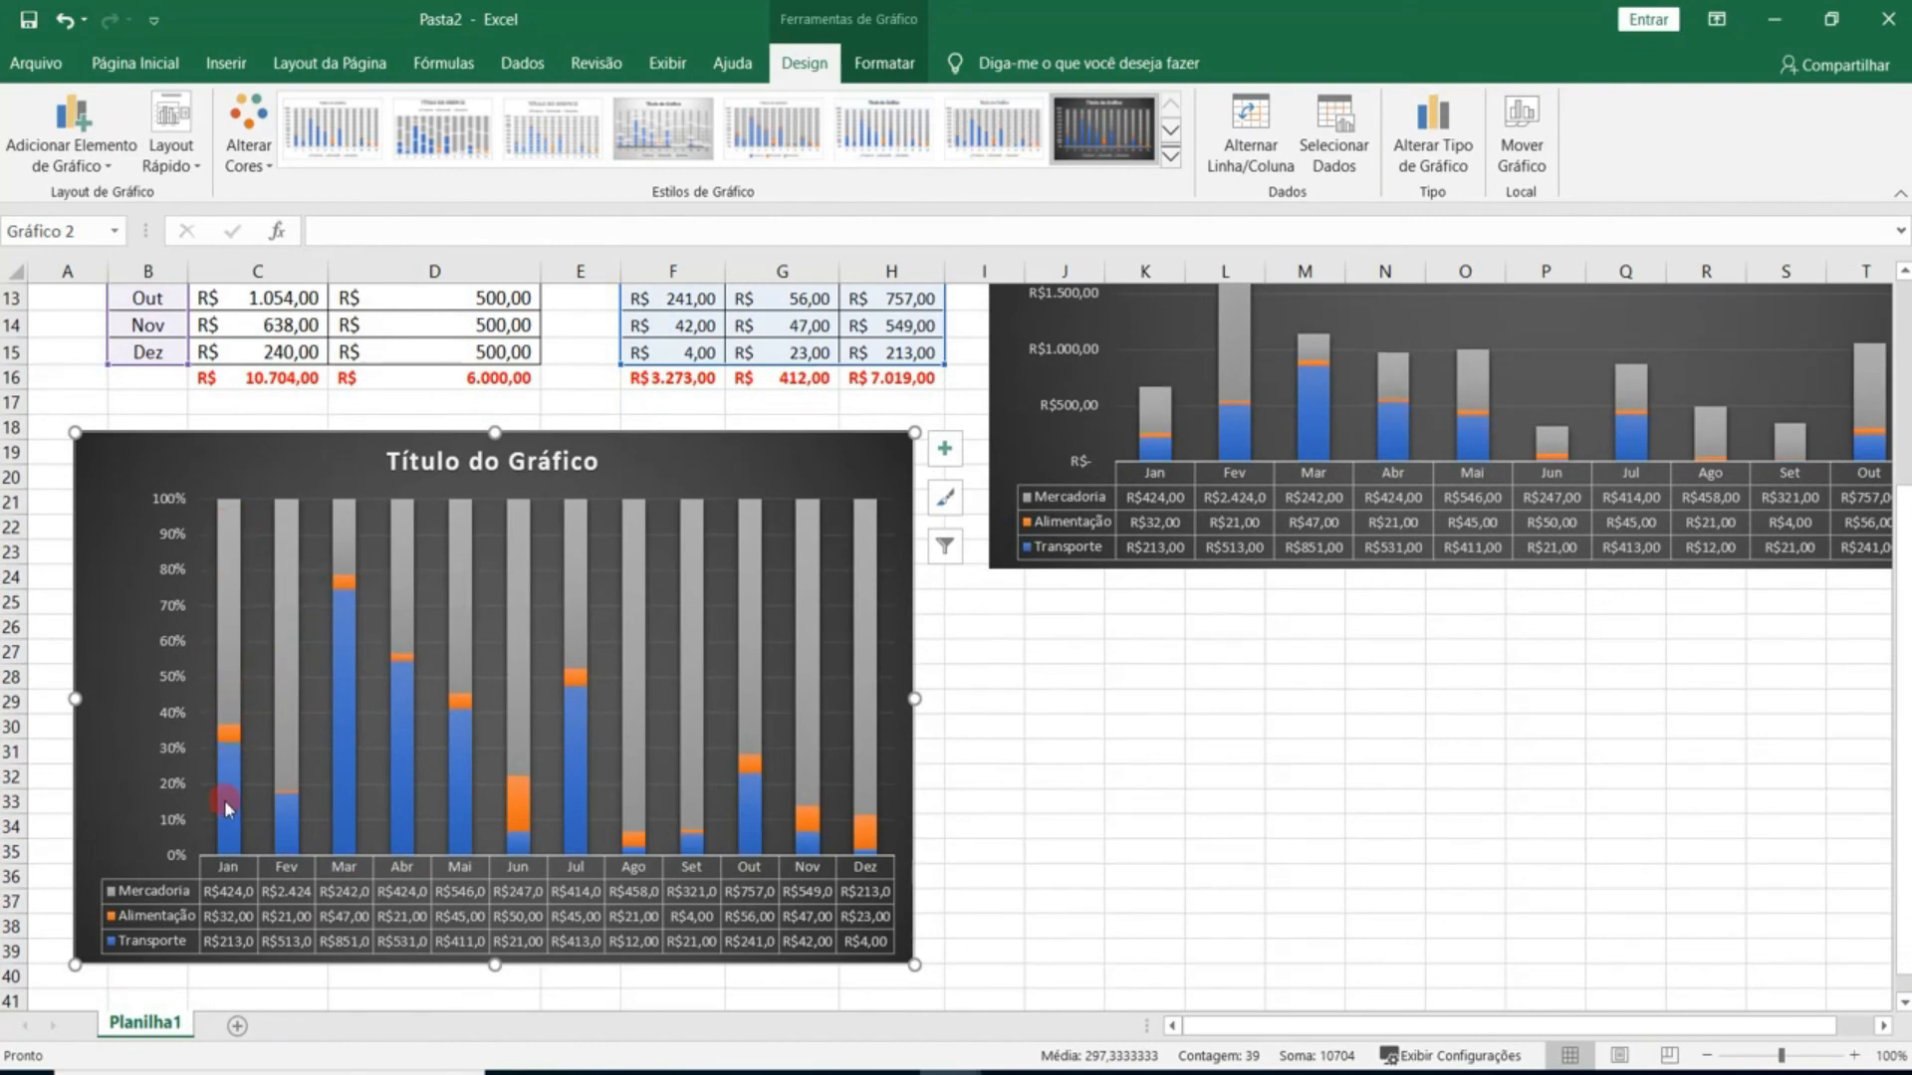
mouse_move(221, 814)
left_click(120, 162)
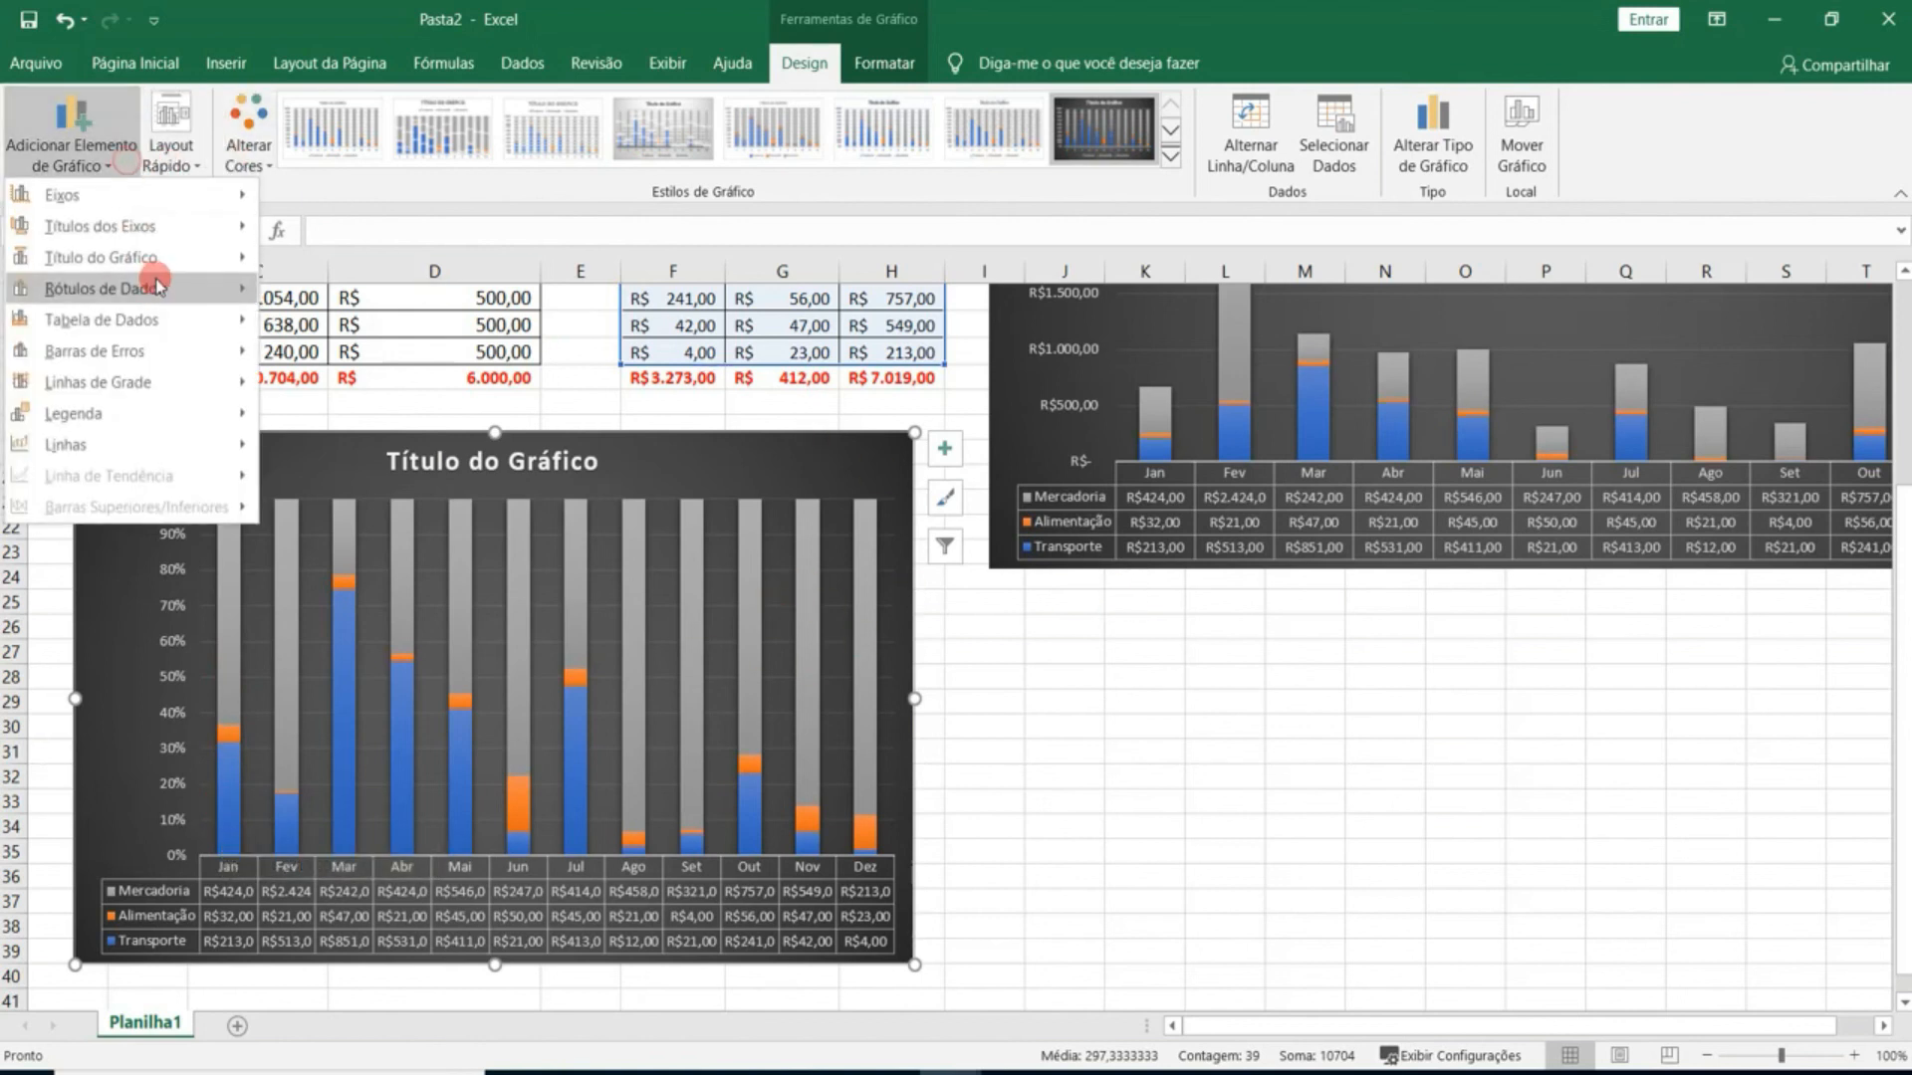
mouse_move(158, 285)
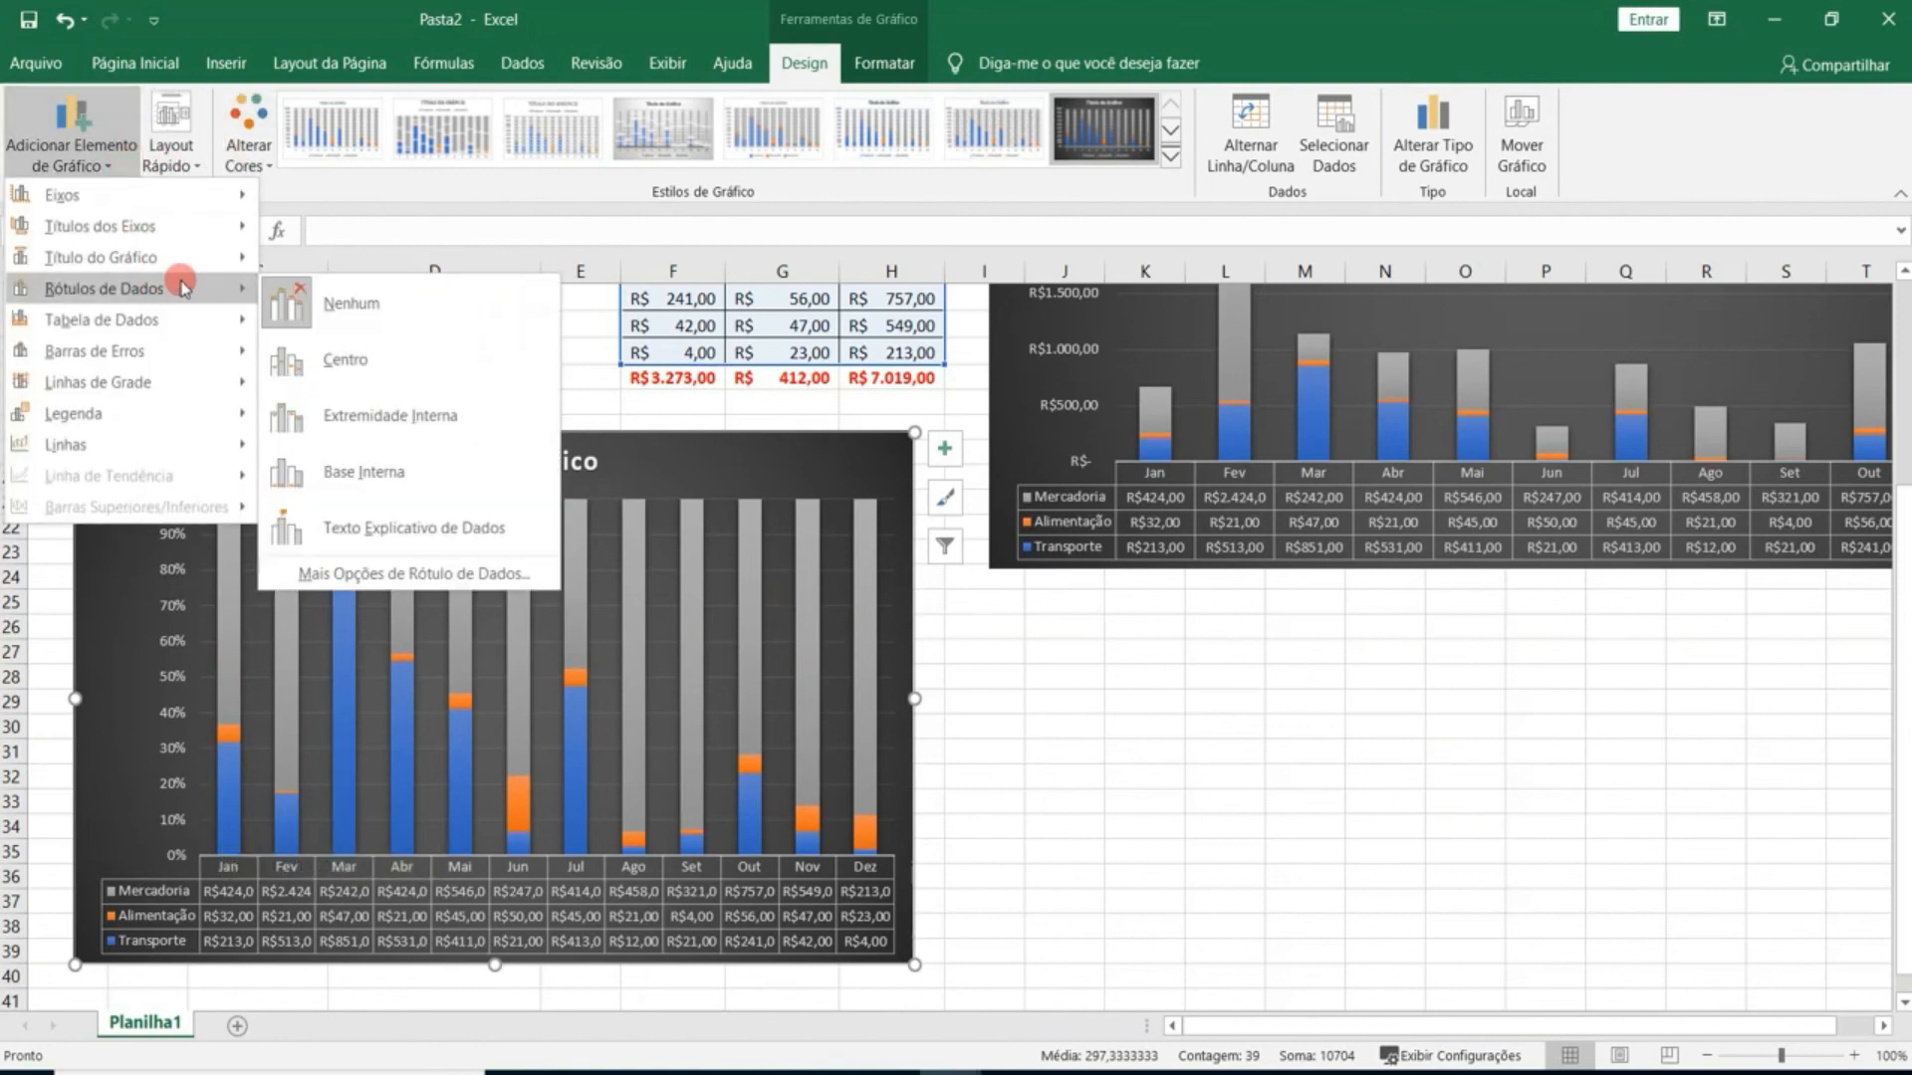
left_click(465, 369)
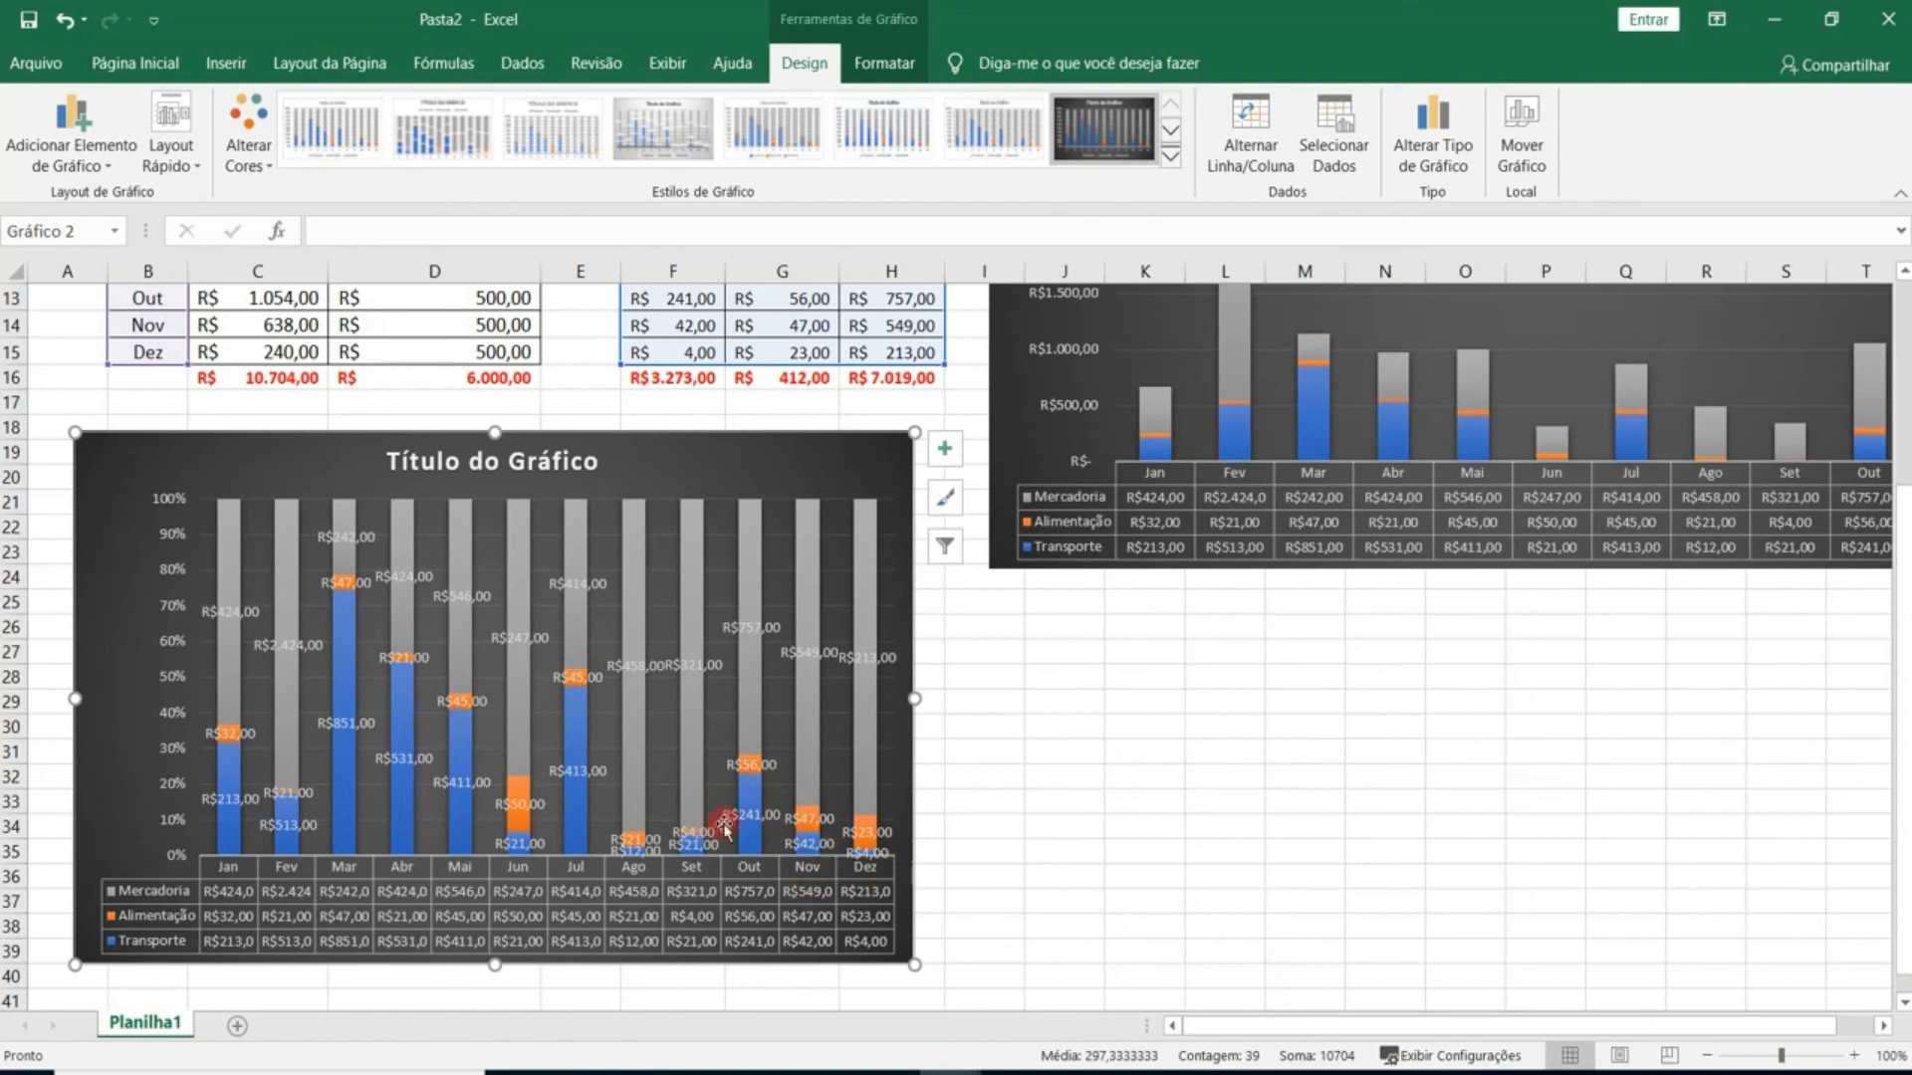
scroll(1369, 607, "up", 2)
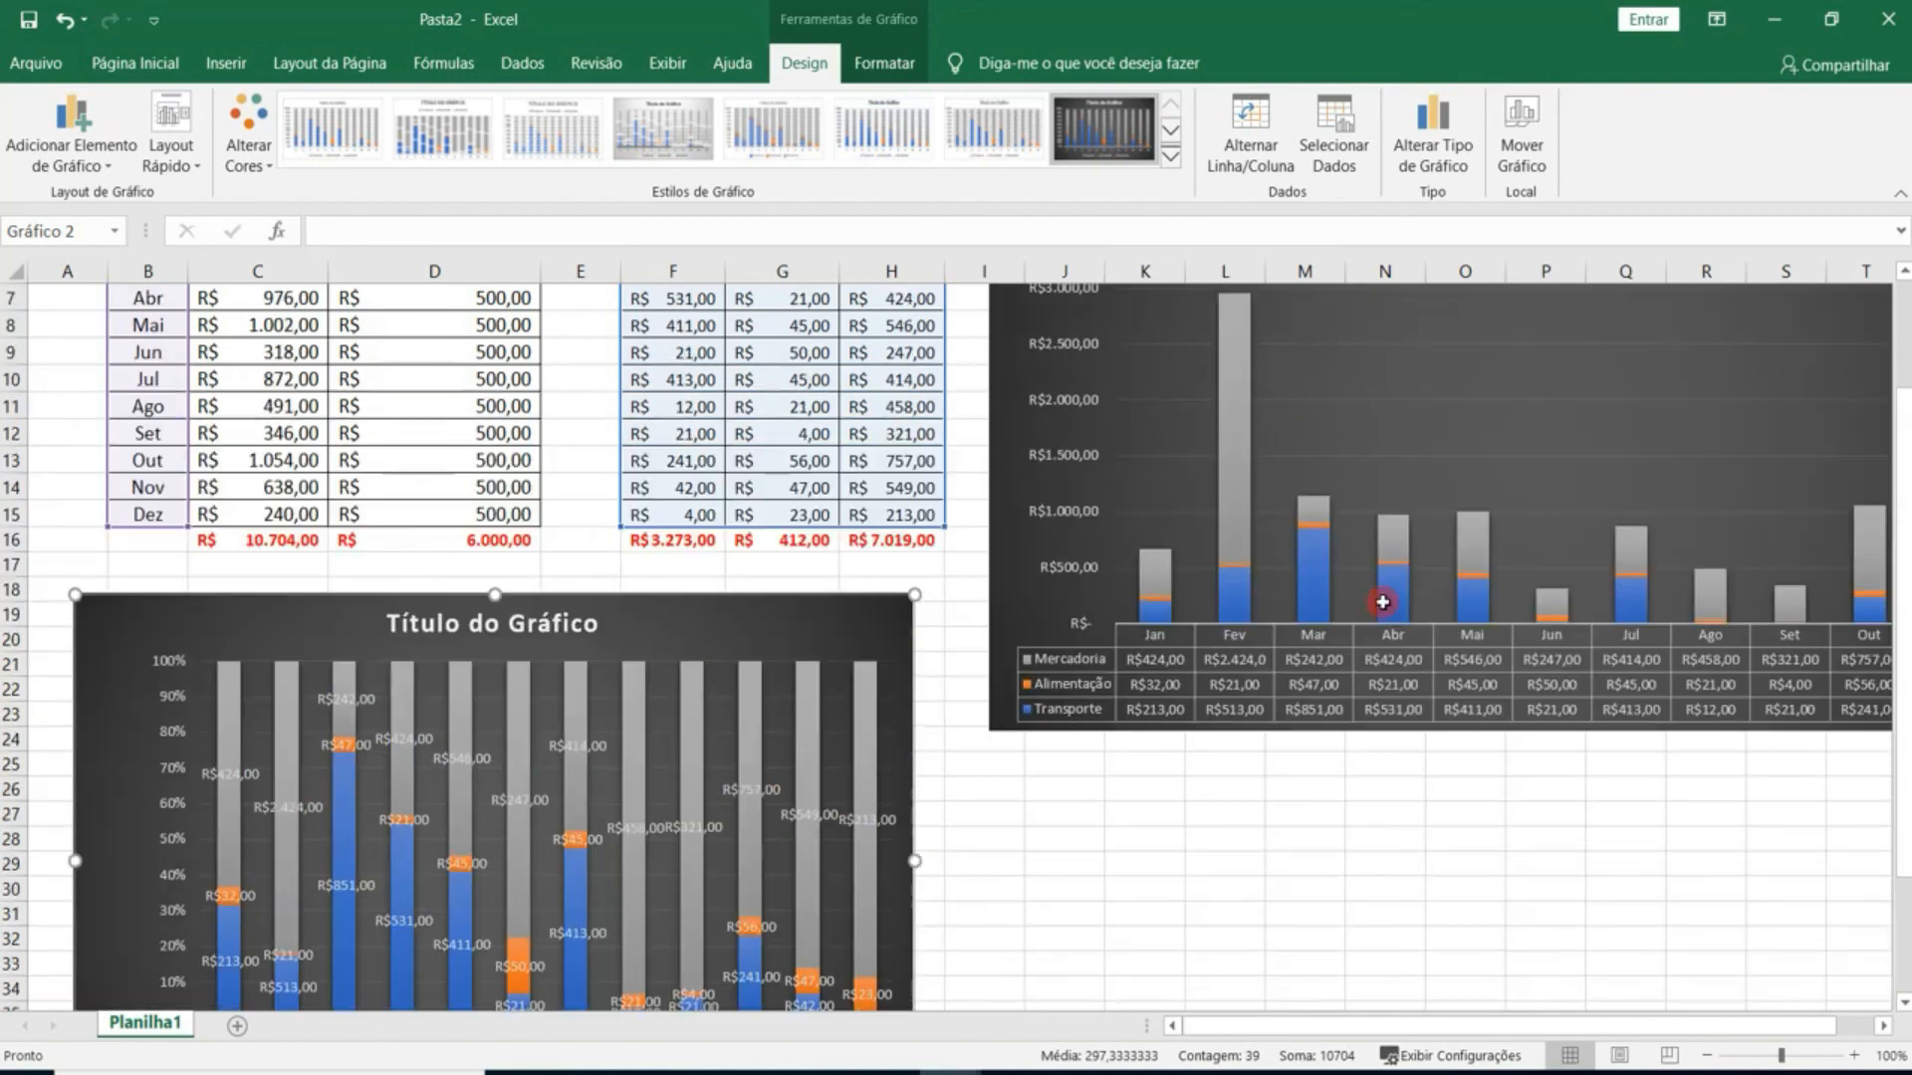
scroll(1039, 657, "down", 2)
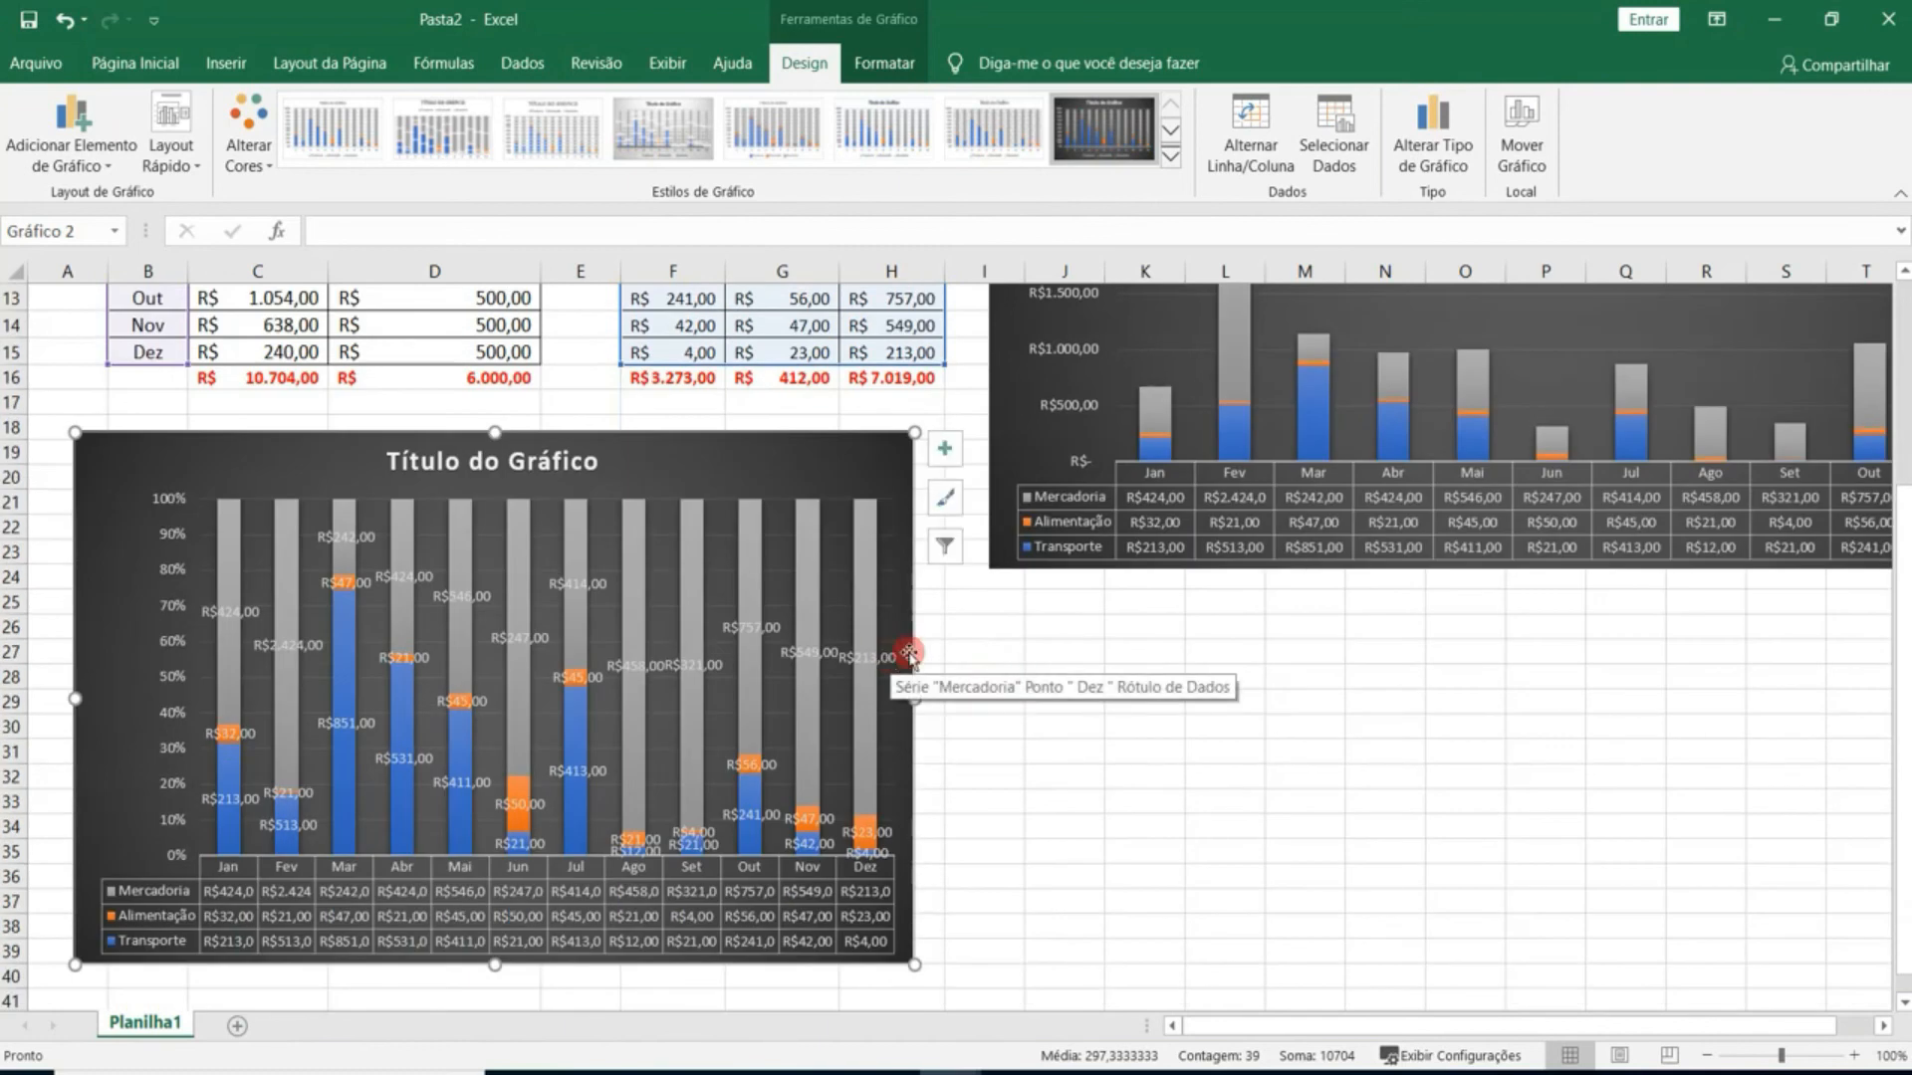
scroll(1033, 700, "up", 1)
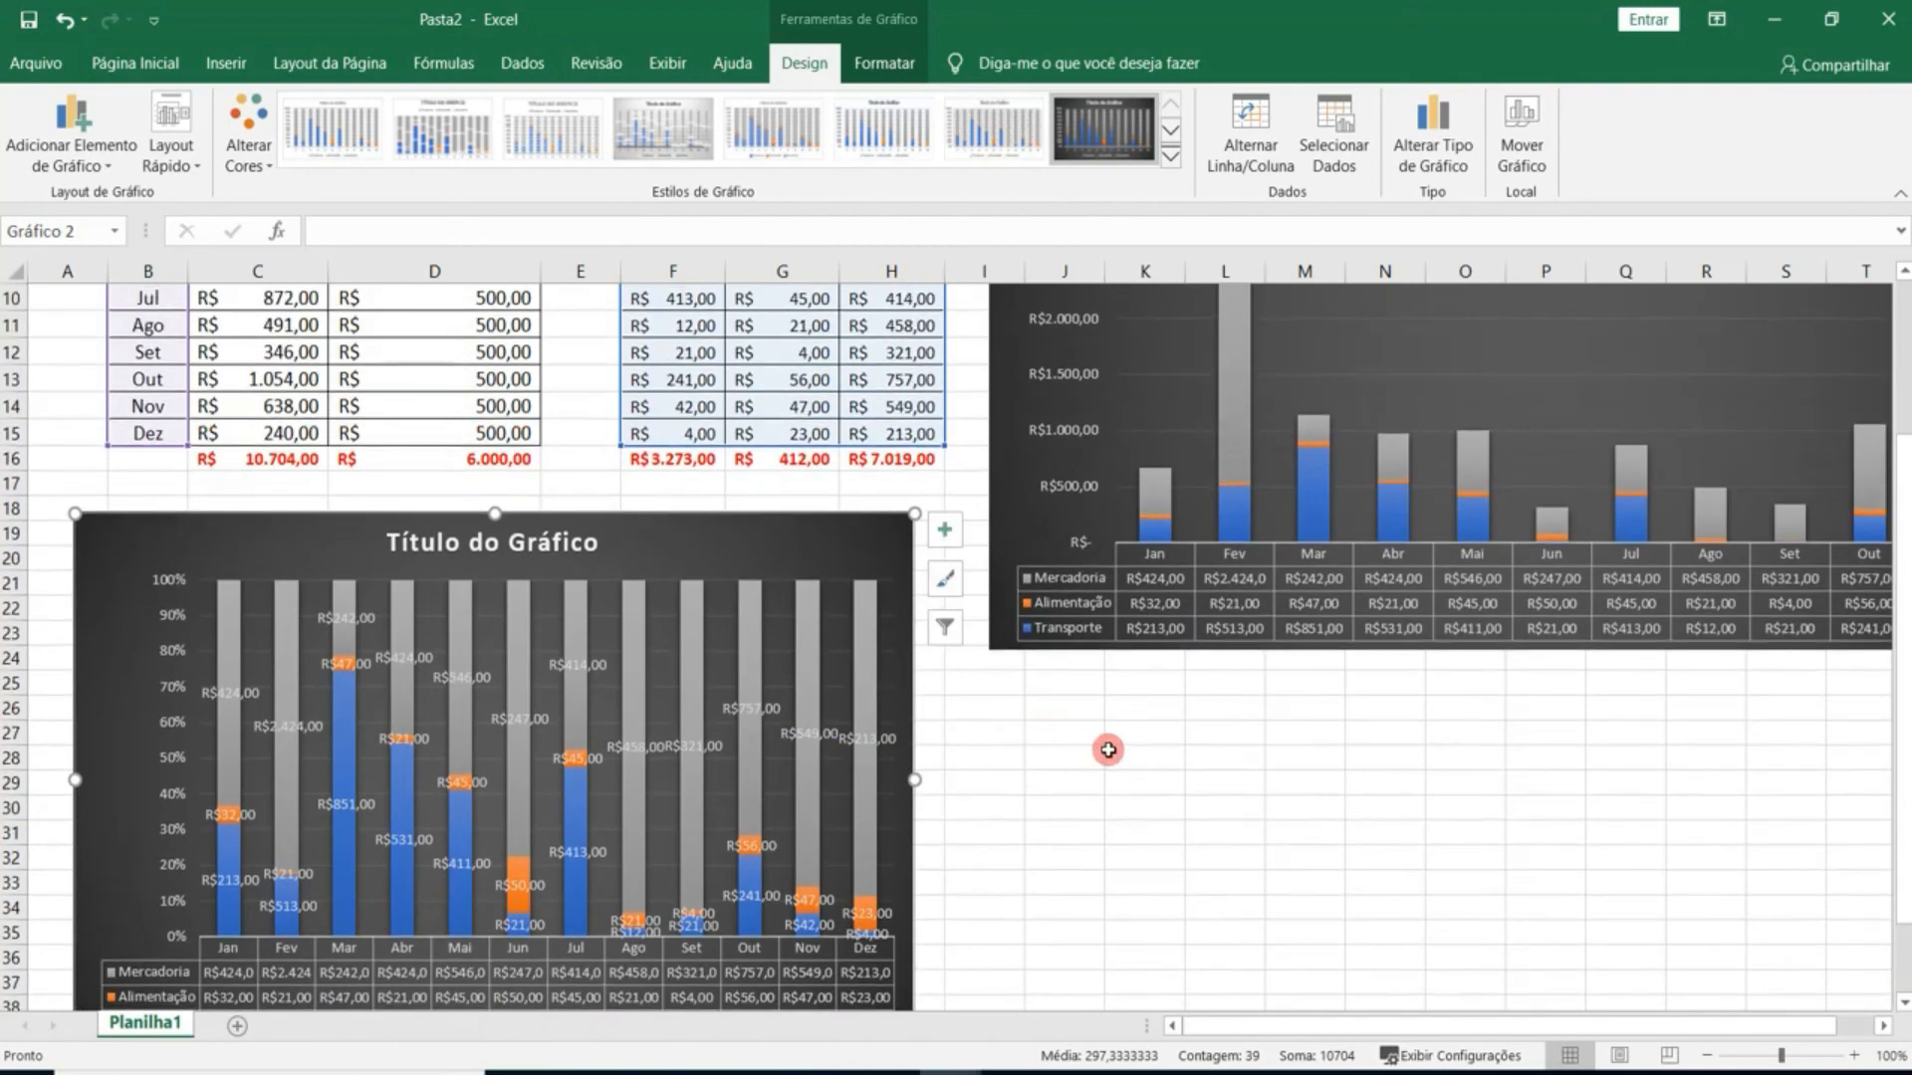
scroll(1108, 749, "up", 2)
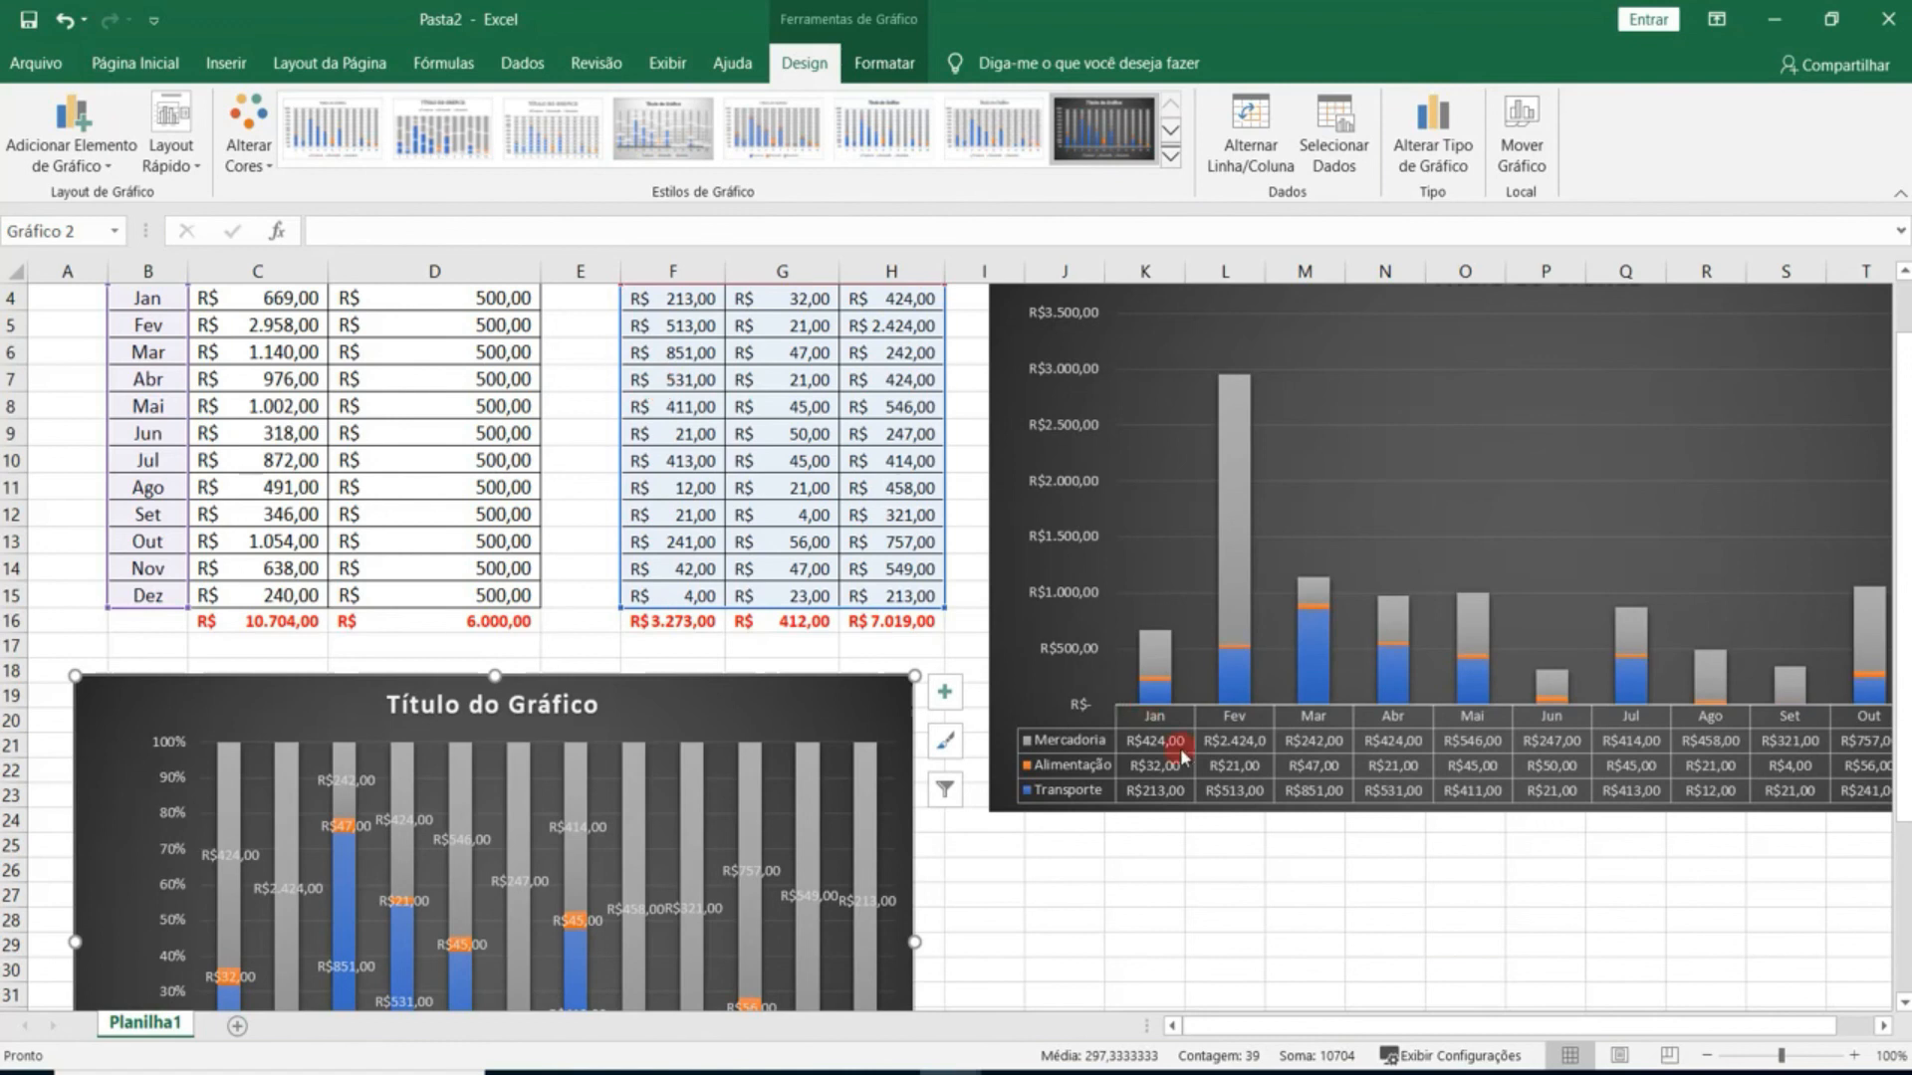
left_click(1251, 839)
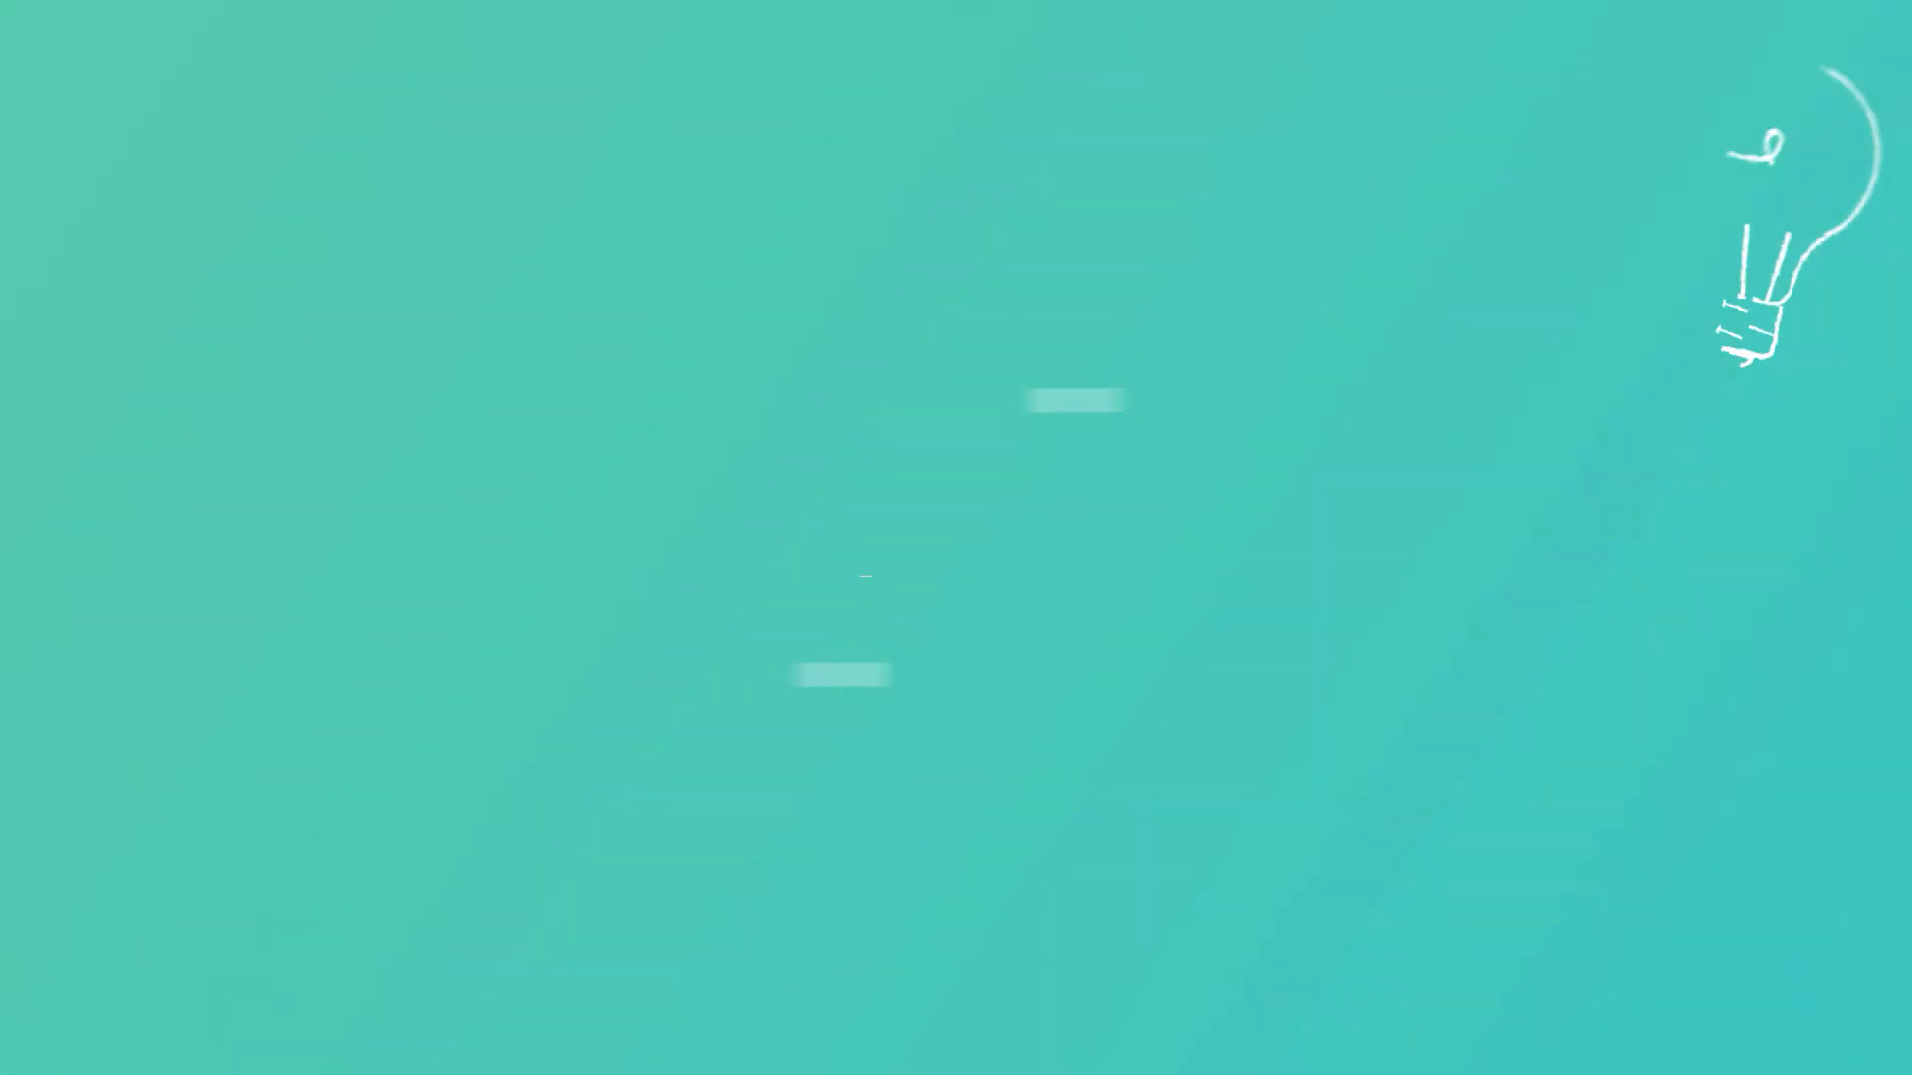